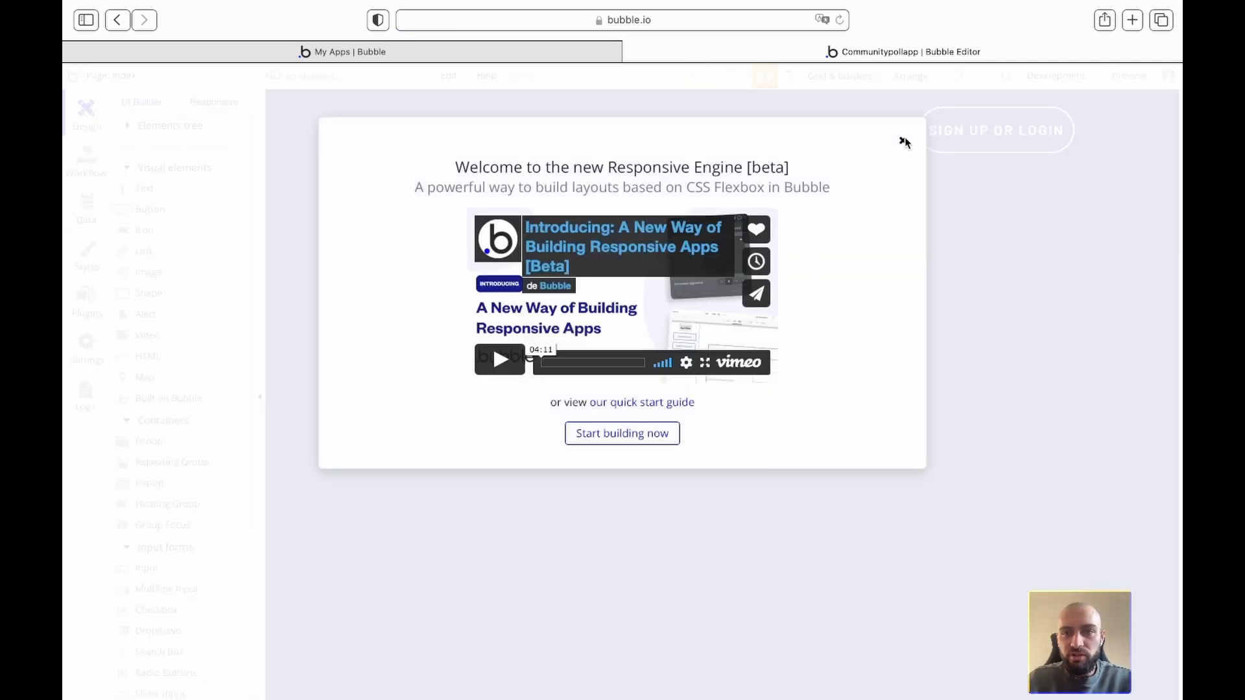
Step: Dismiss the Responsive Engine welcome message and set the index page's background color to #FFFFFF
left_click(905, 142)
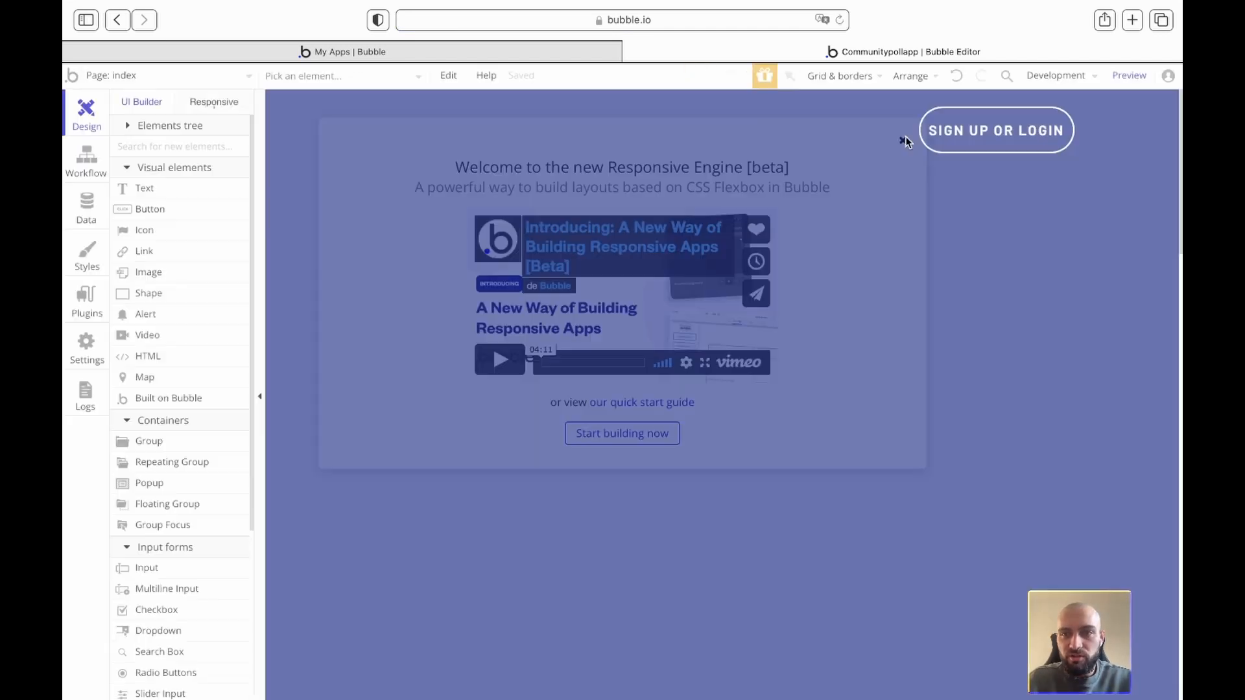
double_click(591, 305)
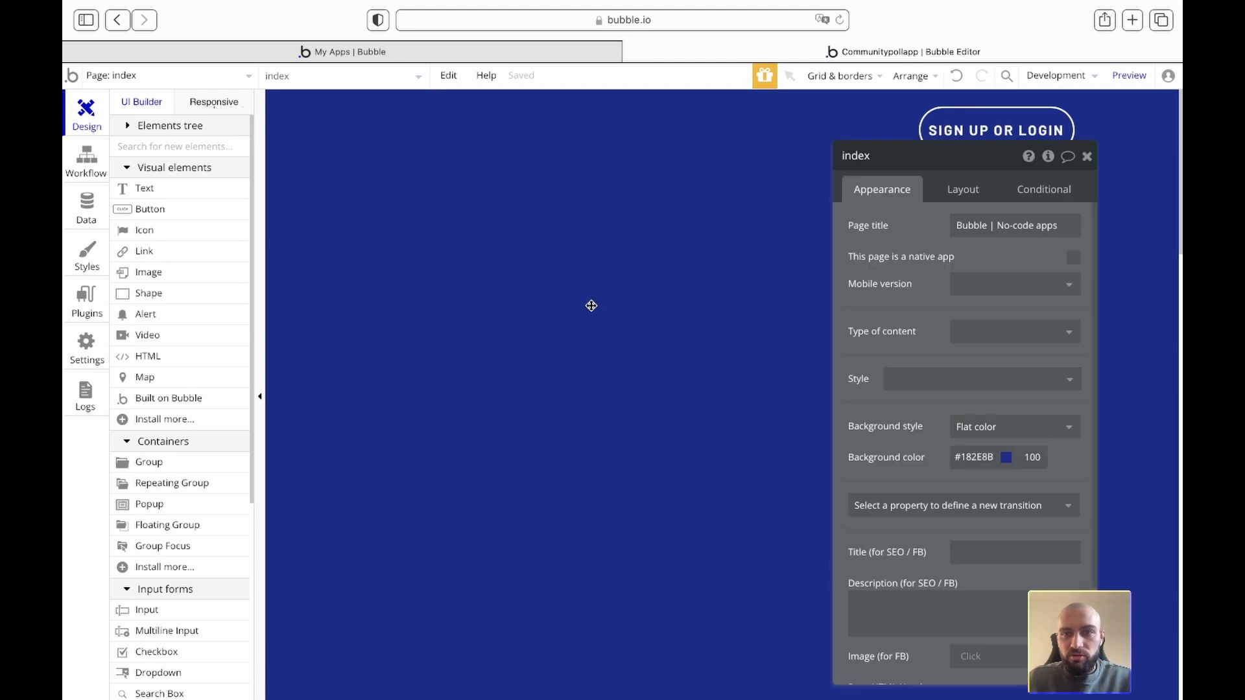
left_click(1008, 459)
left_click_drag(973, 482, 875, 396)
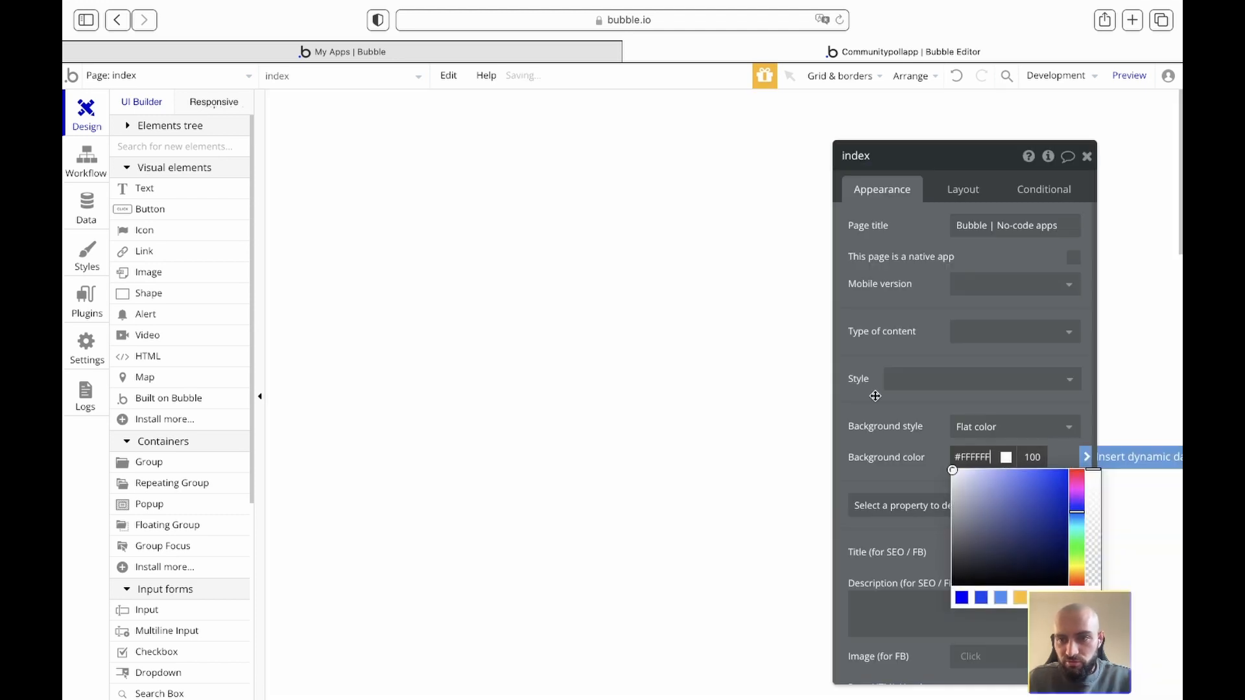
left_click(1086, 157)
Step: Open the Header reusable element for editing and upgrade it to the new Responsive Engine, keeping a legacy backup copy
left_click(919, 130)
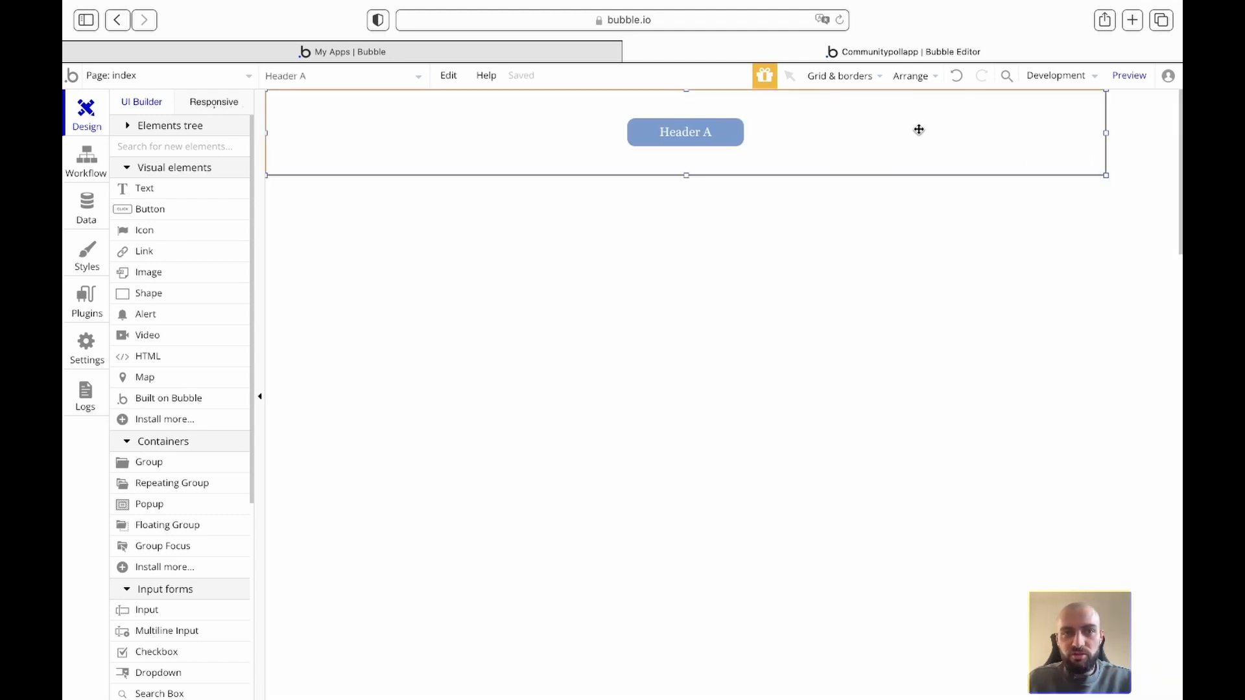
double_click(919, 130)
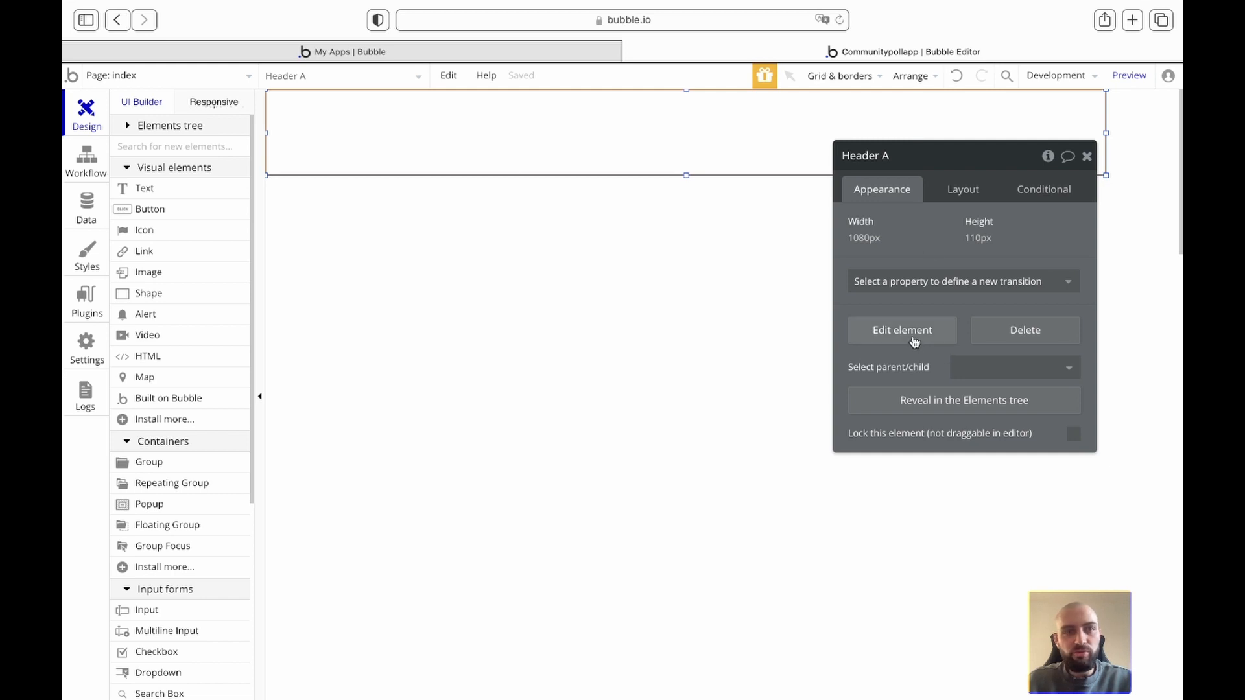
left_click(914, 332)
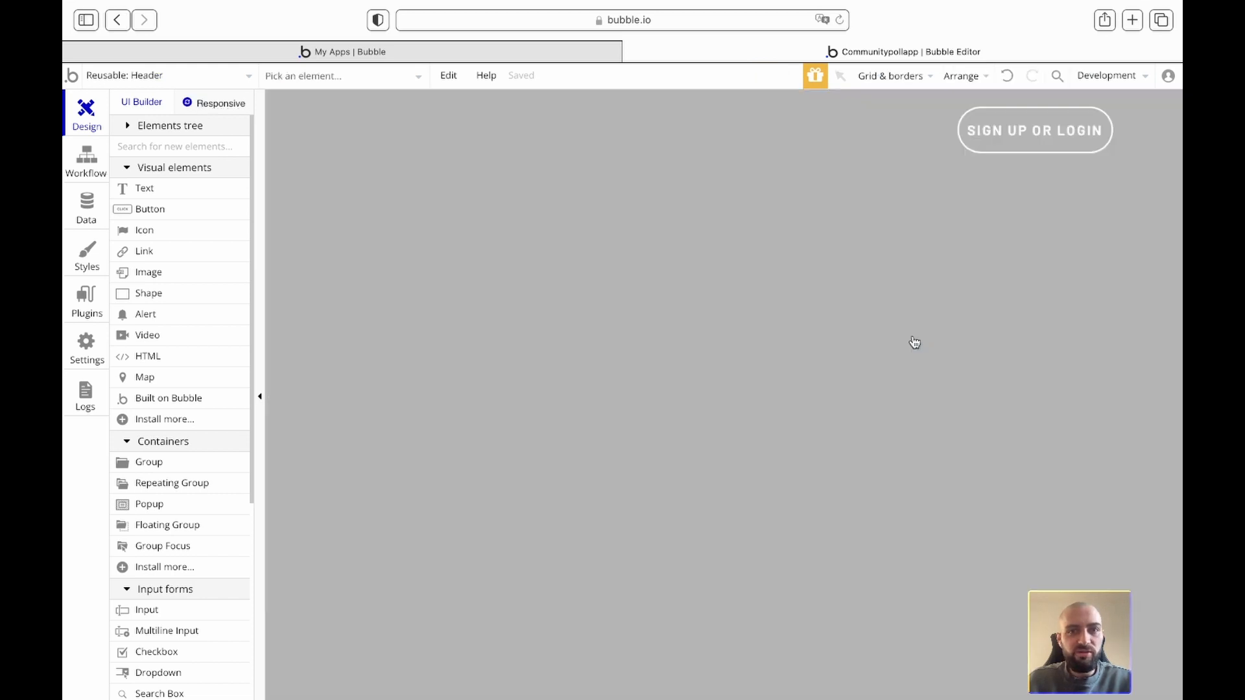
double_click(593, 170)
left_click(202, 101)
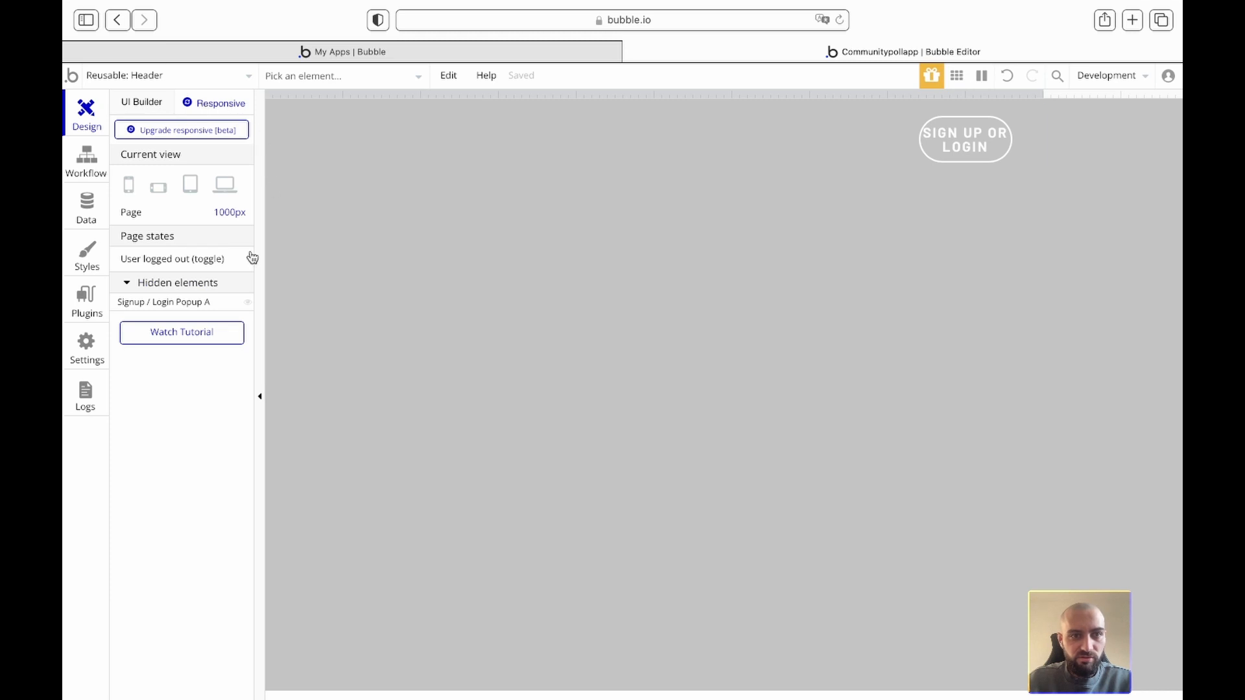
left_click(203, 132)
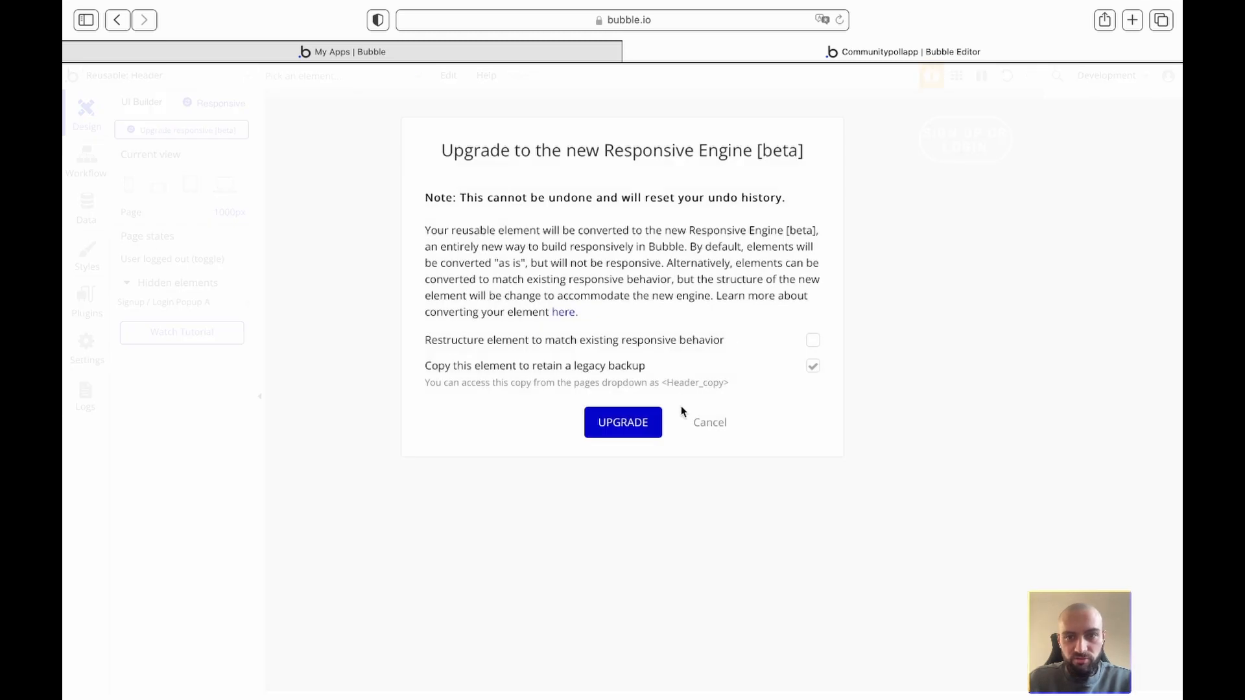
left_click(647, 422)
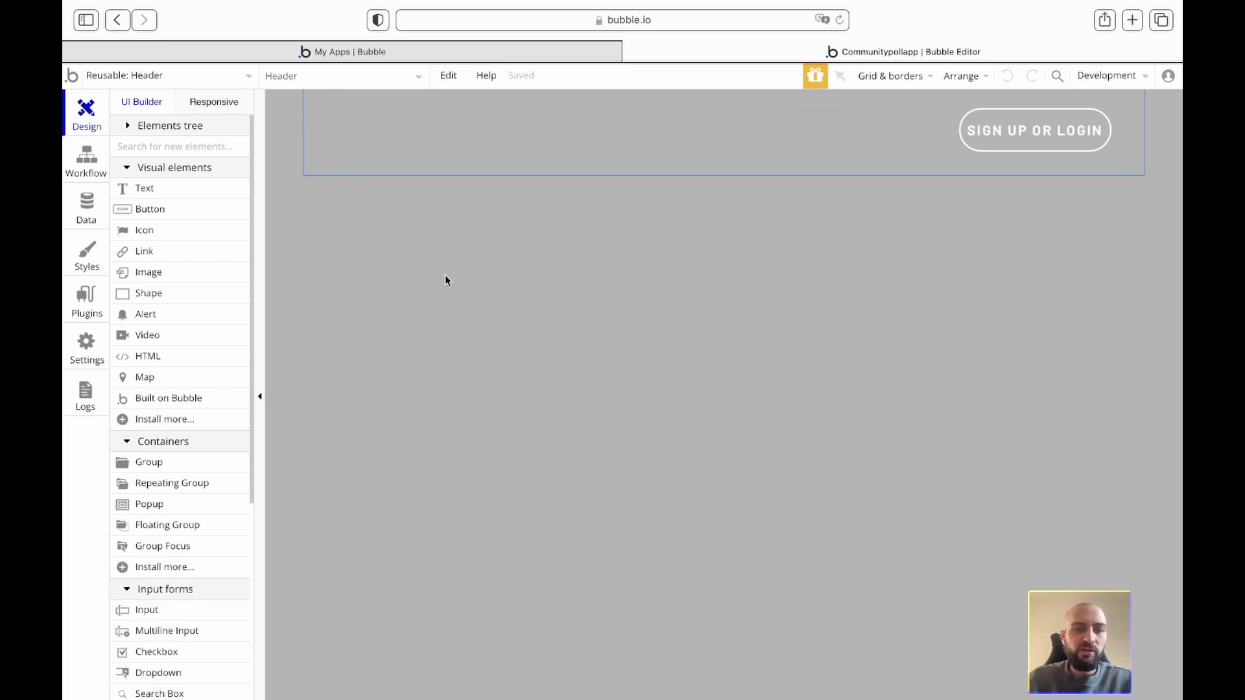
Step: Return to the index page and set its page width to 1280
left_click(221, 75)
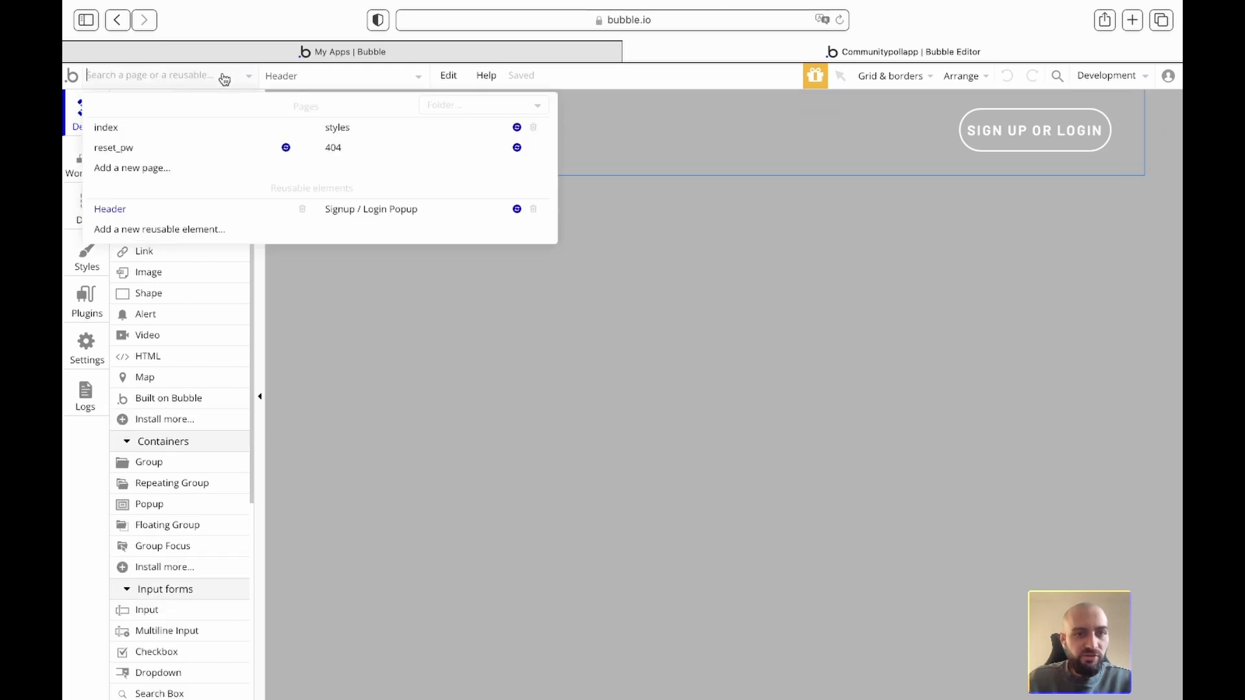
left_click(186, 130)
double_click(370, 308)
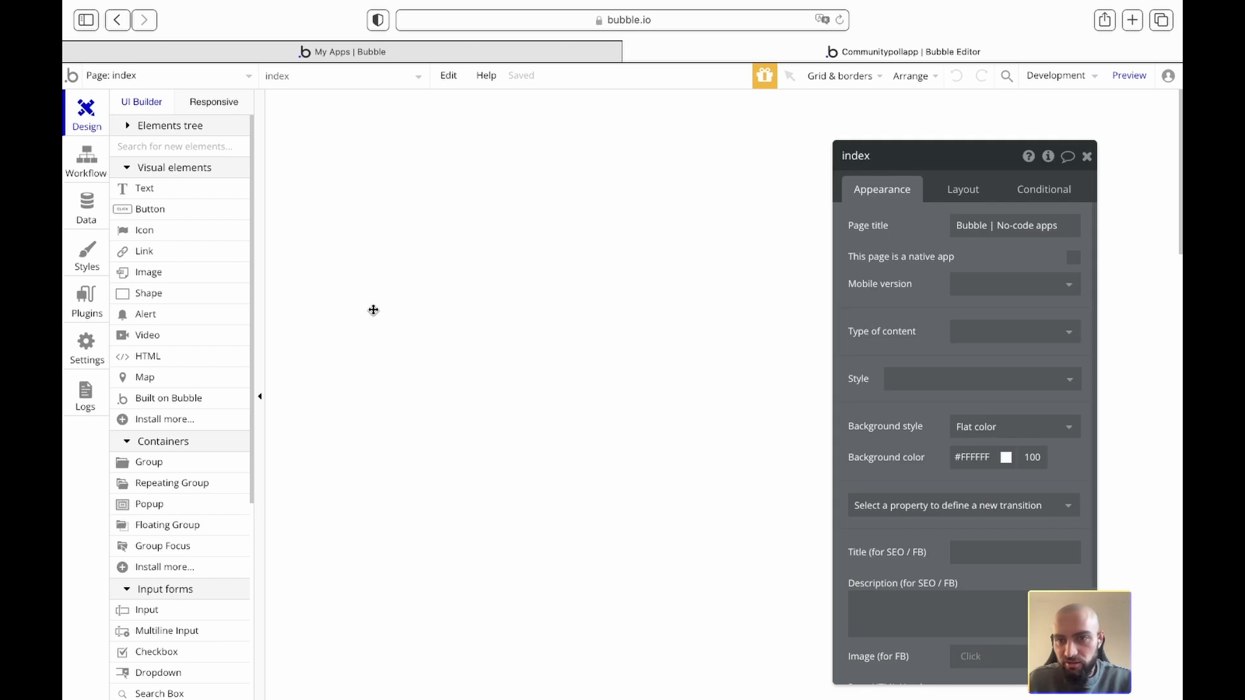
left_click(950, 198)
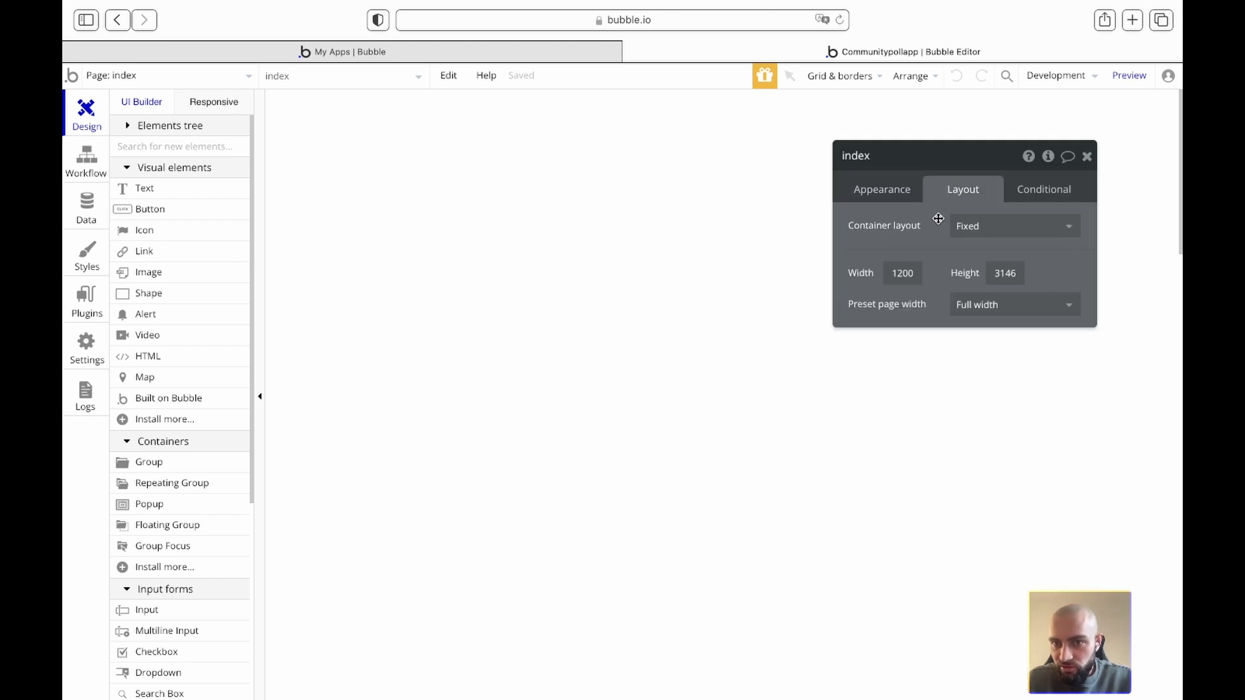
double_click(911, 274)
type("1280")
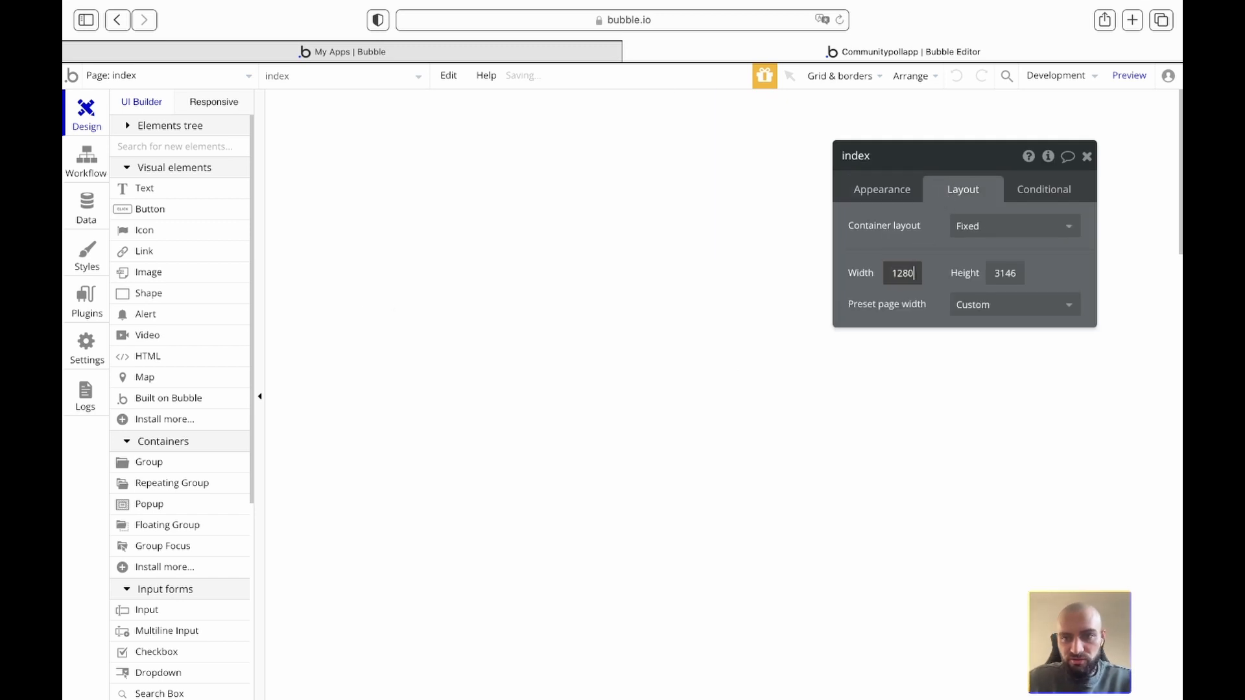
left_click(895, 247)
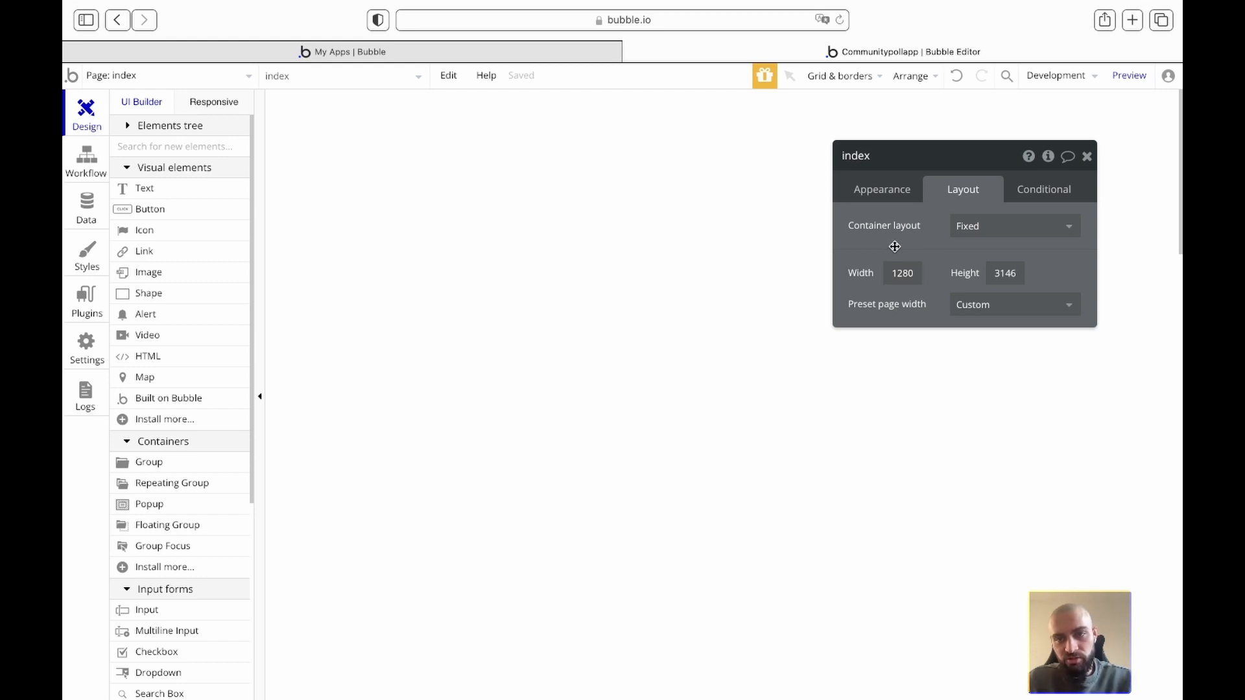
Step: Set the index page's container layout to Column
left_click(998, 225)
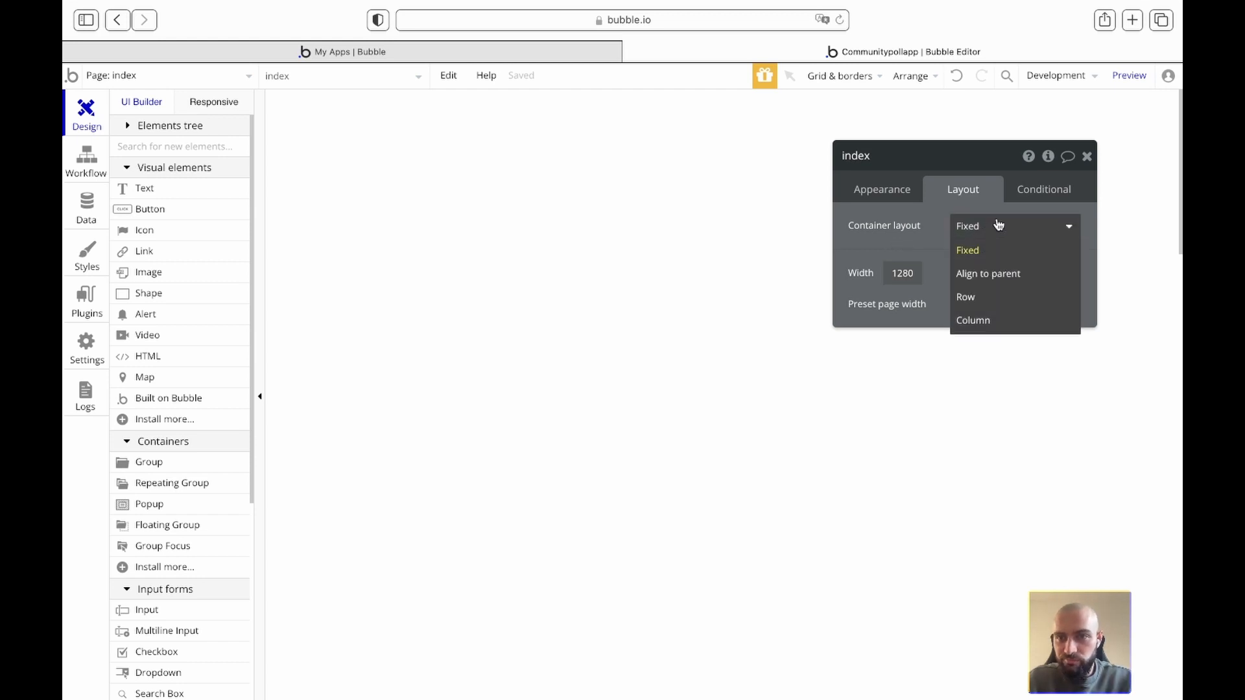
left_click(975, 320)
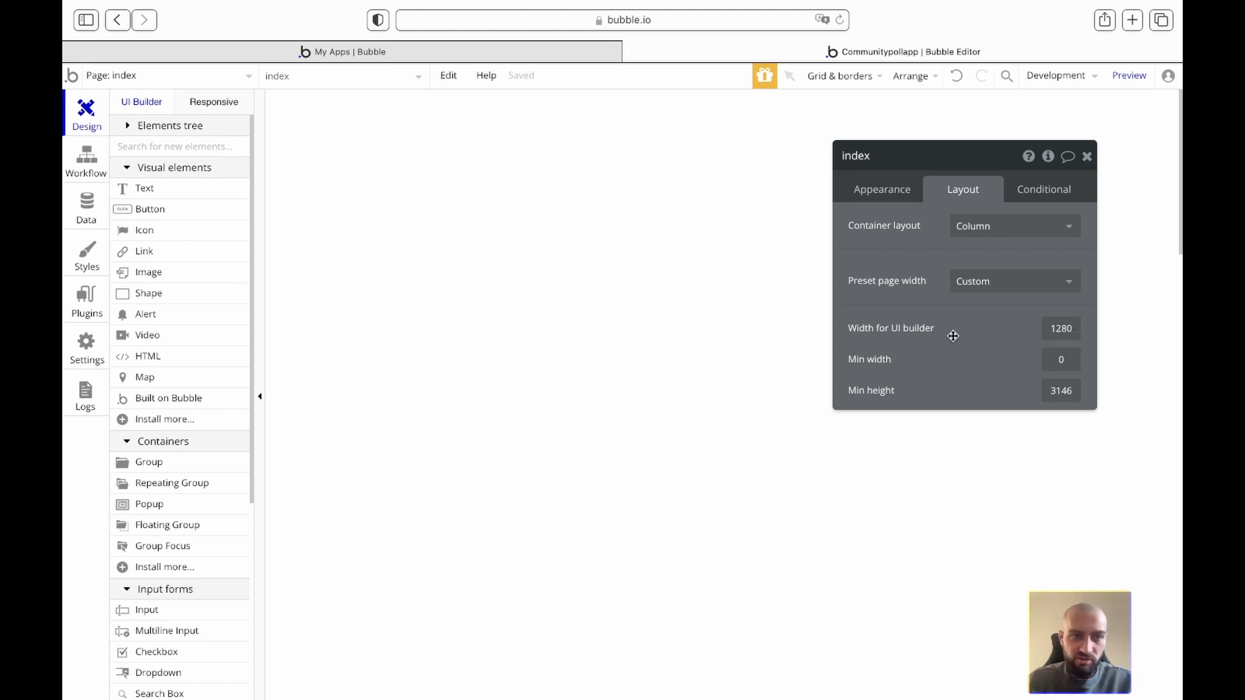
left_click(1086, 156)
Step: Open the Header reusable element from the index page and set its width to 1280
left_click(734, 143)
double_click(733, 144)
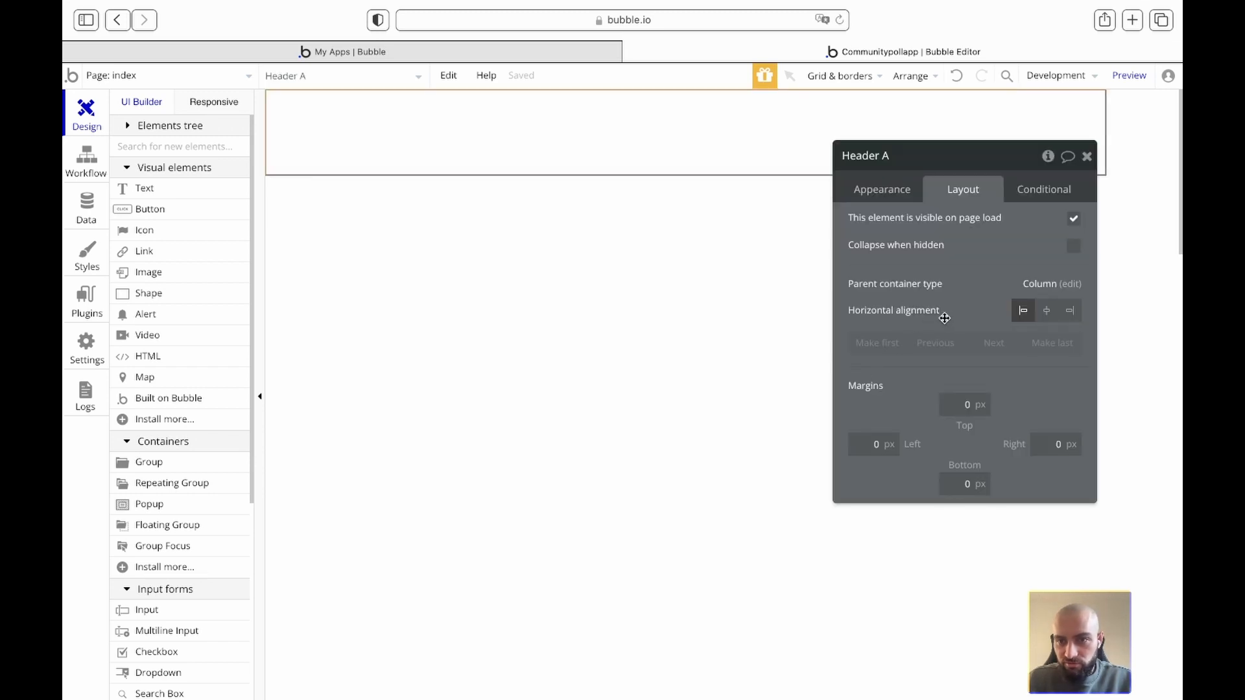
left_click(883, 196)
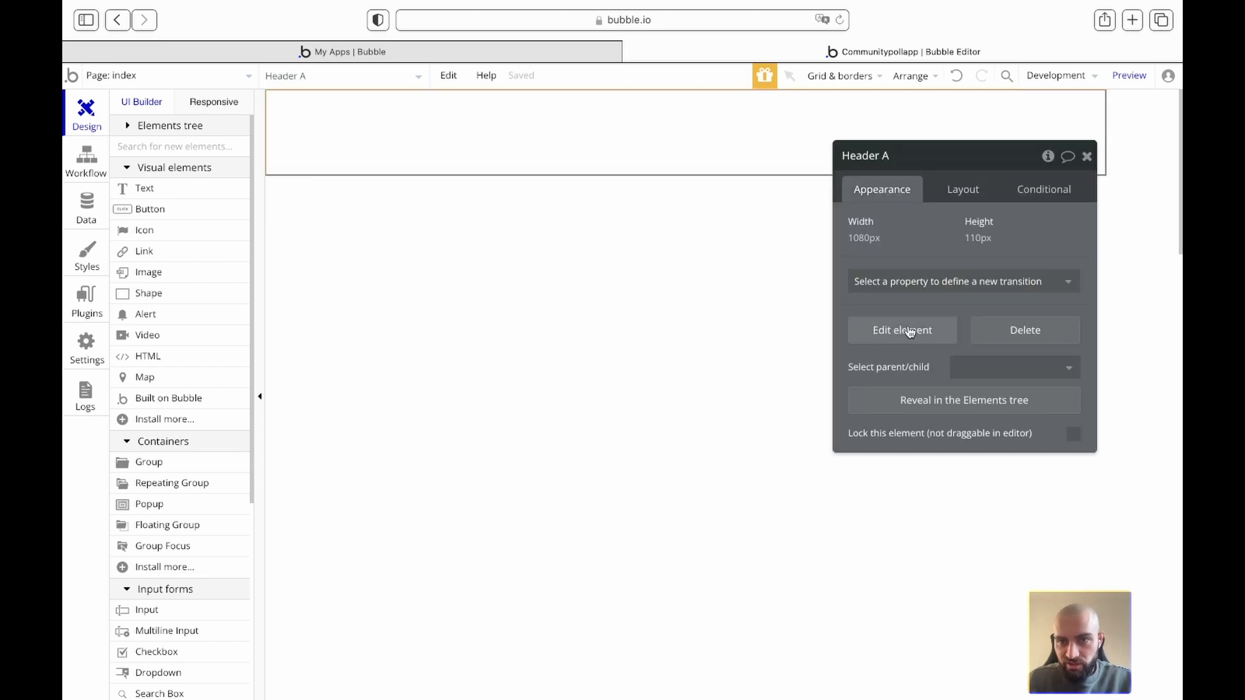
left_click(909, 330)
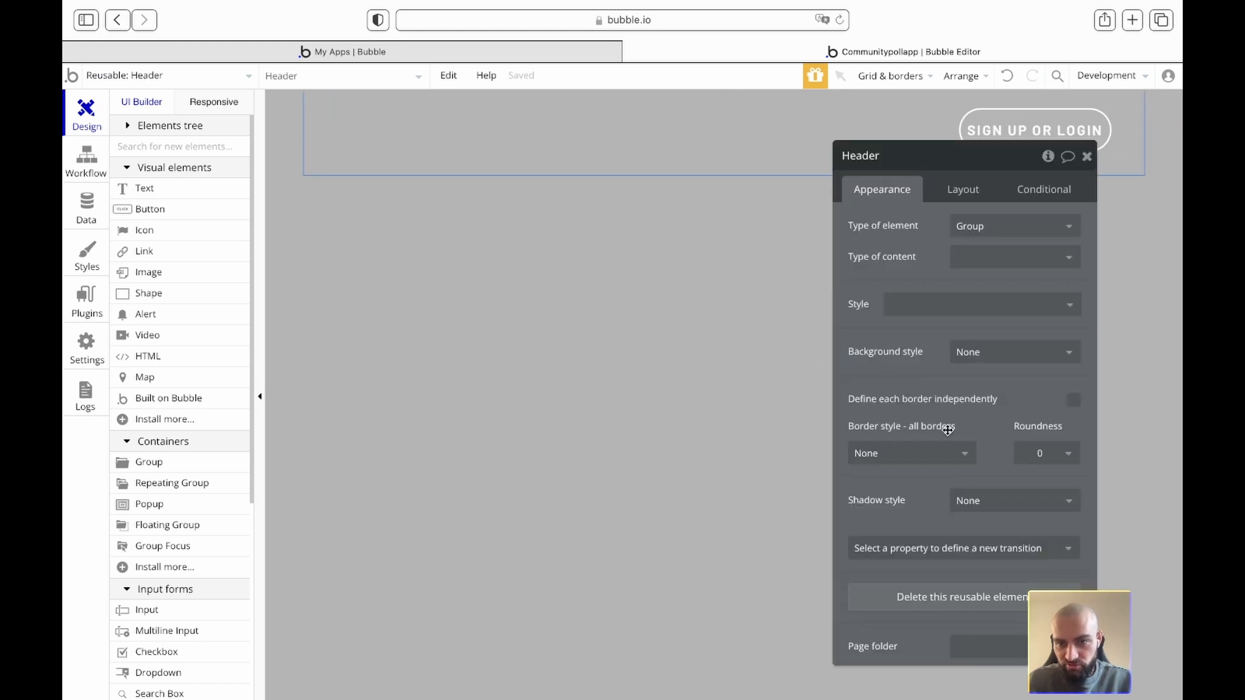
left_click(963, 189)
double_click(902, 273)
type("120")
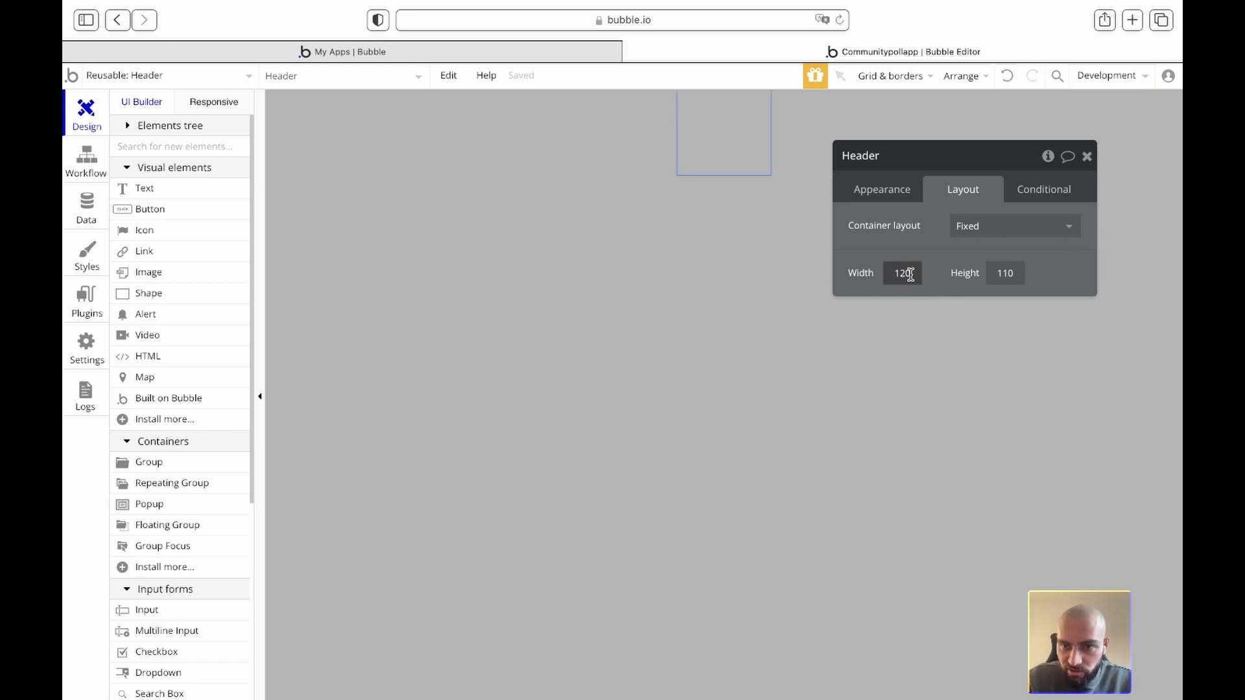
key("BackSpace")
type("80")
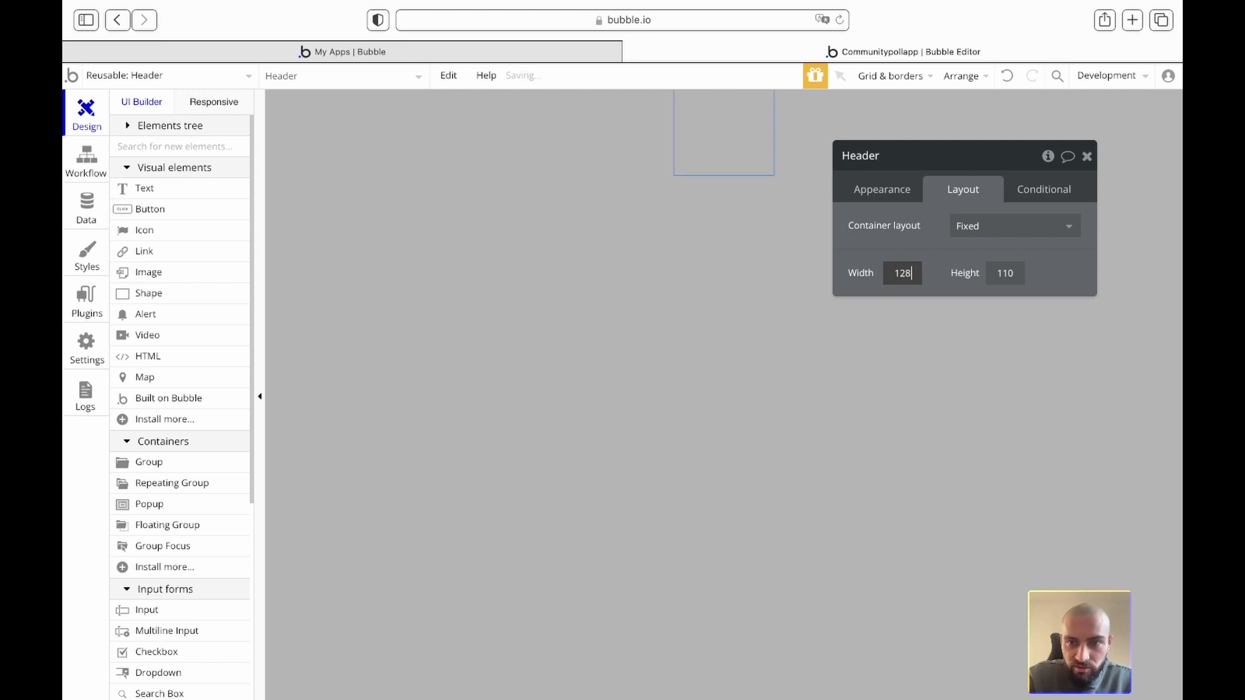
Step: Set the Header element's container layout to Row
left_click(1039, 228)
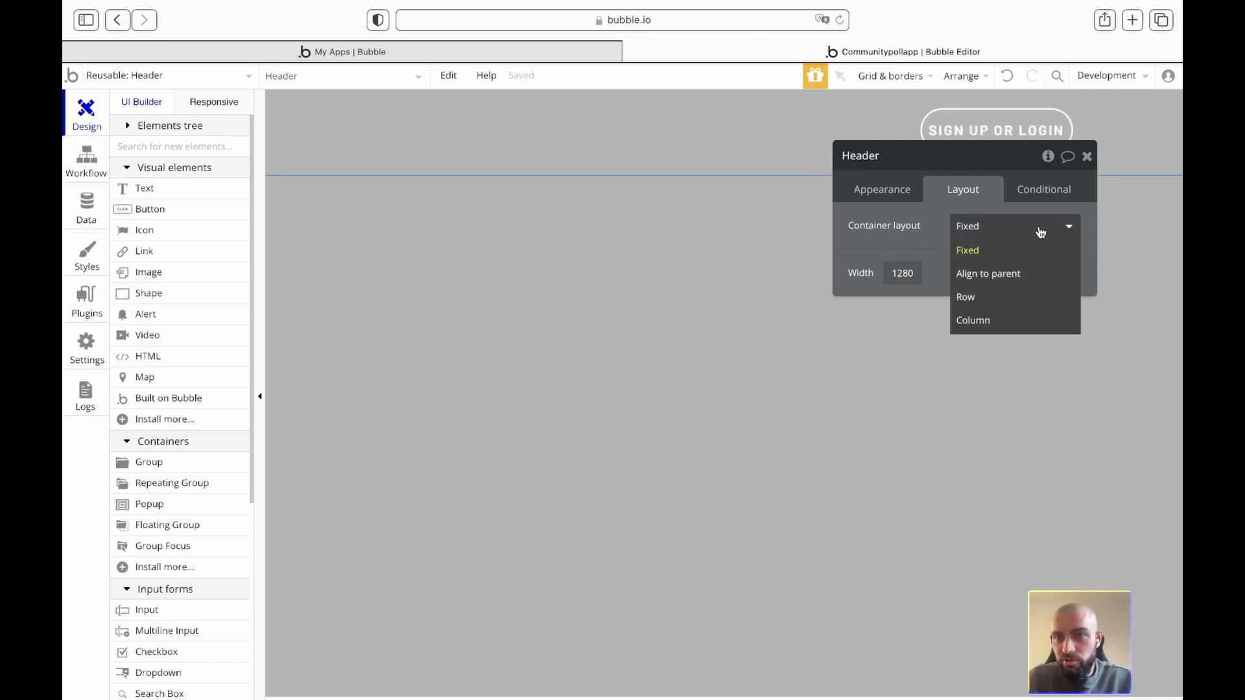
left_click(984, 297)
left_click(1087, 156)
Step: Apply the Button - Secondary - Blue style to the SIGN UP OR LOGIN button in the header
left_click(746, 136)
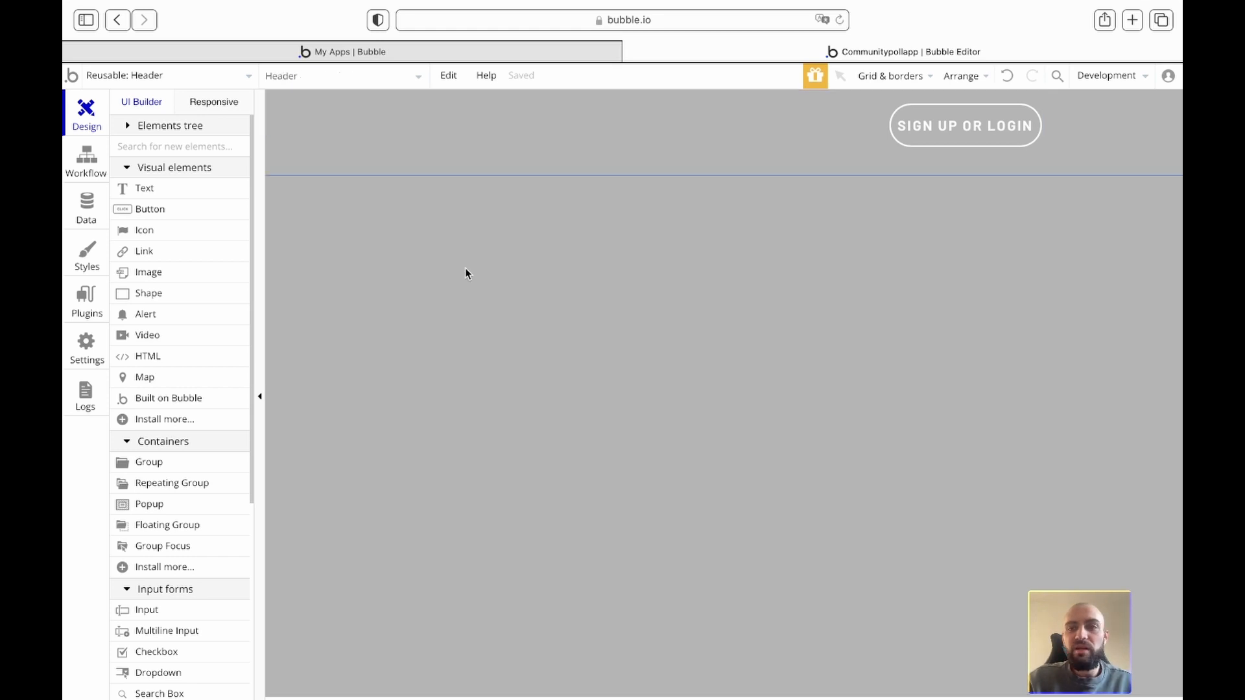
left_click(928, 125)
double_click(929, 125)
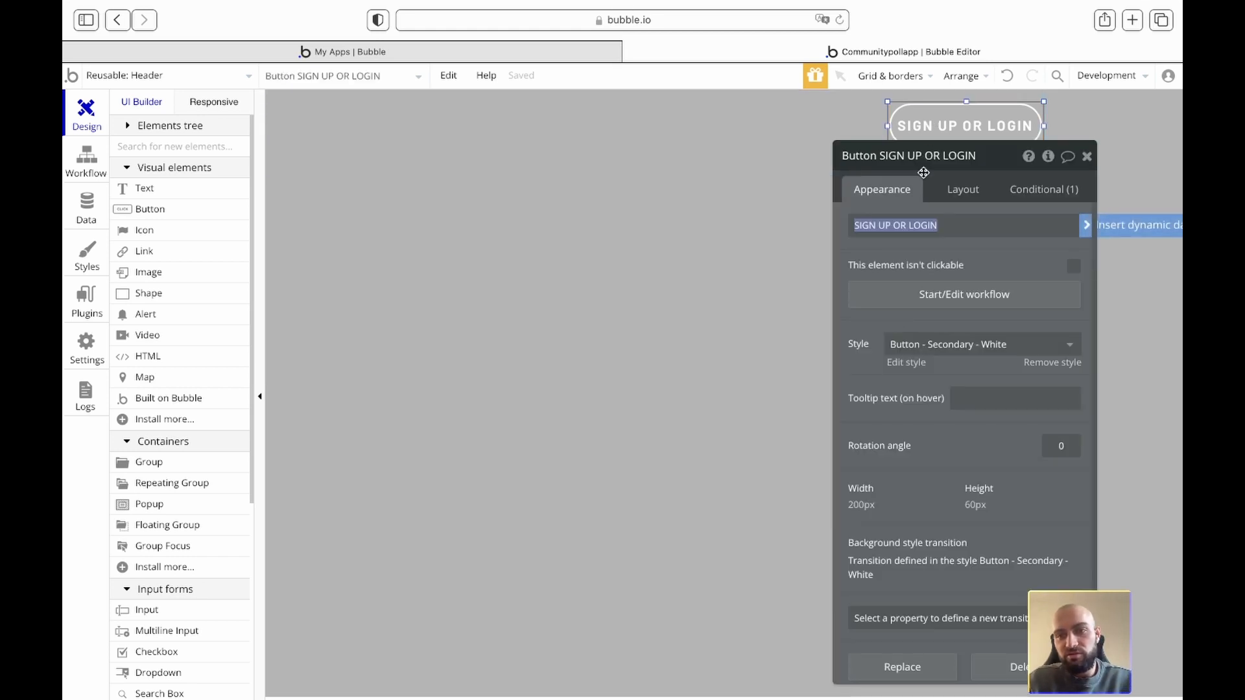
left_click(955, 354)
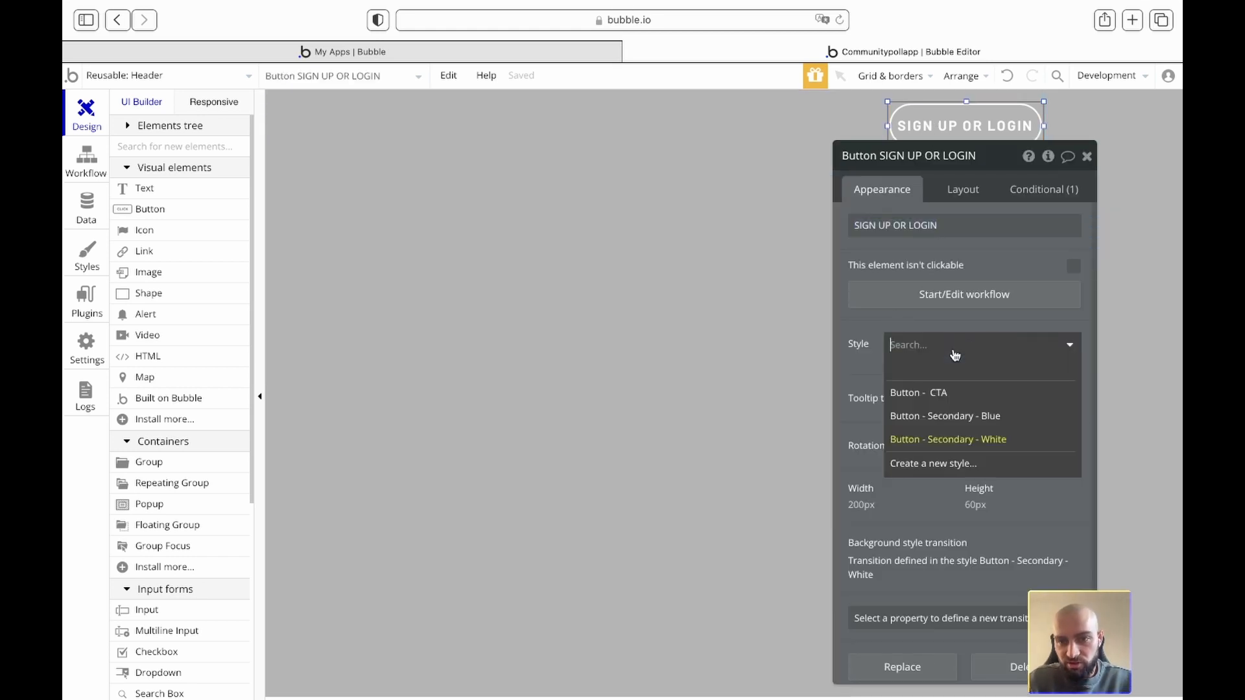
left_click(941, 417)
left_click(1088, 157)
Step: Expand the navigation hierarchy in the elements tree and place a new text element inside the Navigation container
left_click(688, 128)
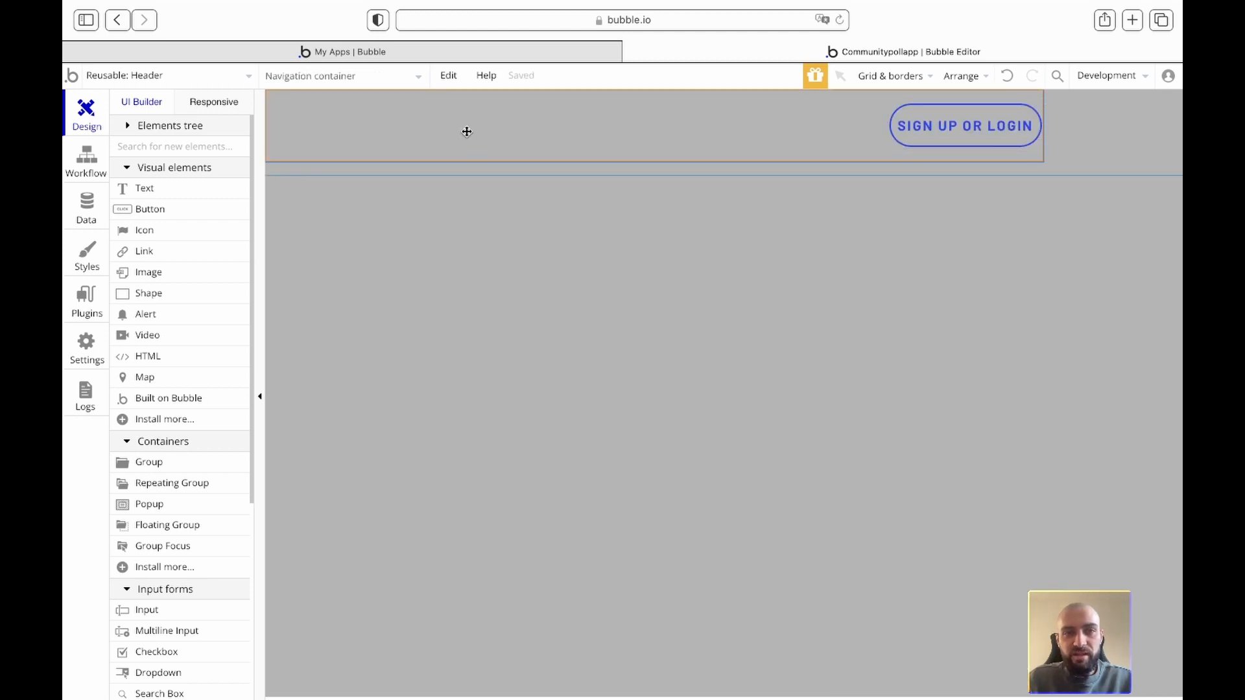
left_click(128, 128)
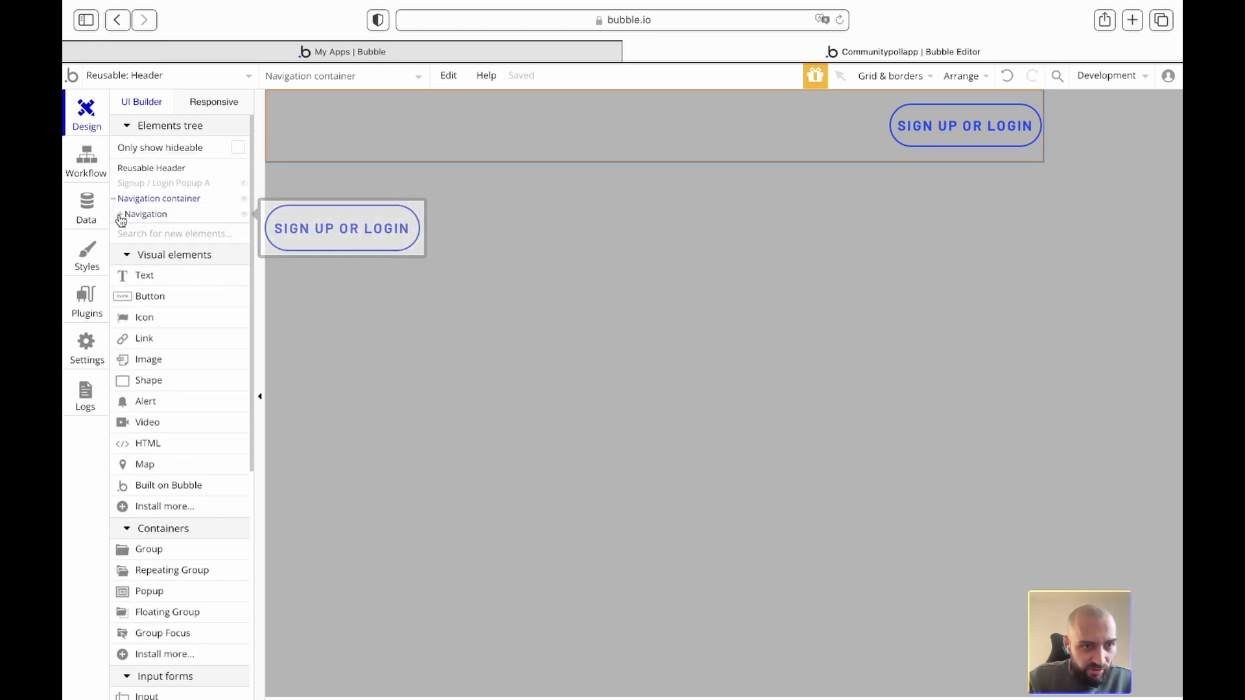
left_click(120, 214)
left_click(145, 291)
left_click(418, 110)
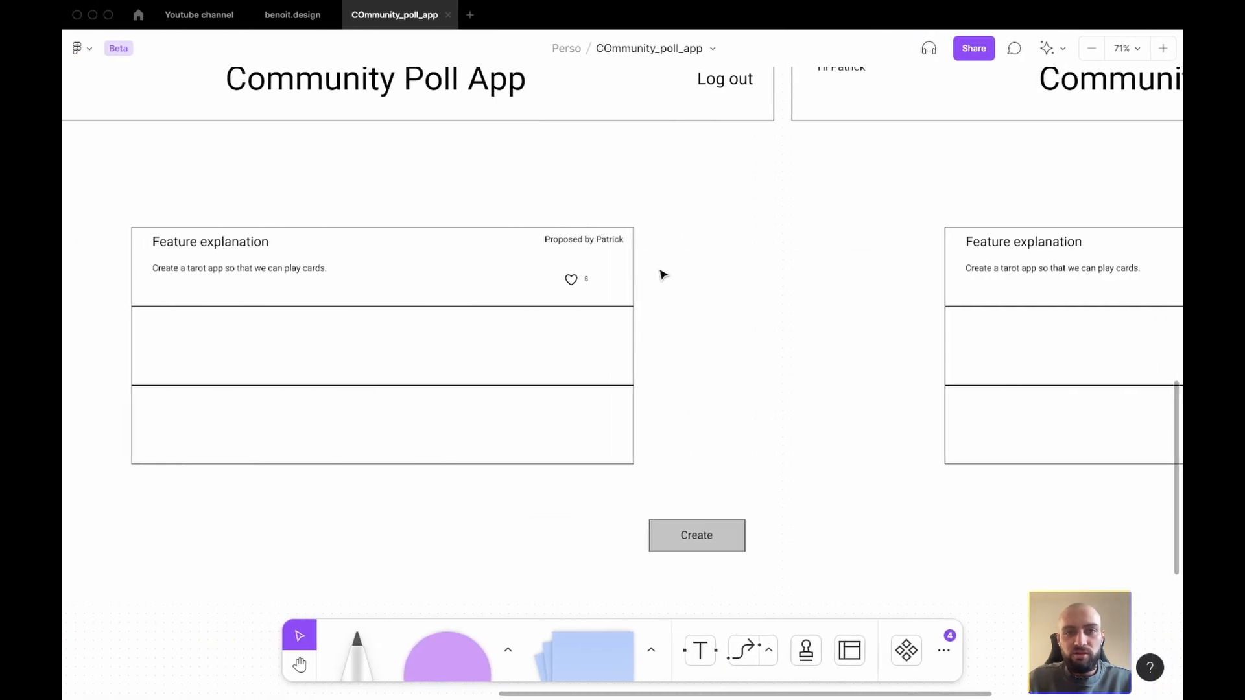
Step: Check the title in the COmmunity_poll_app wireframe and set the new header text's content to "Community Poll App"
scroll(660, 272, "left", 2)
scroll(661, 274, "left", 2)
scroll(661, 275, "down", 1)
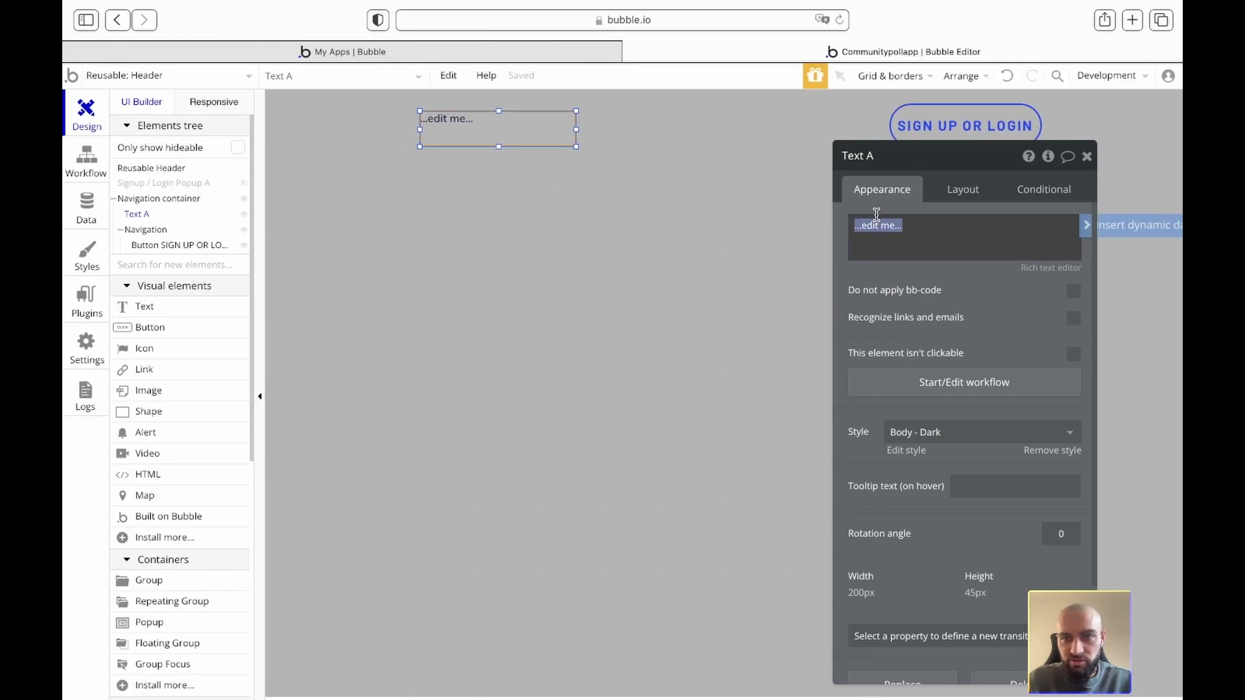
triple_click(876, 214)
type("Community Poll")
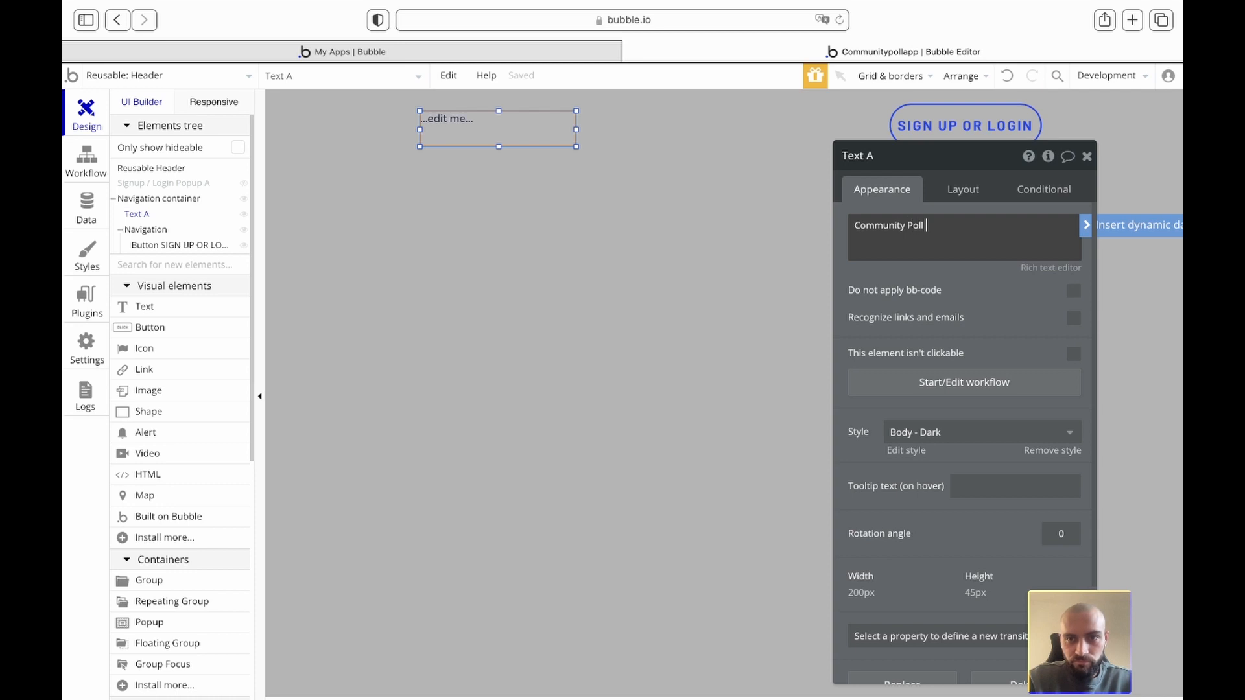
type(" APP")
key("BackSpace")
key("BackSpace")
left_click(947, 293)
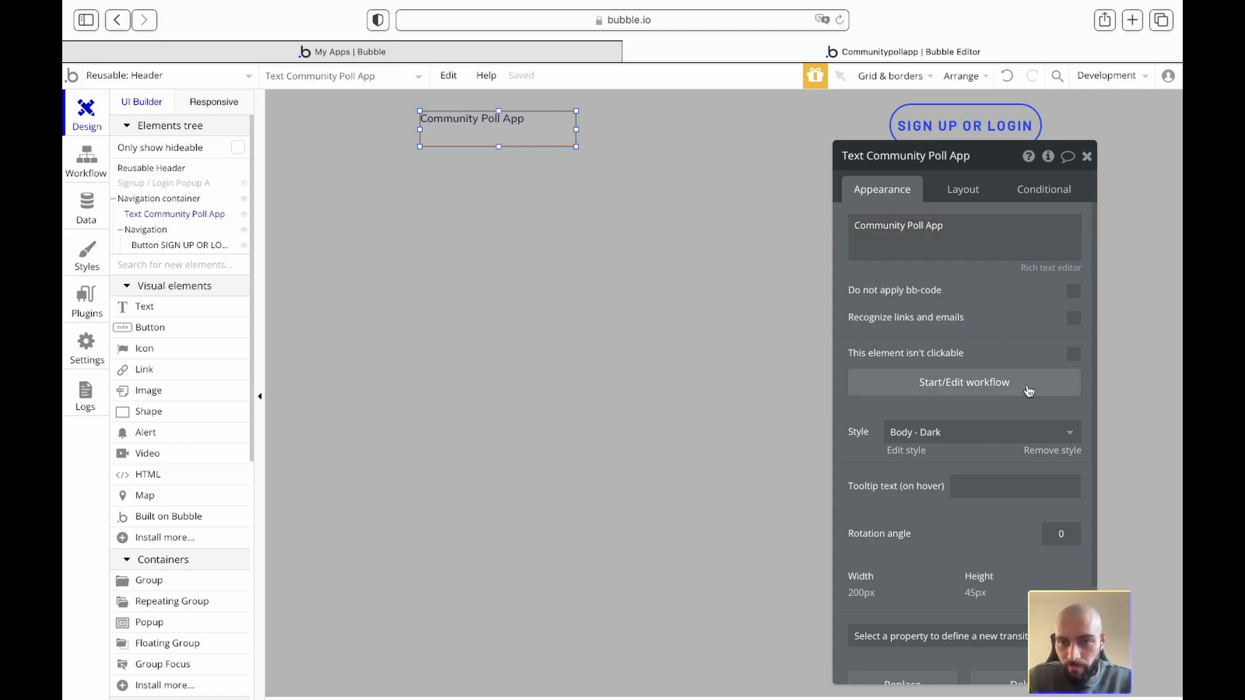
Step: Apply the H2 - Dark style to the Community Poll App text
left_click(983, 433)
type("H2")
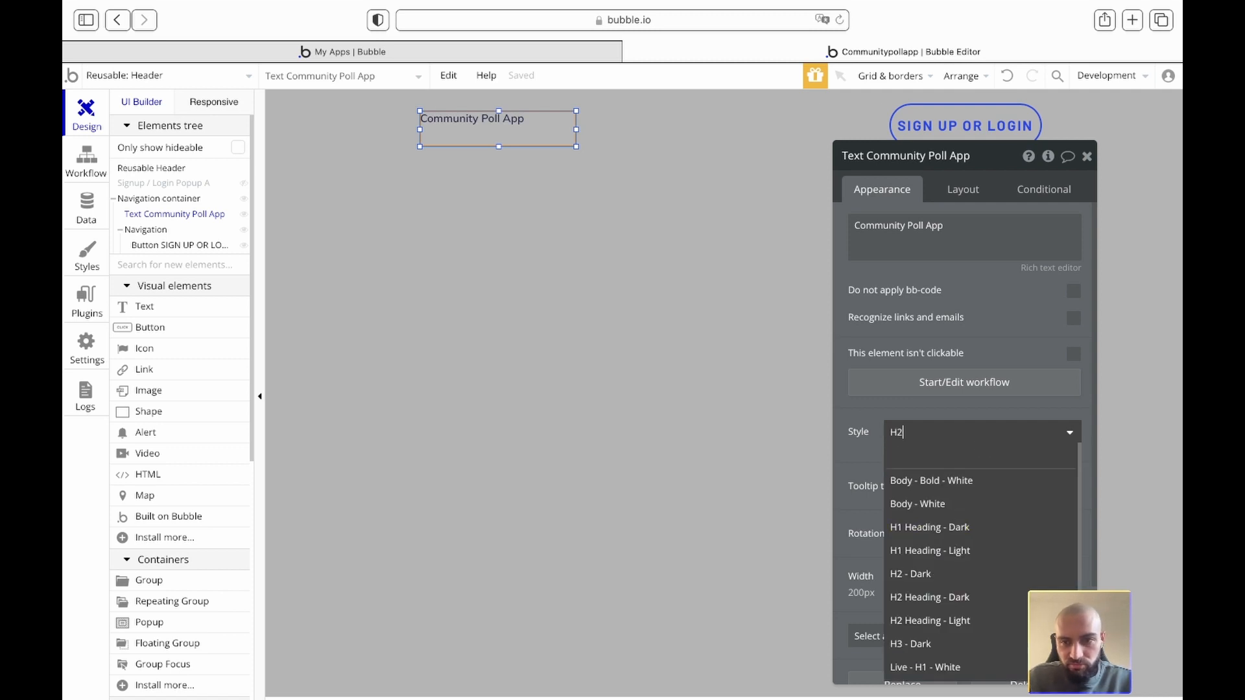
key("Return")
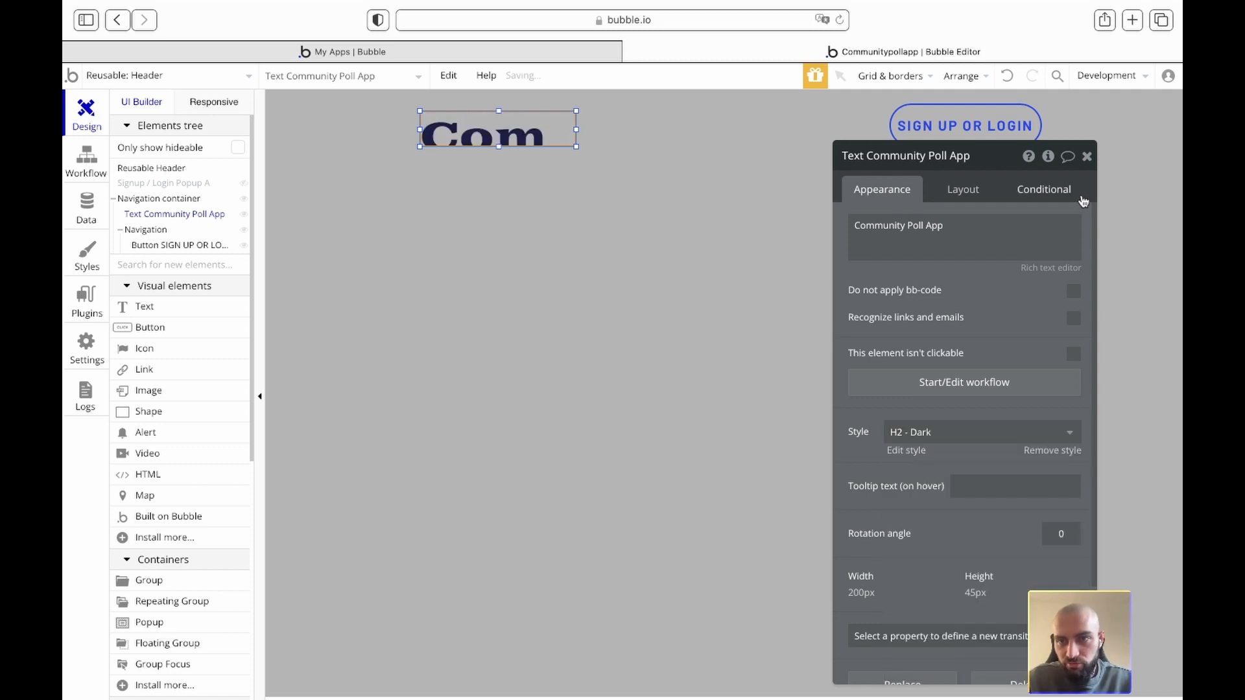
left_click(1087, 156)
Step: Check the header text's layout settings and set the parent Navigation container's layout to Row
double_click(509, 119)
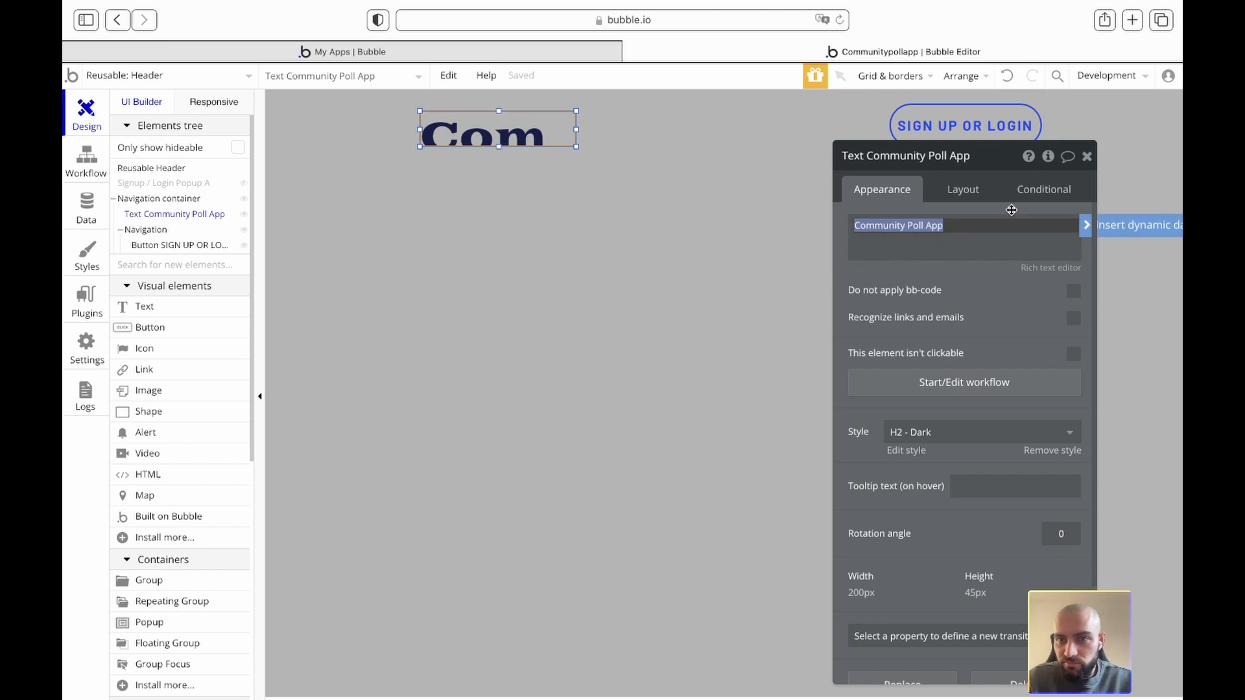
left_click(967, 192)
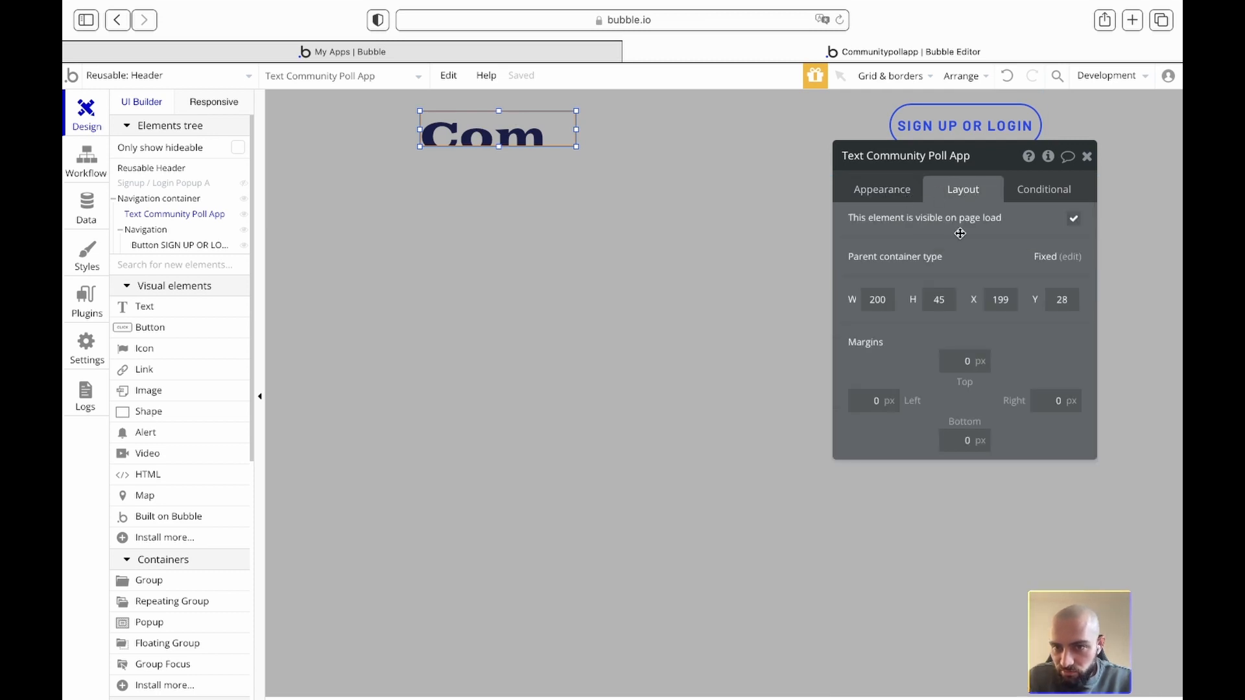
left_click(605, 136)
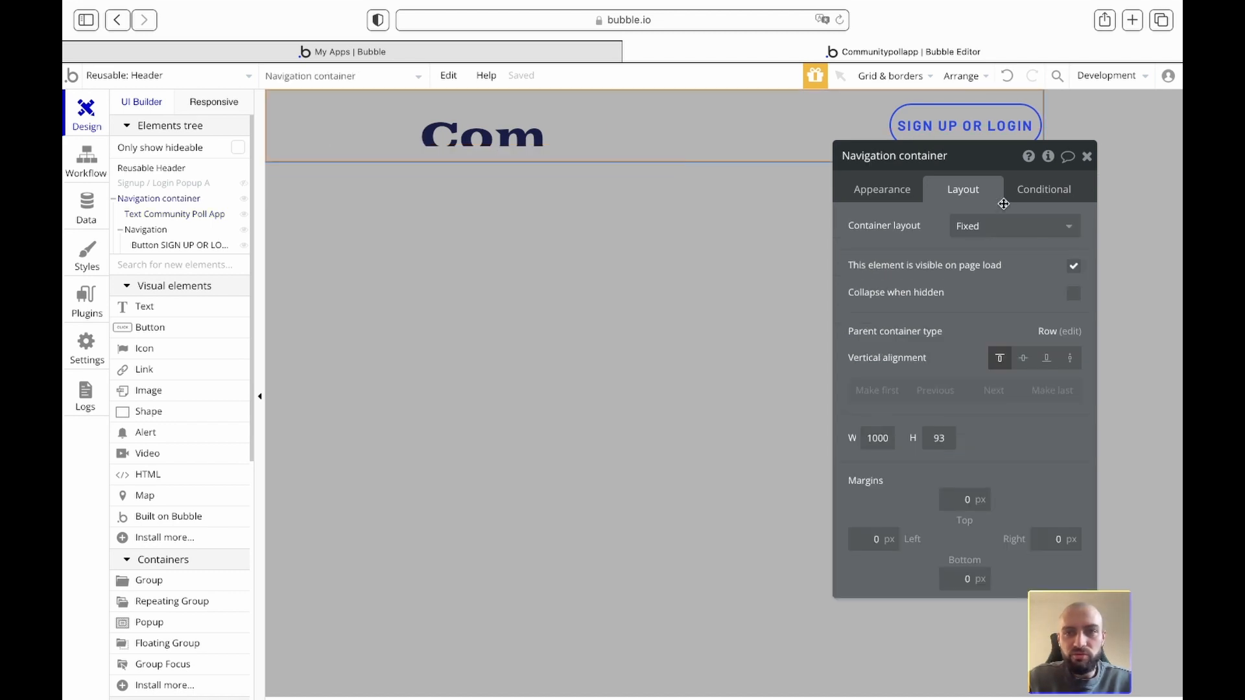
left_click(992, 227)
left_click(974, 298)
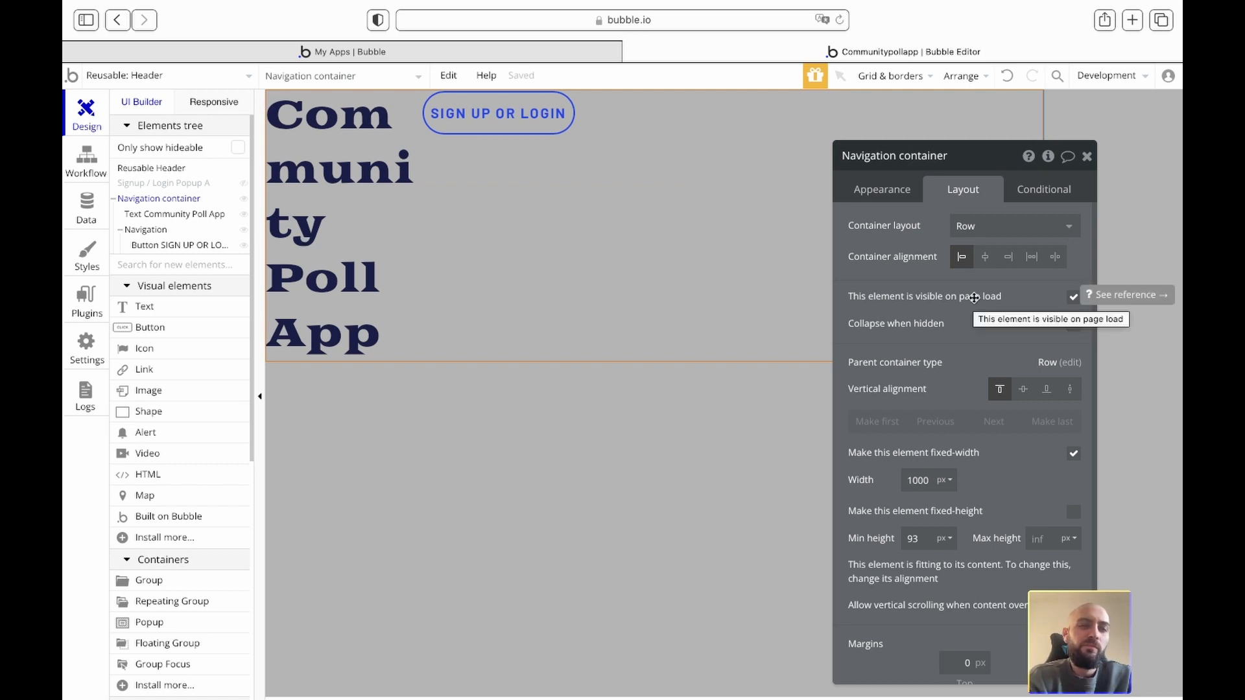
Step: Set the container layout of the nested Navigation group holding the sign-up button to Row
left_click(152, 231)
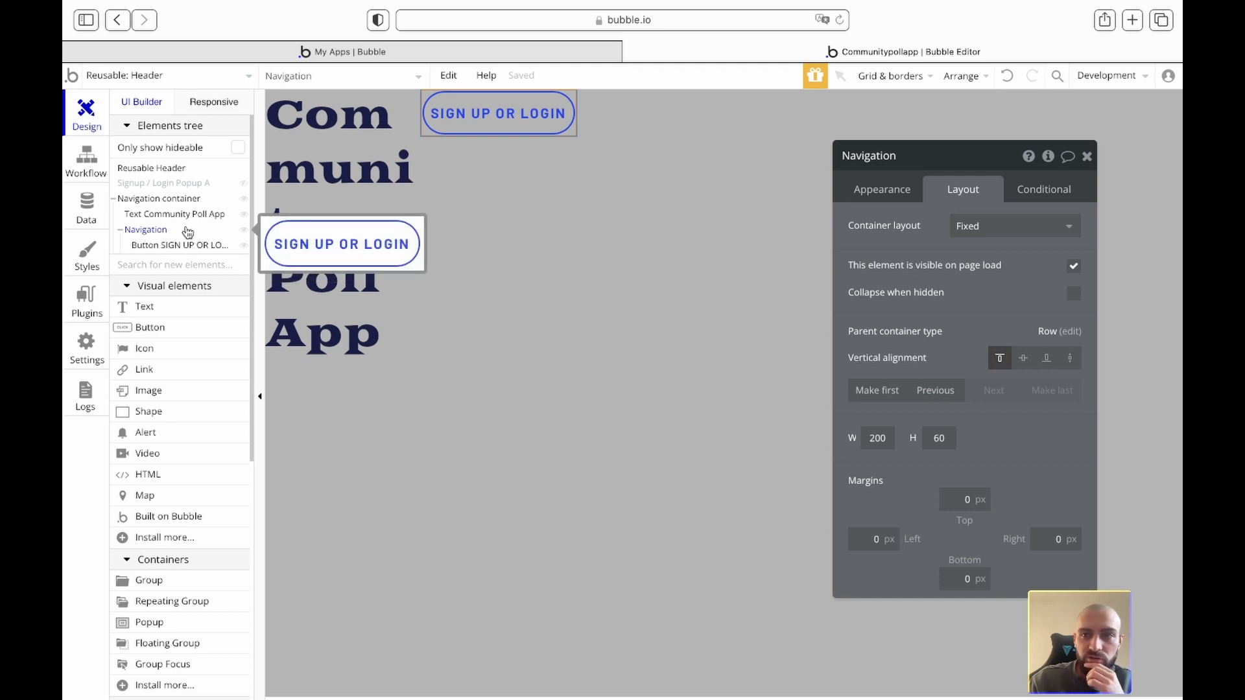
left_click(973, 228)
left_click(972, 300)
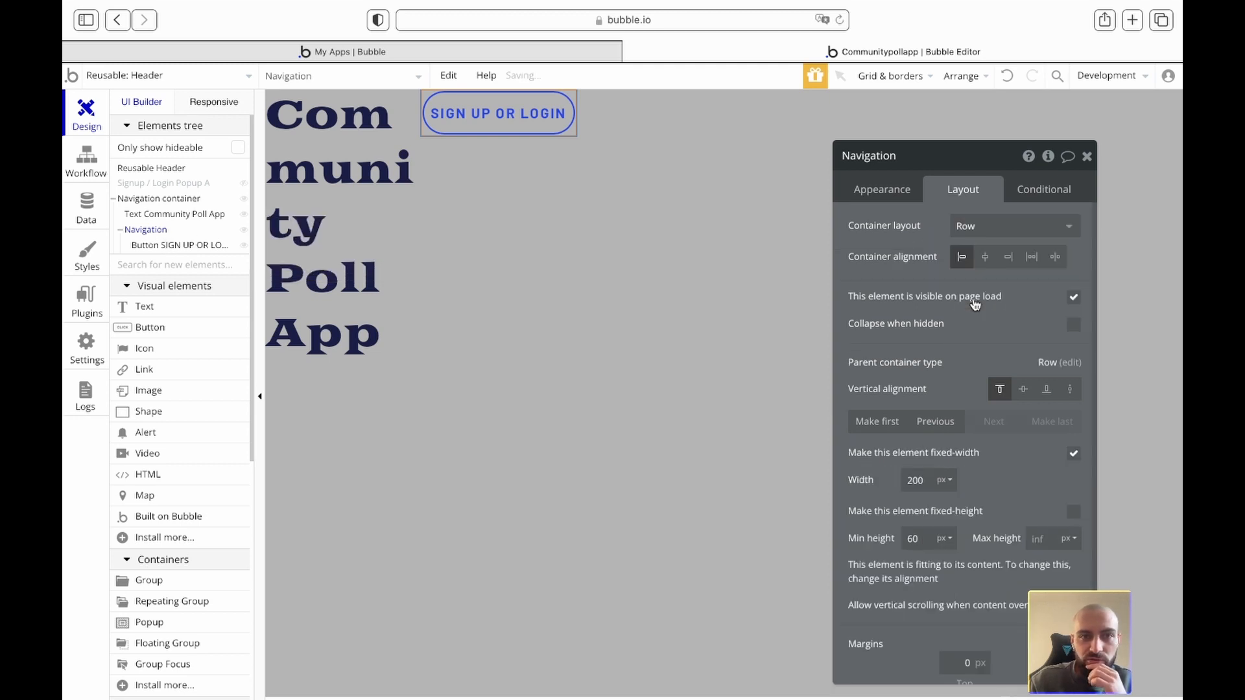
Step: Make the Navigation container's width flexible, with a minimum width of 320 px and no maximum width
left_click(159, 198)
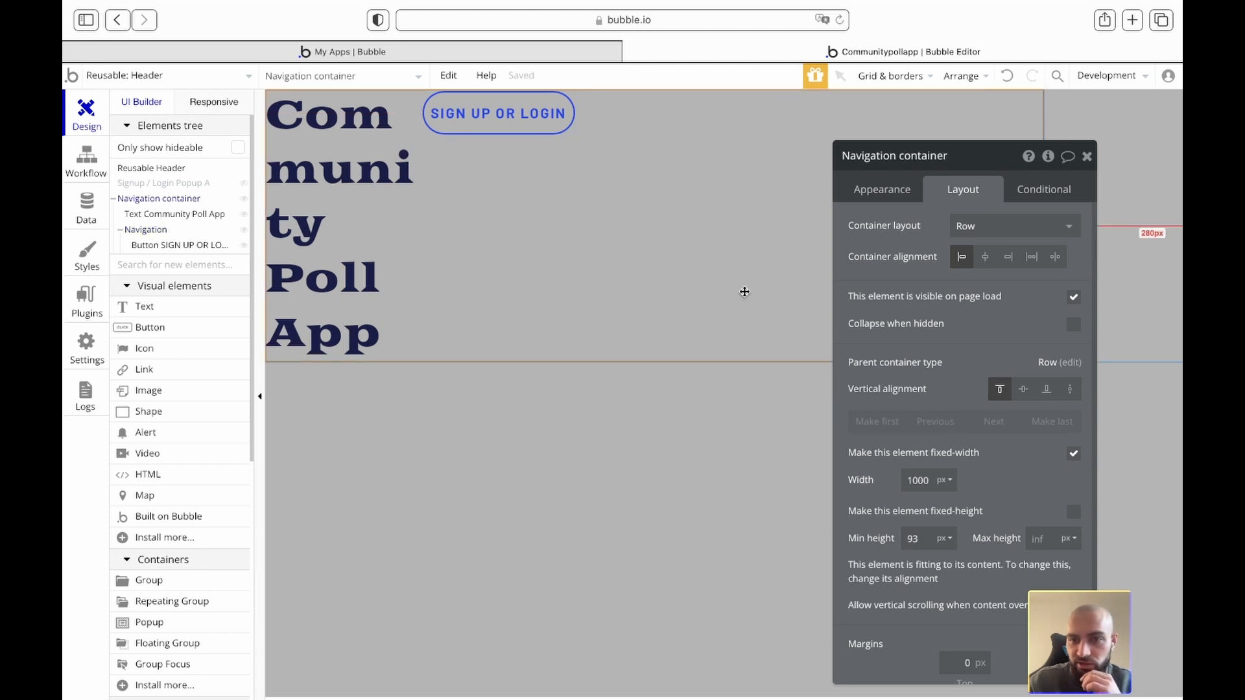
left_click(1073, 453)
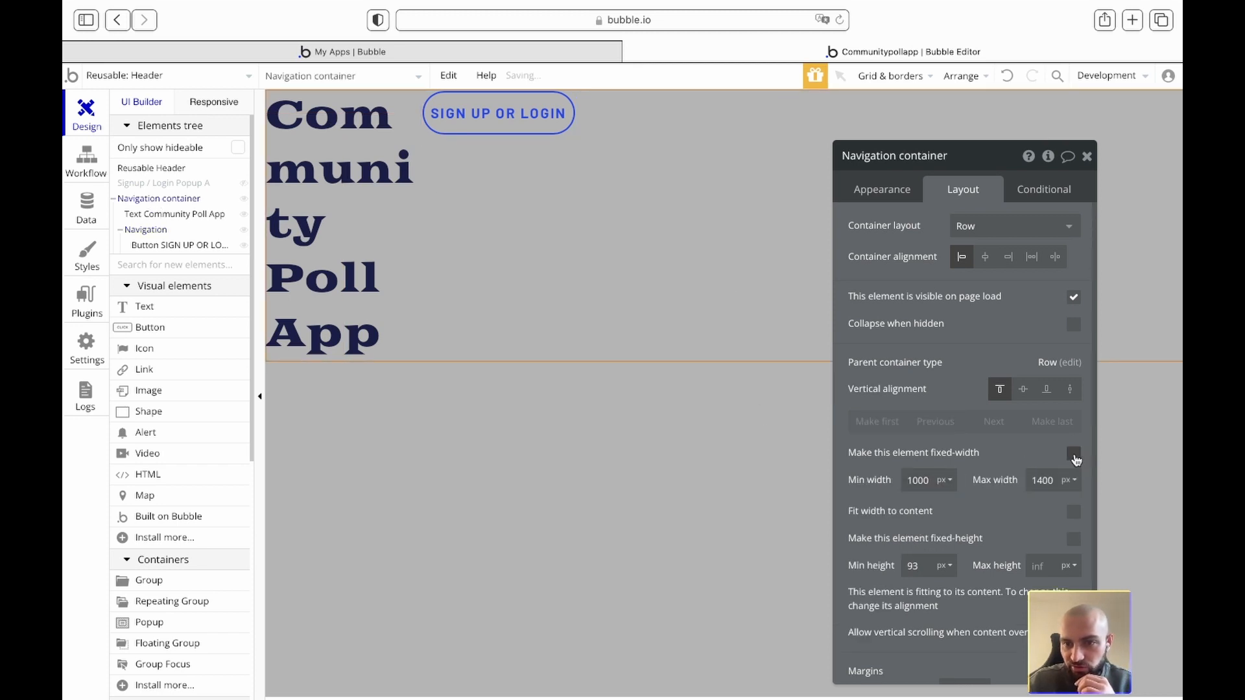
double_click(920, 480)
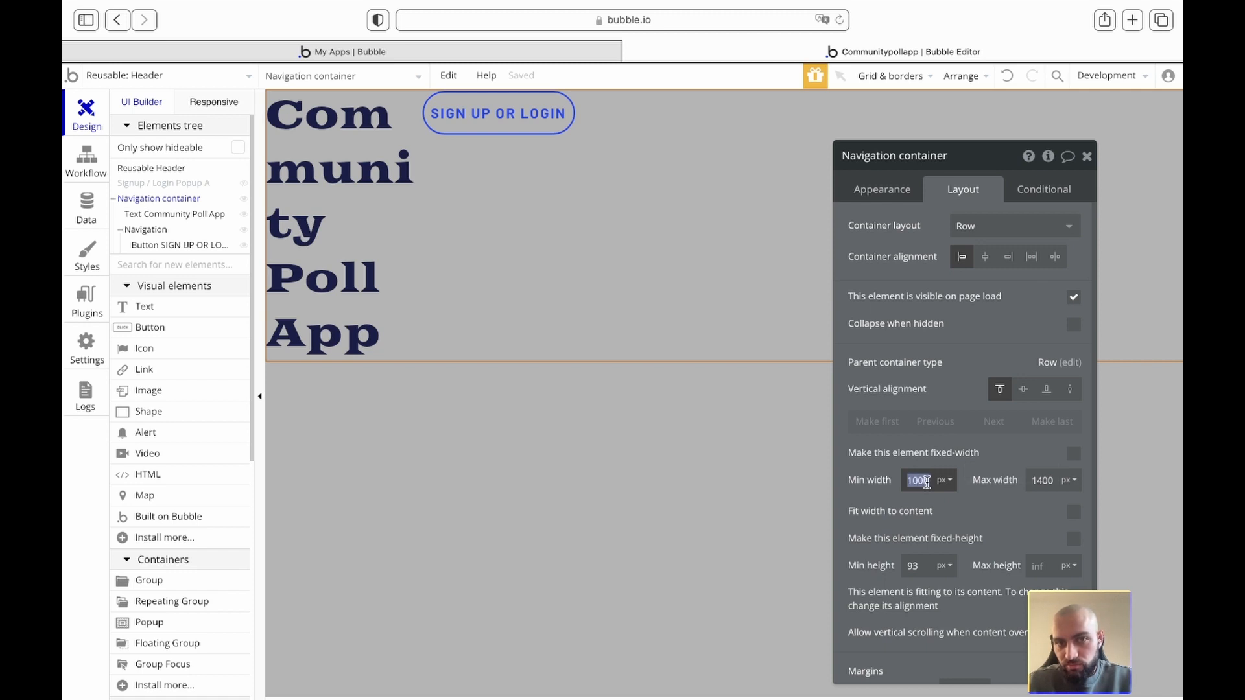
type("320")
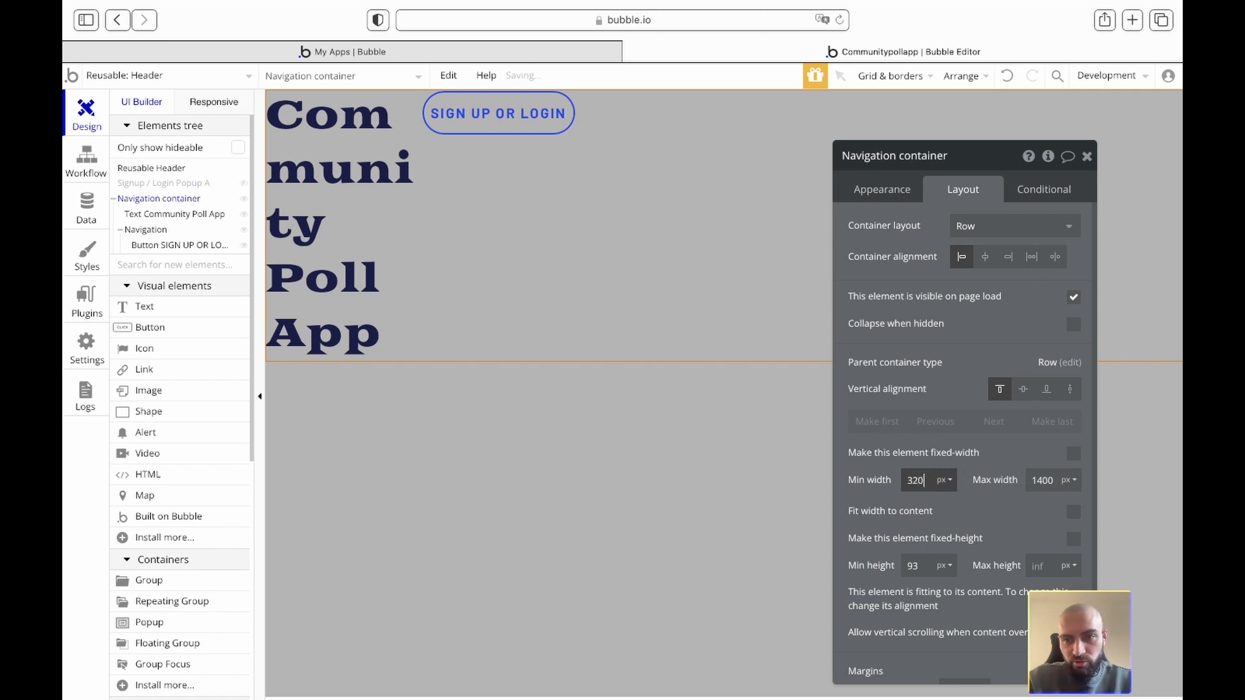
double_click(1045, 481)
key("BackSpace")
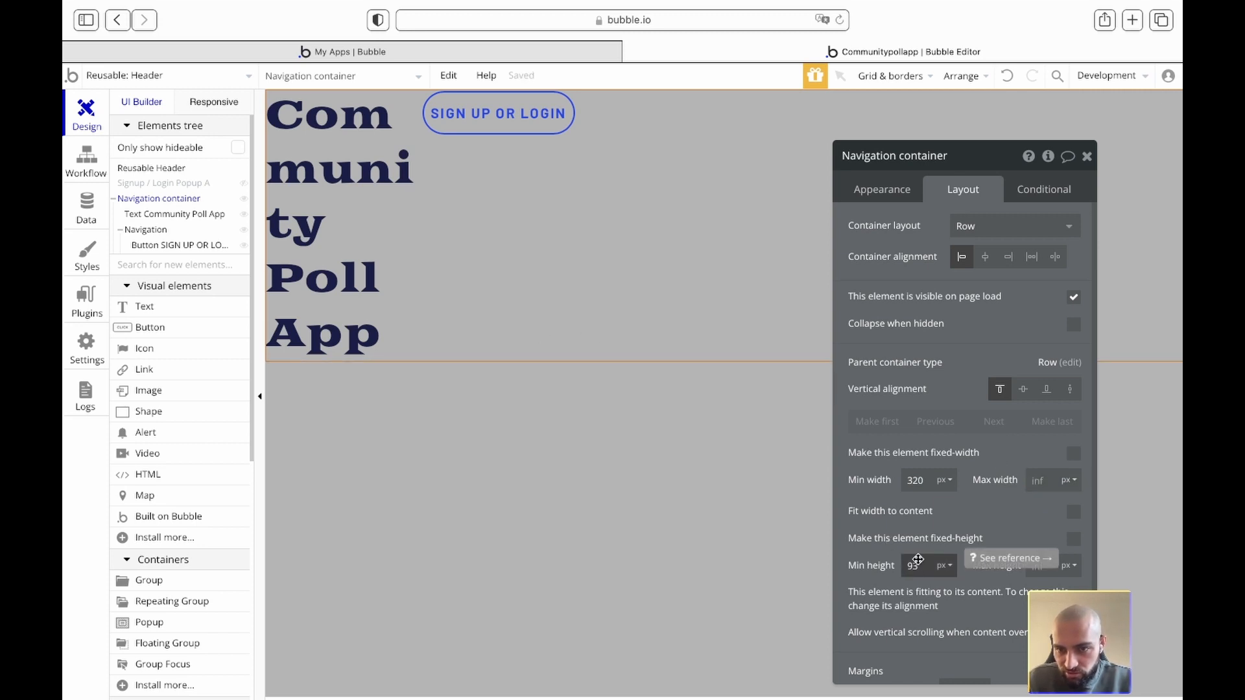
Step: Set the Navigation container's alignment to space around and turn off the fixed width of the Community Poll App text
left_click(985, 257)
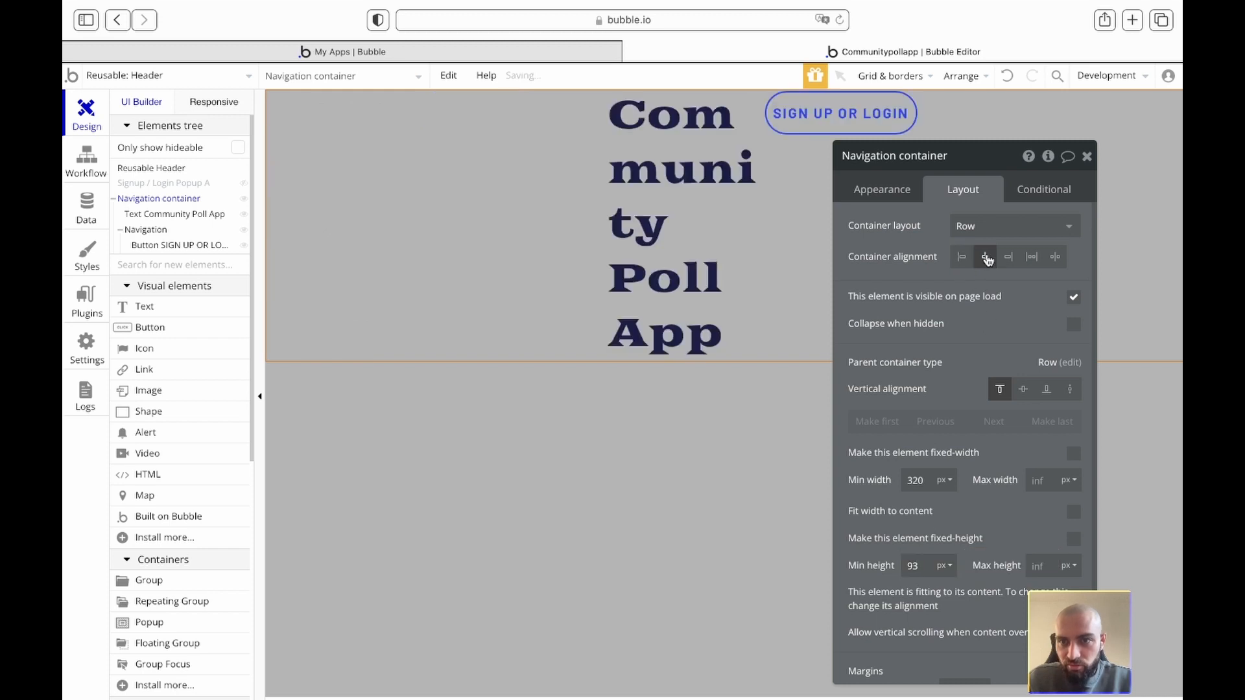
left_click(1031, 258)
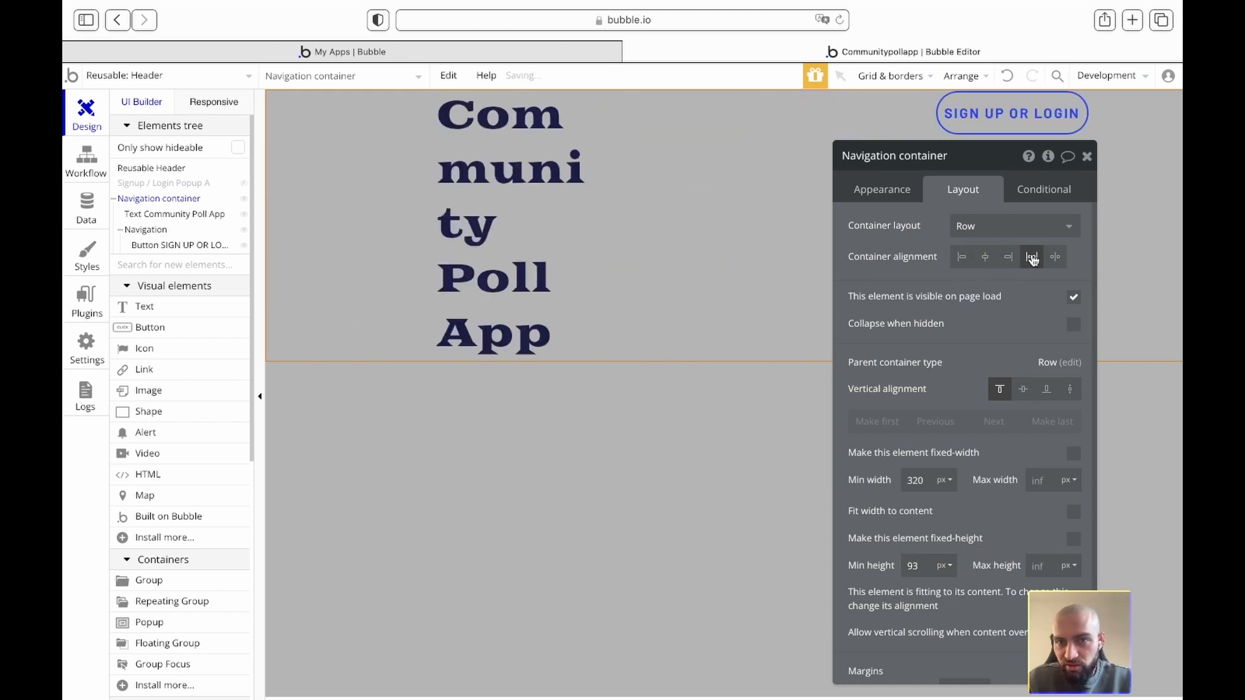
left_click(499, 173)
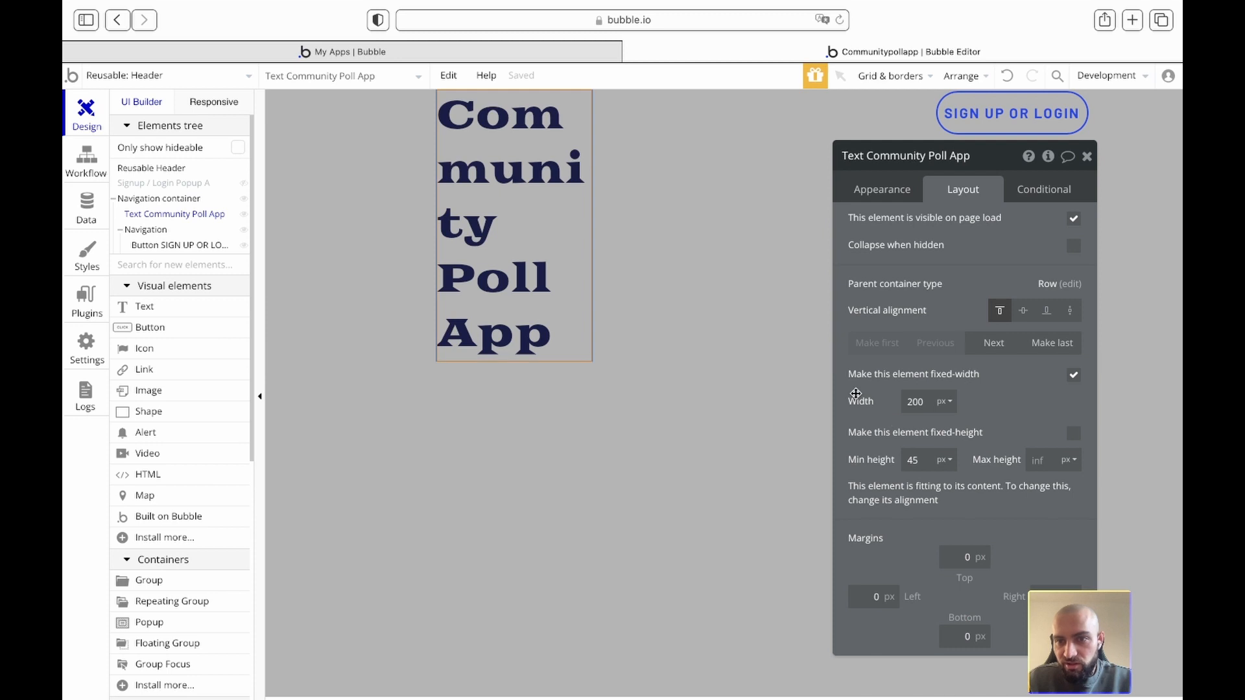
left_click(1073, 376)
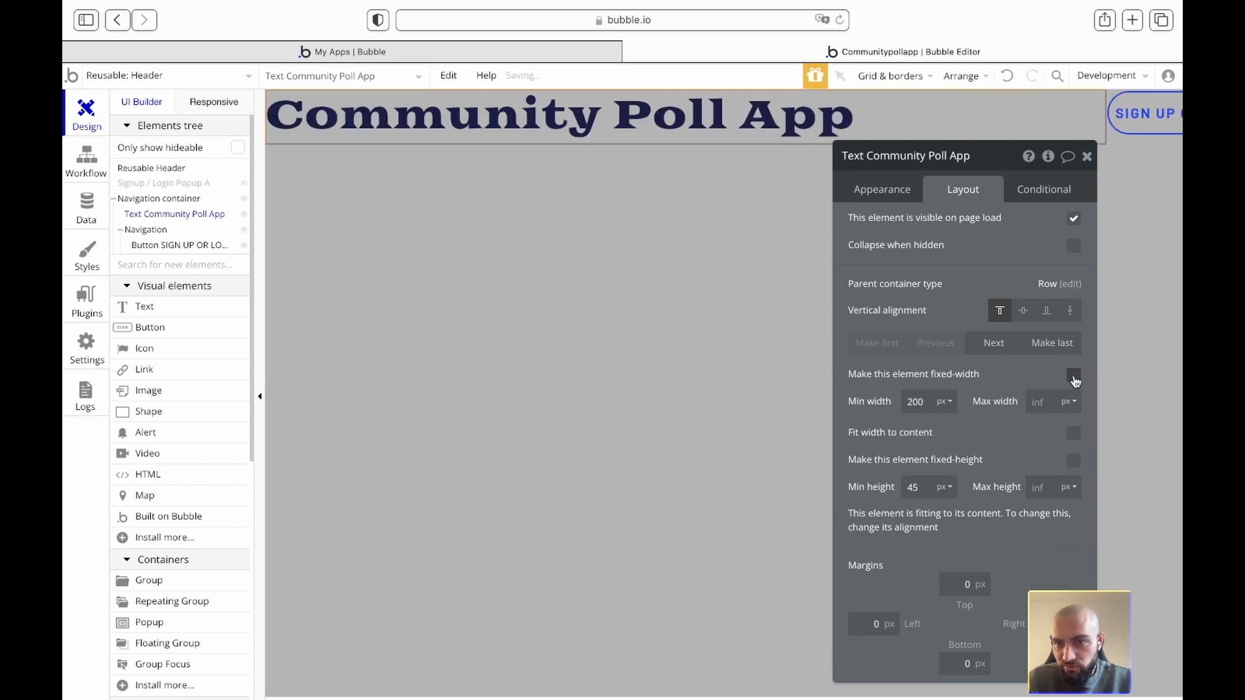
left_click(1087, 157)
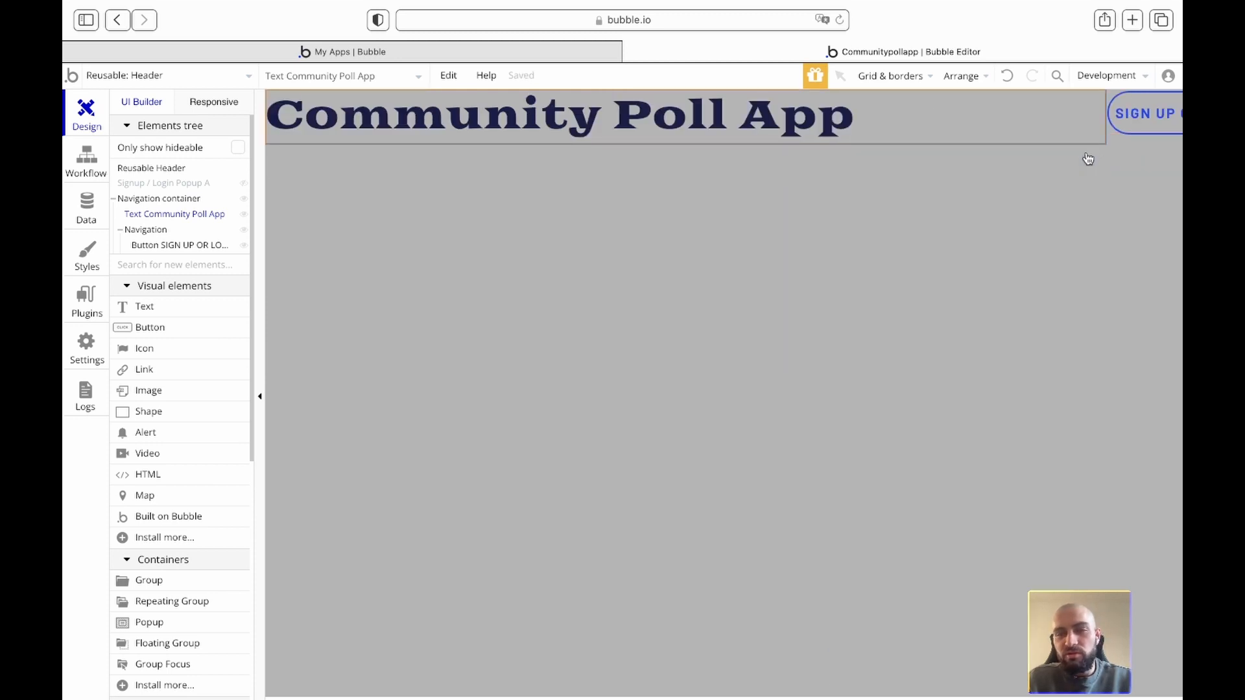
double_click(799, 218)
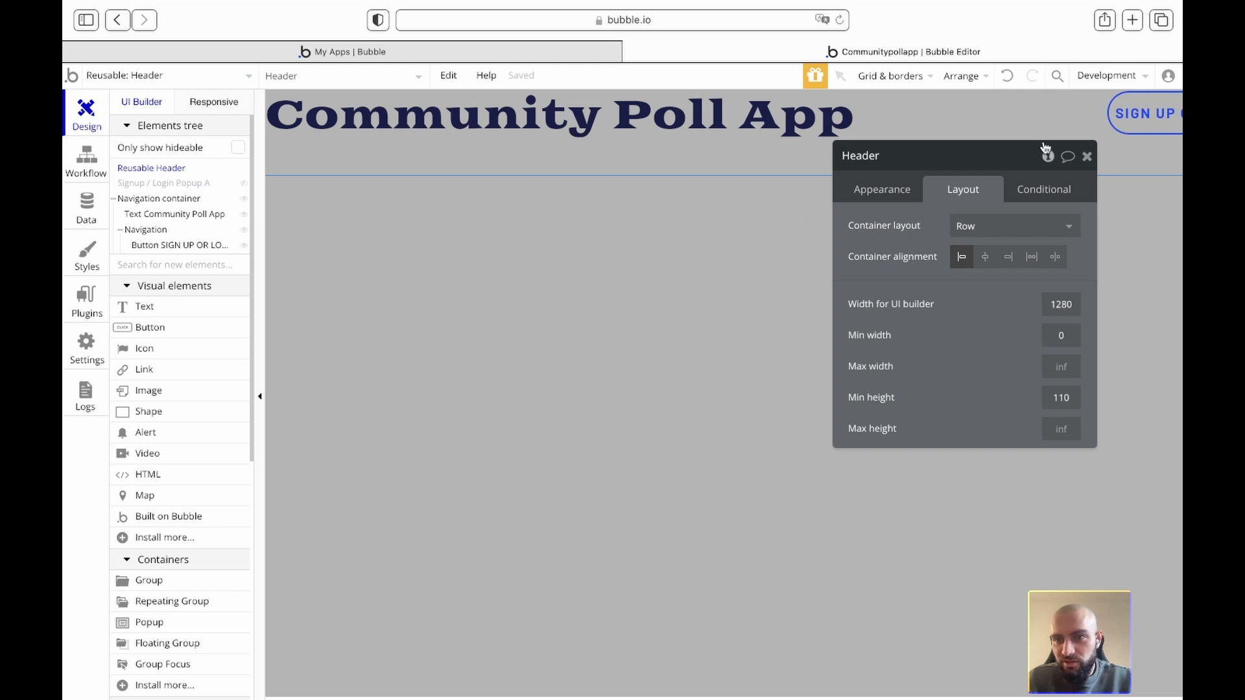
left_click(1088, 157)
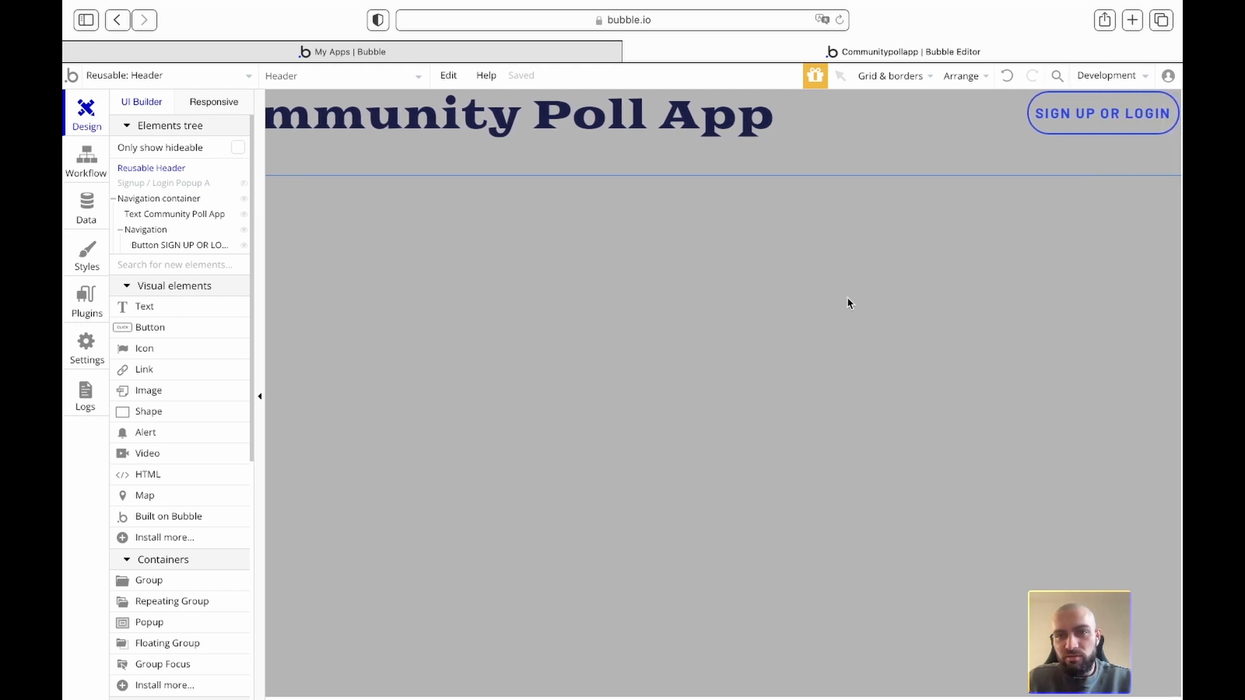
double_click(847, 303)
left_click(1088, 158)
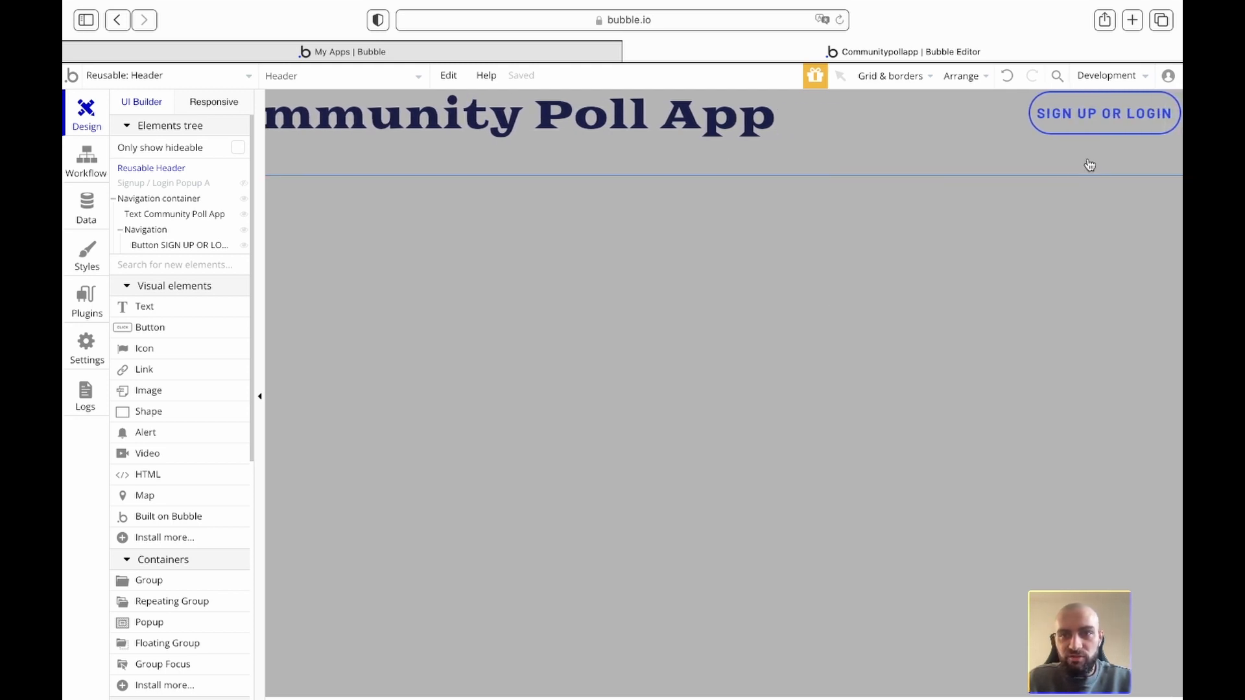
left_click(513, 58)
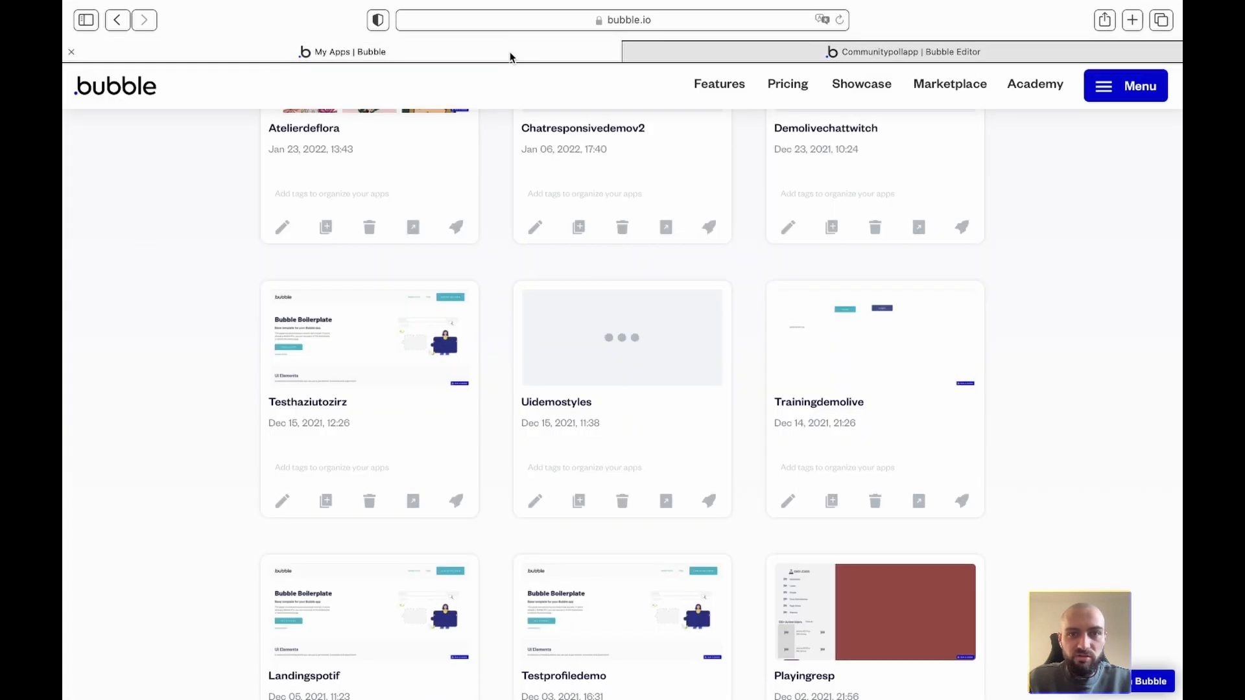
left_click(773, 51)
Step: On the index page, turn off the fixed width of Header A and set its minimum width to 0 px
left_click(181, 80)
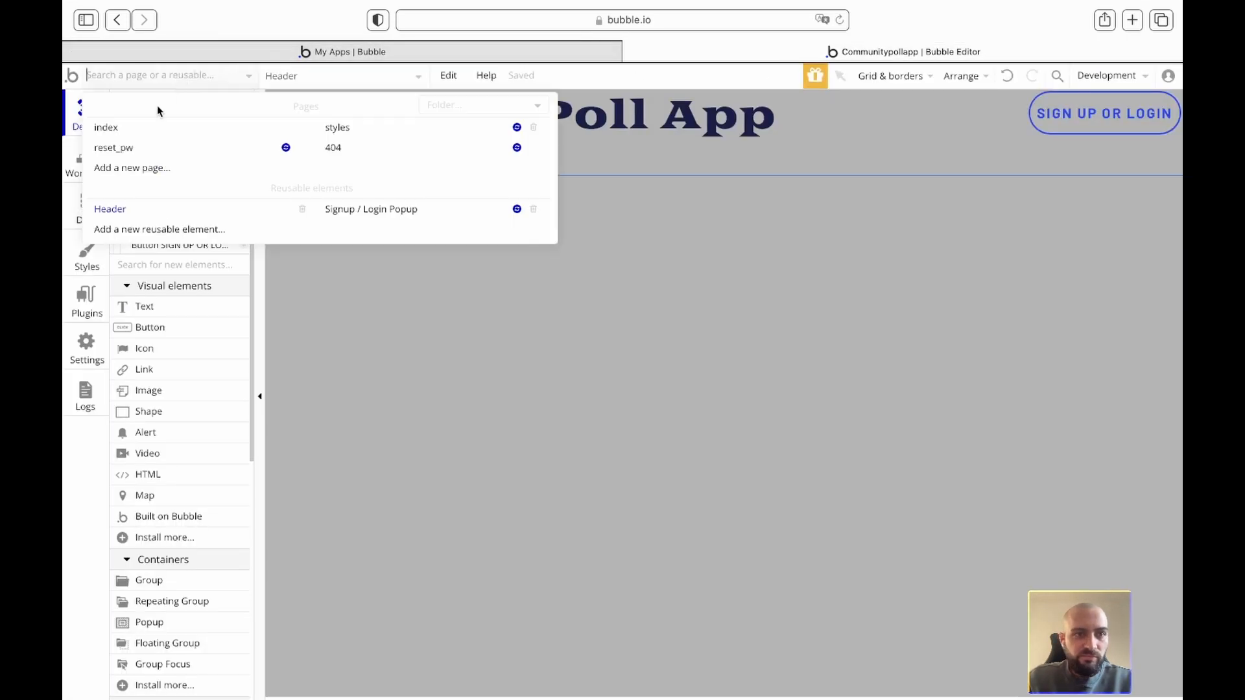
left_click(138, 128)
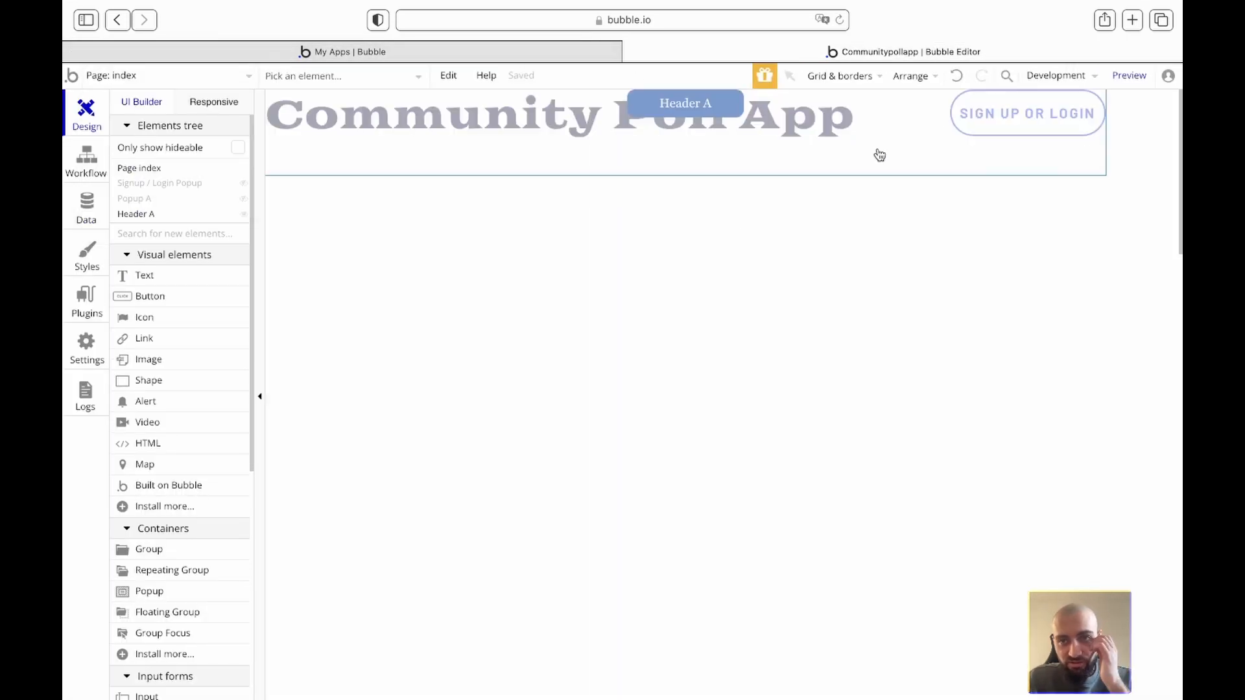
double_click(817, 164)
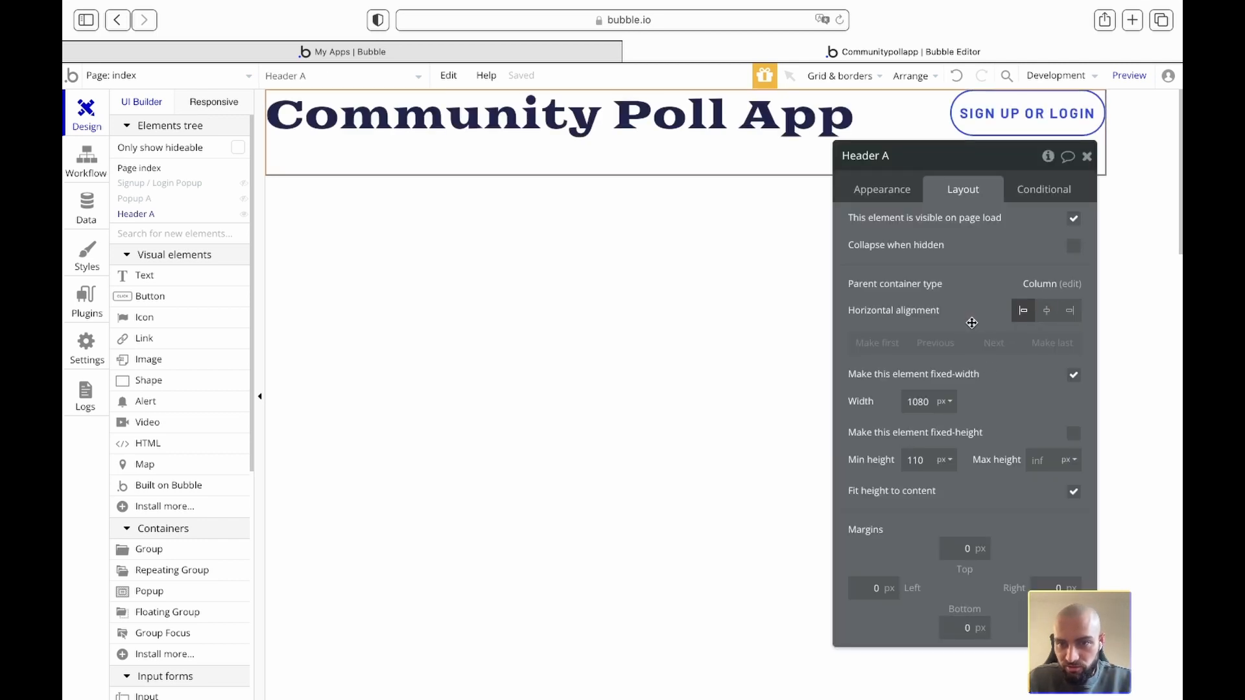
left_click(1073, 374)
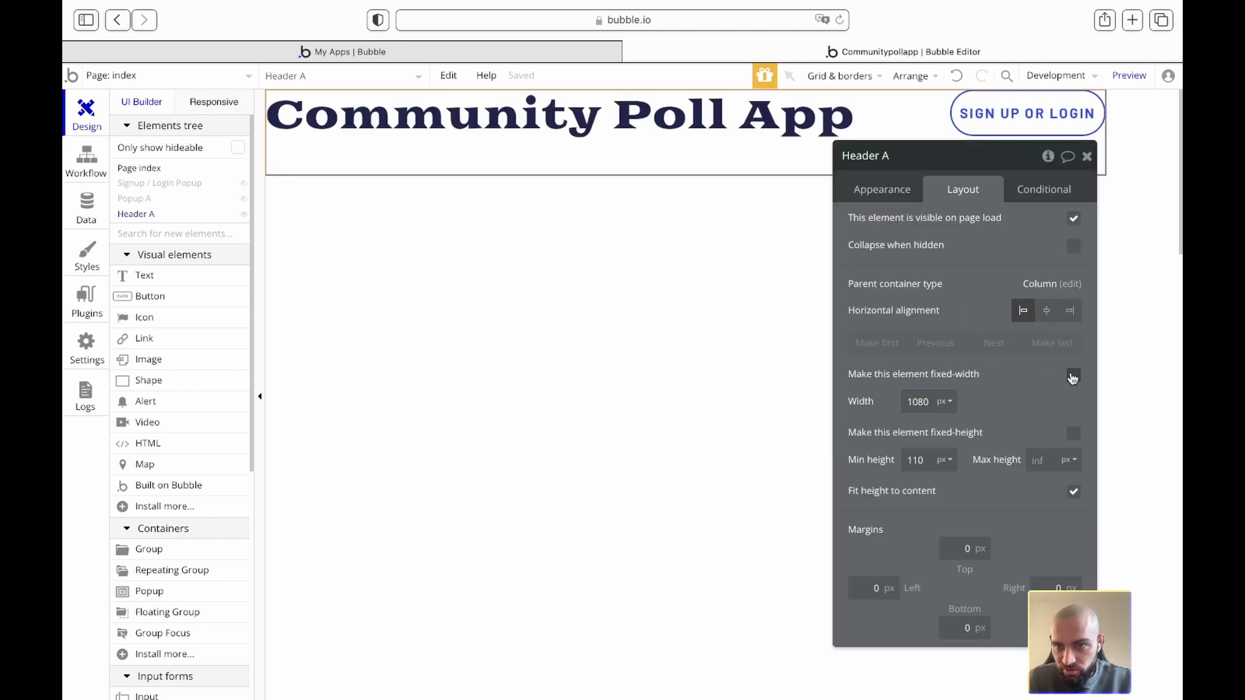
left_click(924, 402)
double_click(927, 402)
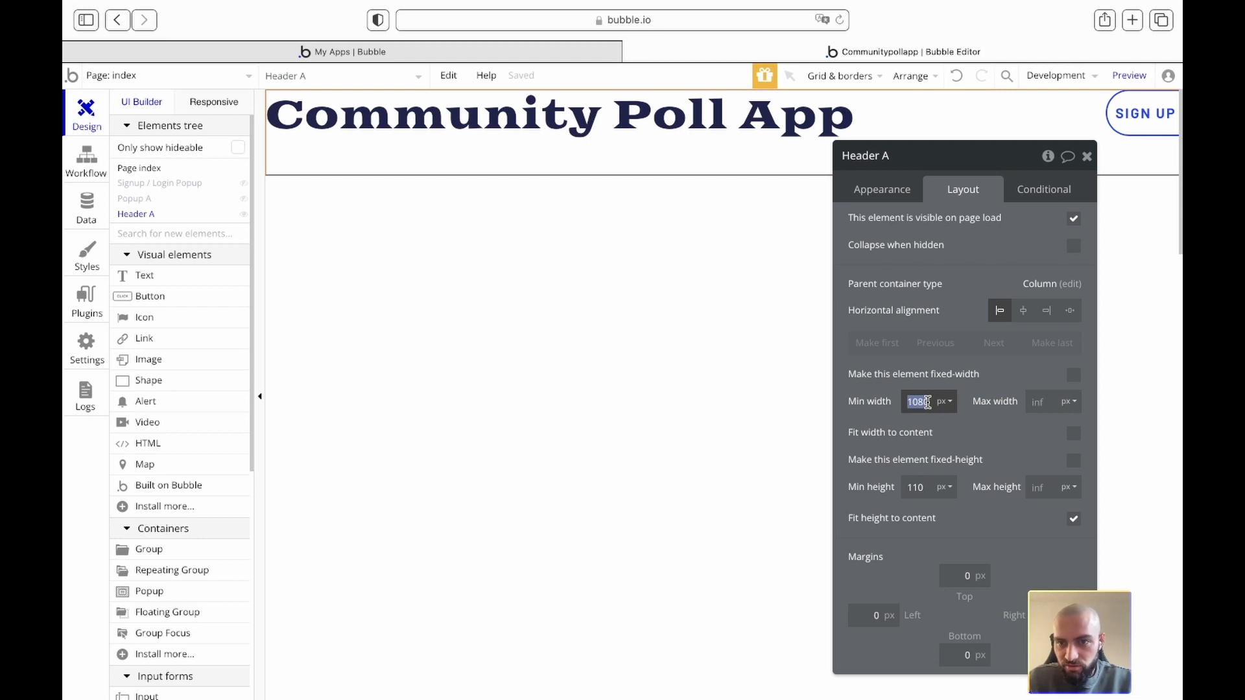
key("BackSpace")
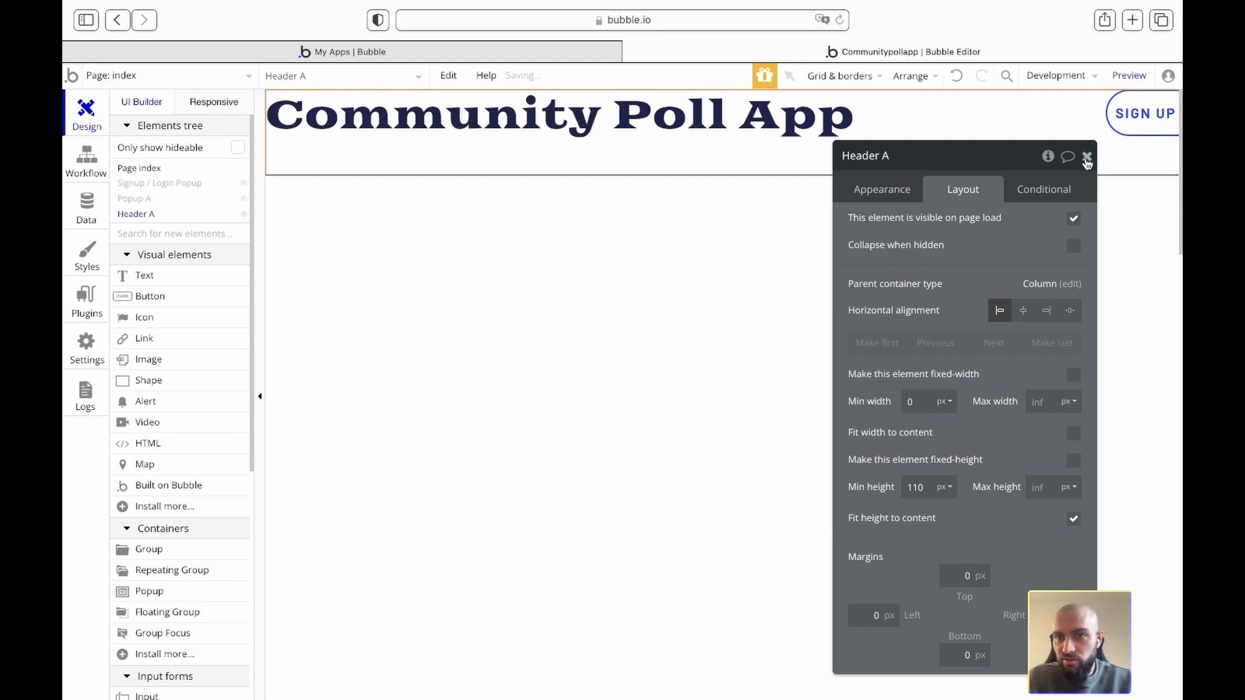
left_click(1087, 156)
Step: Preview the index page to check the header, and return to the editor with the element palette collapsed
left_click(1122, 82)
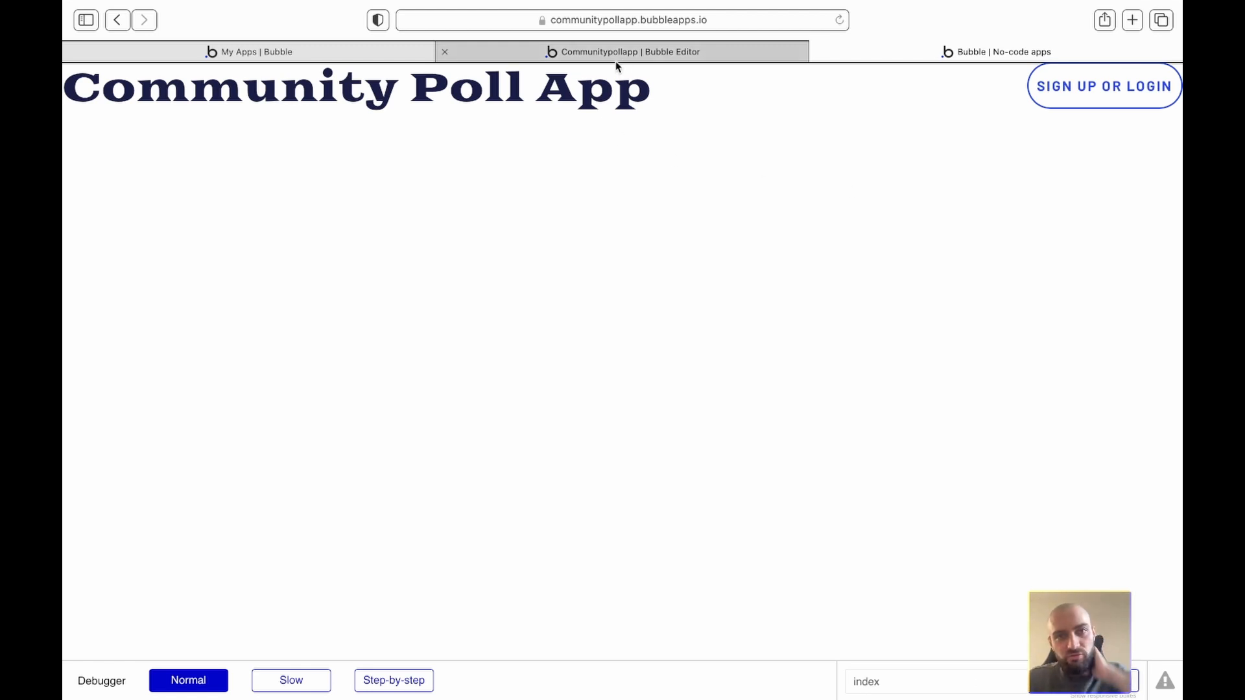
left_click(552, 57)
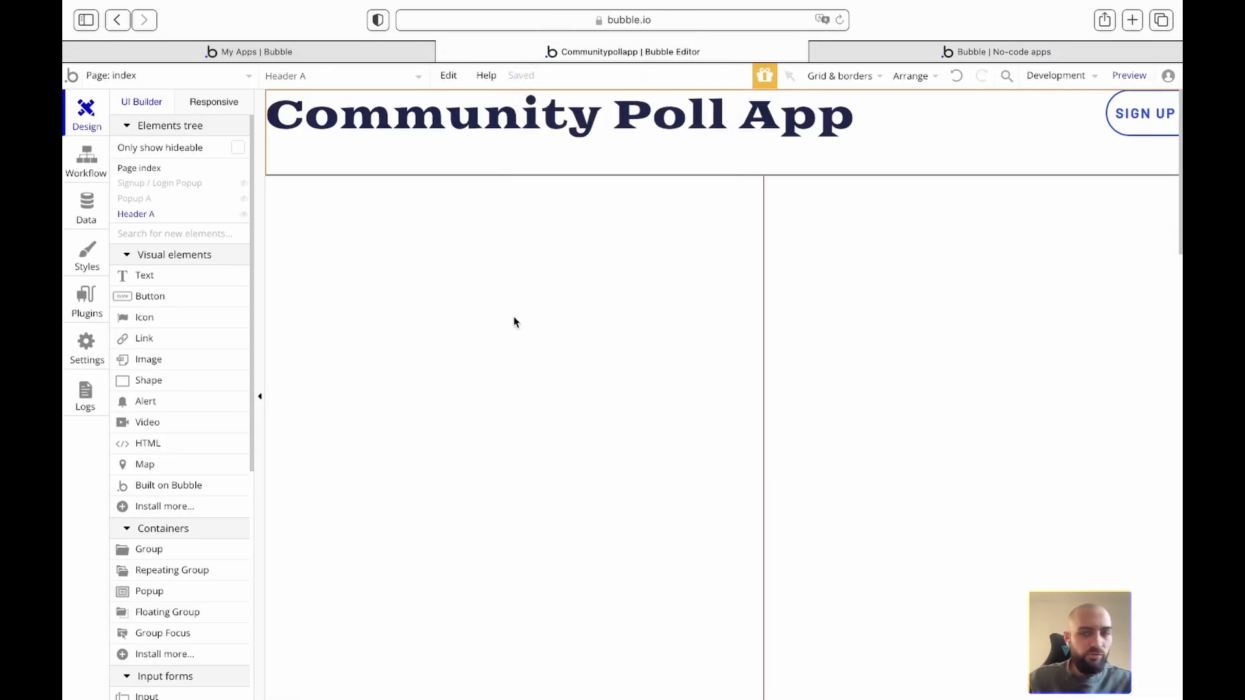
left_click(262, 400)
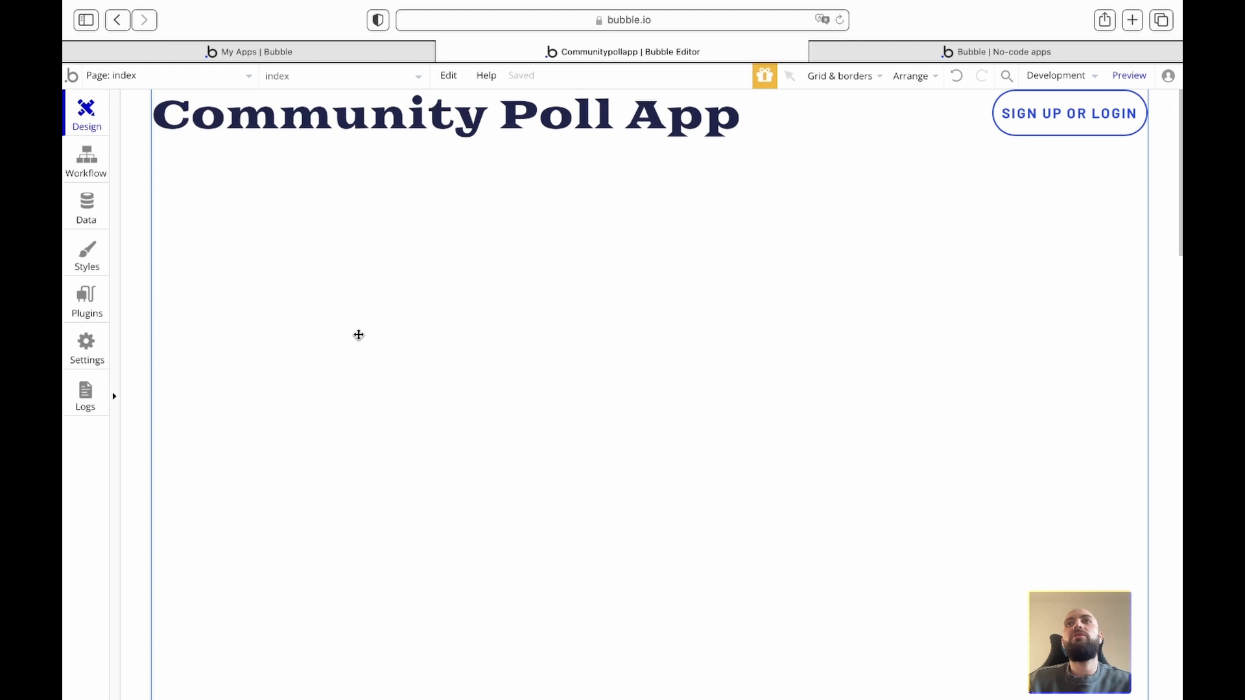
Step: Switch to the COmmunity_poll_app board and review the fields planned for Users and Ideas in the Database section
key("ctrl+Left")
left_click(240, 231)
scroll(238, 230, "up", 6)
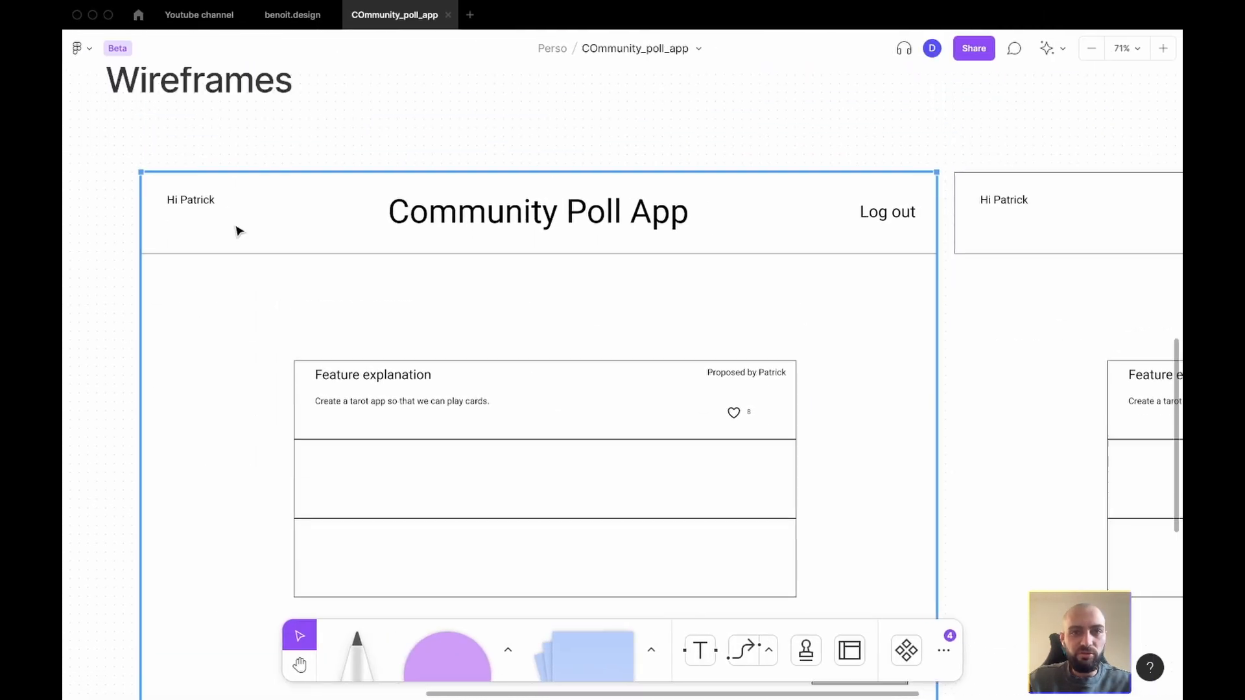
scroll(239, 230, "up", 8)
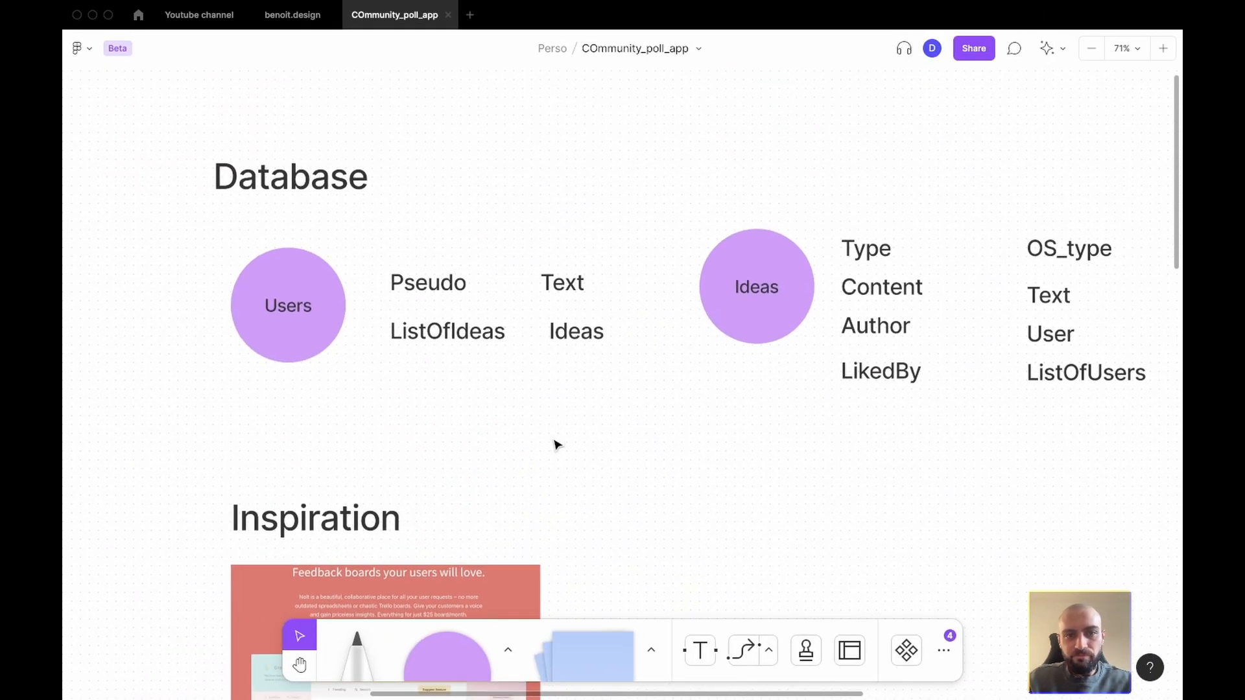
scroll(555, 445, "right", 3)
scroll(557, 444, "down", 2)
scroll(556, 445, "left", 2)
Step: Open the app's data types in the Bubble editor and recheck the Ideas type on the COmmunity_poll_app board
key("ctrl+Right")
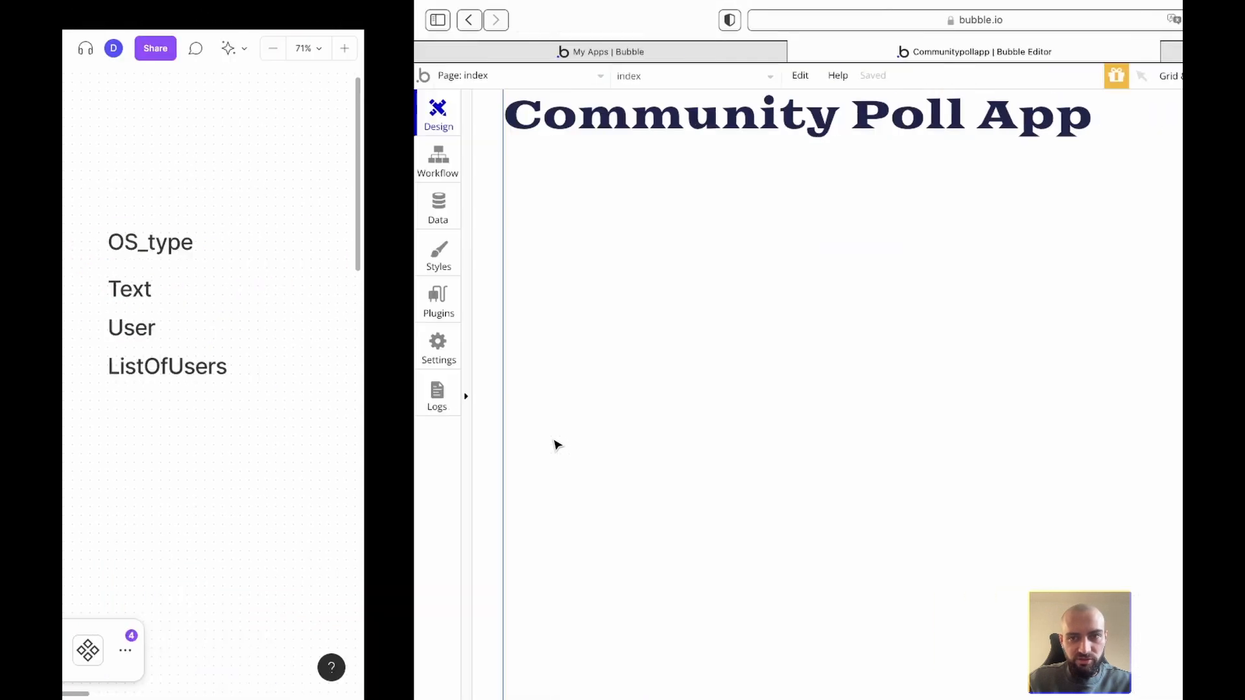
left_click(98, 221)
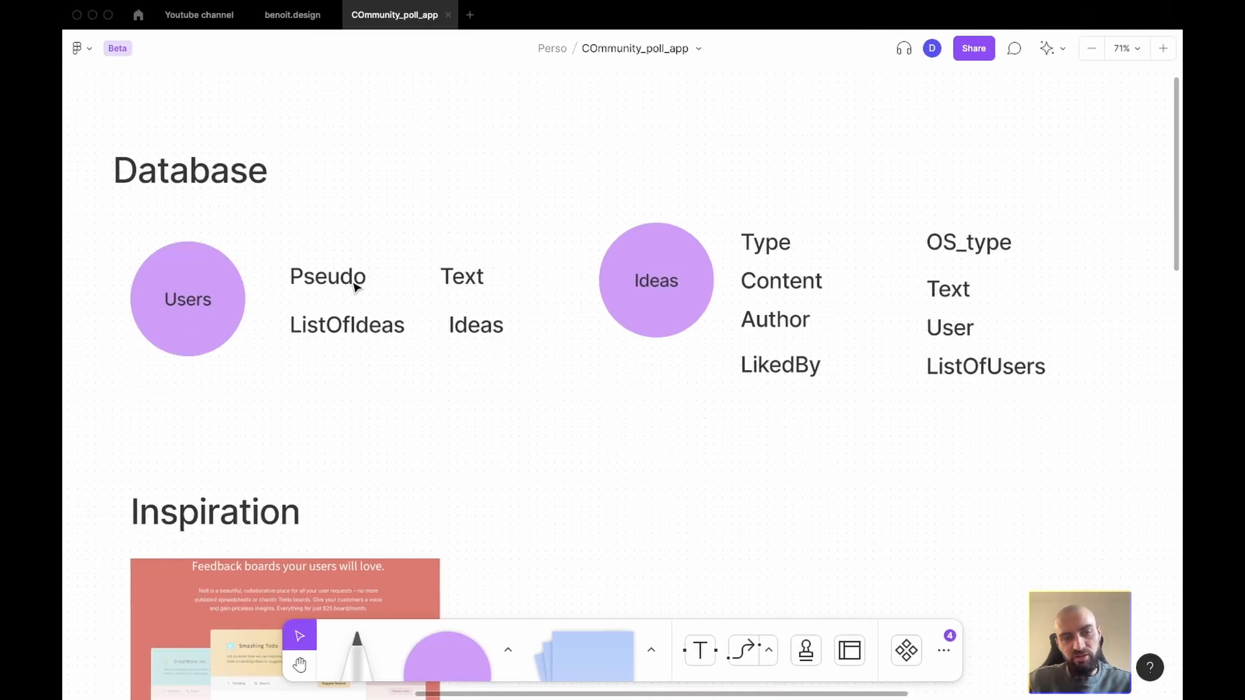
left_click(668, 284)
left_click(664, 406)
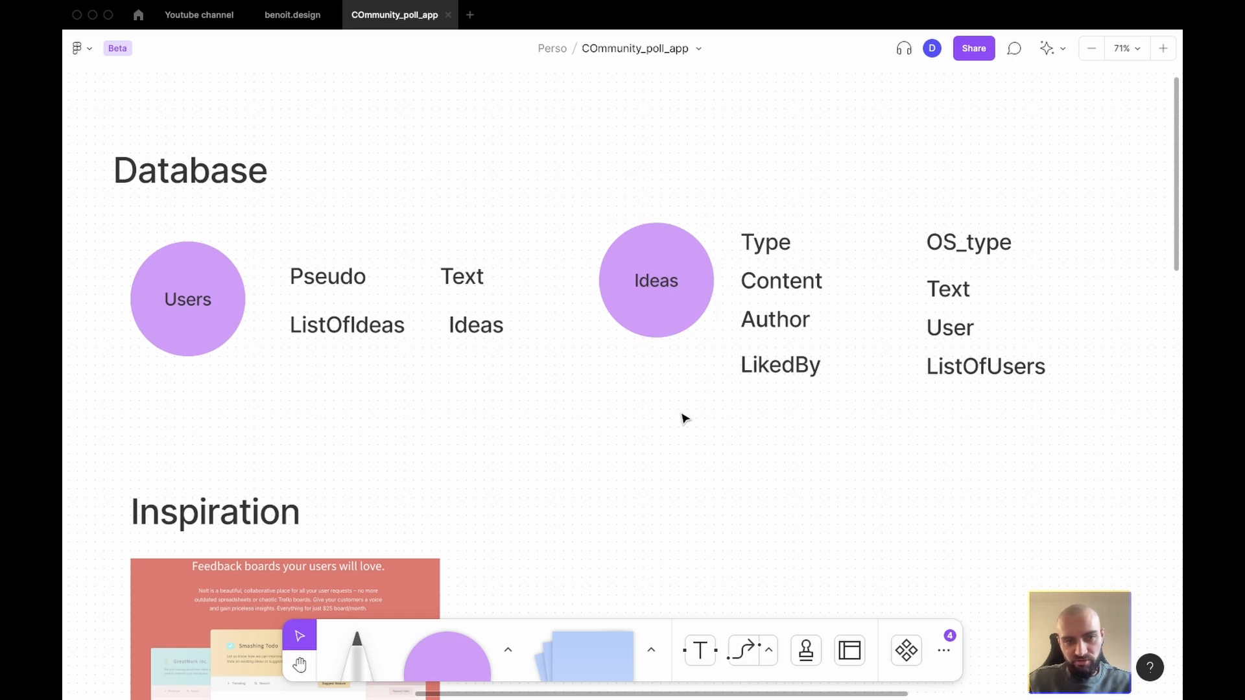
Step: Switch back to the Bubble editor and create a custom data type named Idea, leaving it non-private
key("super+Tab")
left_click(334, 270)
type("Idea")
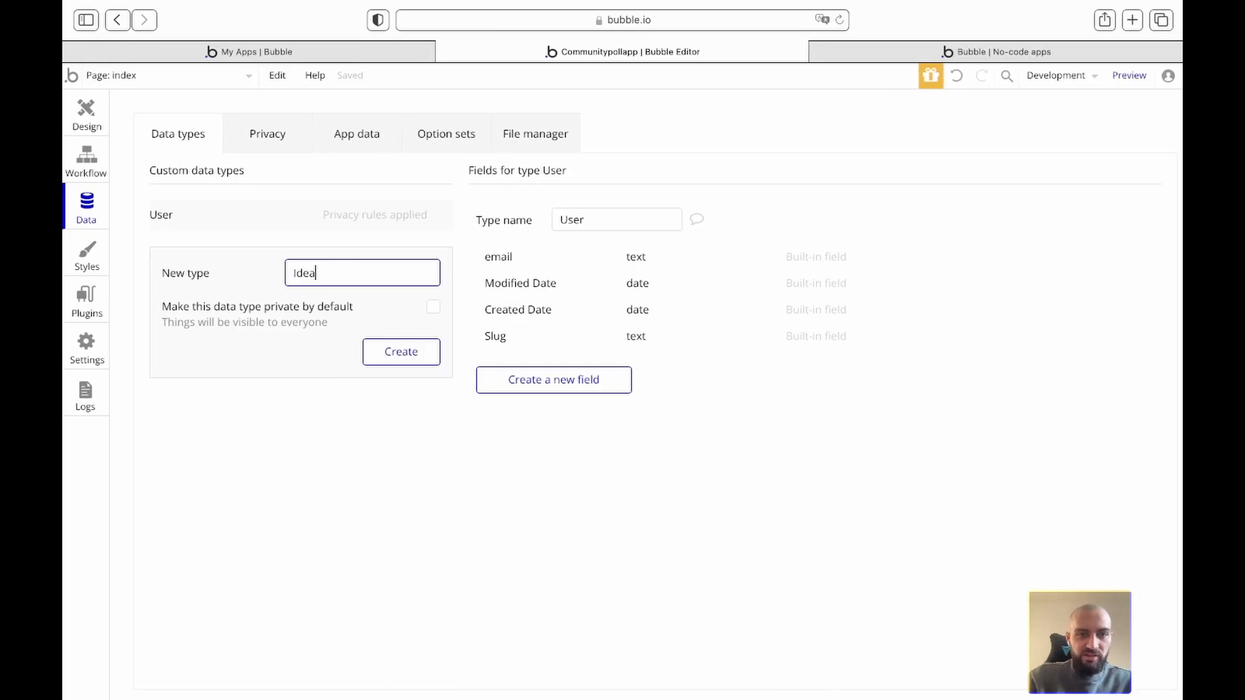
left_click(398, 349)
Step: Check the Ideas plan on the COmmunity_poll_app board, and add a text field named Content to the Idea type in Bubble
key("super+Tab")
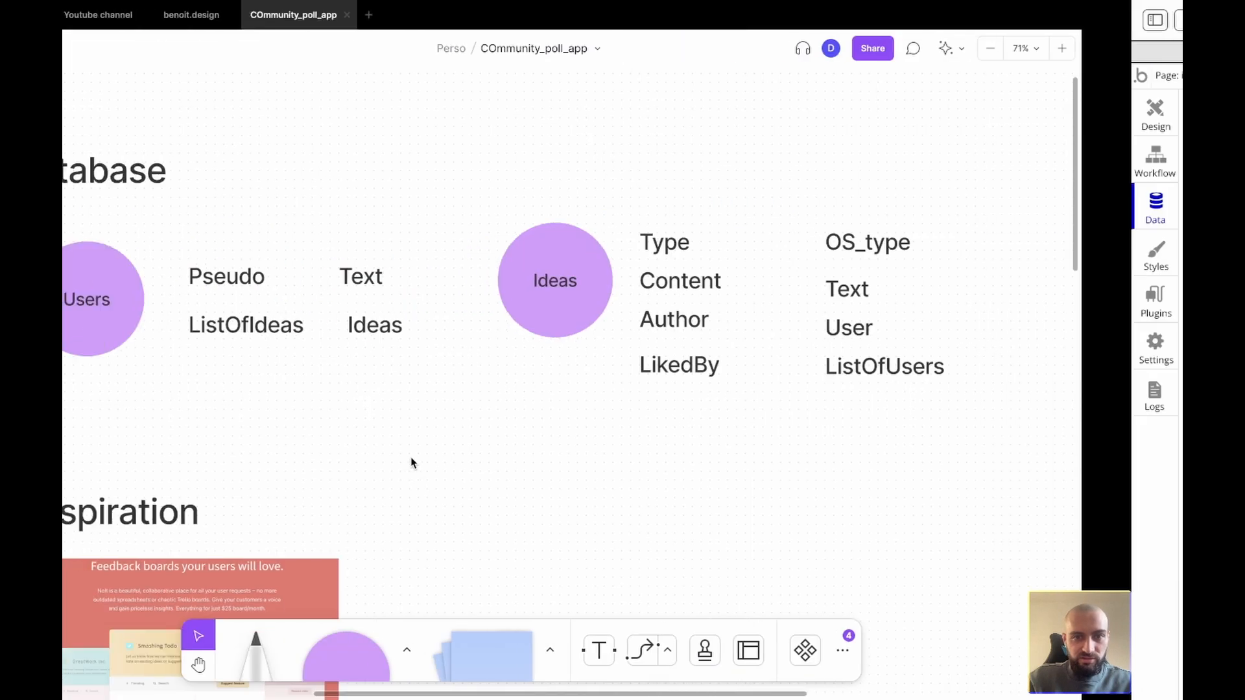
key("super+Tab")
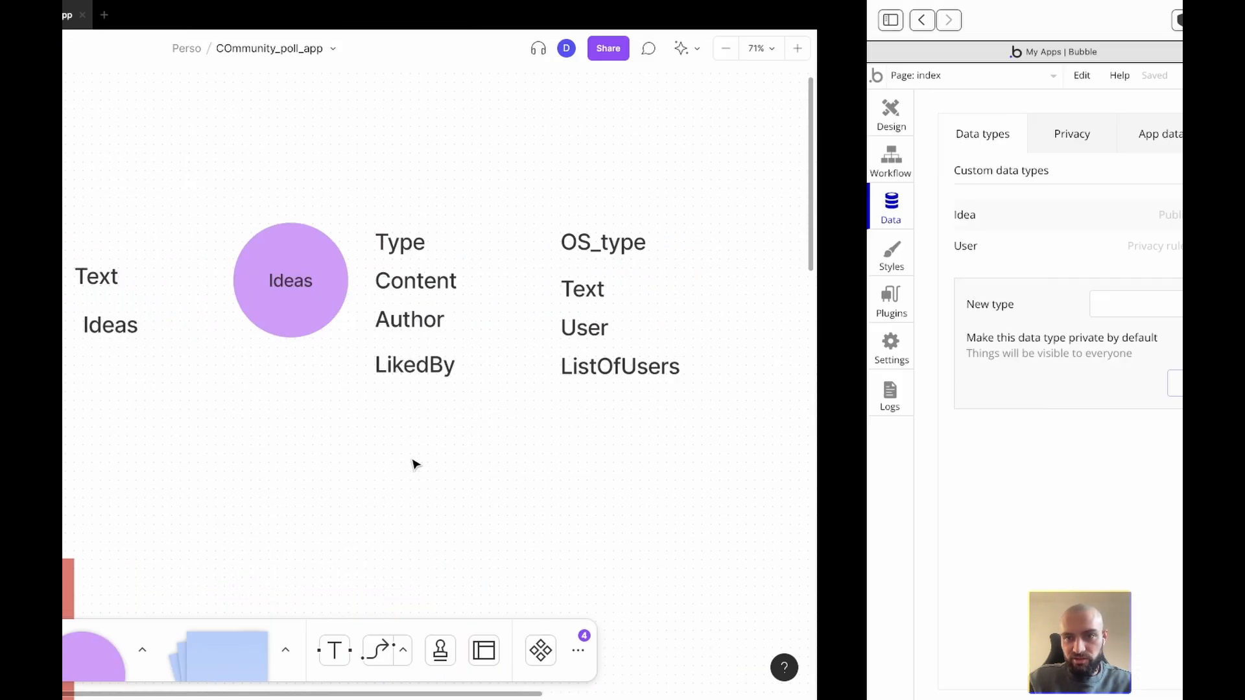
left_click(538, 383)
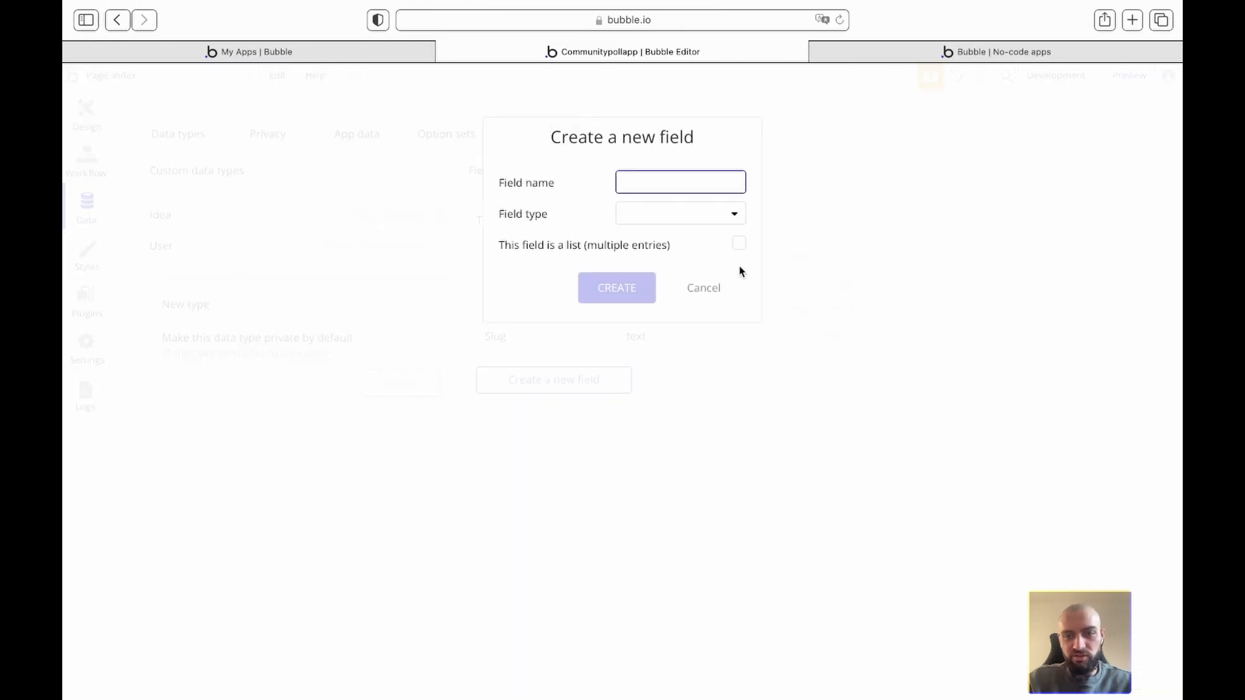
type("Content")
left_click(702, 212)
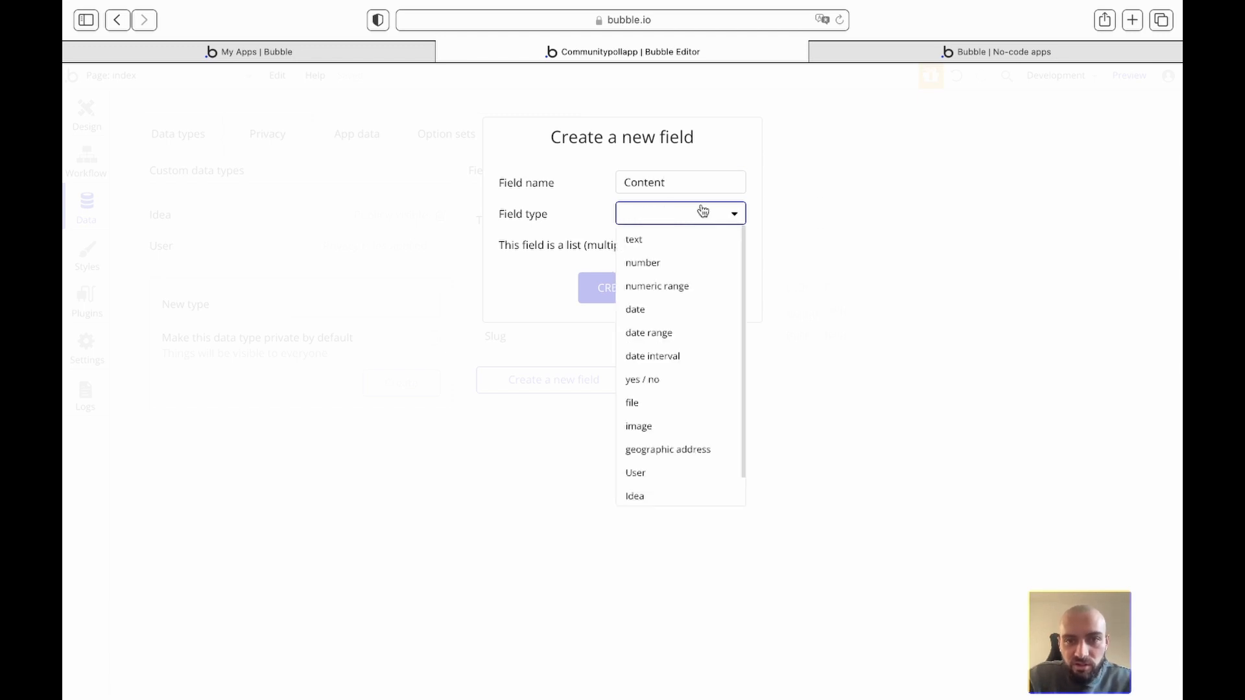
left_click(650, 241)
left_click(619, 297)
Step: Recheck the board's Ideas fields and add a field named Author of type User to the Idea type in Bubble
key("super+Tab")
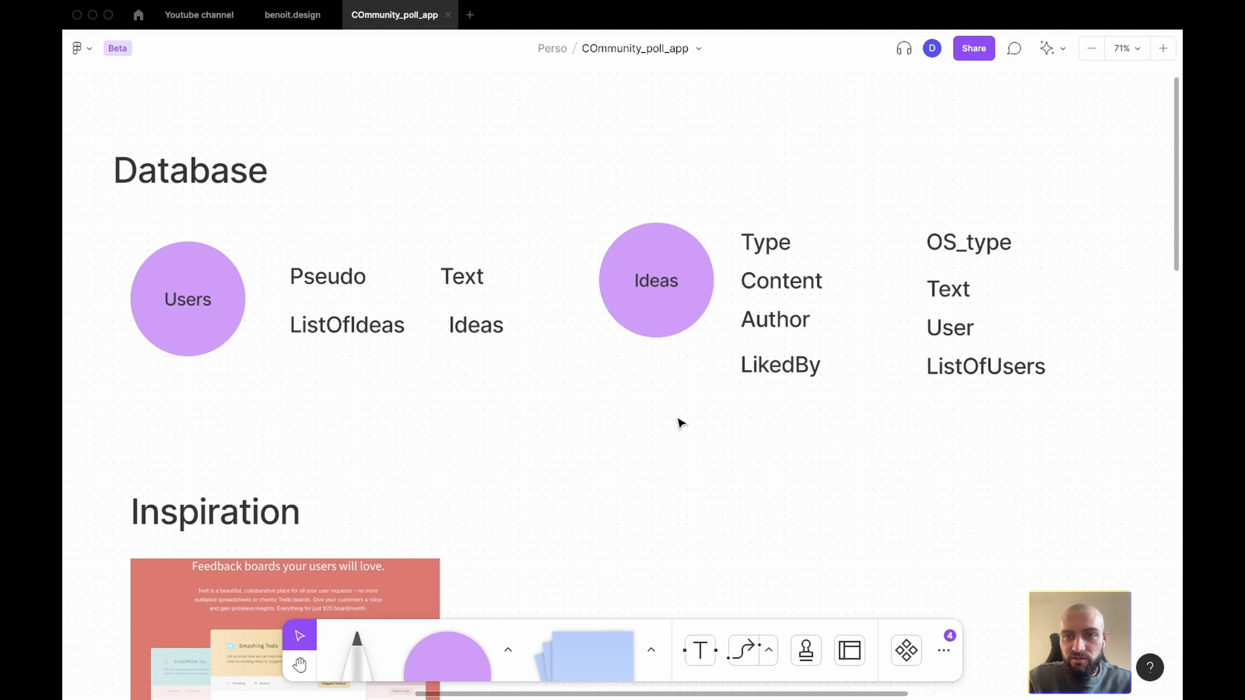
key("super+Tab")
left_click(548, 409)
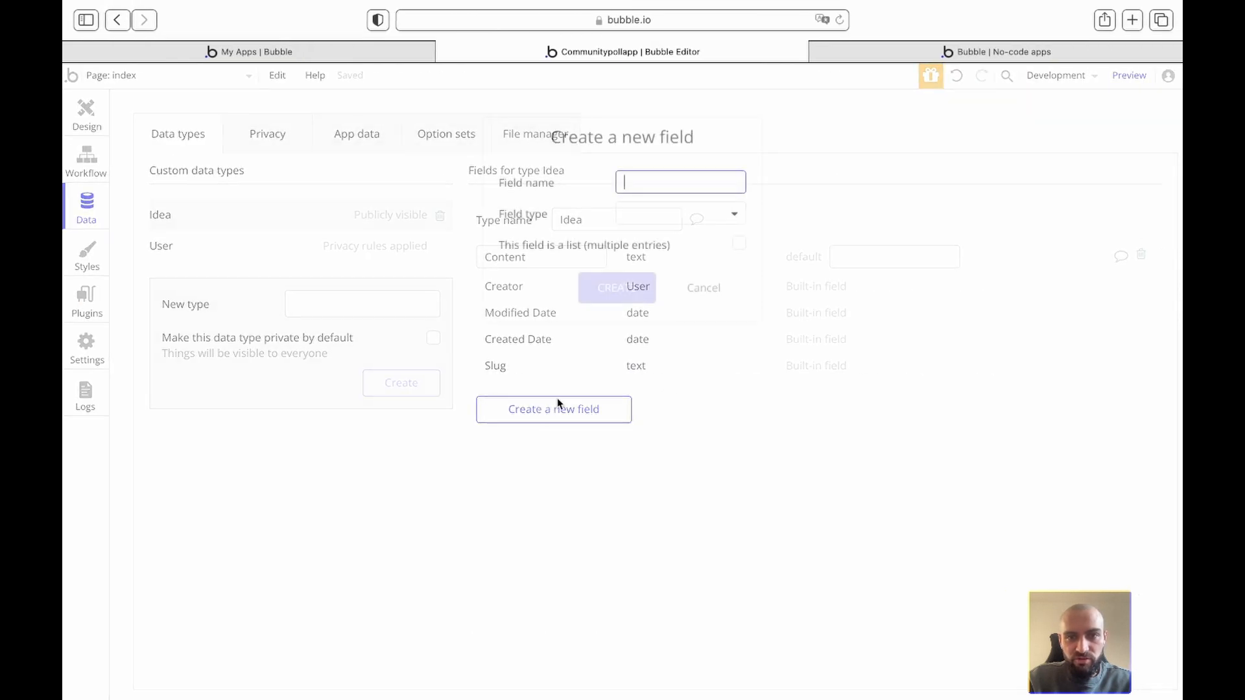
type("Author")
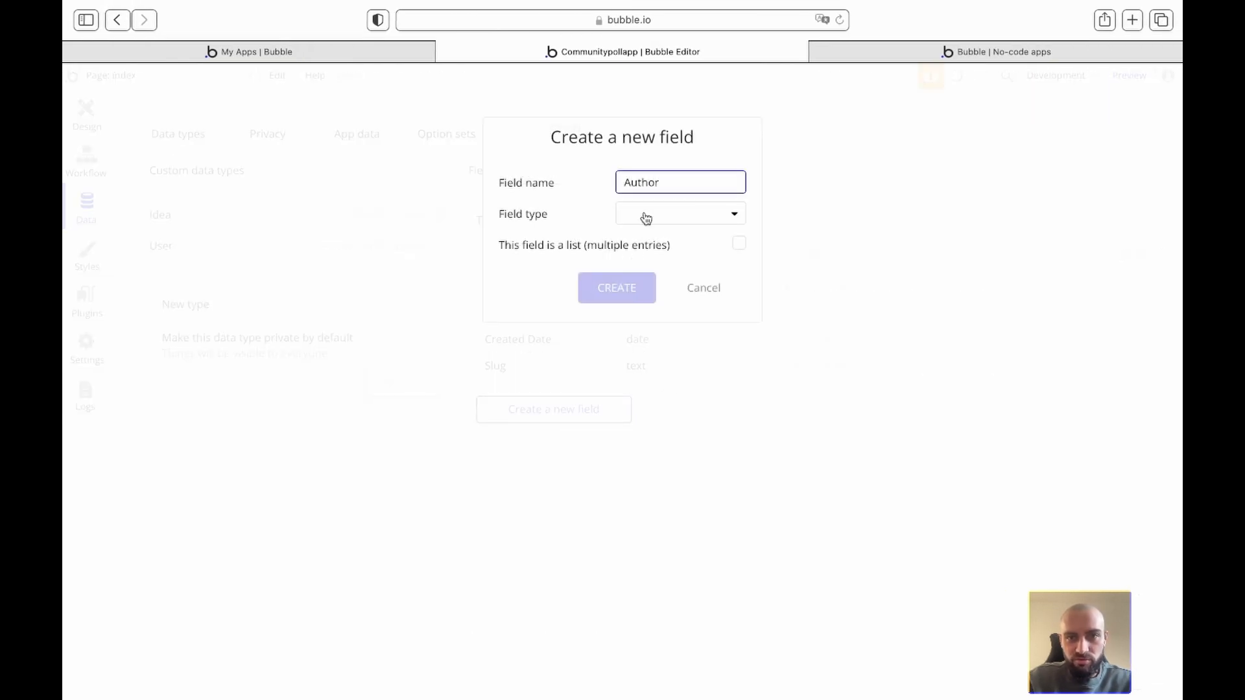
left_click(647, 214)
scroll(647, 351, "down", 1)
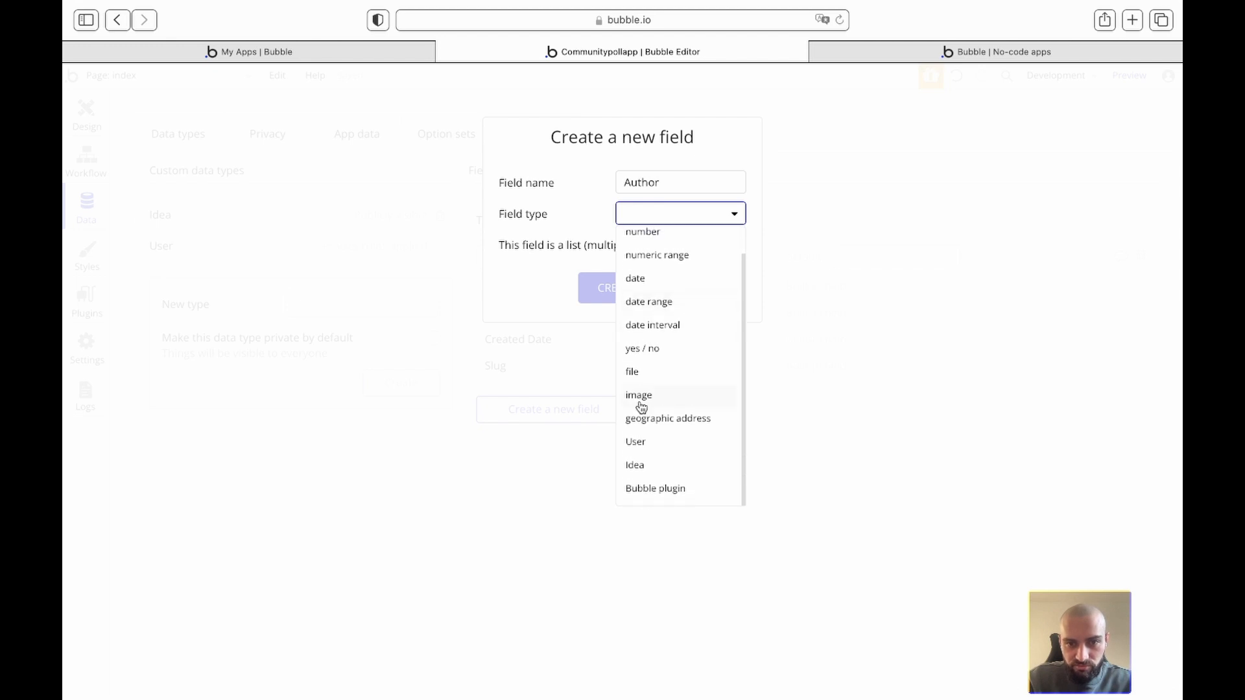
left_click(636, 442)
left_click(624, 289)
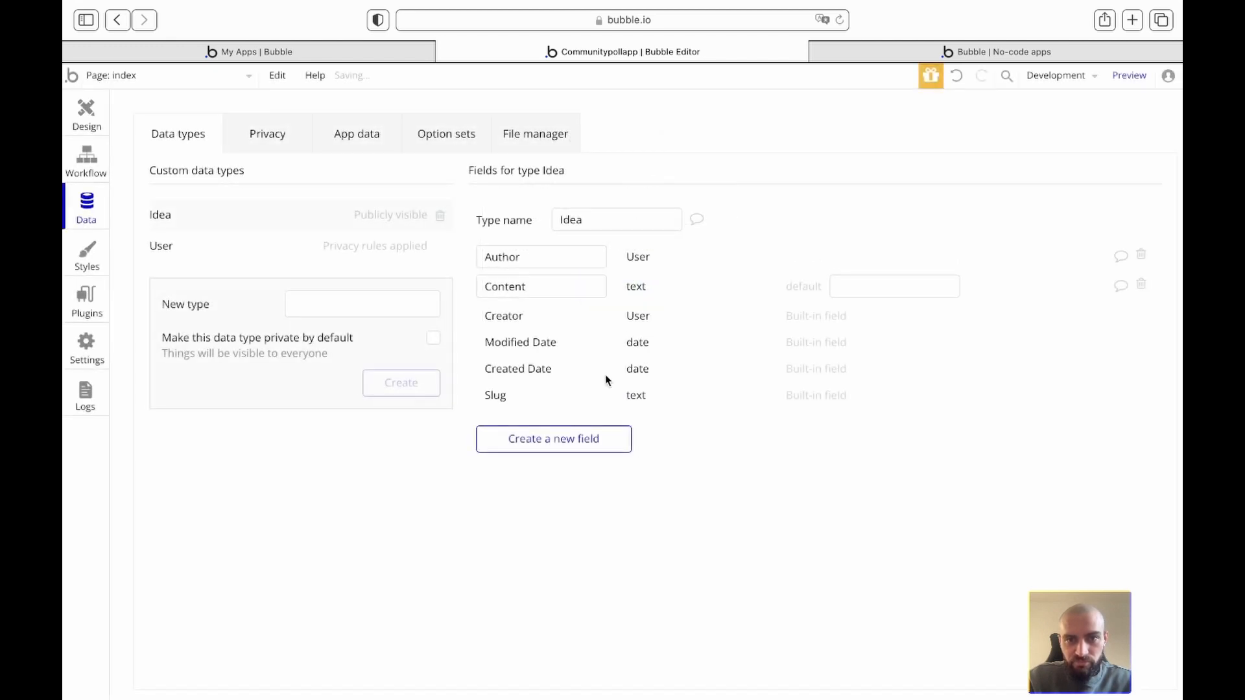
Step: Consult the board again and add a field named Likedby to the Idea type in Bubble, as a list of User entries
key("super+Tab")
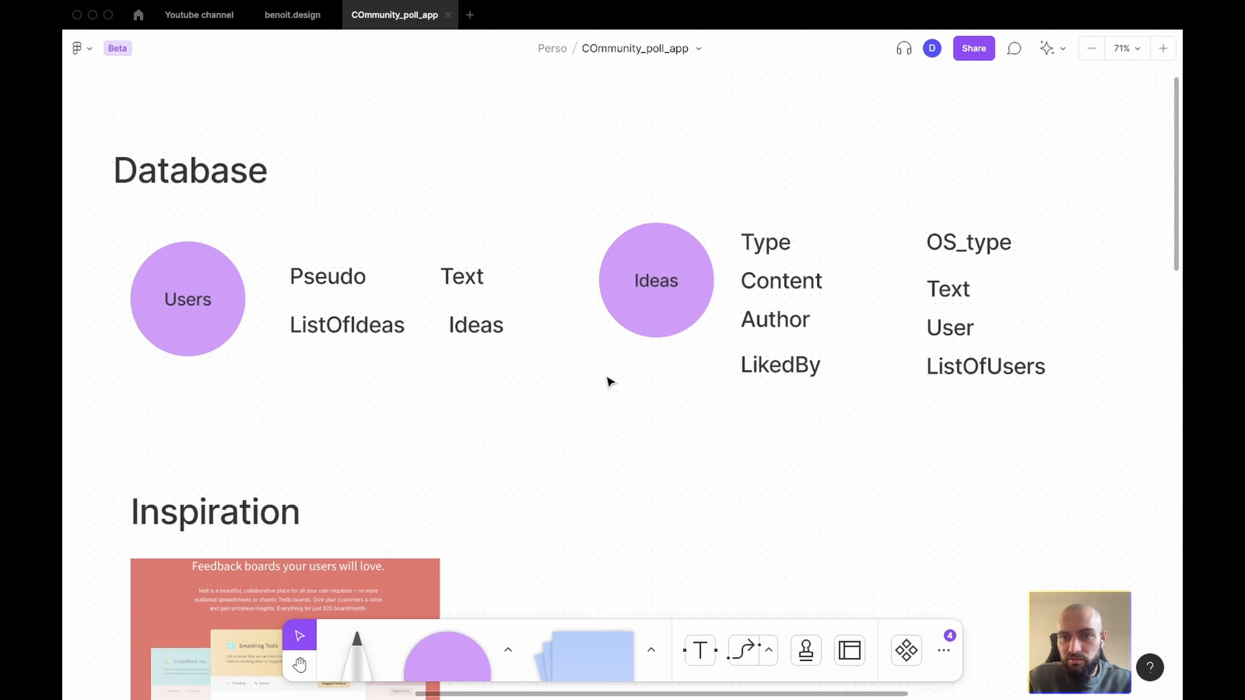
key("super+Tab")
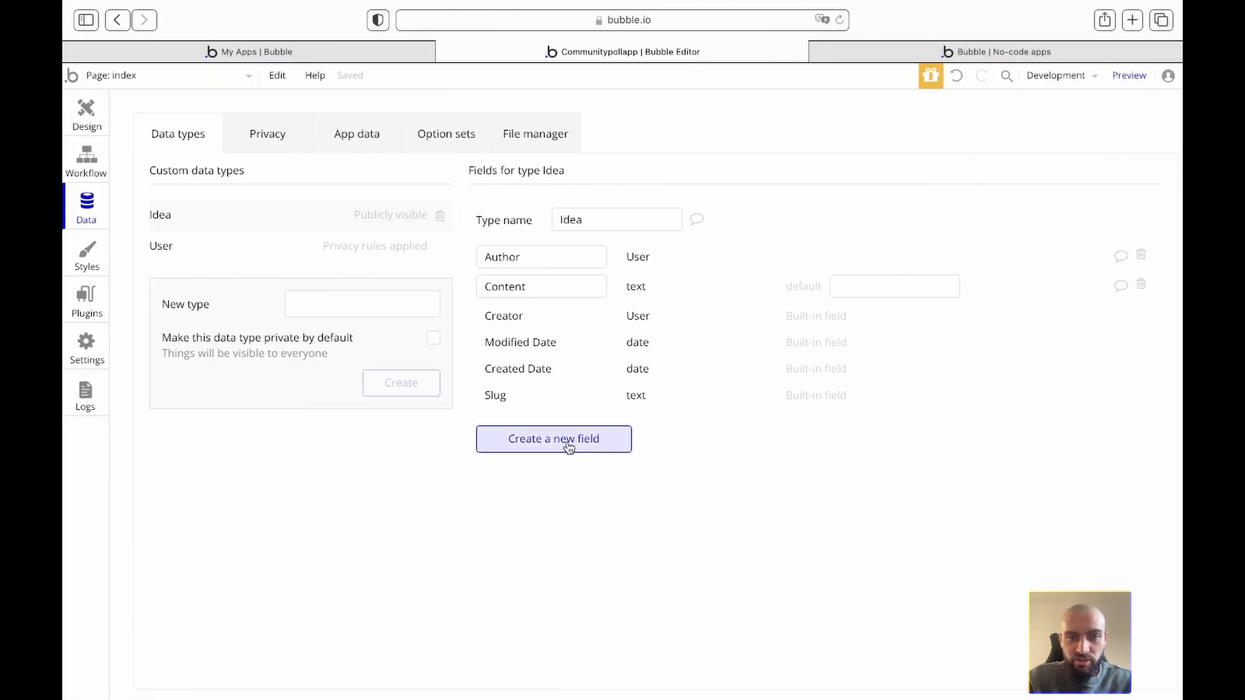
left_click(567, 441)
type("Likedby")
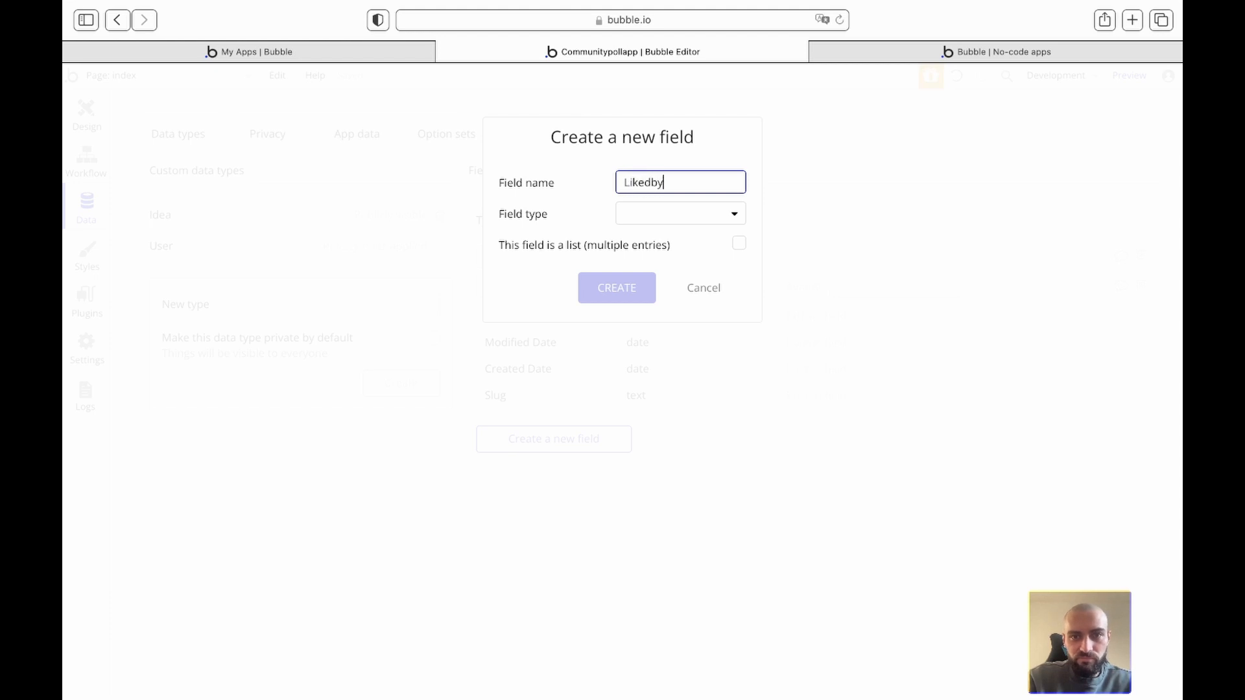
left_click(664, 221)
scroll(657, 406, "down", 1)
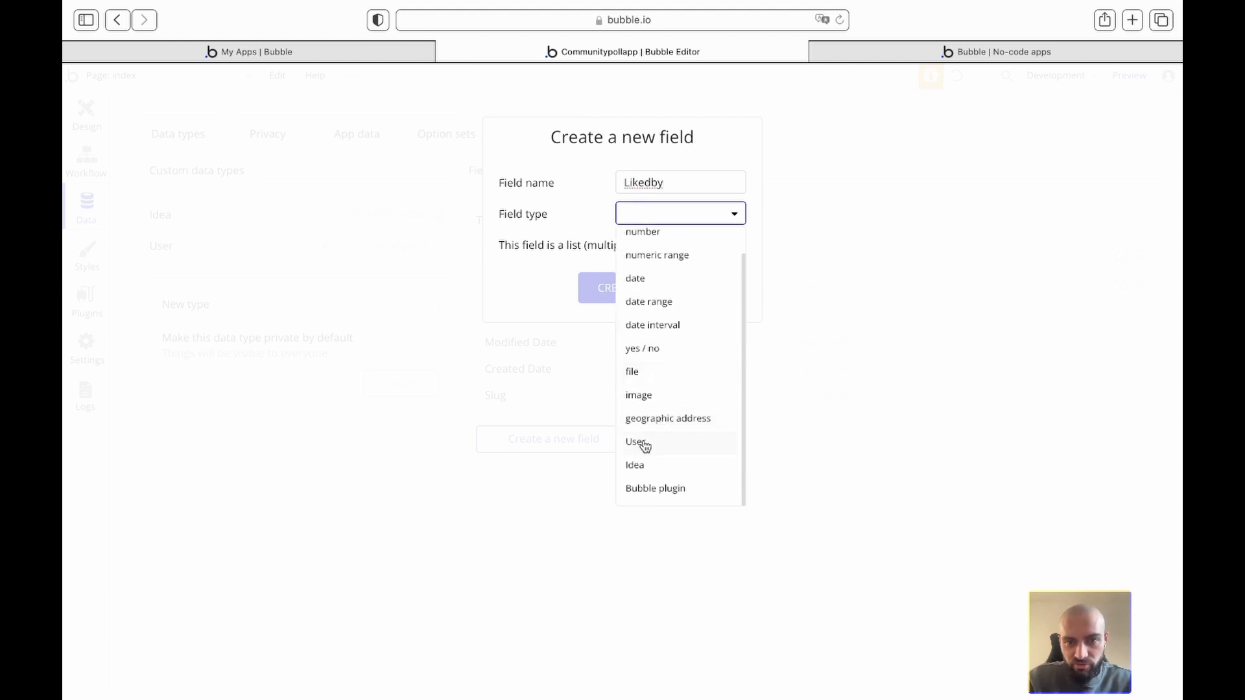
left_click(643, 441)
left_click(739, 243)
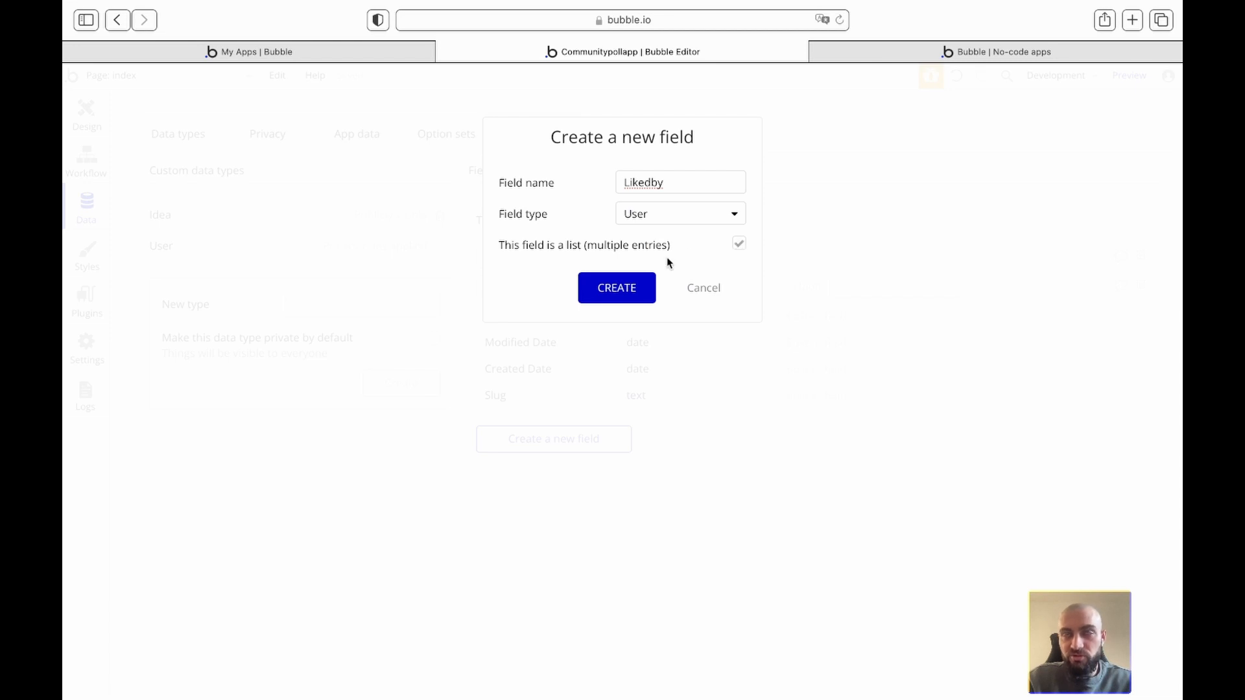
left_click(619, 289)
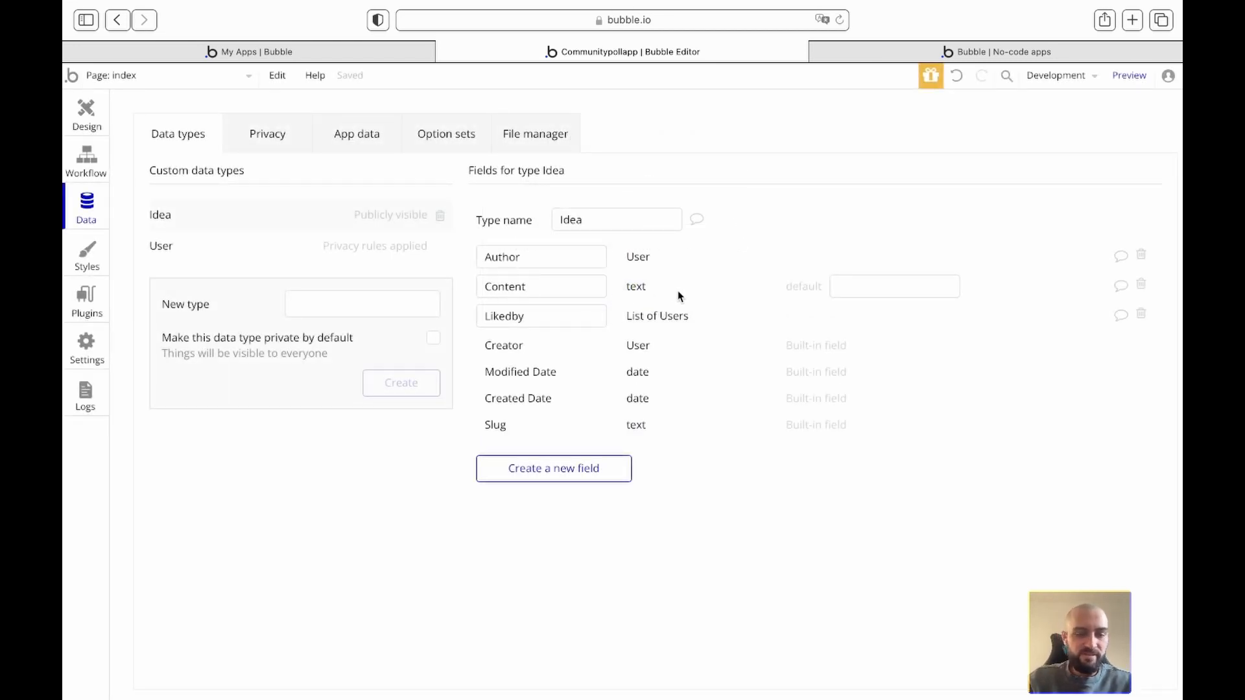
Step: Check the Type field's planned type on the board and create an option set named OS_type in Bubble
key("ctrl+Left")
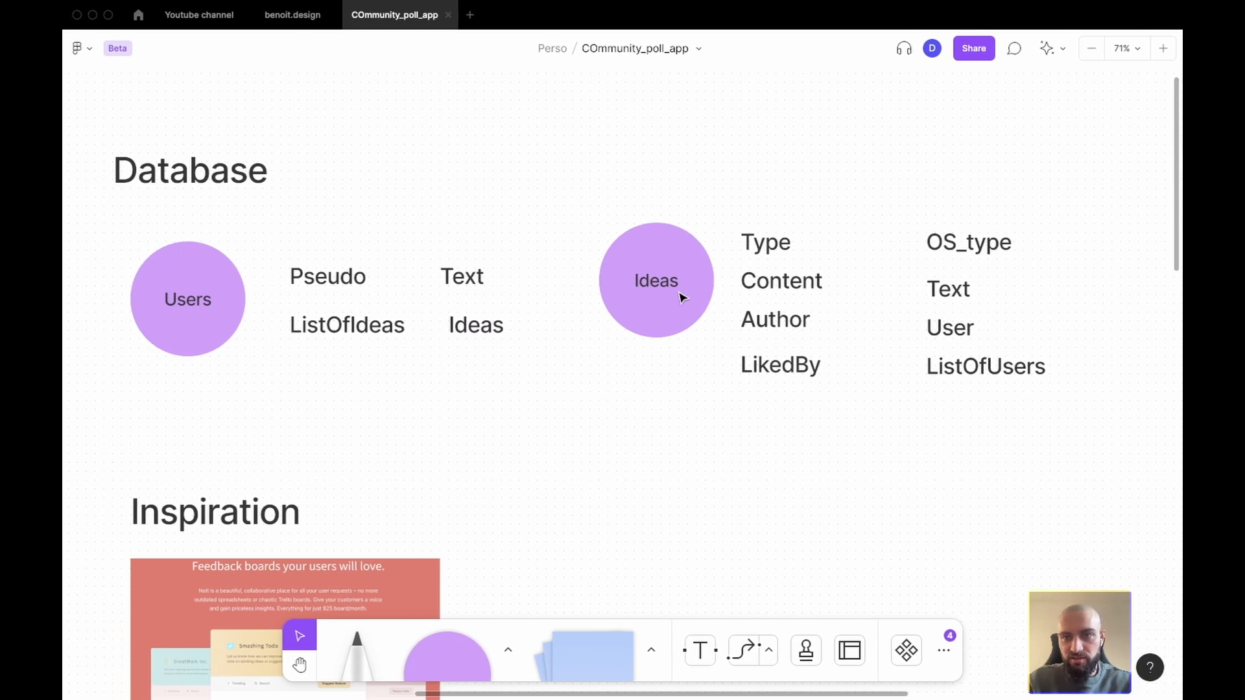
key("ctrl+Right")
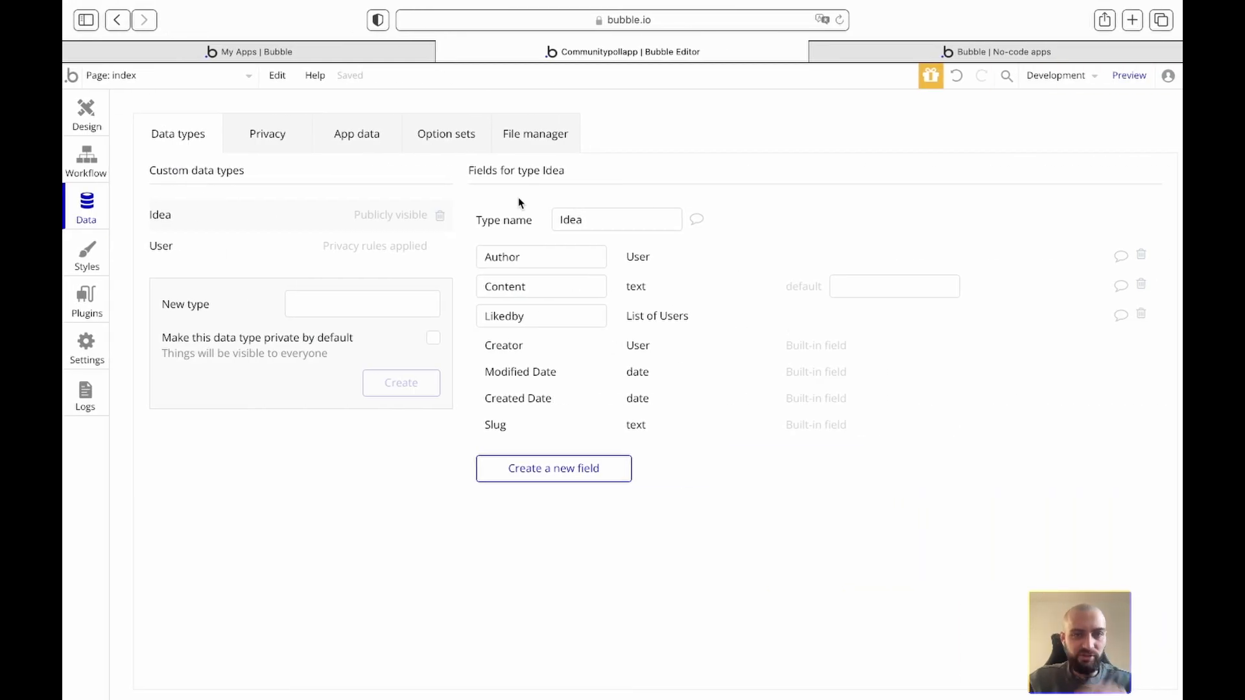
left_click(445, 132)
left_click(325, 249)
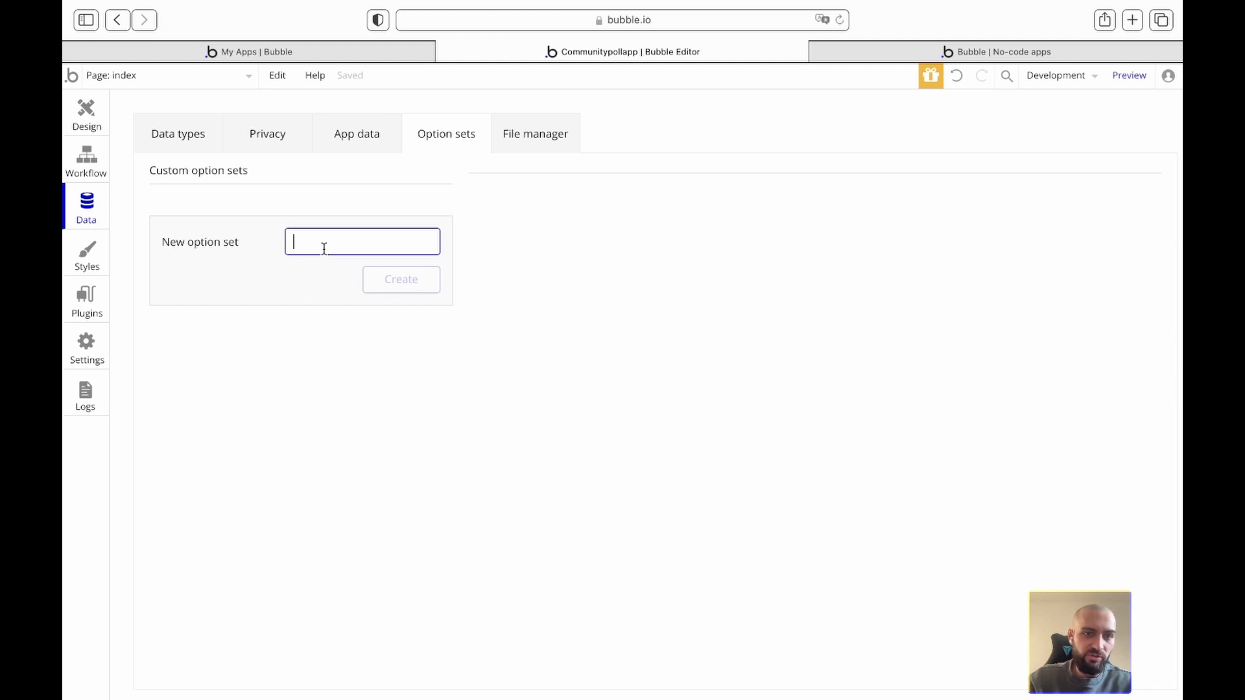
type("O")
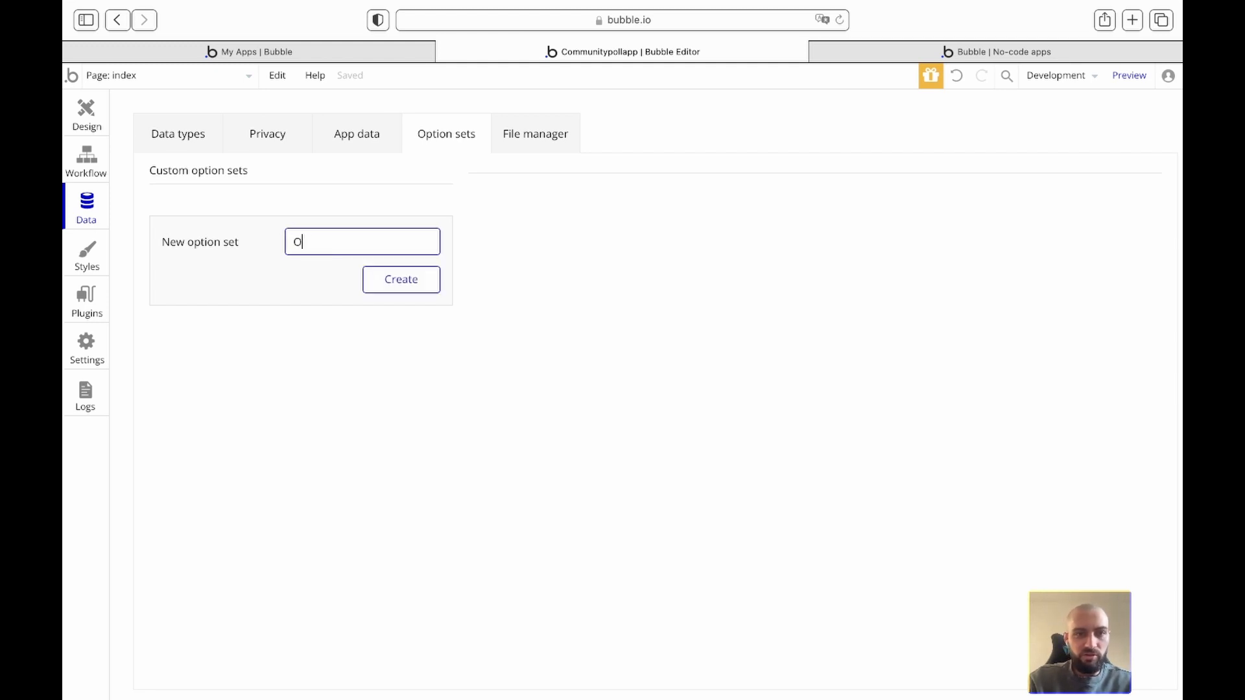
type("s_type")
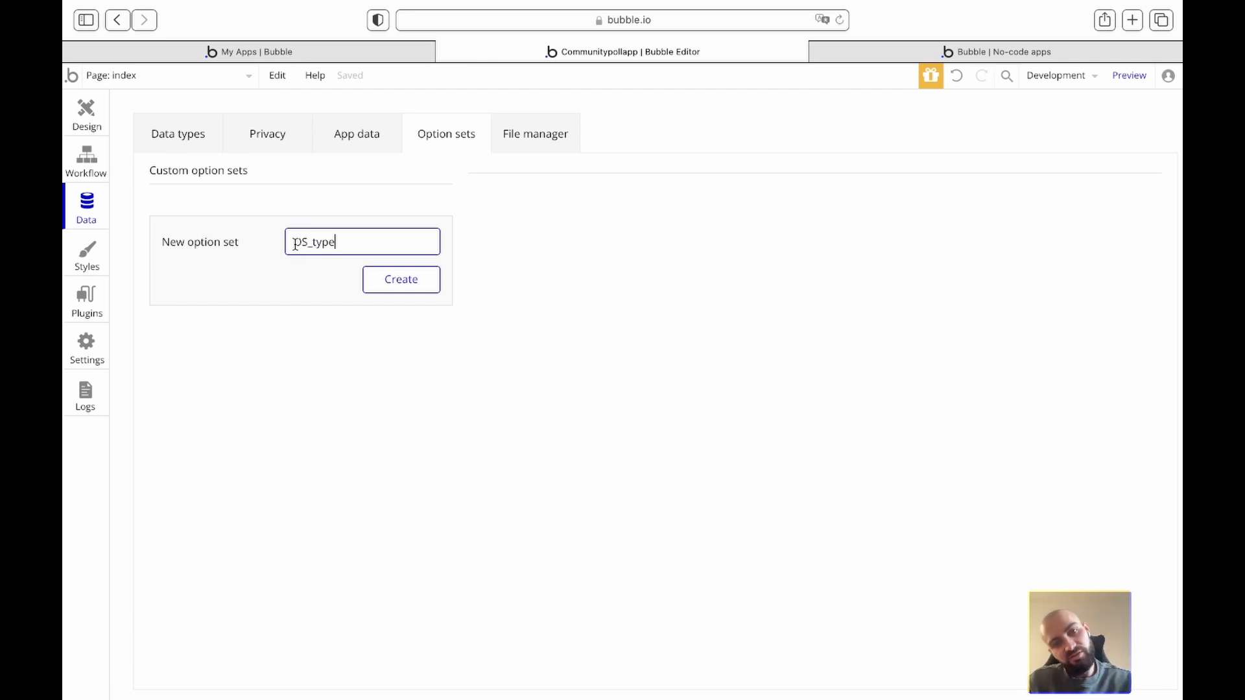
left_click(410, 287)
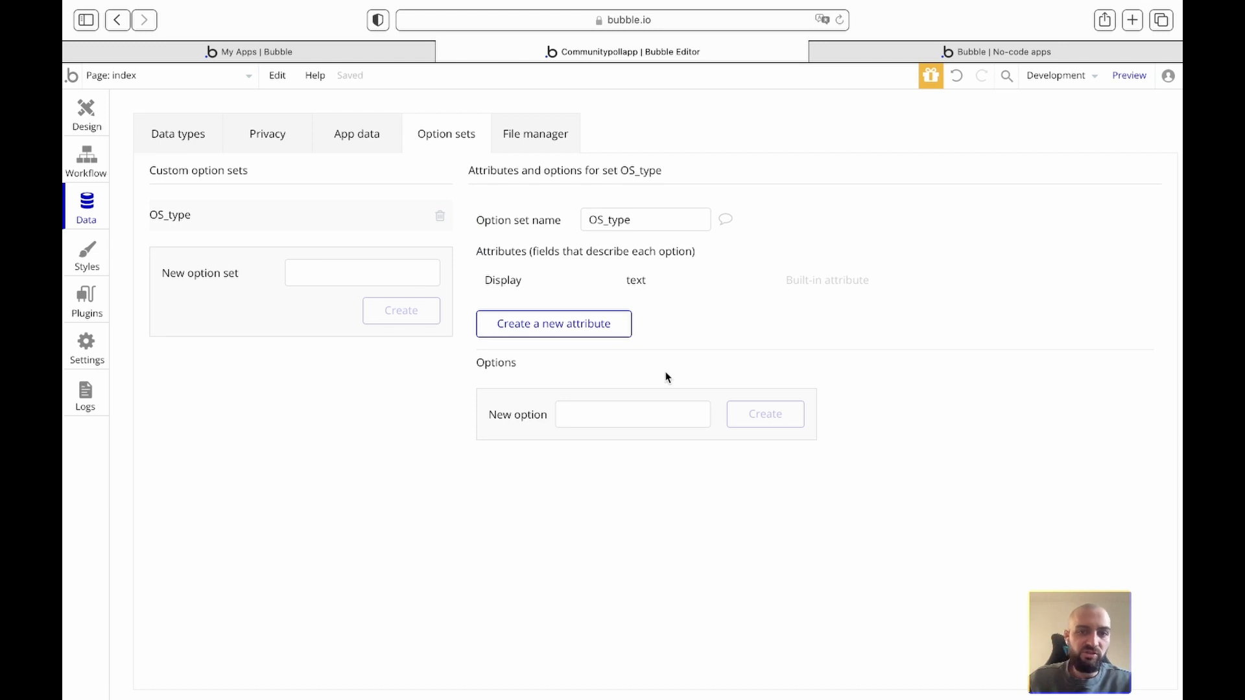
Step: Add the options "Feature demo" and "App idea" to the OS_type option set
left_click(618, 418)
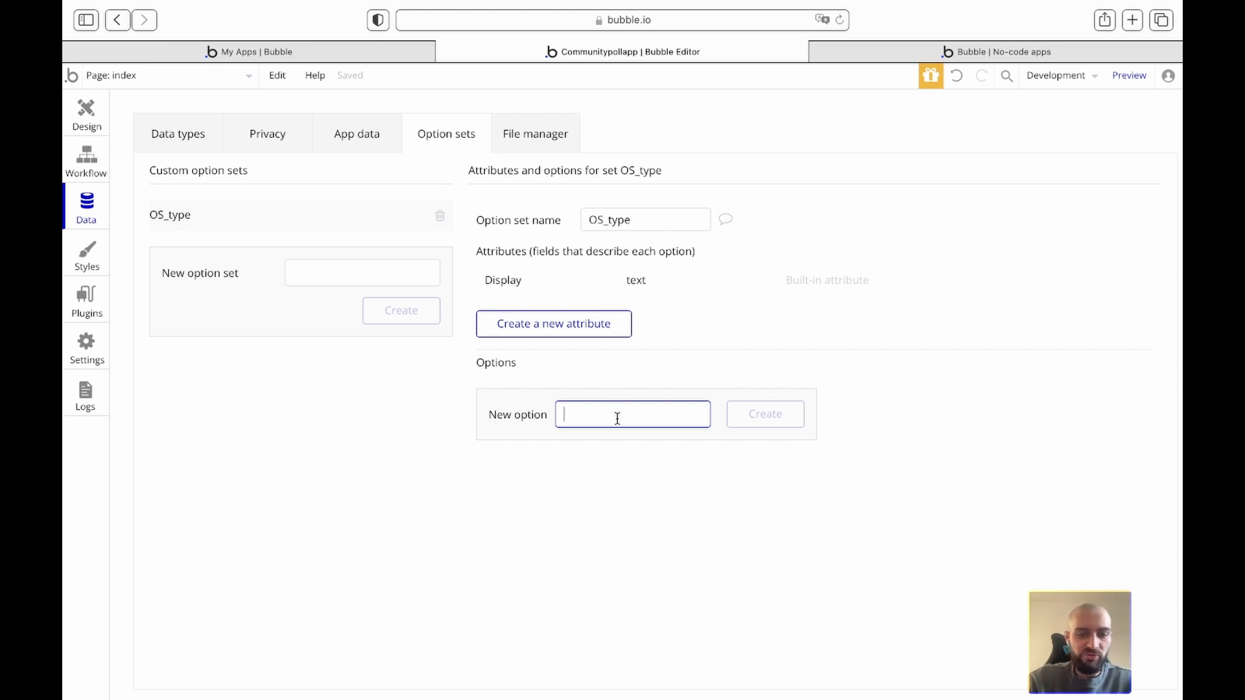
type("Feature demo")
key("Return")
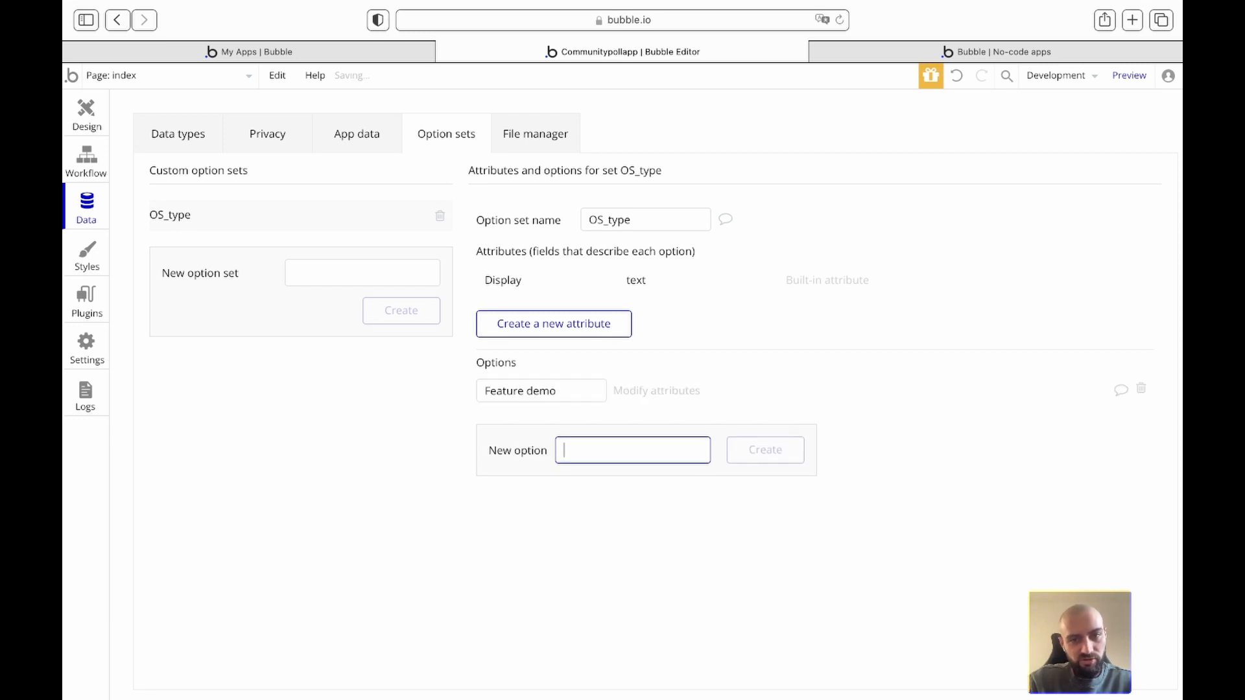
type("A")
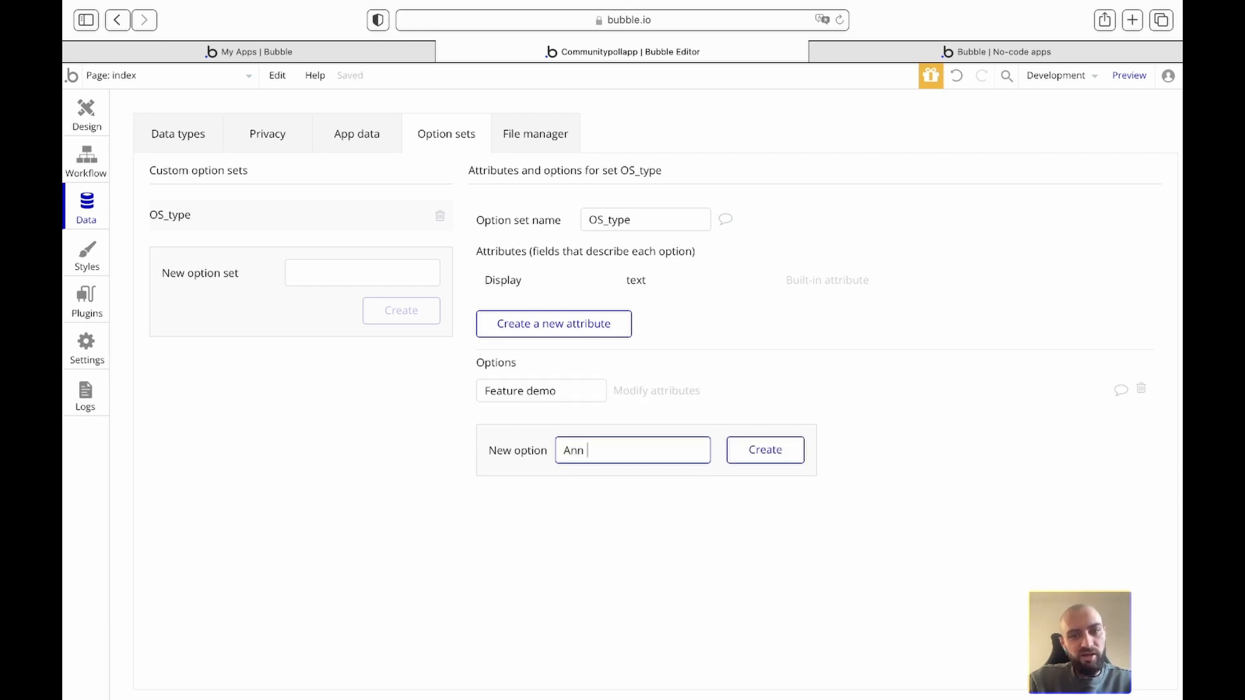
type("n")
key("BackSpace")
key("BackSpace")
type("App idea")
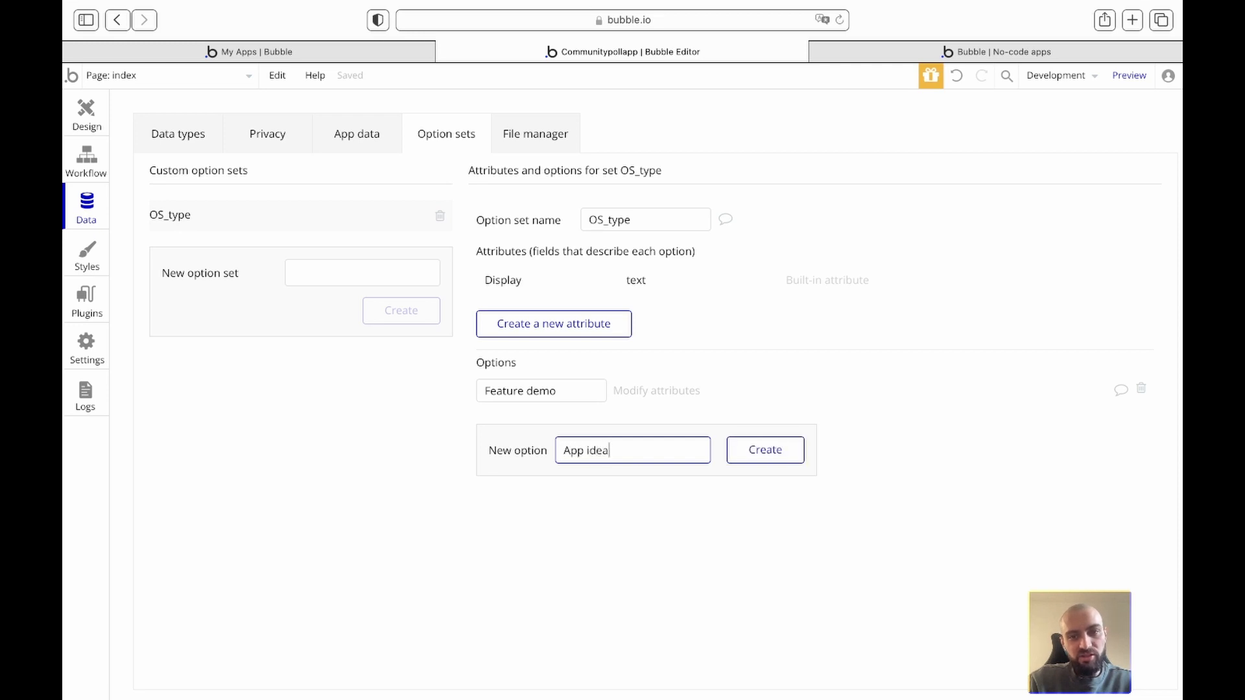
key("Return")
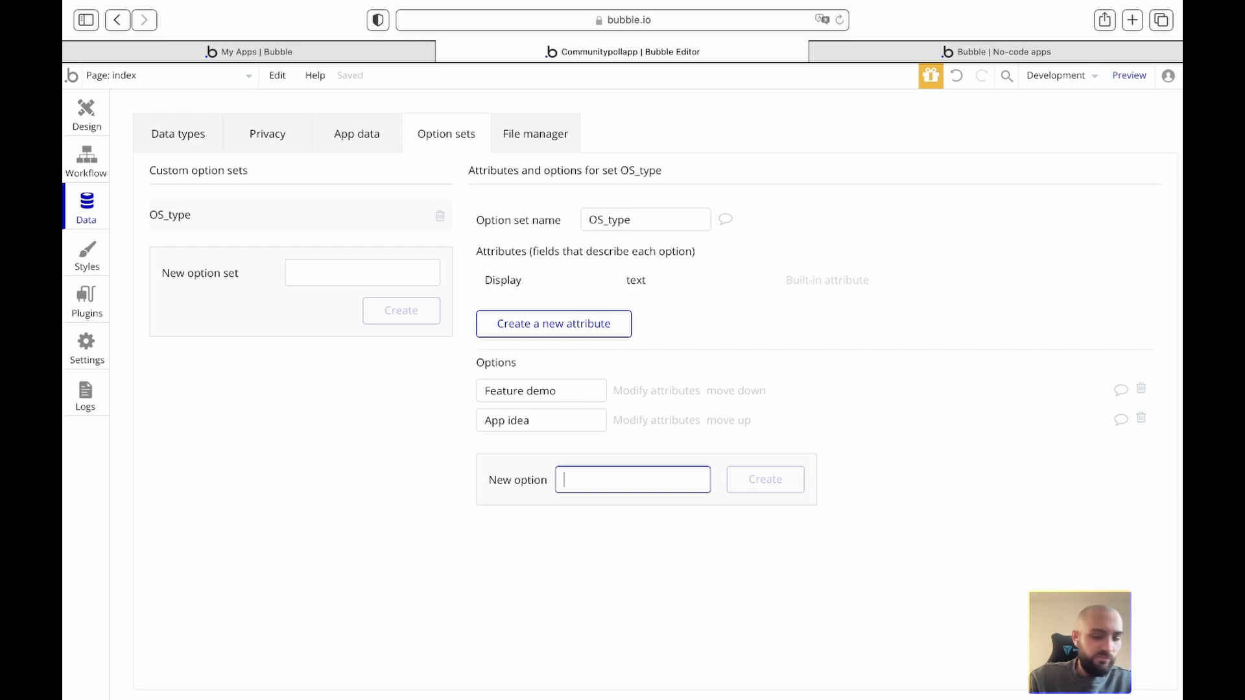
Step: Add a third option named "Tutorial" to the OS_type option set
type("Tu")
type("torail")
key("BackSpace")
key("BackSpace")
key("BackSpace")
type("i")
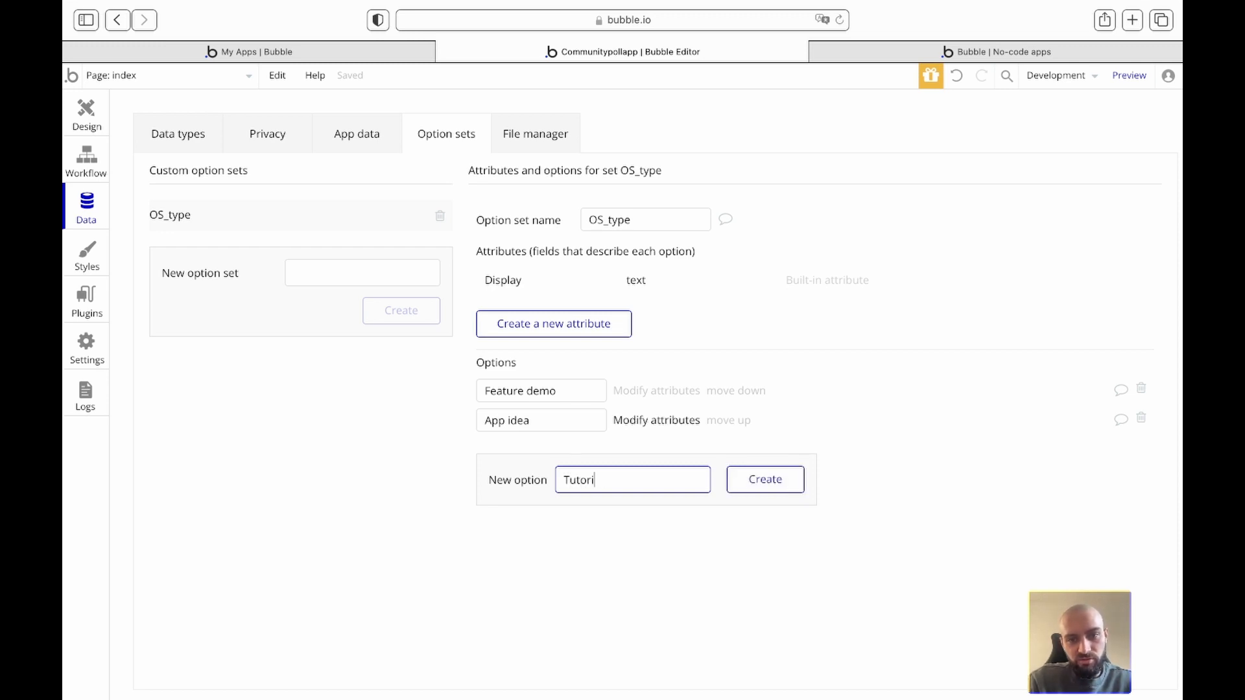
key("Return")
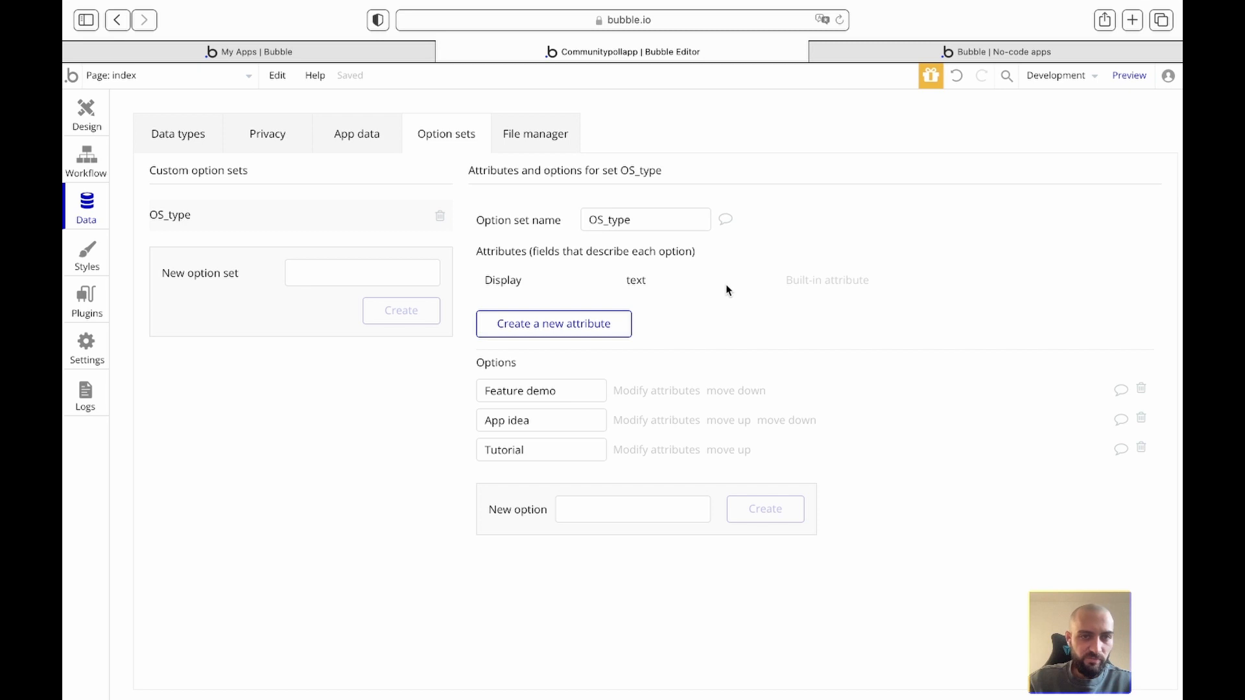
Step: Return to the Idea data type and add a field named Type that uses the OS_type option set
left_click(200, 141)
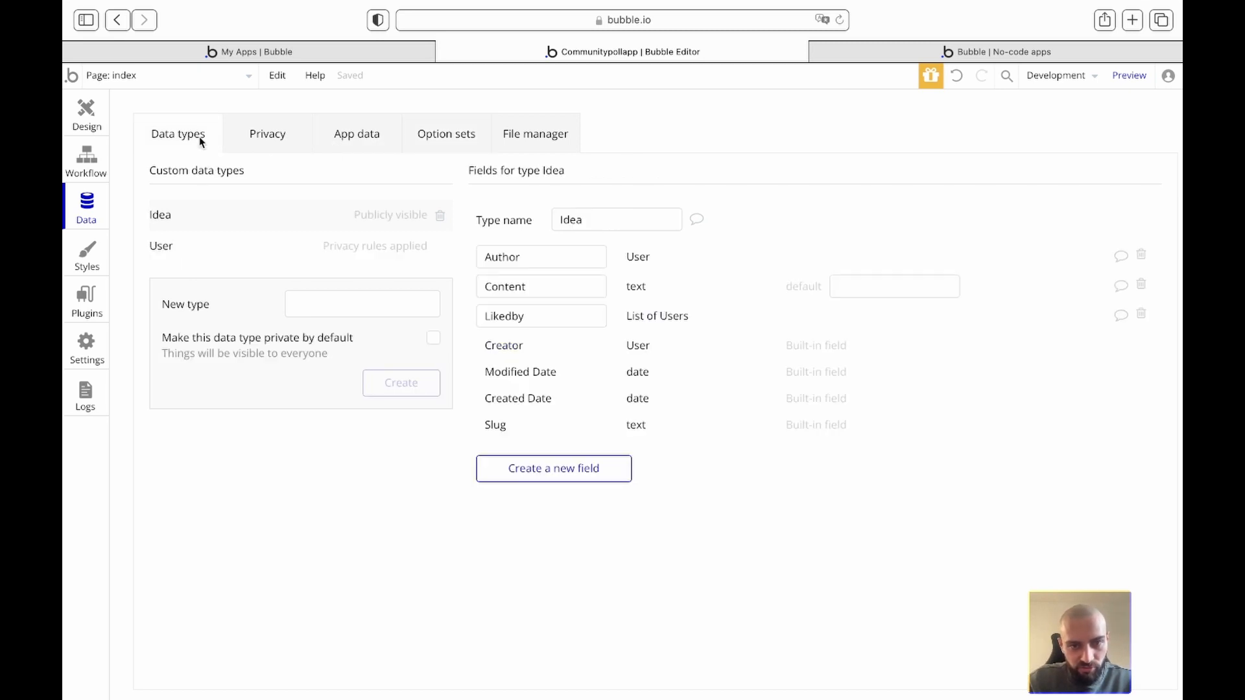
left_click(551, 468)
type("D")
key("BackSpace")
type("Type")
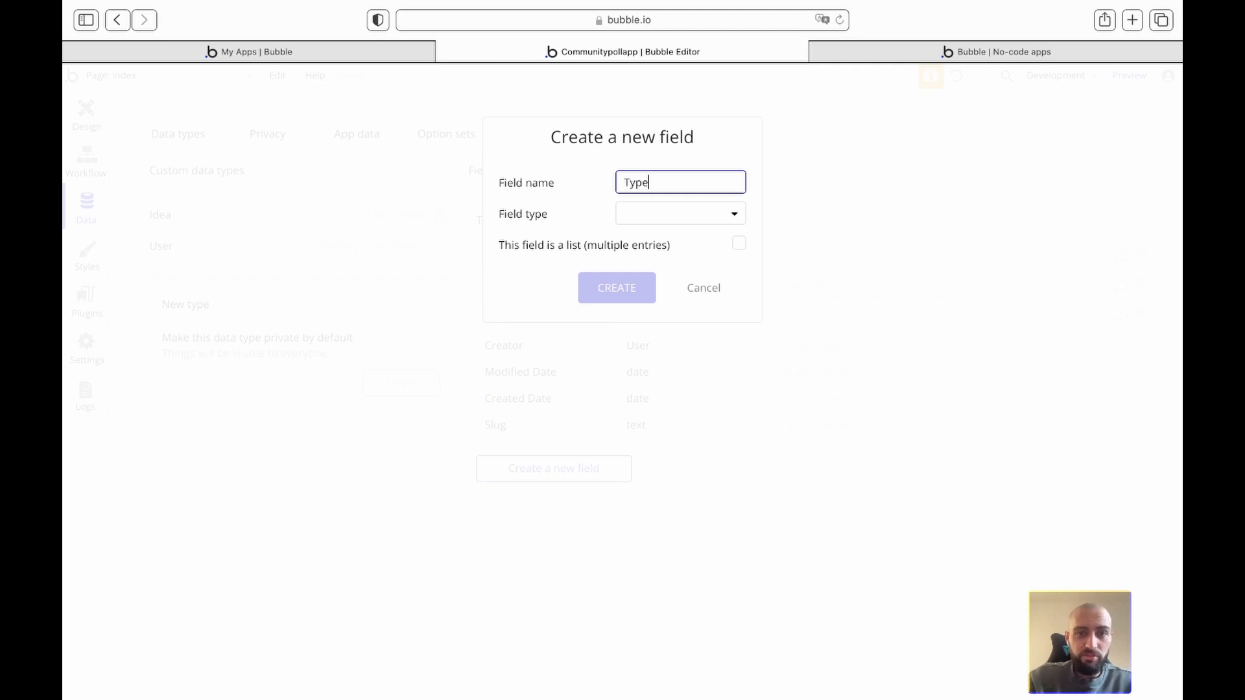
left_click(734, 210)
scroll(656, 440, "down", 2)
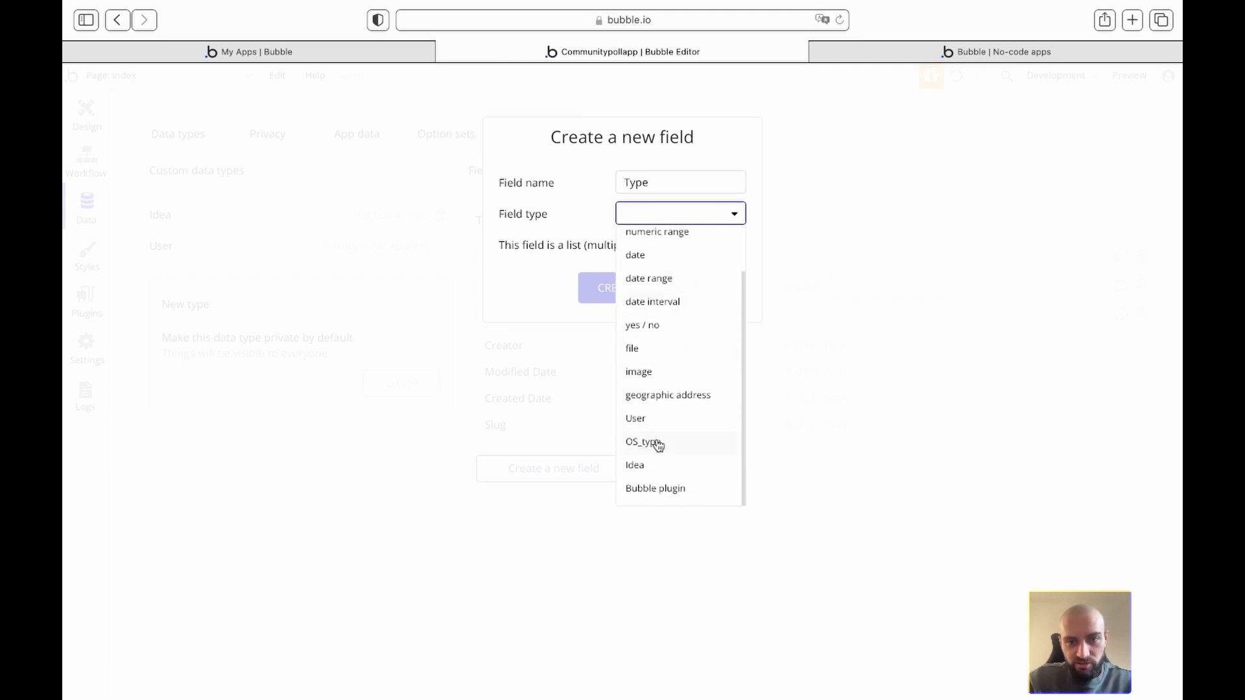
left_click(651, 443)
left_click(617, 295)
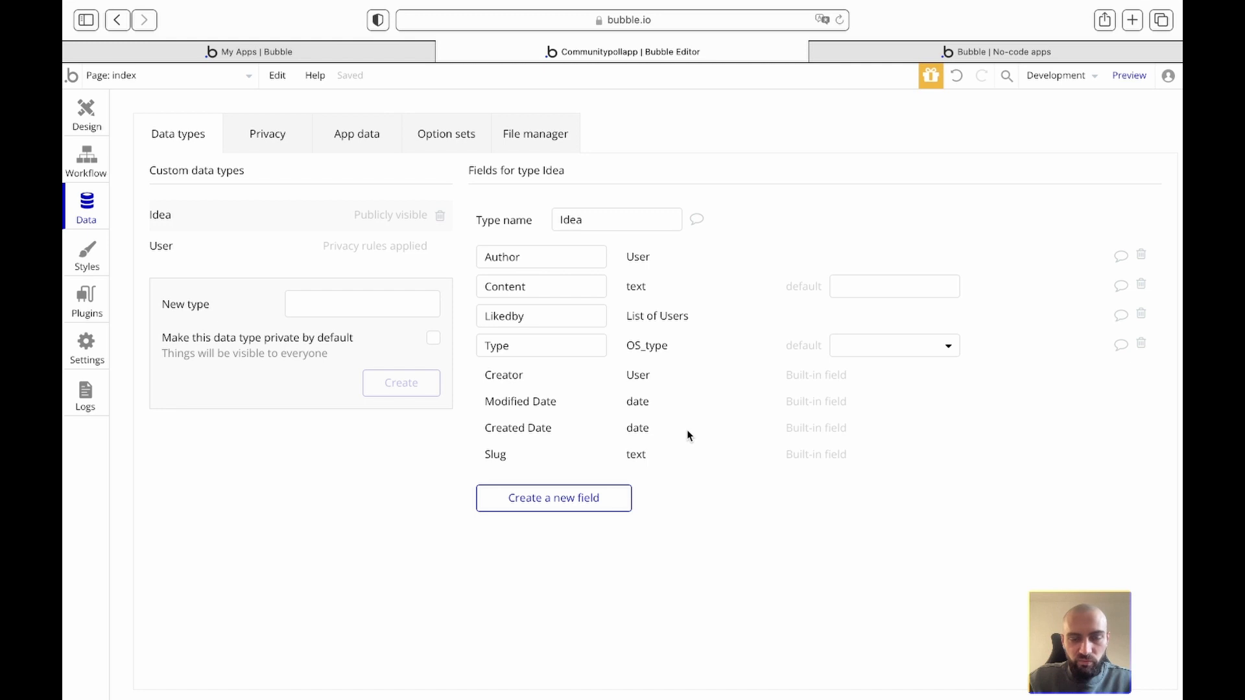
Step: Check the planned Users fields on the board and add a text field named Pseudo to the User data type in Bubble
key("super+Tab")
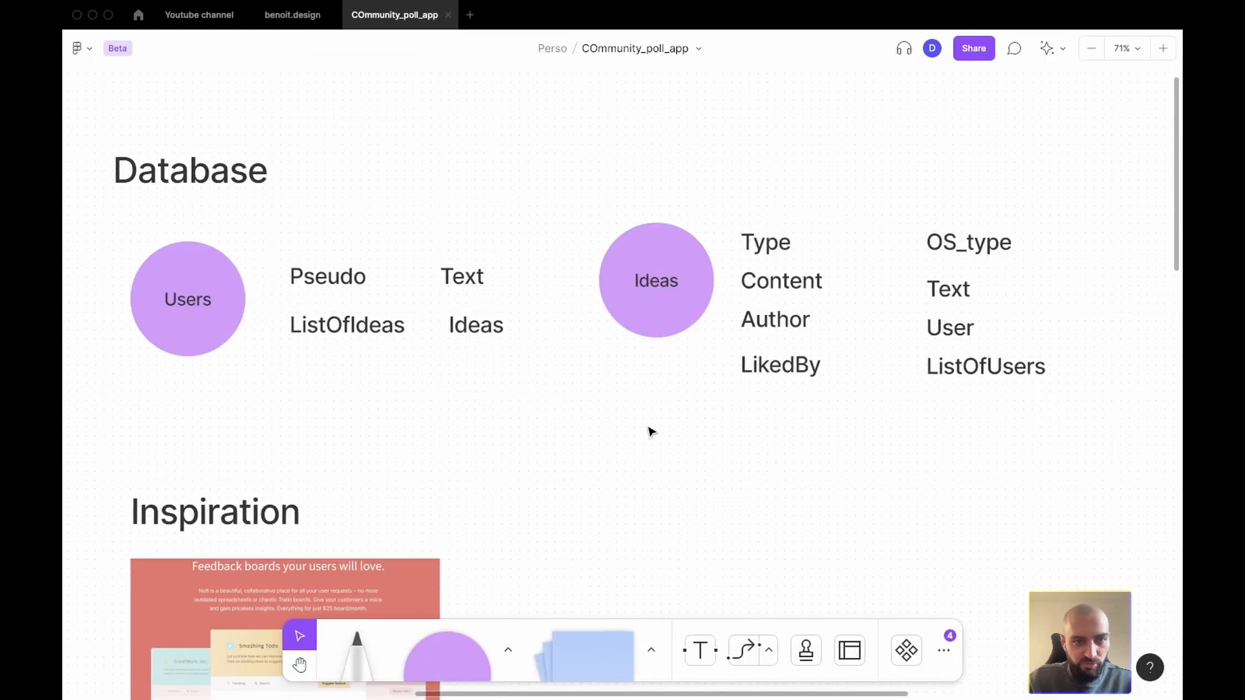
left_click(464, 277)
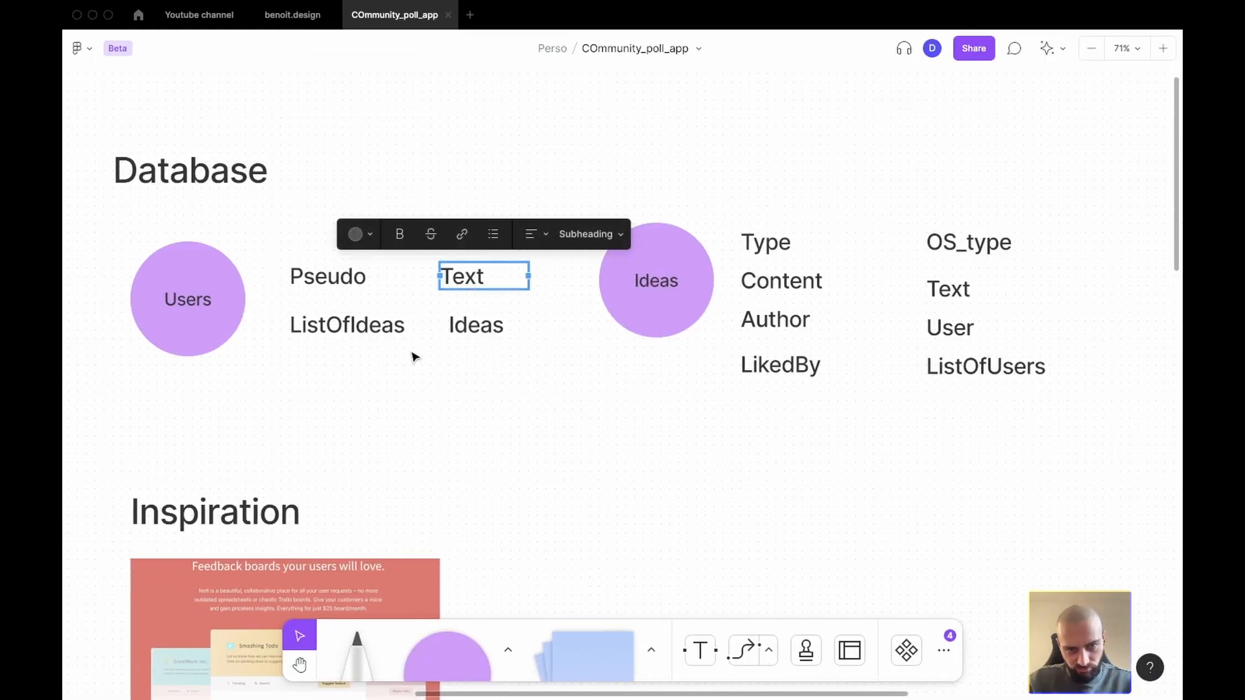
left_click(537, 453)
key("super+Tab")
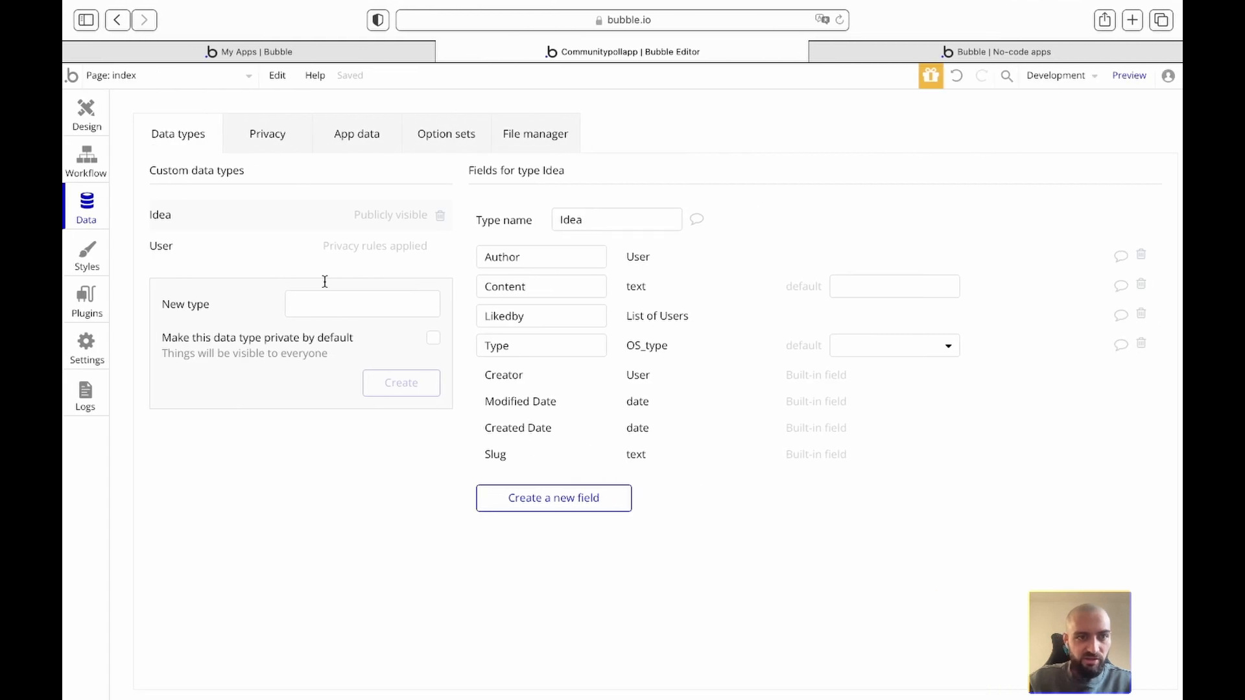
left_click(273, 244)
left_click(583, 386)
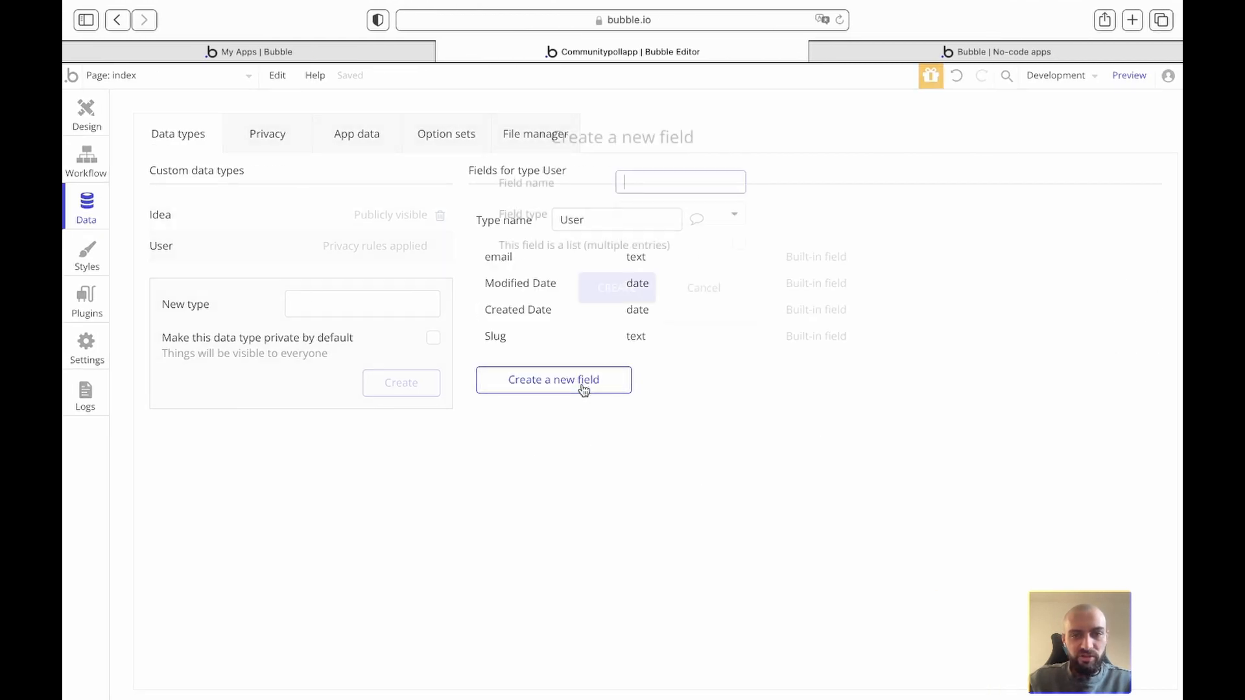
key("super+Tab")
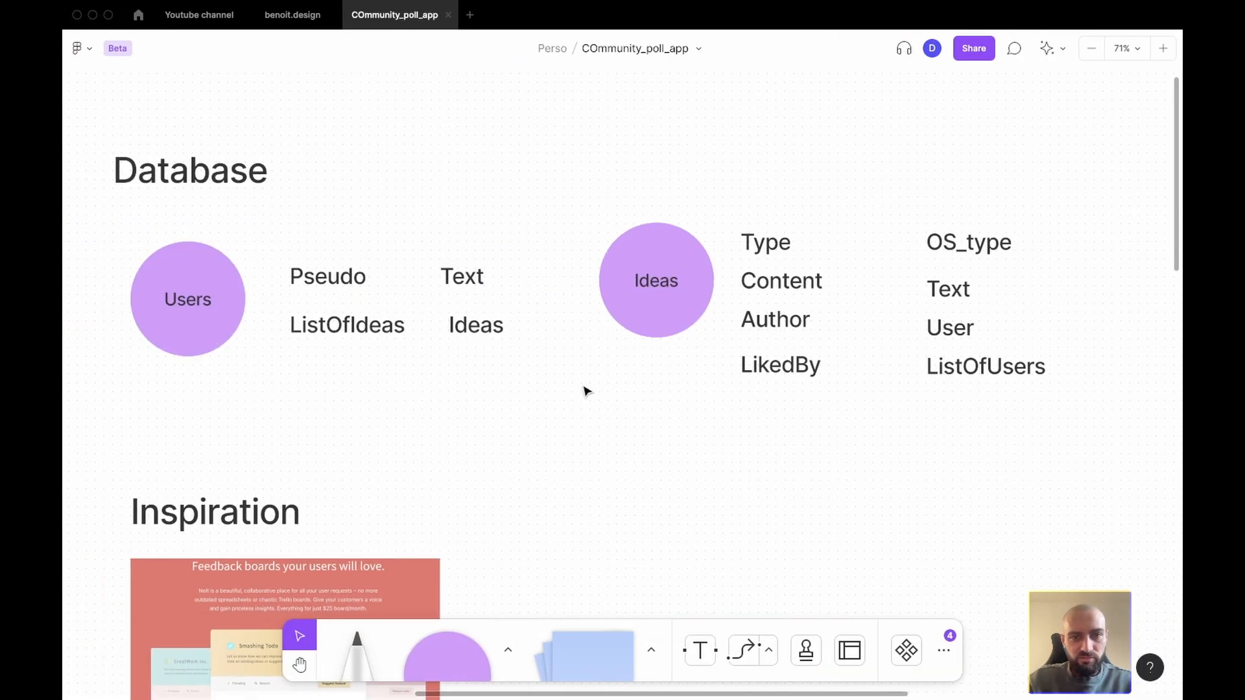
key("super+Tab")
left_click(684, 187)
type("Pseudo")
left_click(675, 214)
left_click(647, 241)
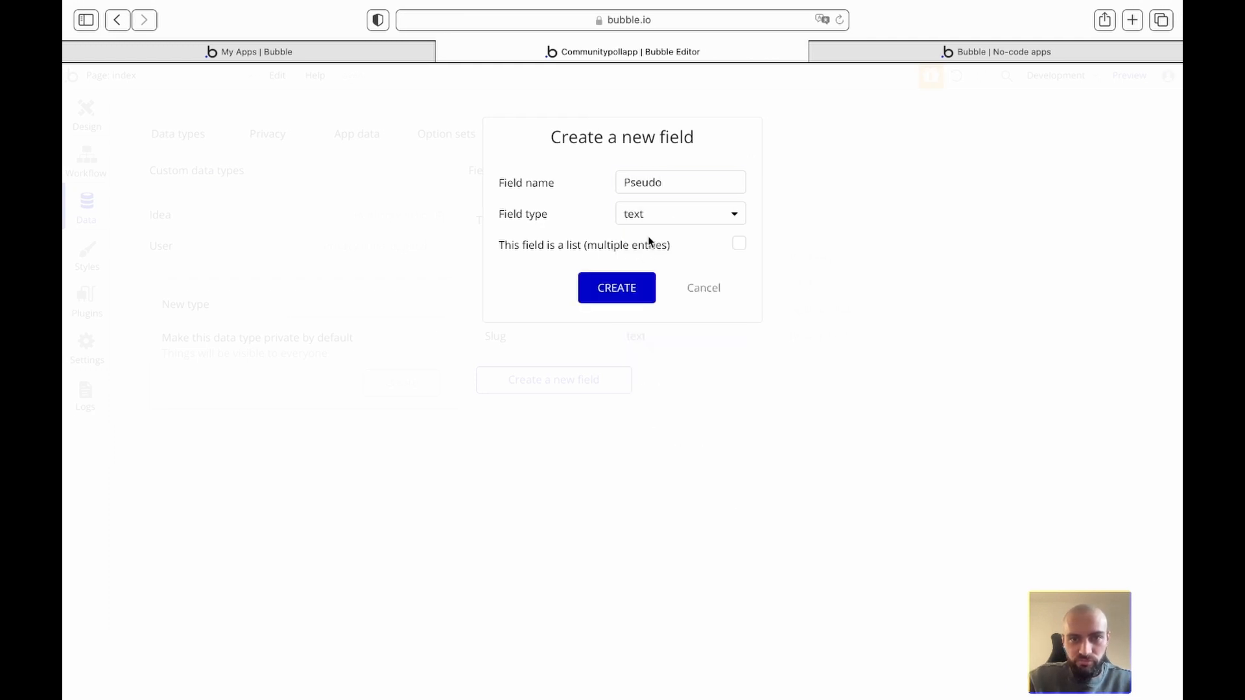
left_click(634, 286)
Step: Add a list field named ListOfIdeas with field type Idea to the User data type
left_click(557, 411)
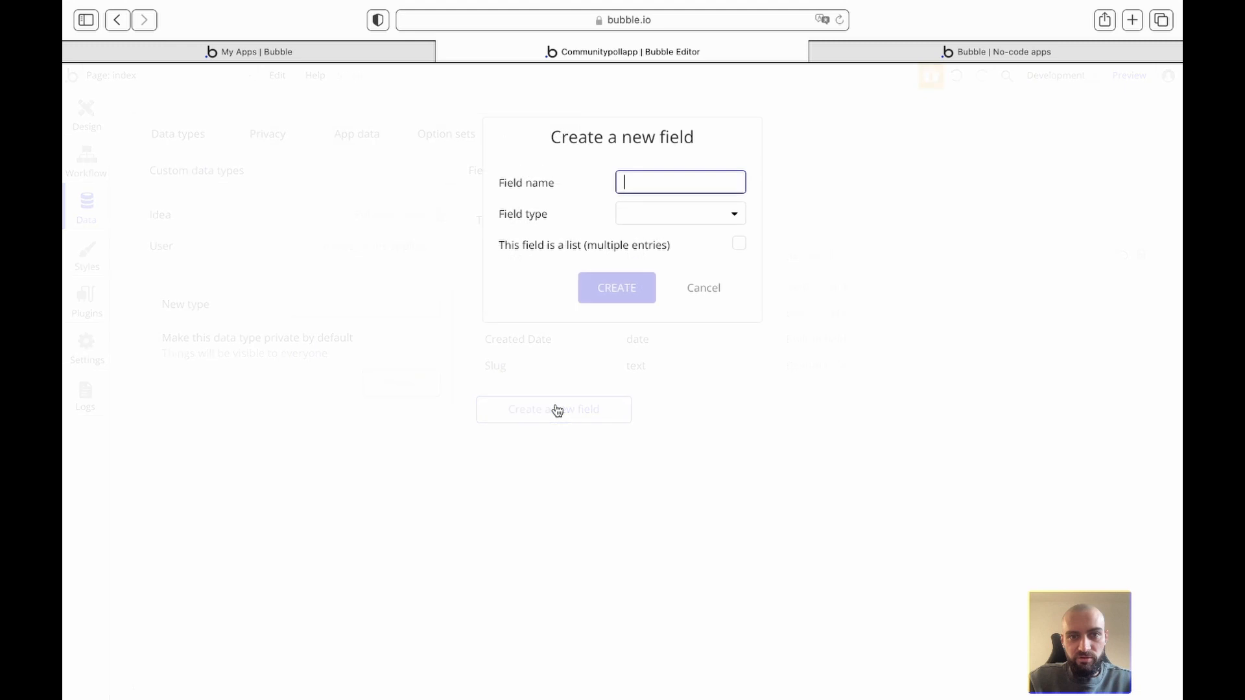
type("ListOfIdeas")
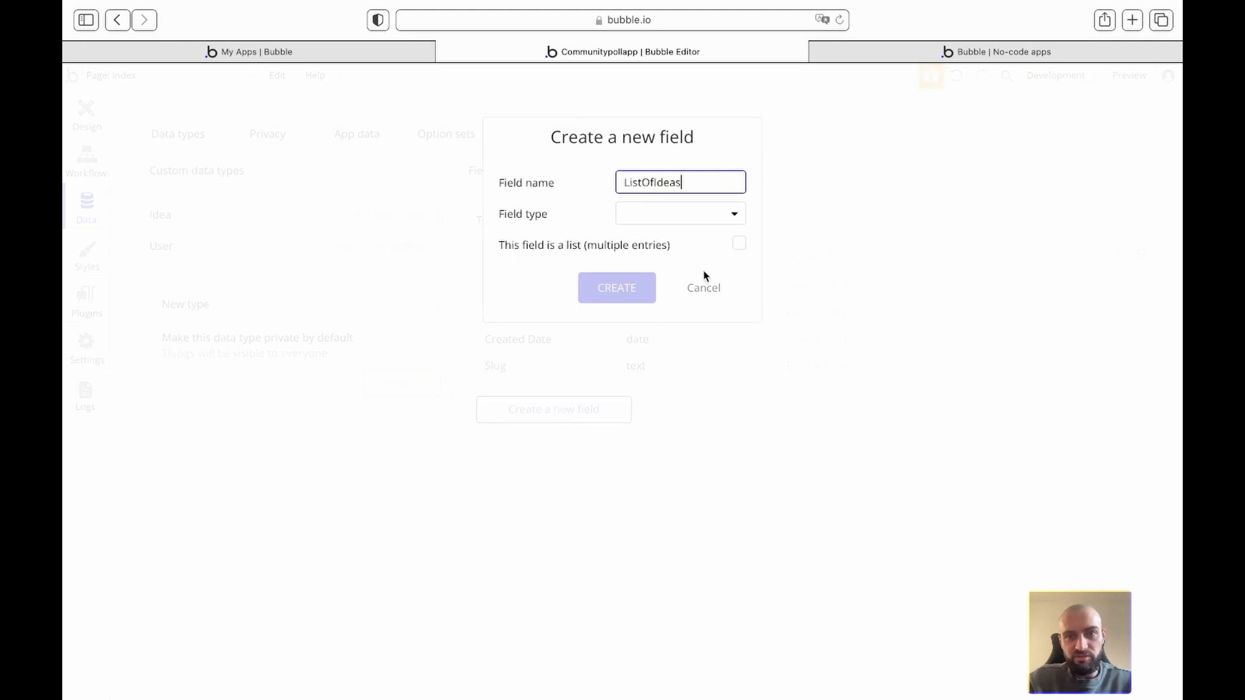
left_click(684, 214)
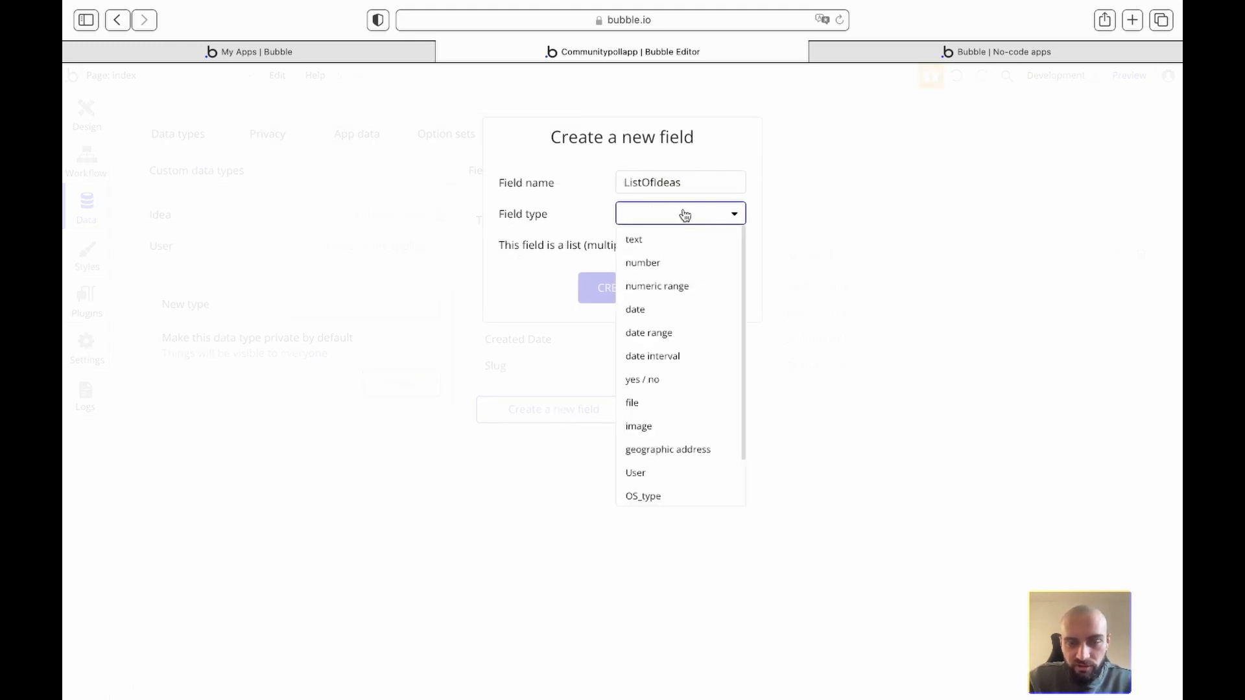
scroll(669, 354, "down", 2)
left_click(641, 464)
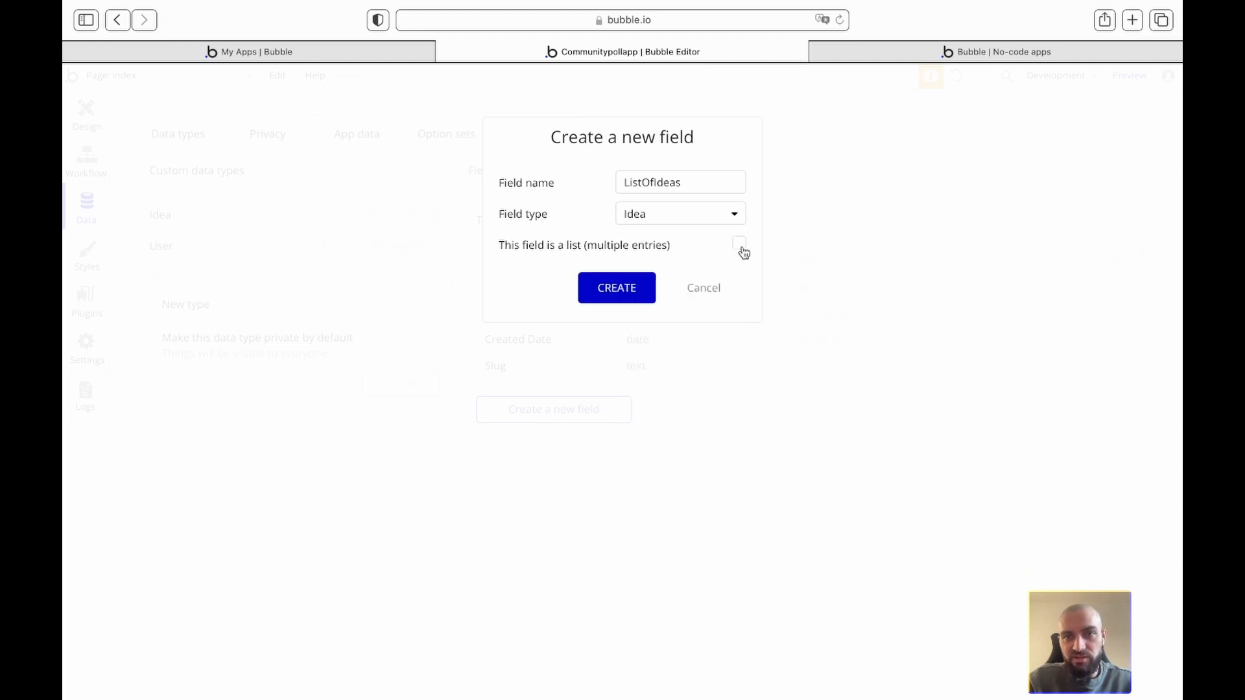
left_click(742, 249)
left_click(624, 291)
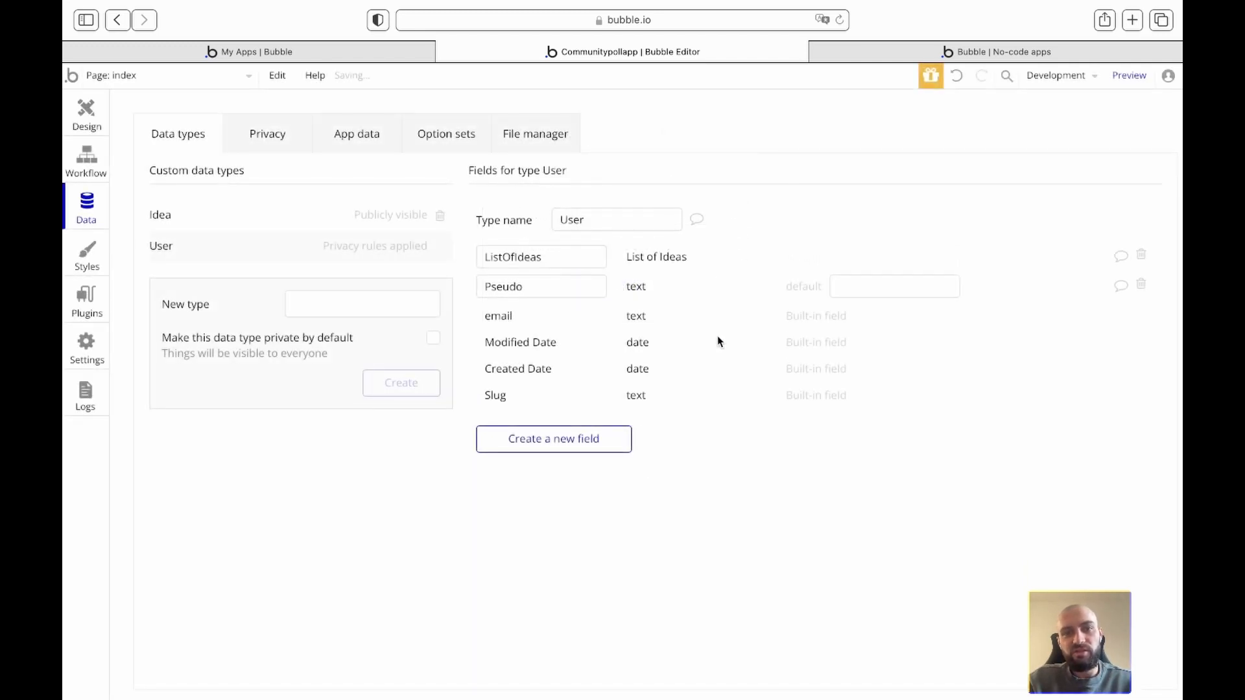
Step: Examine the app wireframes on the planning board and bring up the index page's design view in Bubble with its element palette expanded
left_click(94, 127)
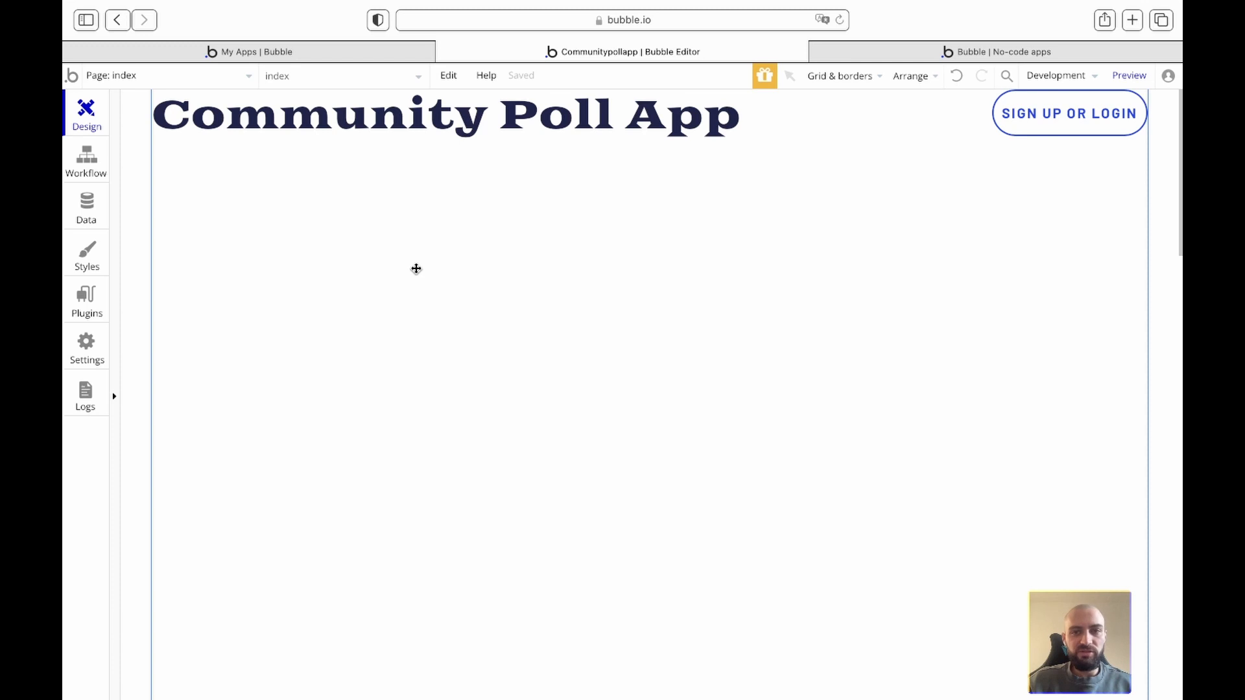
key("ctrl+Right")
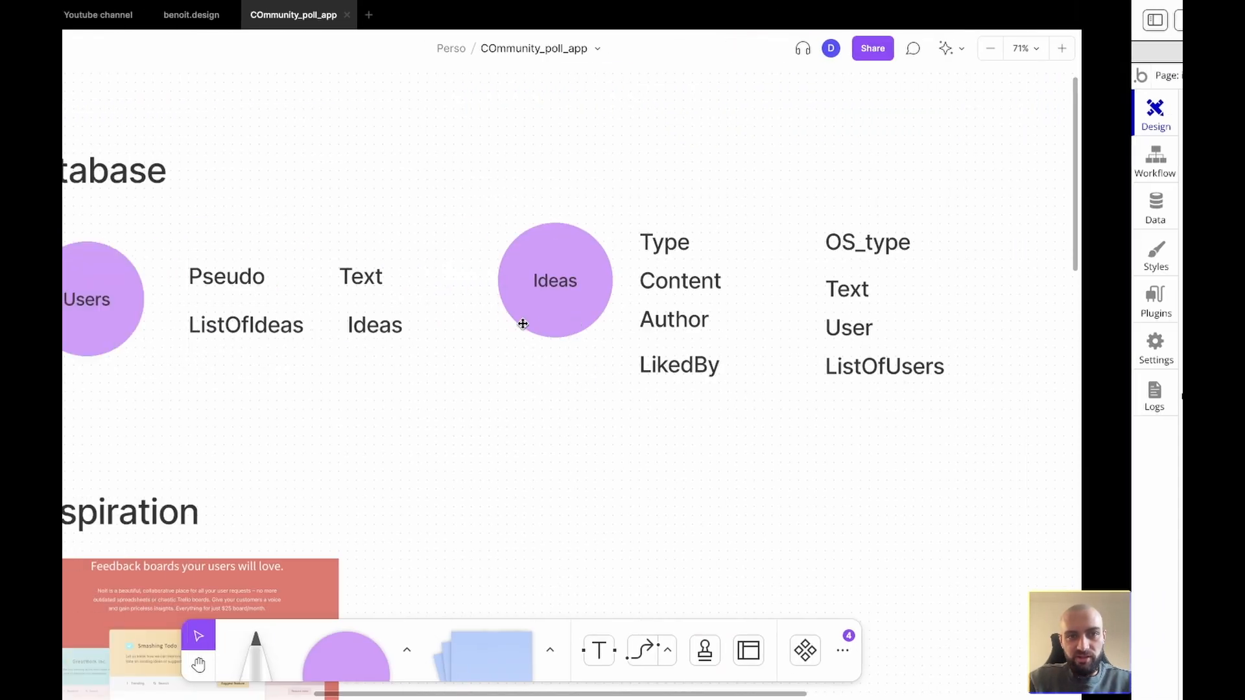
scroll(525, 415, "down", 5)
scroll(526, 414, "down", 5)
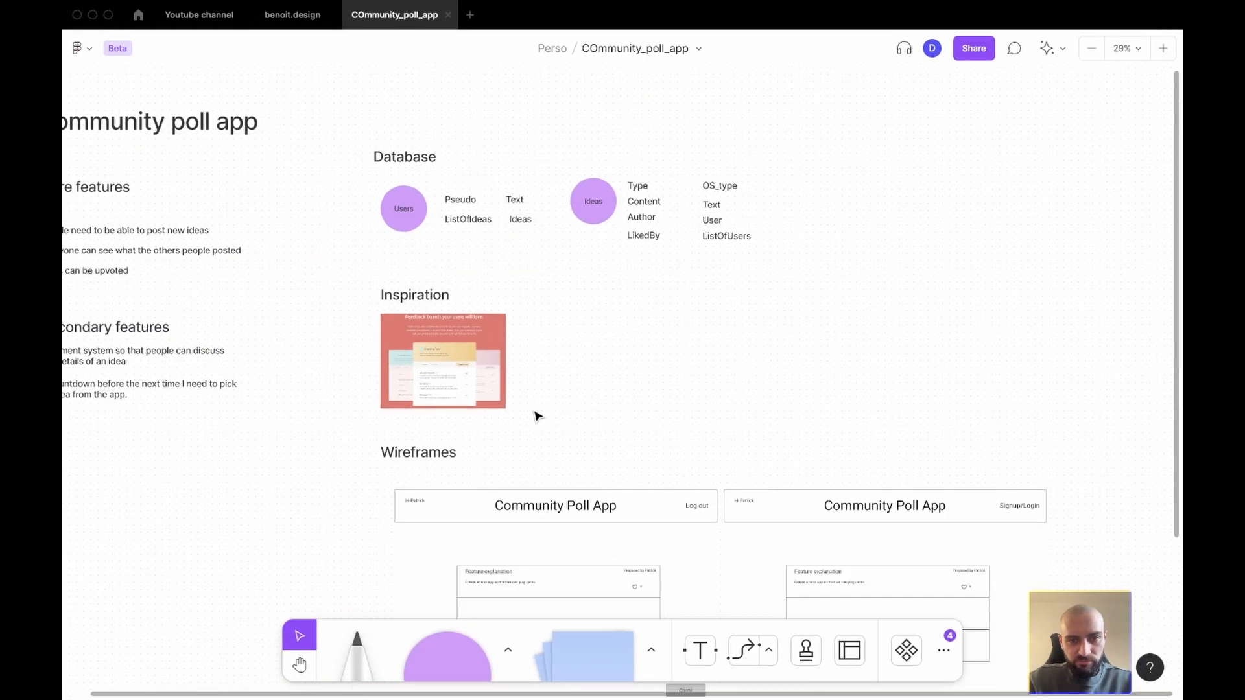
scroll(519, 440, "up", 8)
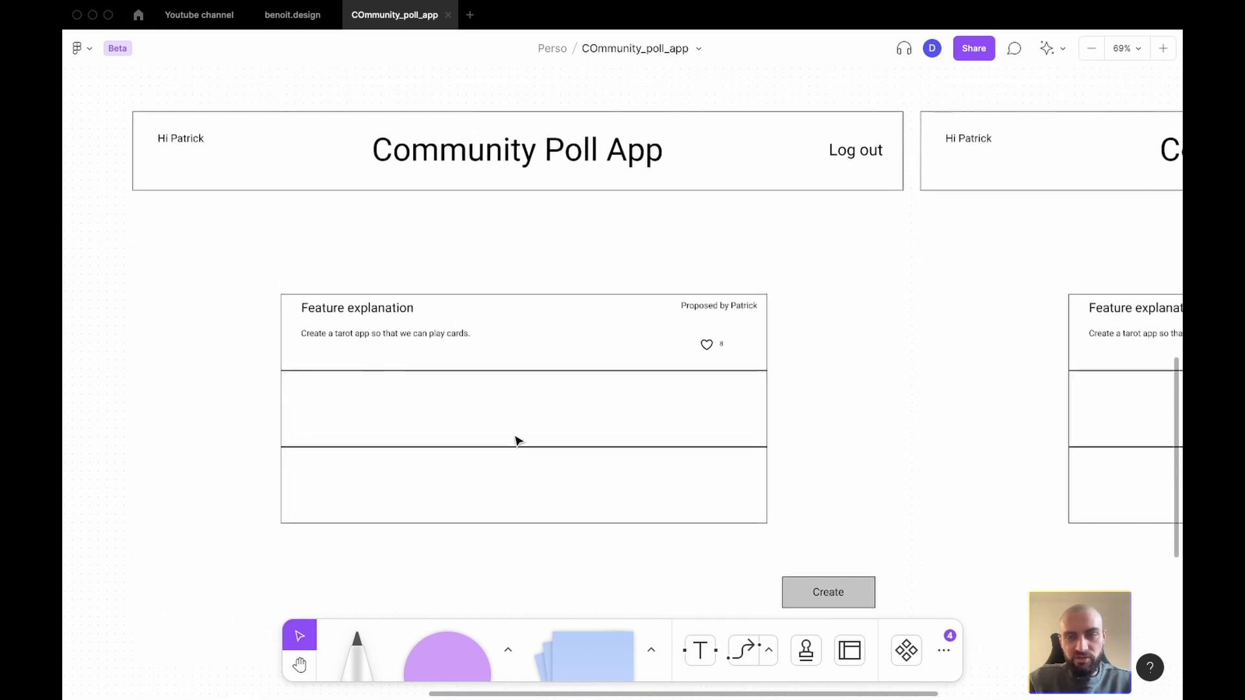
left_click(505, 277)
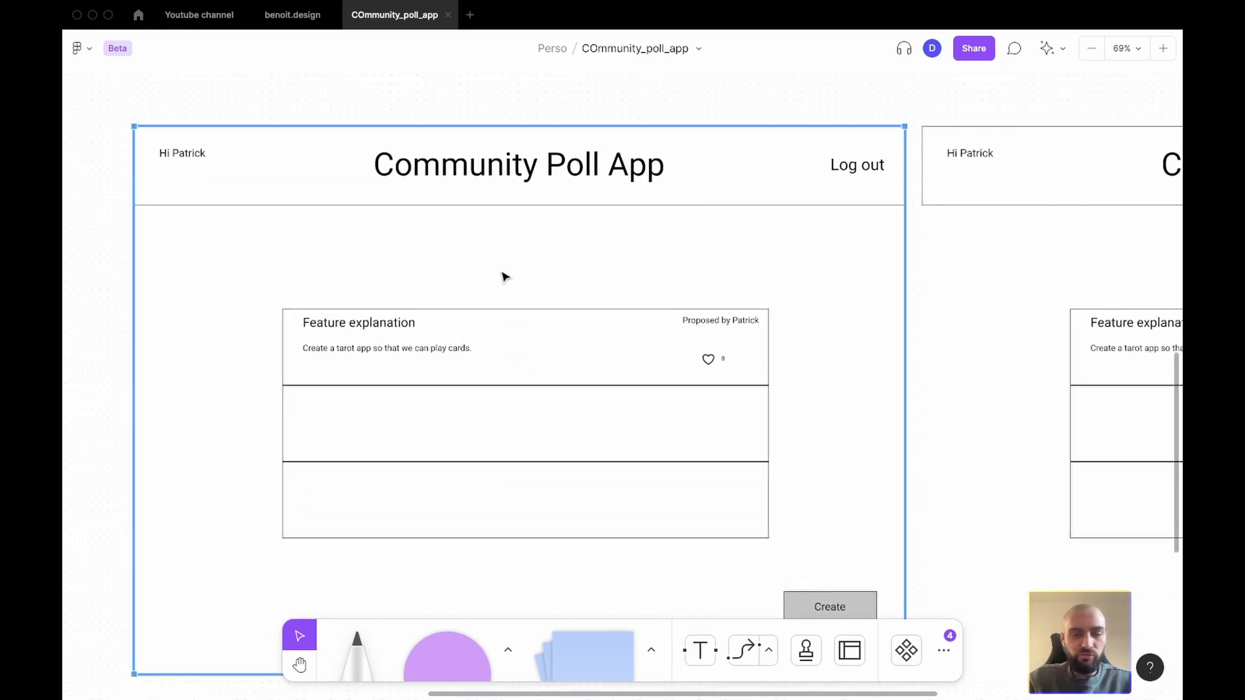
left_click(1016, 284)
left_click(818, 80)
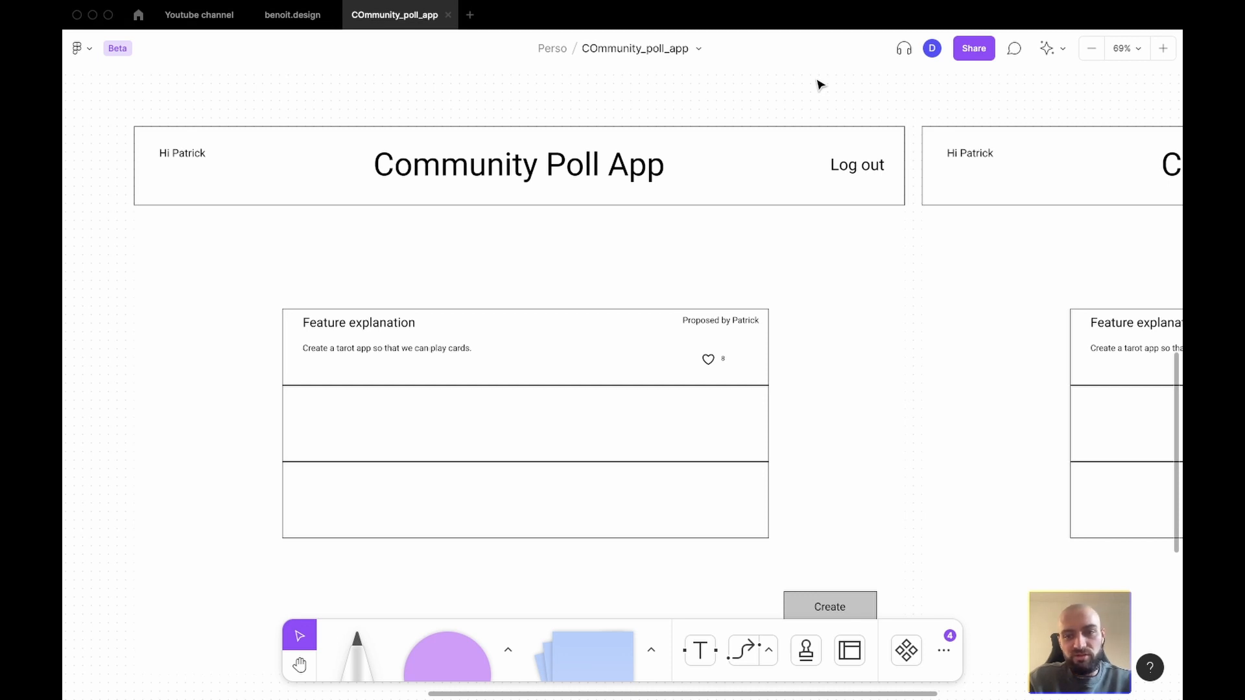
key("ctrl+Right")
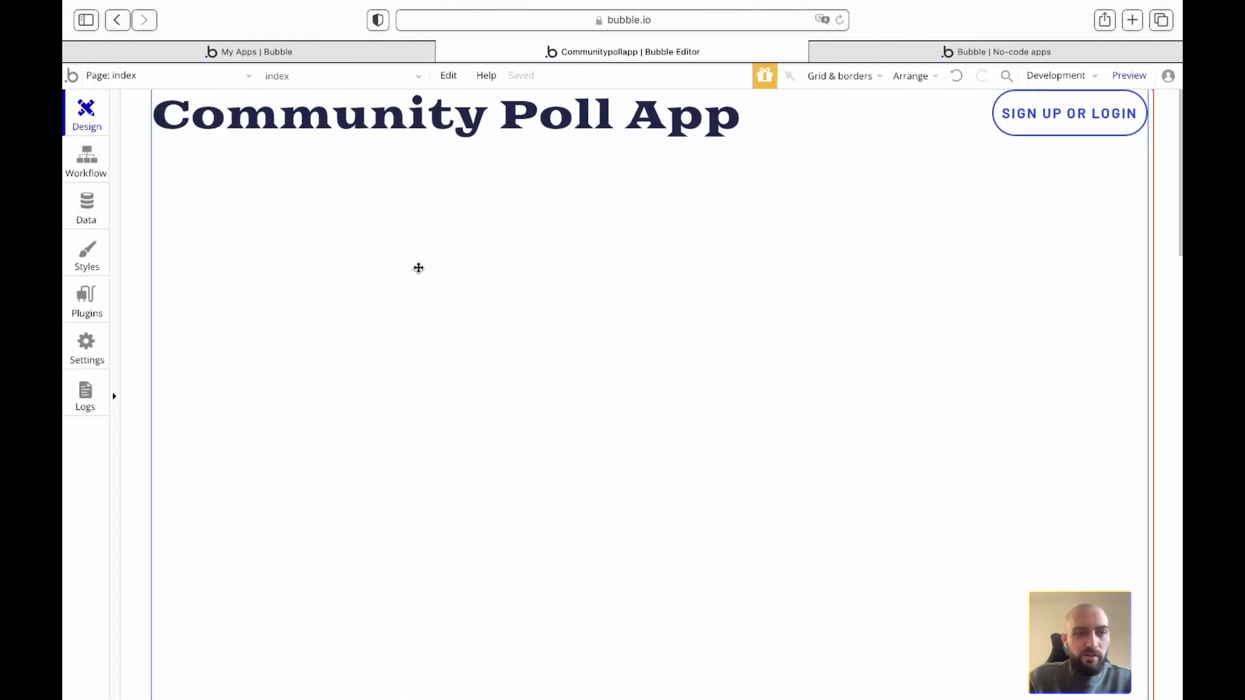
left_click(117, 151)
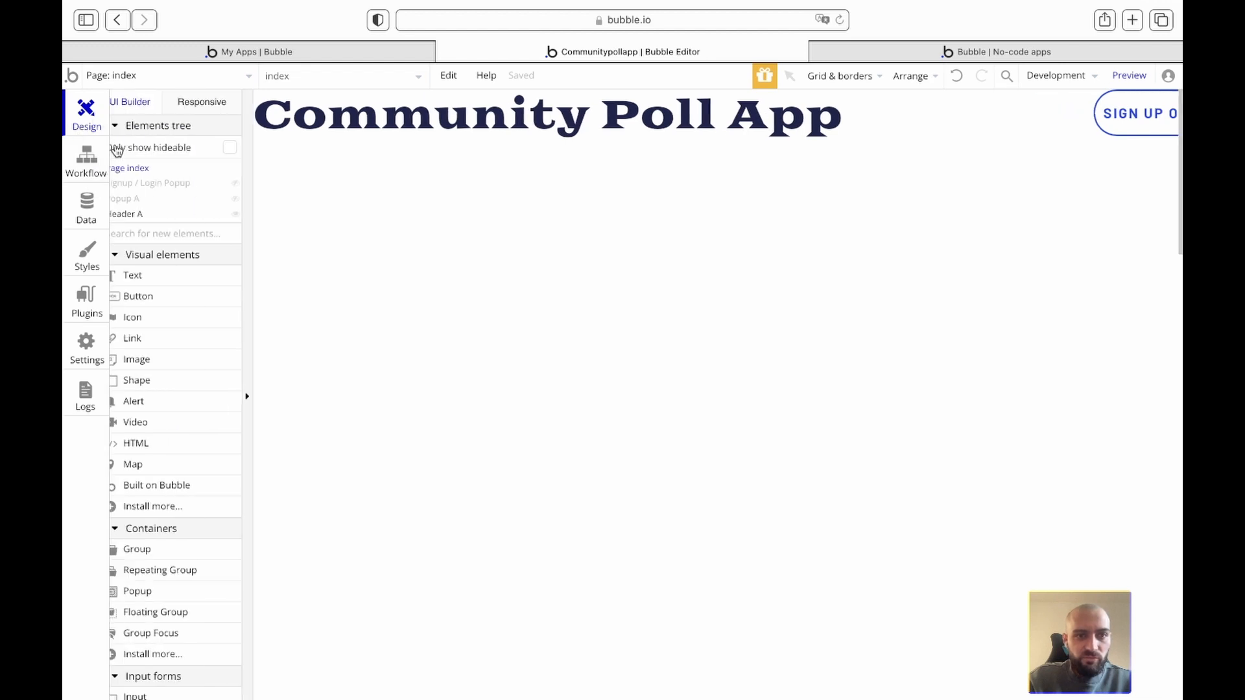
left_click(163, 238)
type("re")
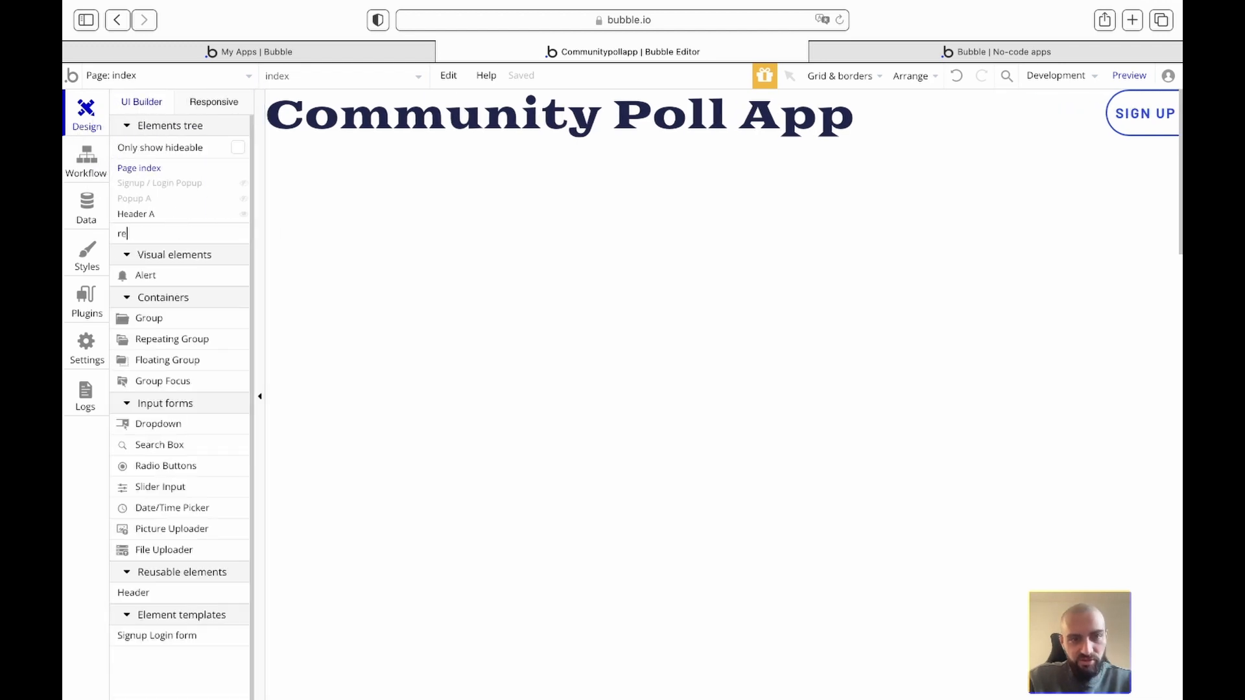
key("BackSpace")
key("BackSpace")
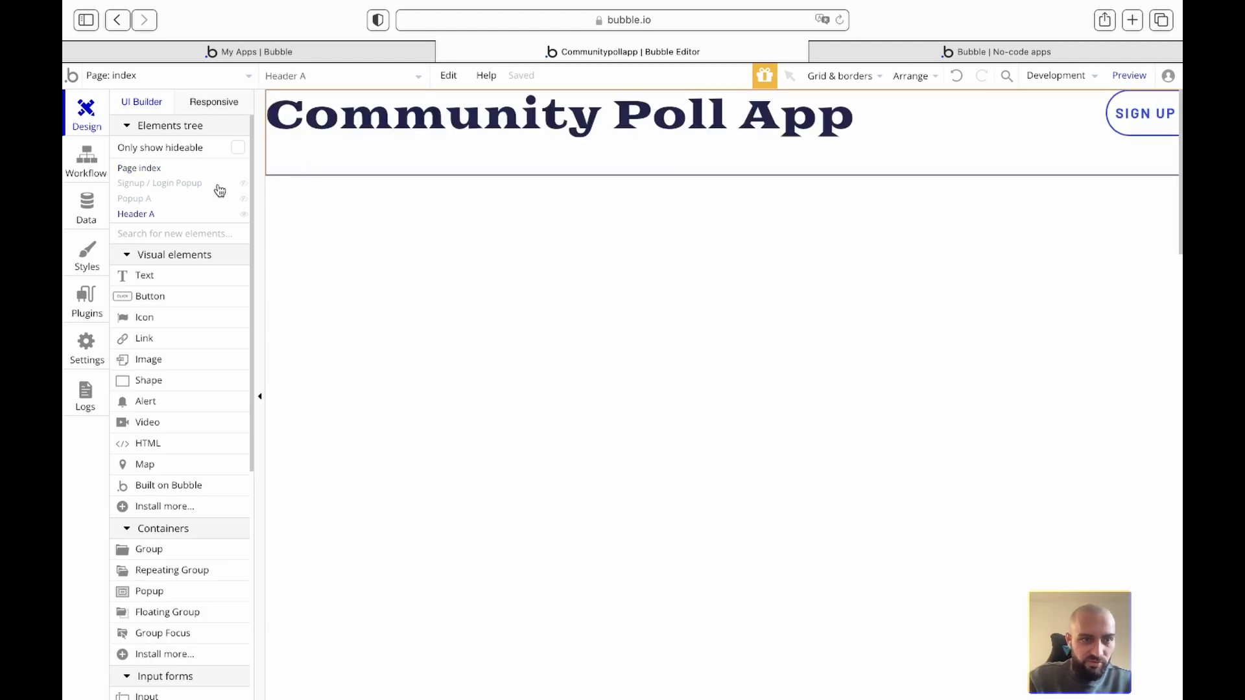
Step: Add a Group container to the index page directly below the header
left_click(142, 212)
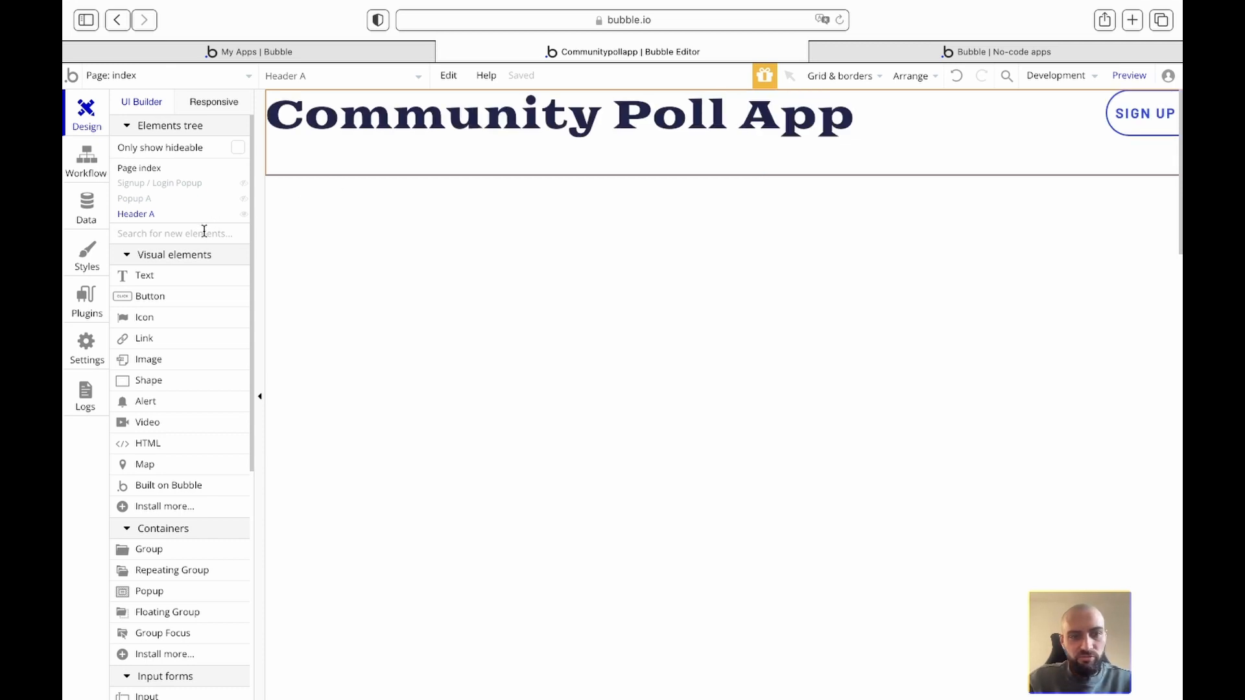
type("group")
left_click(158, 277)
left_click(515, 227)
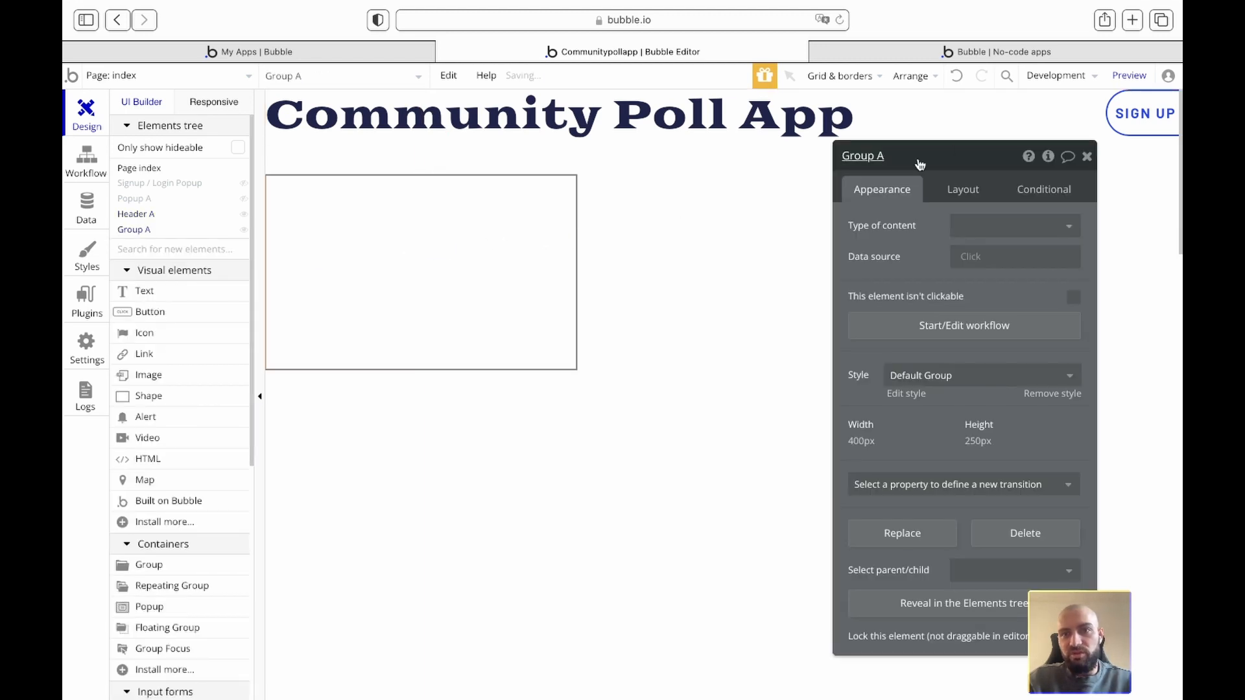
Step: Rename the new group as Section-Ideas
left_click(873, 151)
type("Section")
key("Return")
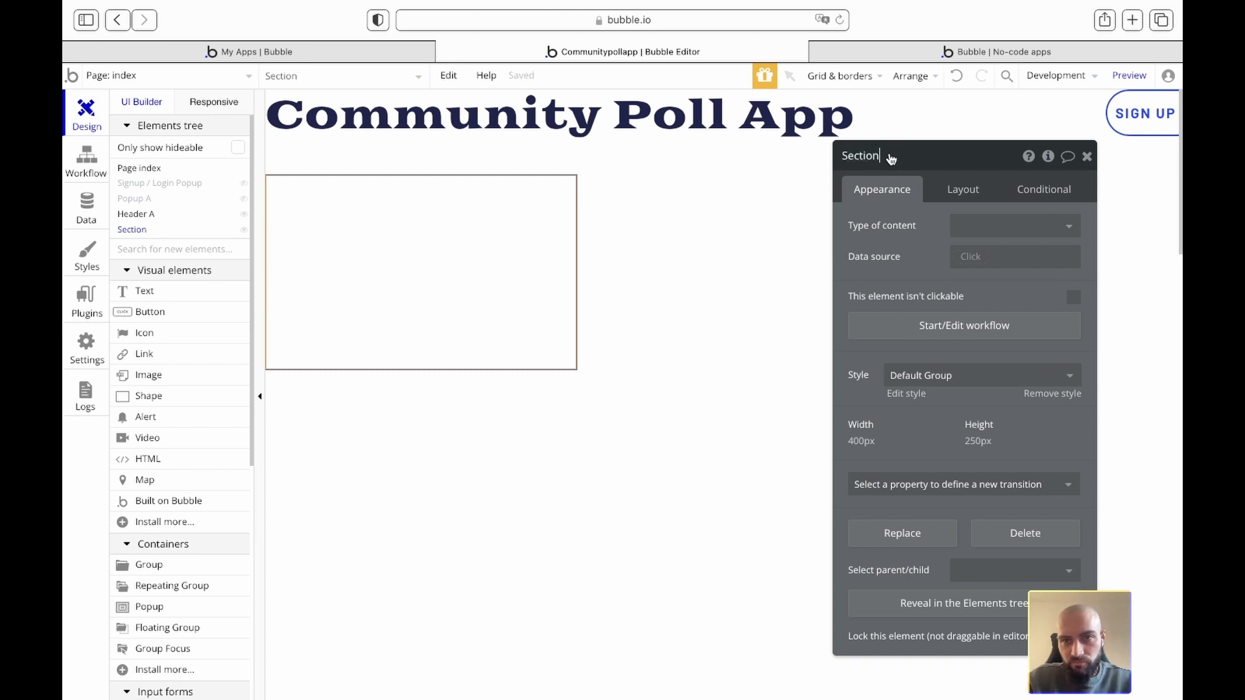
type("-")
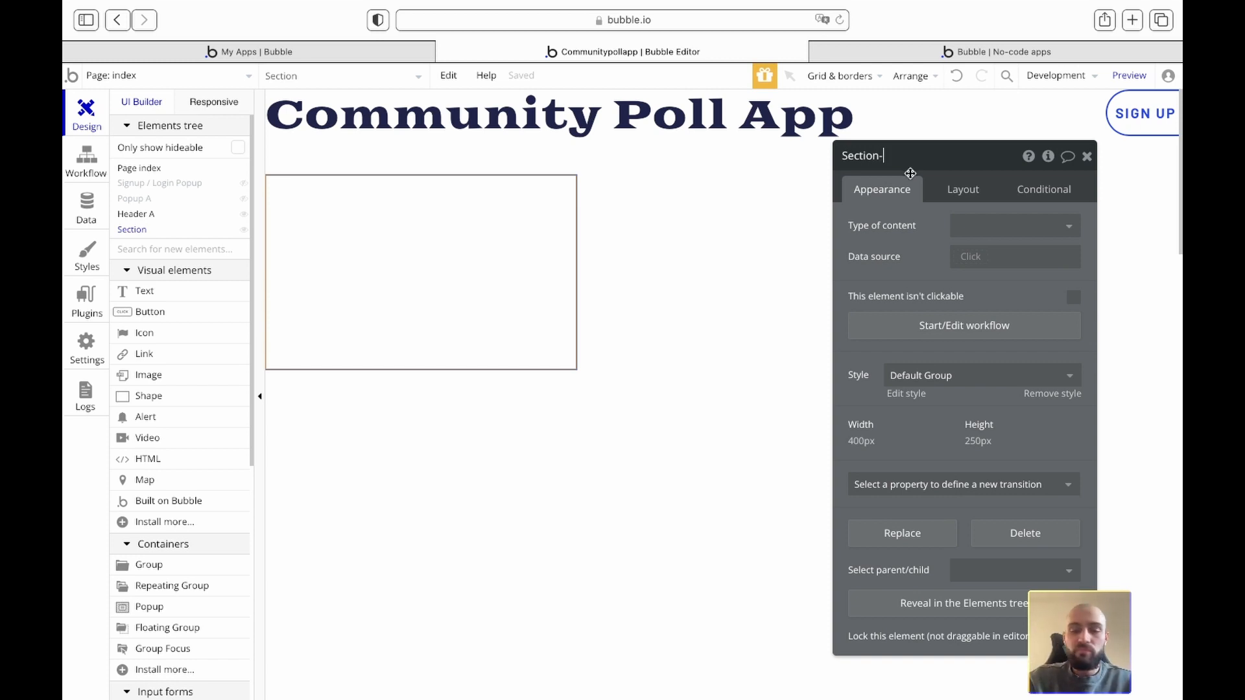
type("Ideas")
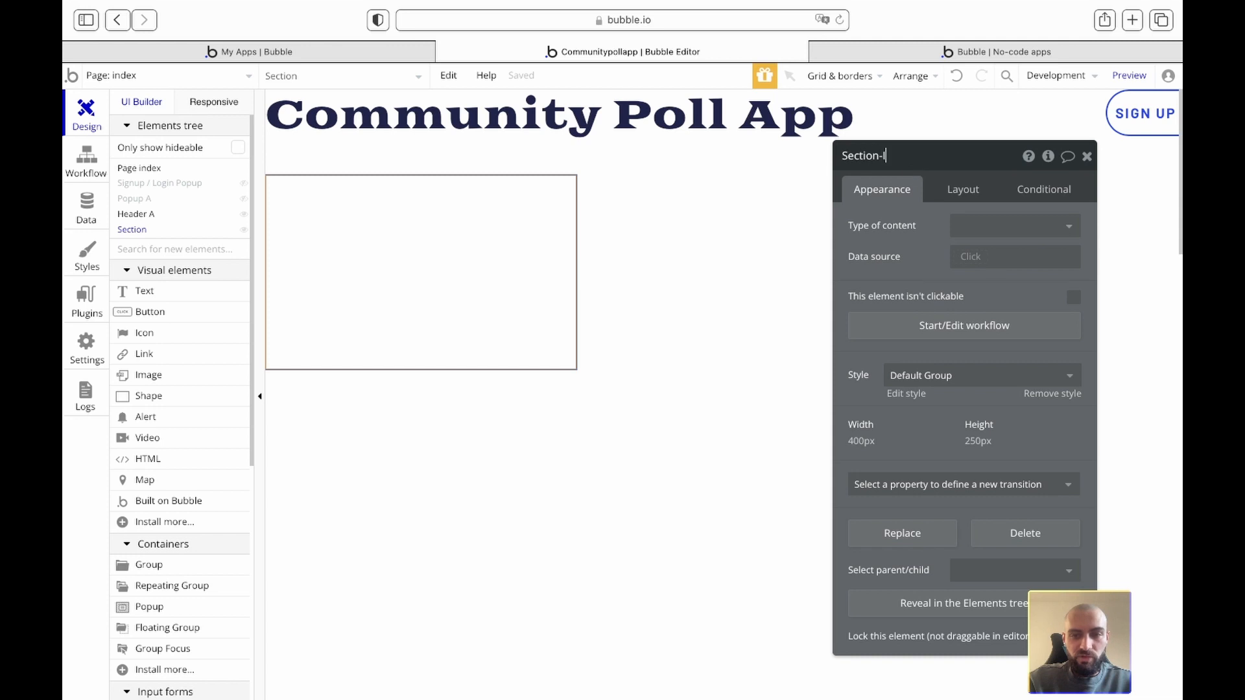
key("Return")
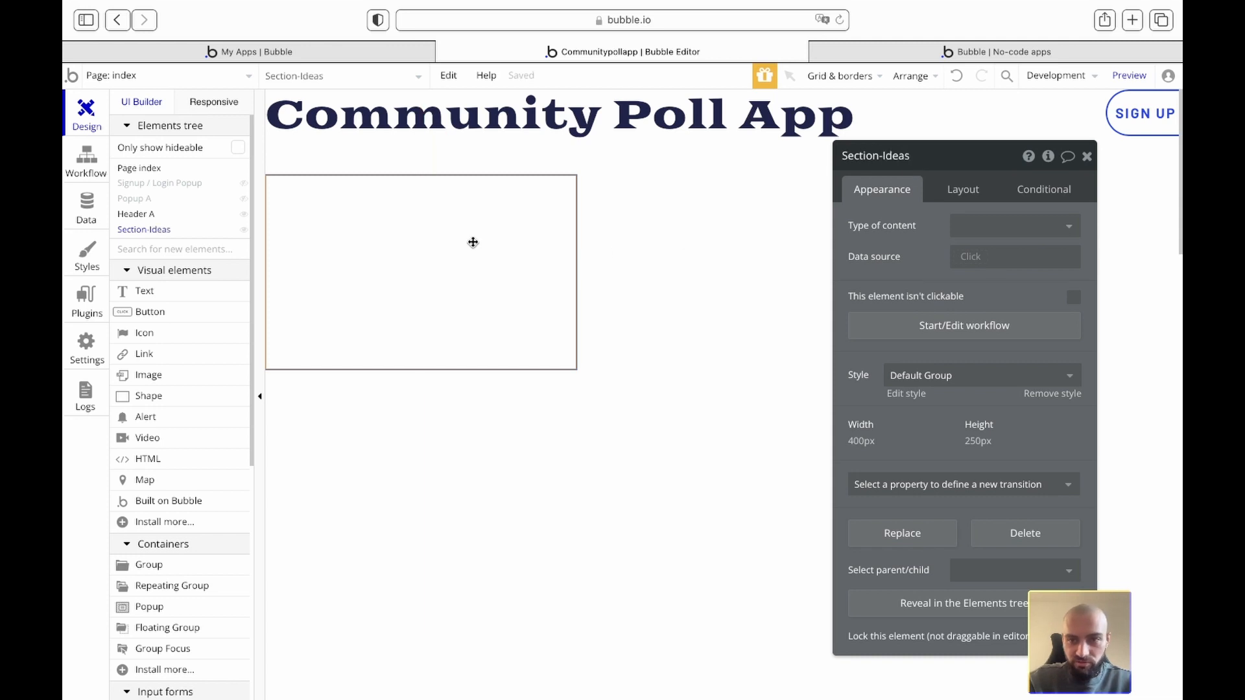
Step: Set Section-Ideas to a Column container layout without fixed width, and centre it horizontally
left_click(959, 189)
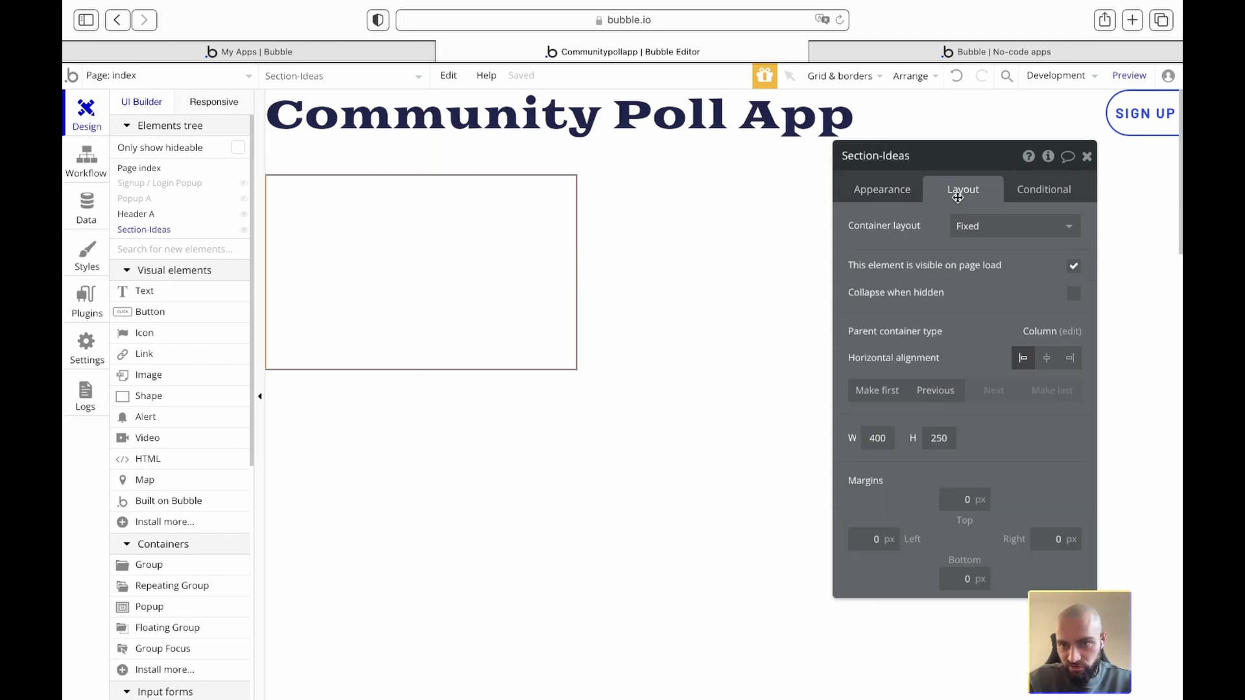
left_click(991, 232)
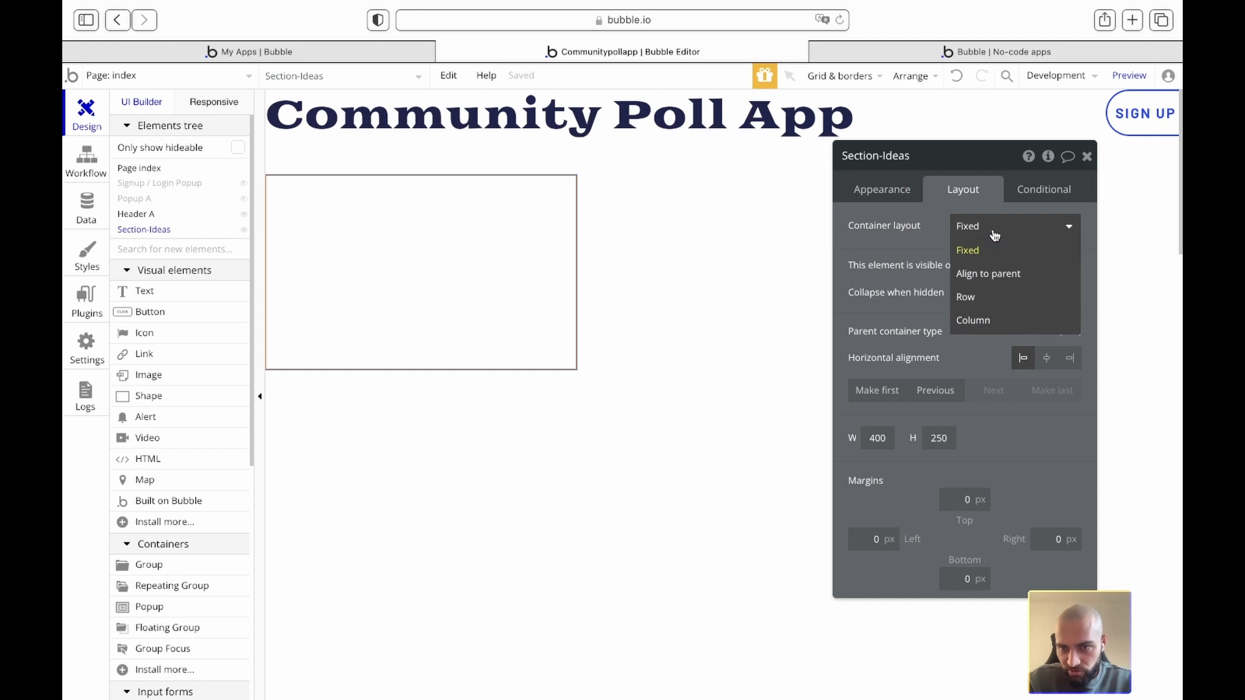
left_click(981, 320)
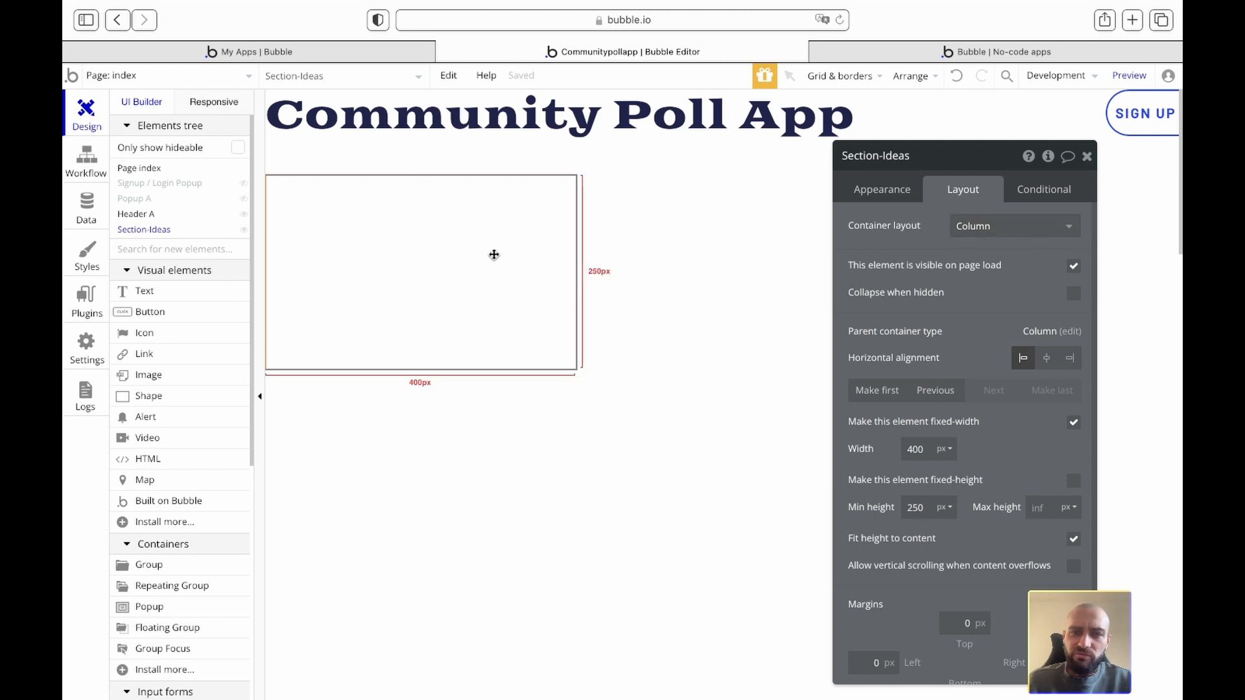
left_click(1074, 422)
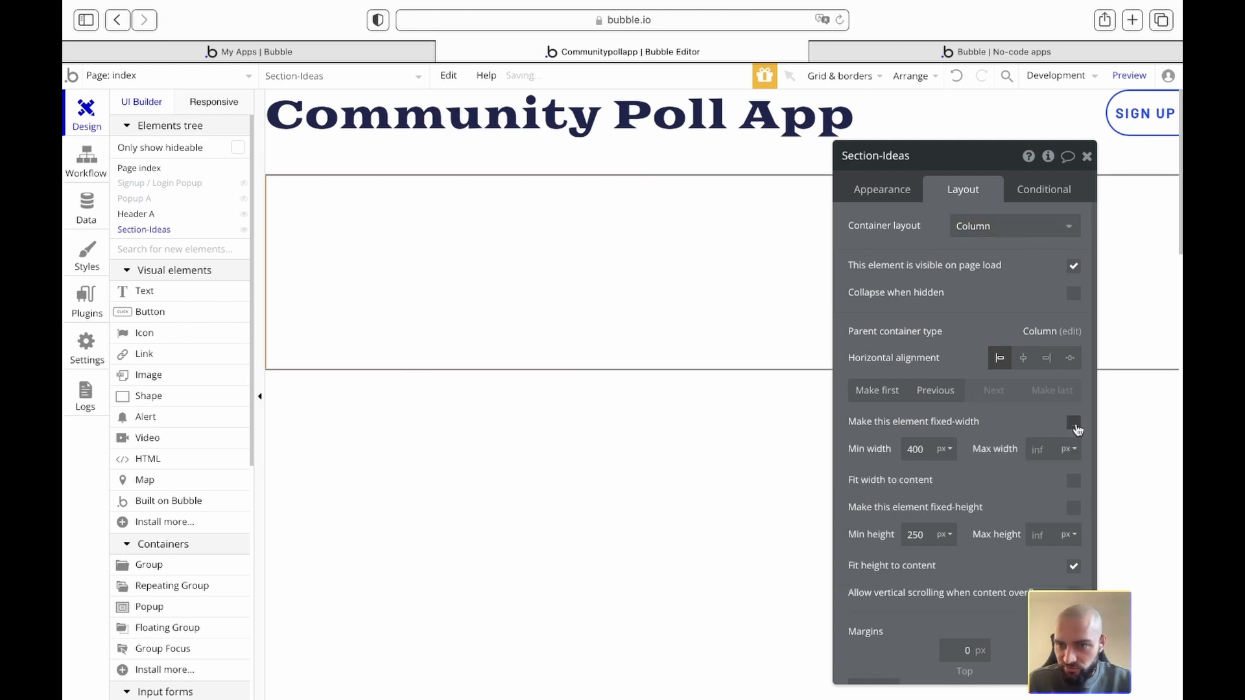
left_click(1022, 367)
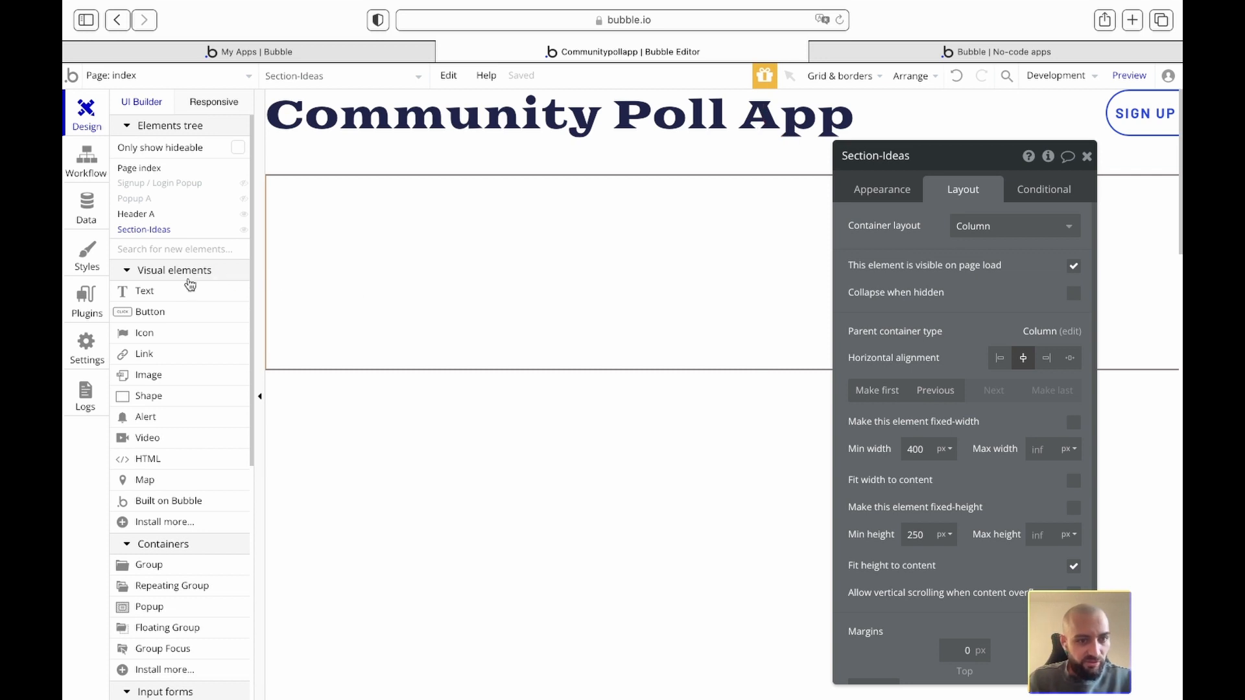
Step: Add a Repeating Group inside Section-Ideas, directly below the header
left_click(166, 245)
type("re")
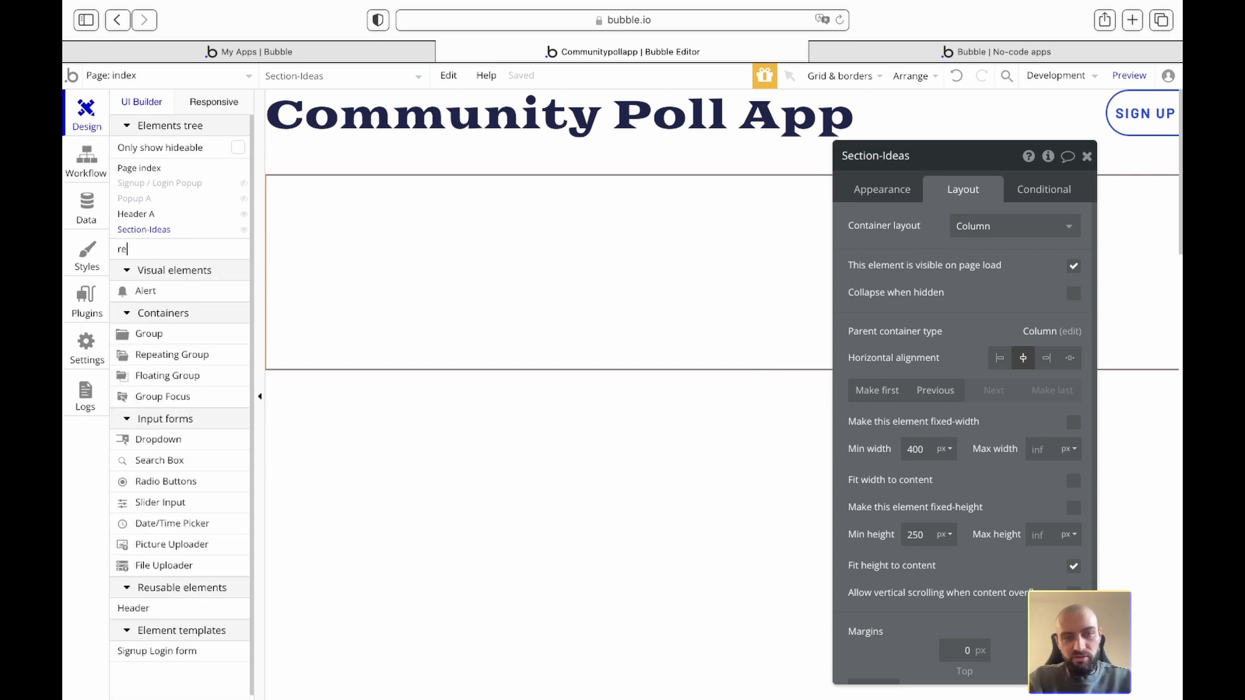
left_click_drag(172, 291, 456, 245)
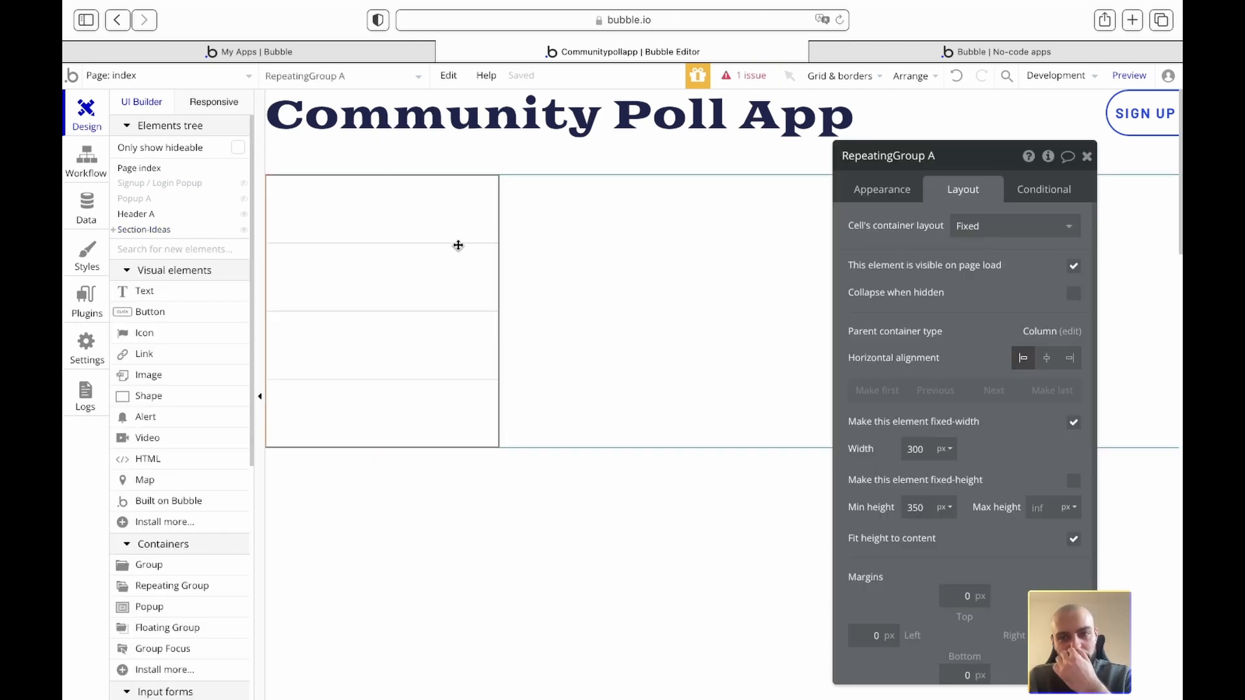
Step: Set the repeating group's cell container layout to Row with centred container alignment
left_click(1002, 227)
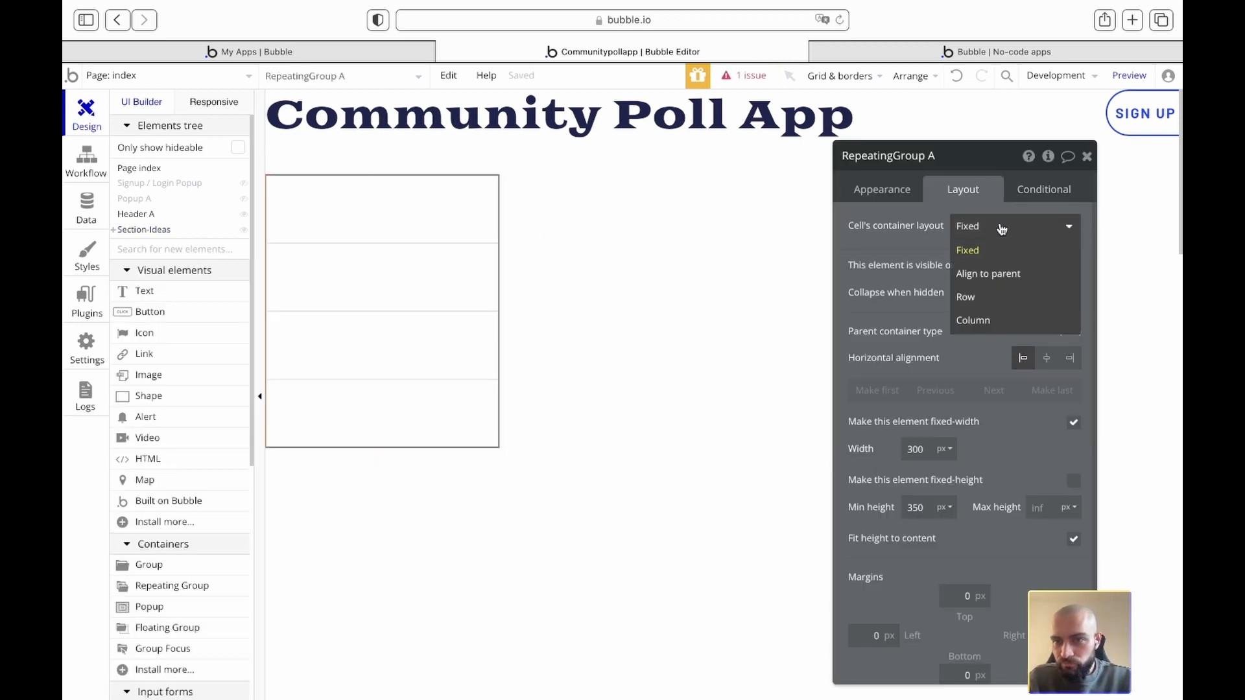
left_click(980, 298)
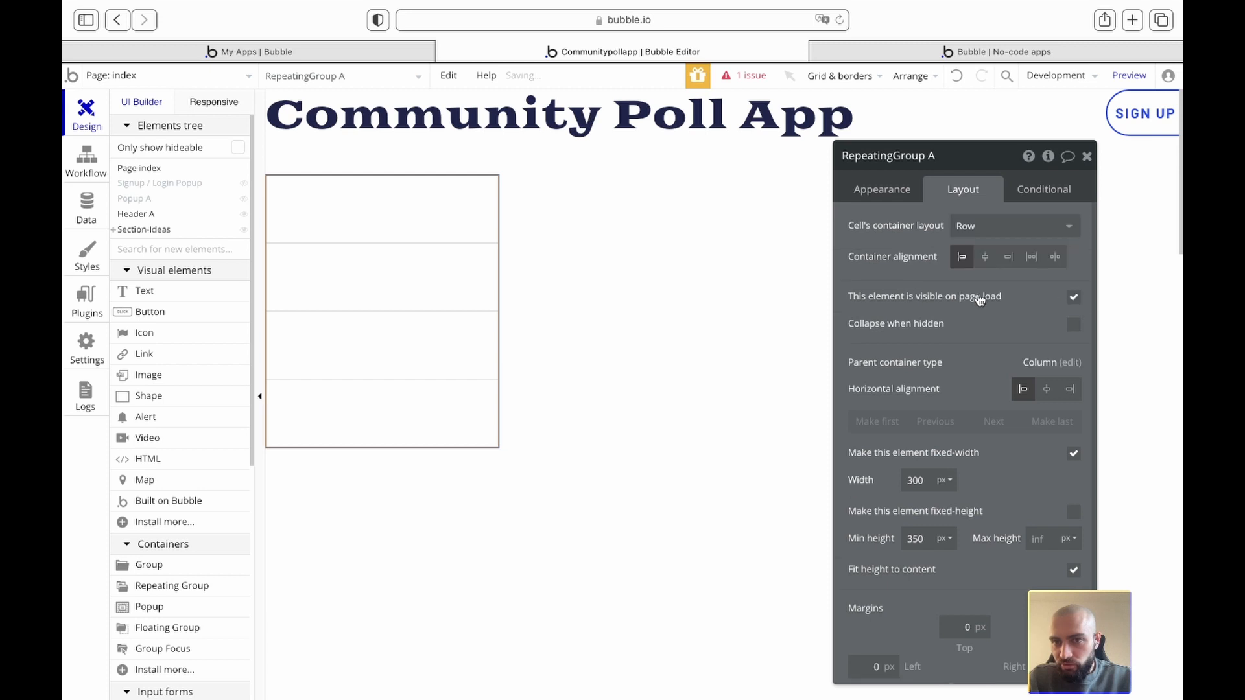
left_click(991, 266)
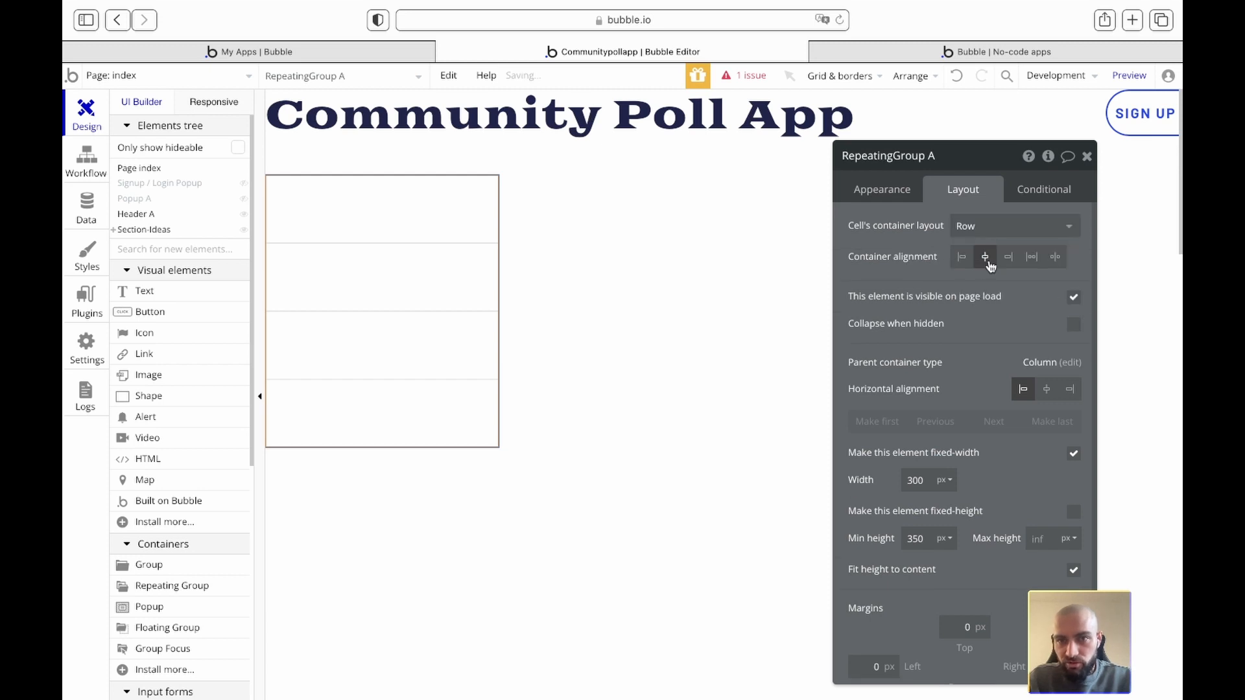
Step: Turn off fitting height to content for the Section-Ideas group
left_click(668, 284)
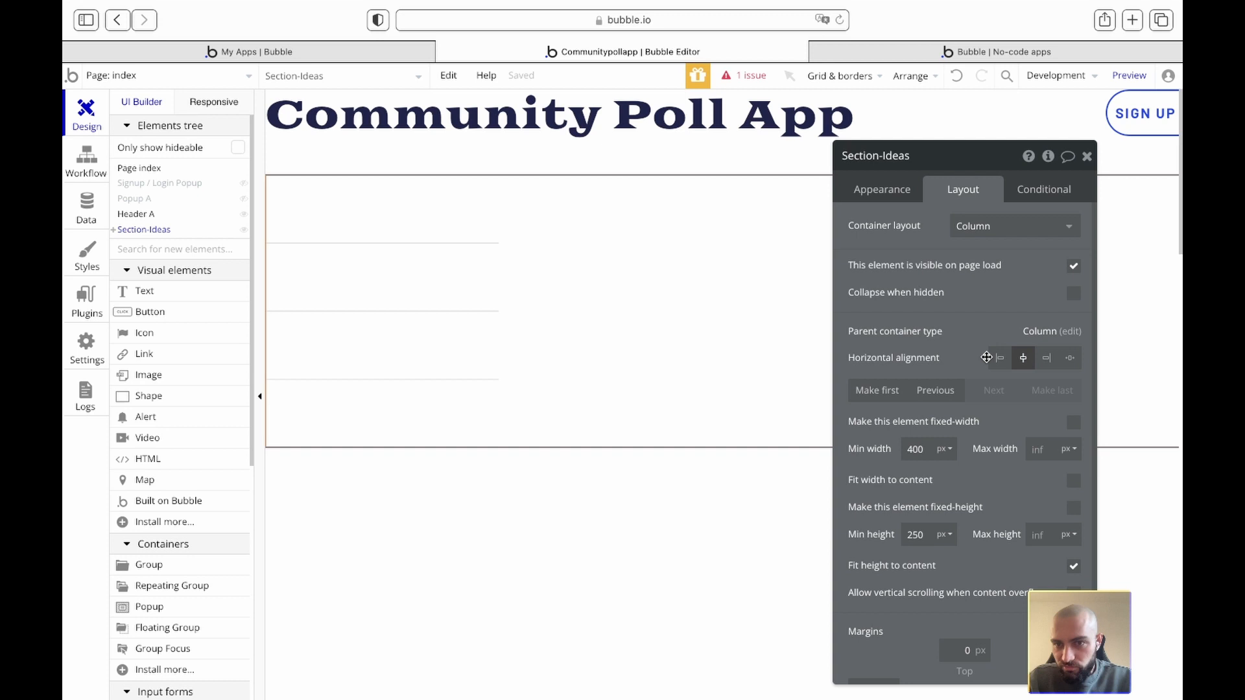
scroll(981, 371, "down", 1)
scroll(981, 371, "down", 3)
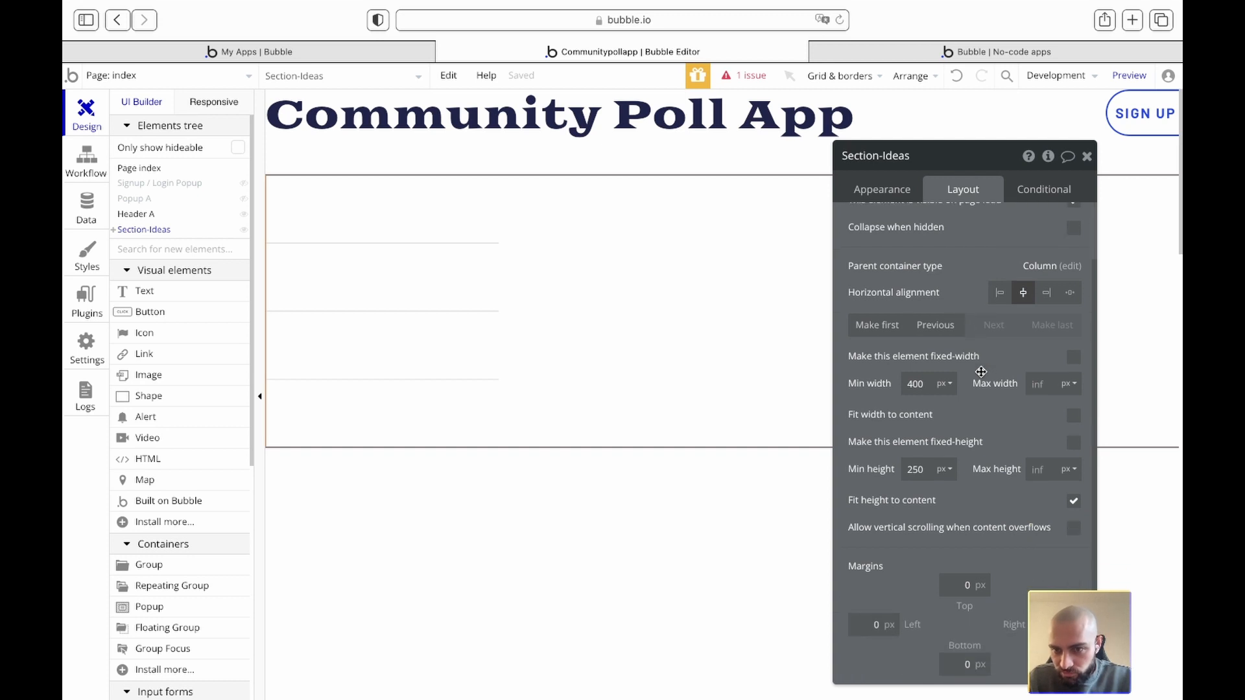
left_click(1075, 504)
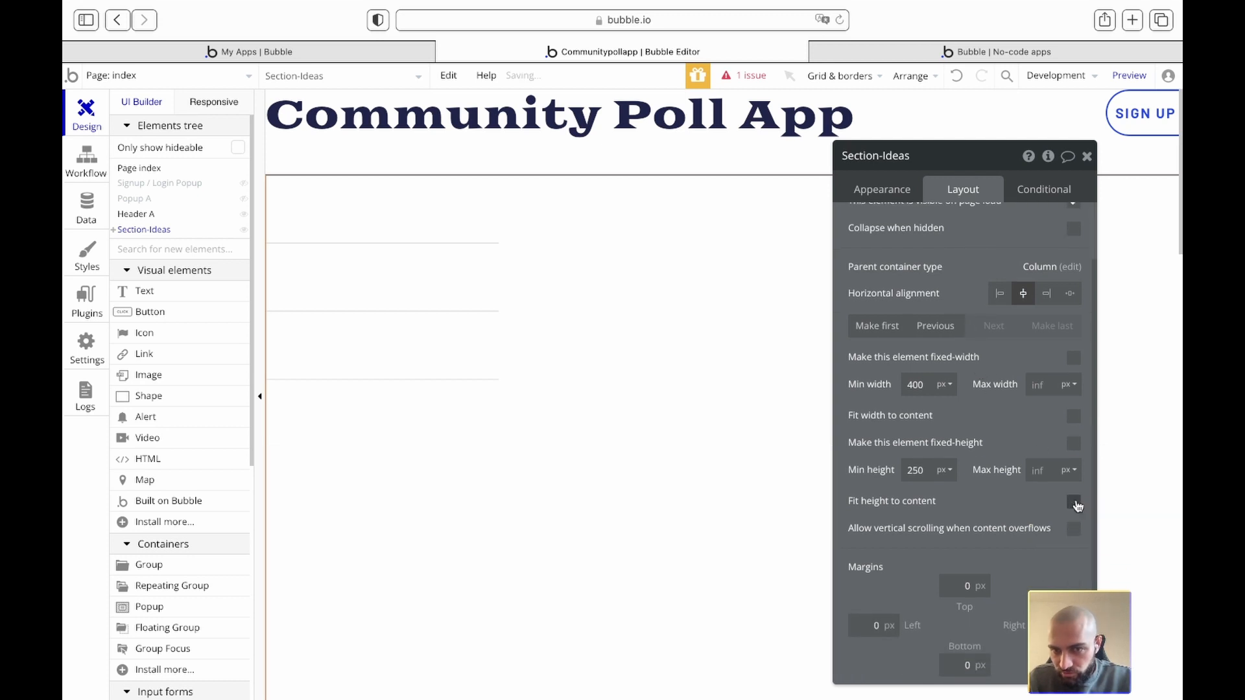
Step: Centre the repeating group horizontally within Section-Ideas and remove its fixed width
left_click(411, 250)
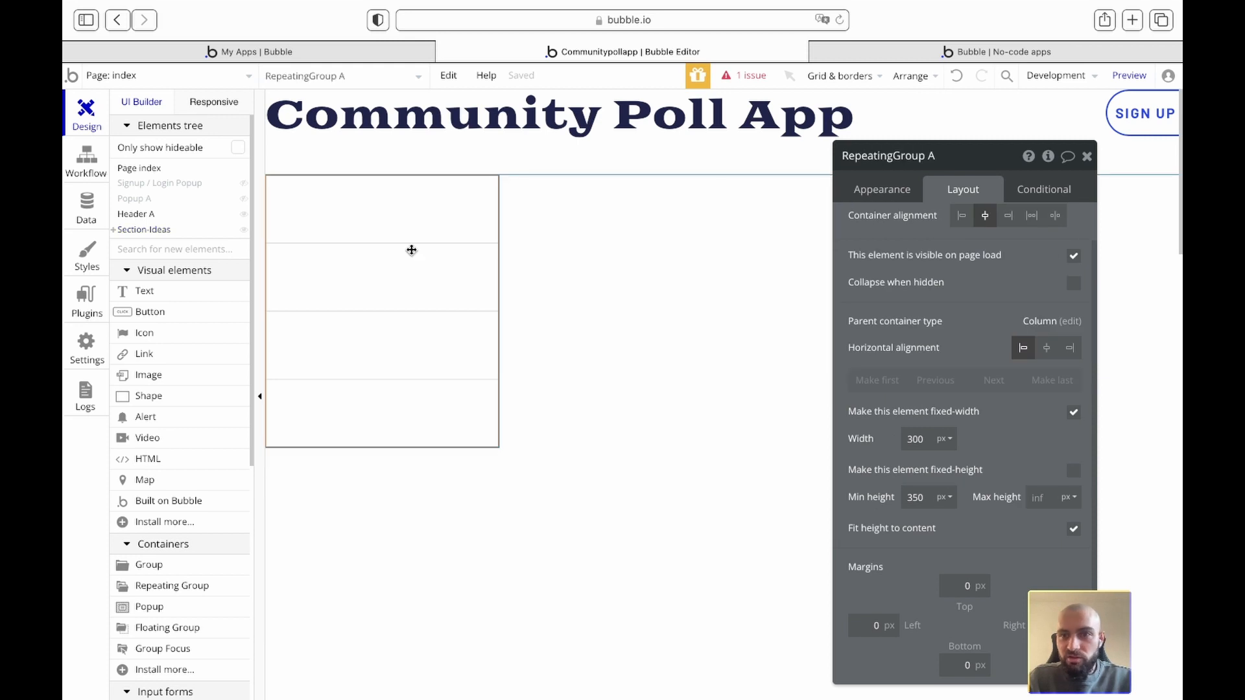
left_click(1047, 348)
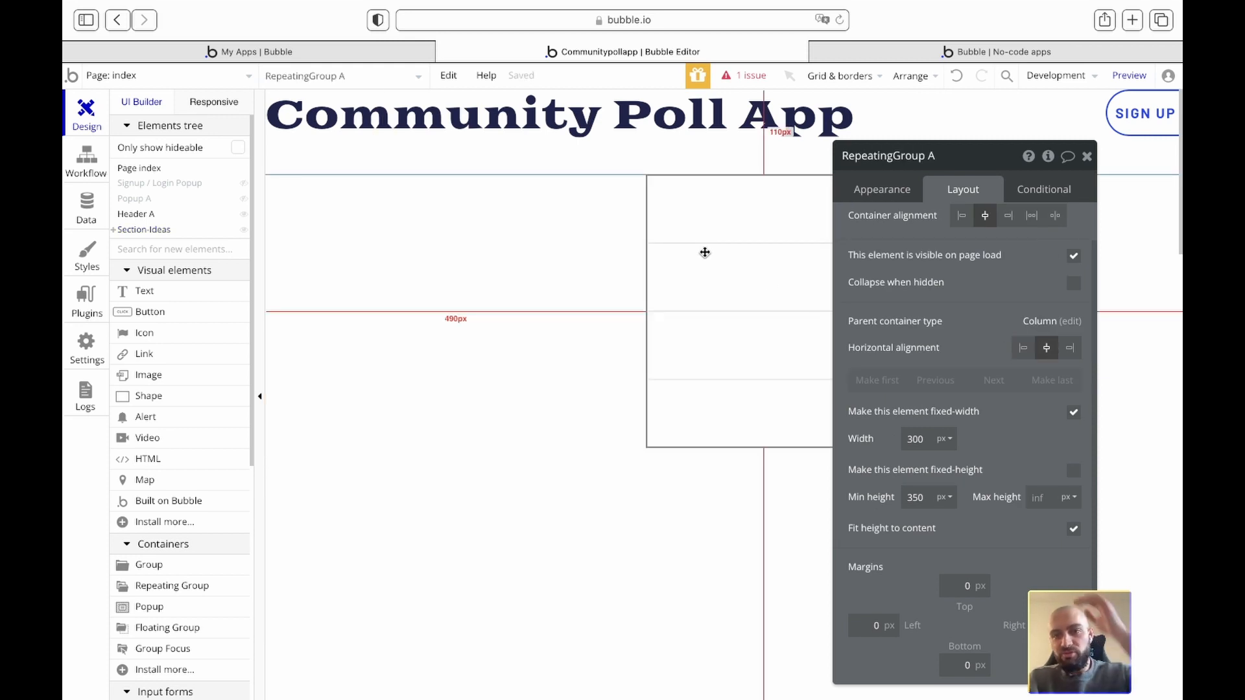
left_click(1074, 413)
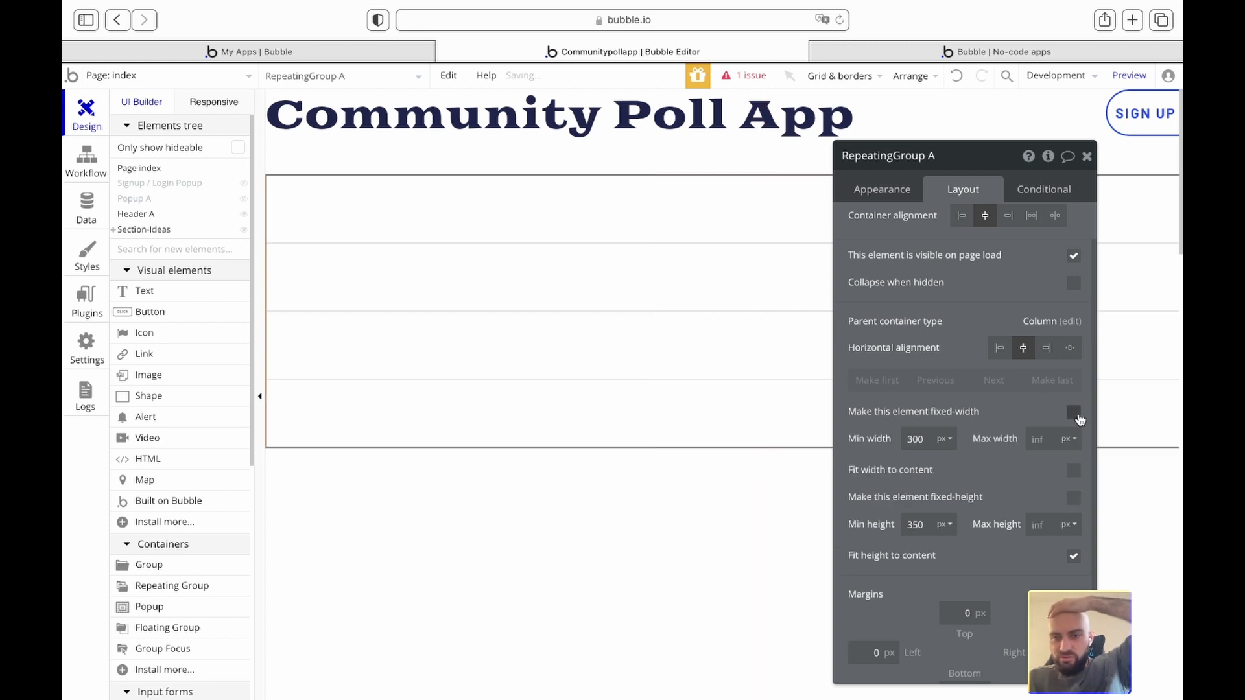
Step: Set the repeating group's minimum width to 320 px and its maximum width to 800 px
left_click(916, 441)
type("32")
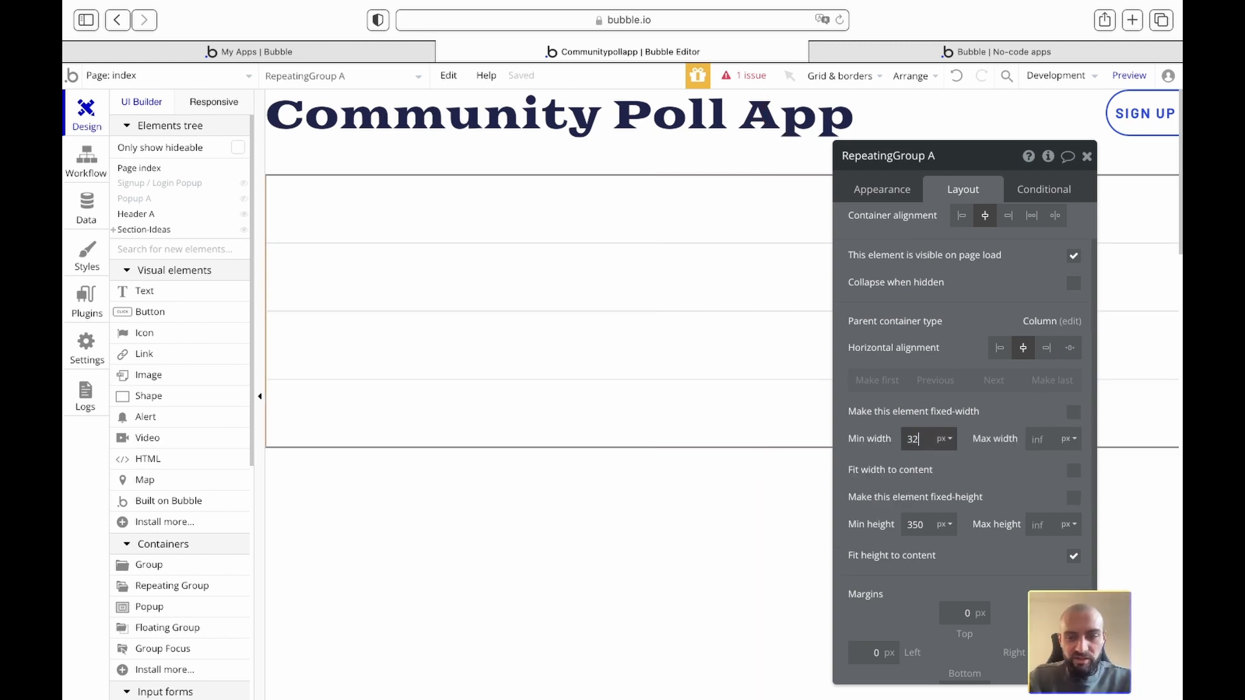
type("0")
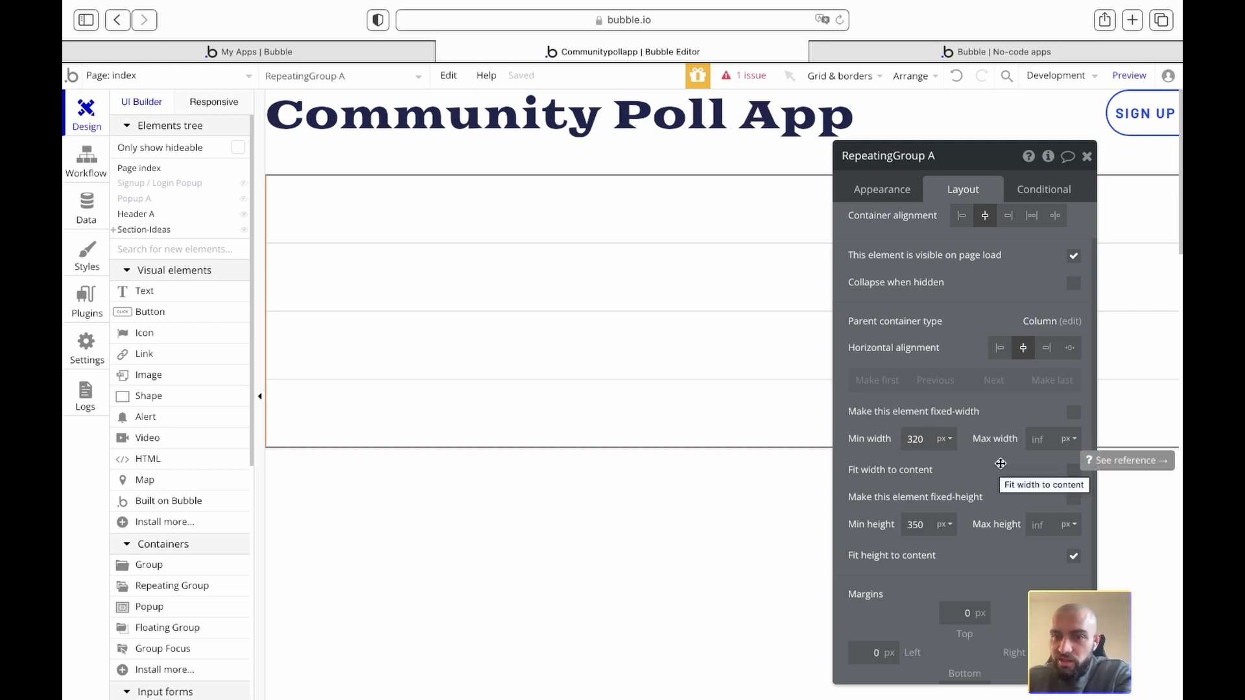
left_click(1038, 437)
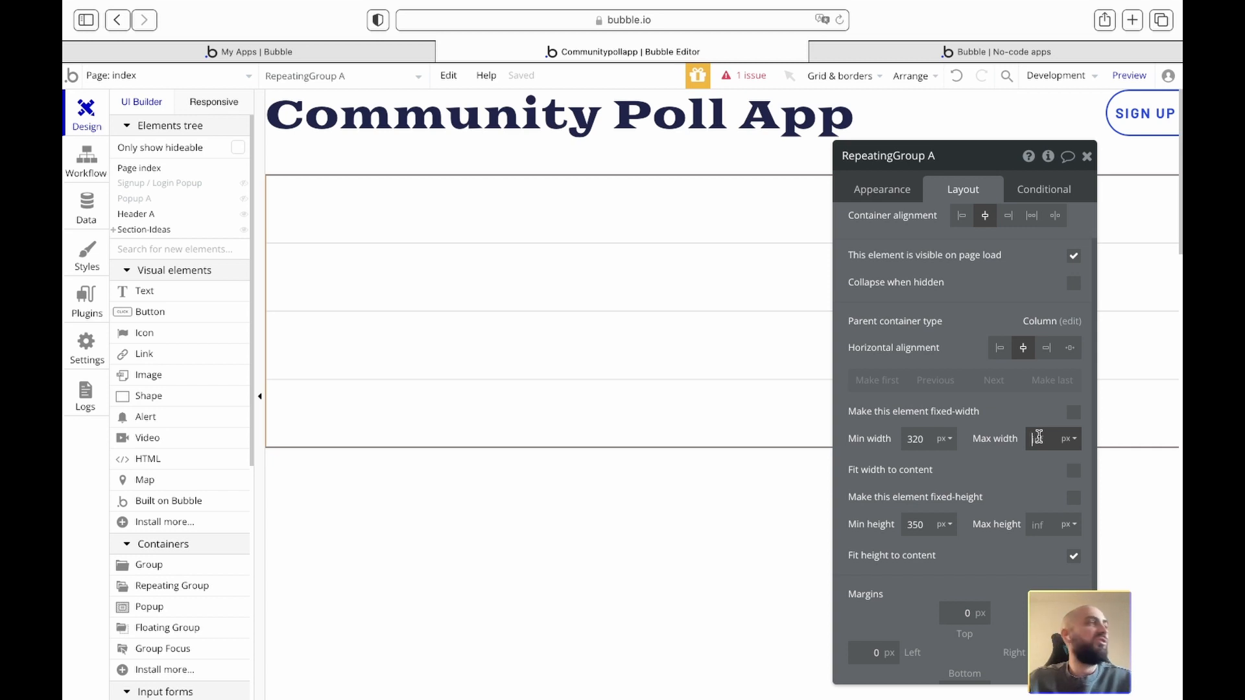
type("1200")
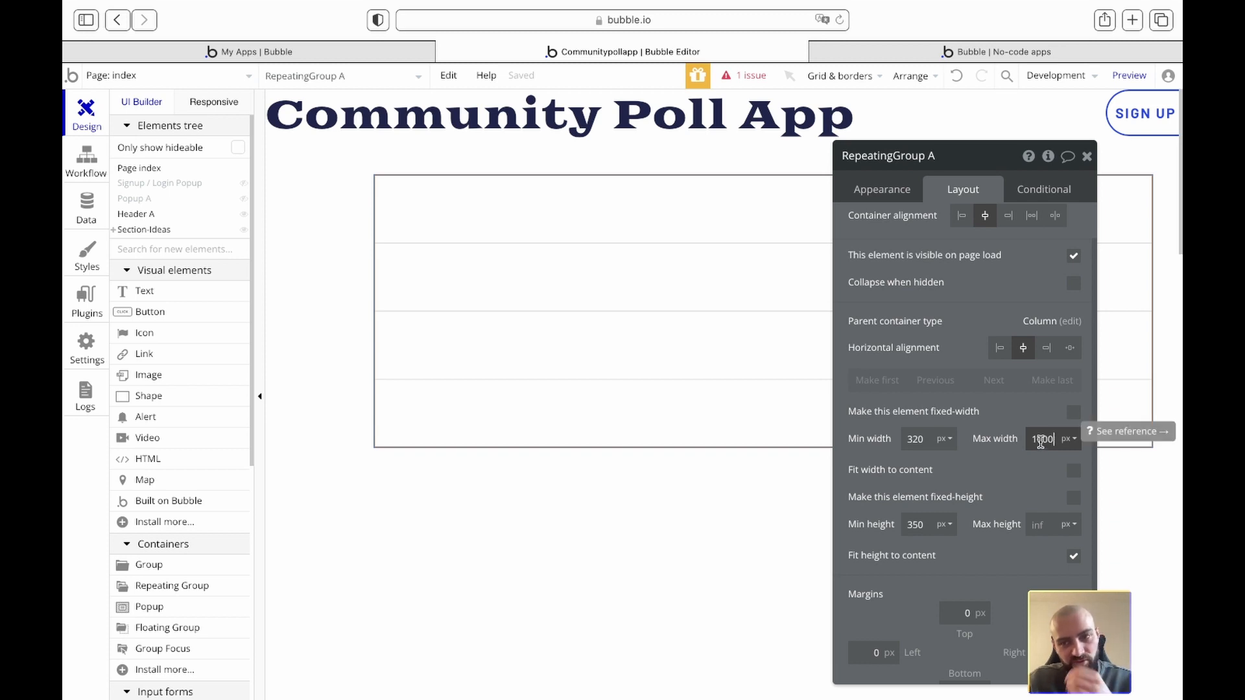
double_click(1041, 441)
type("80")
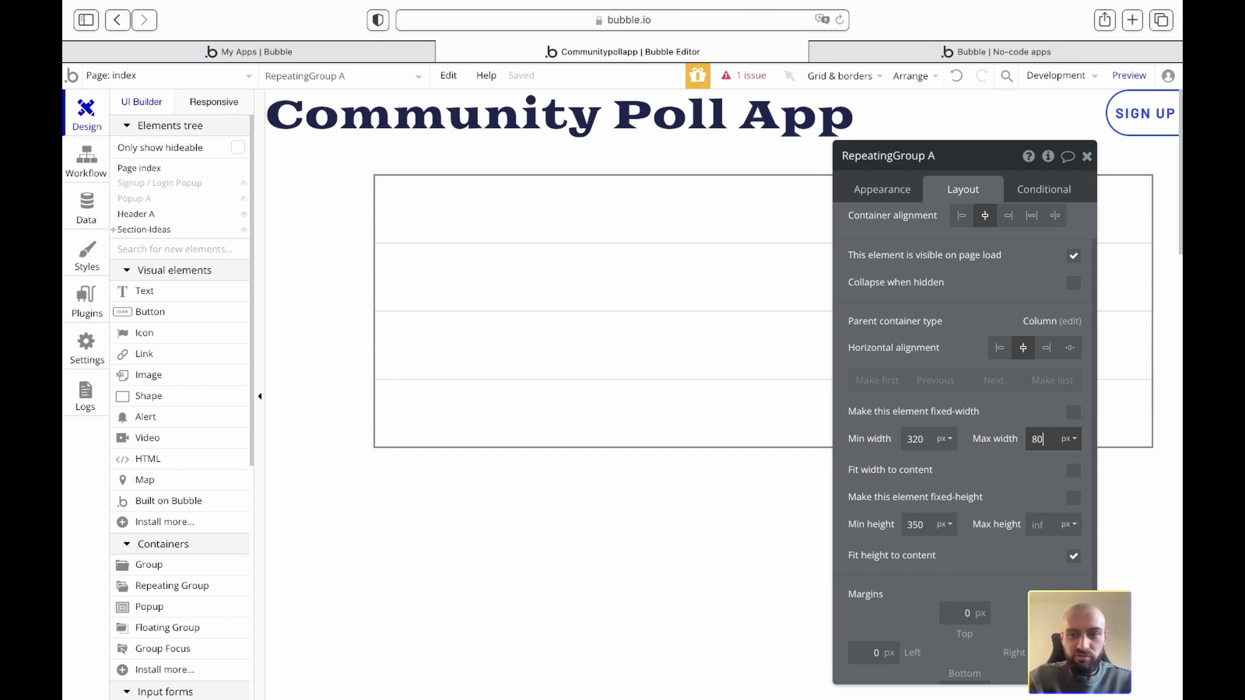
left_click(1086, 157)
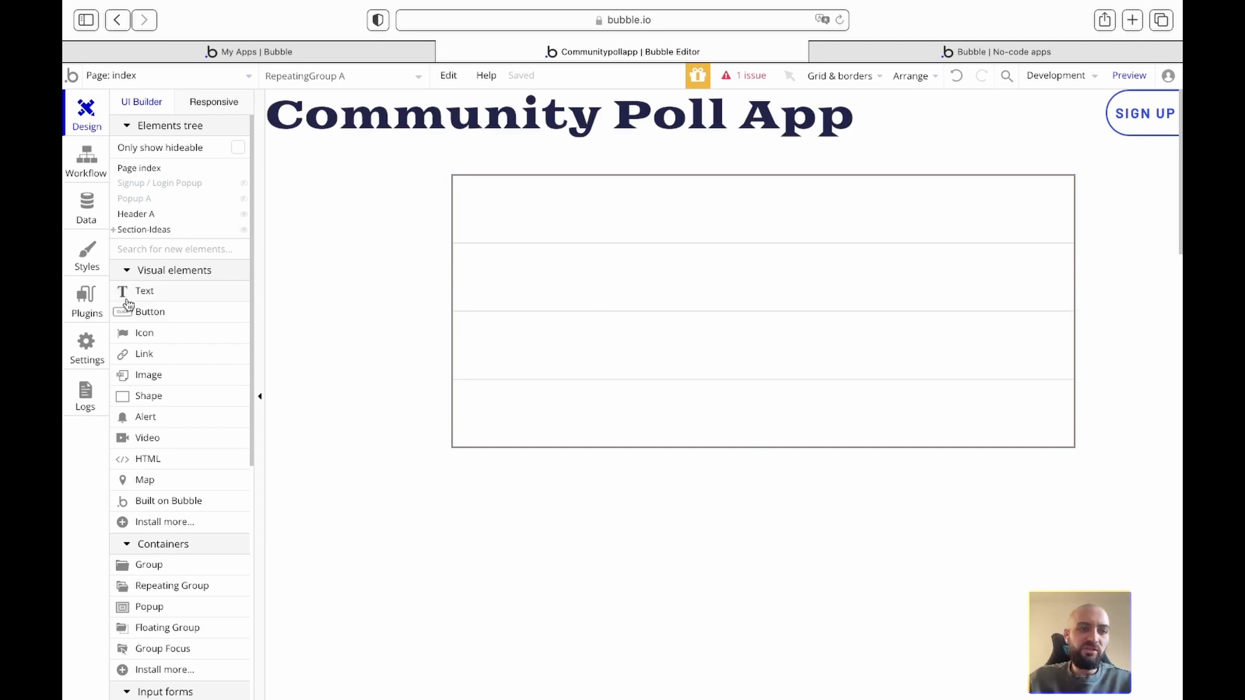
Step: Add a Text element to the repeating group's first cell and check the idea row's planned content on the wireframe board
left_click_drag(128, 300, 504, 207)
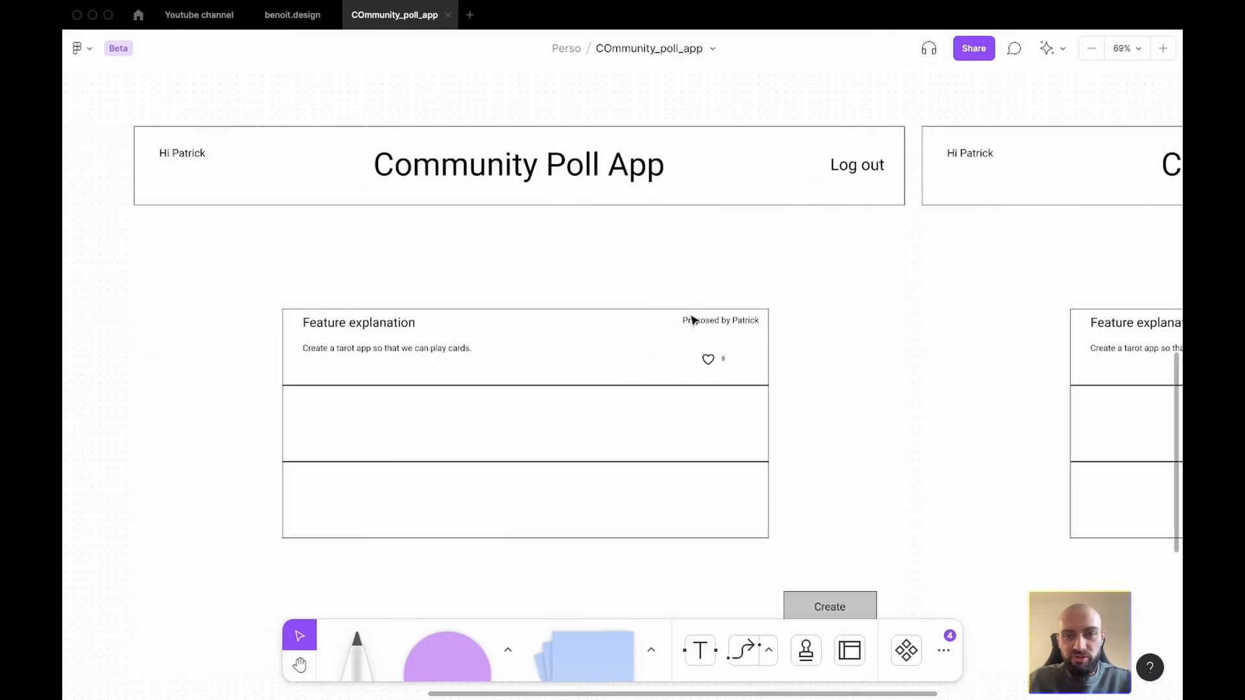
left_click(376, 335)
double_click(359, 323)
left_click(476, 351)
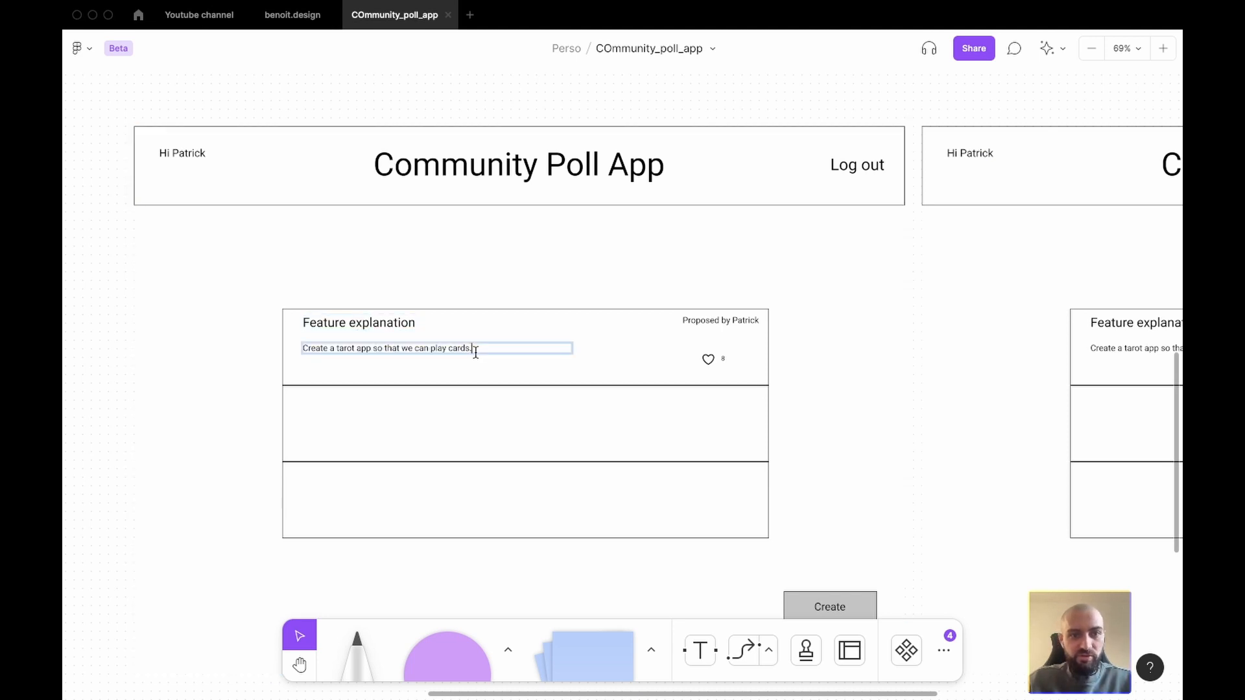
left_click(378, 321)
left_click(403, 347)
left_click(708, 322)
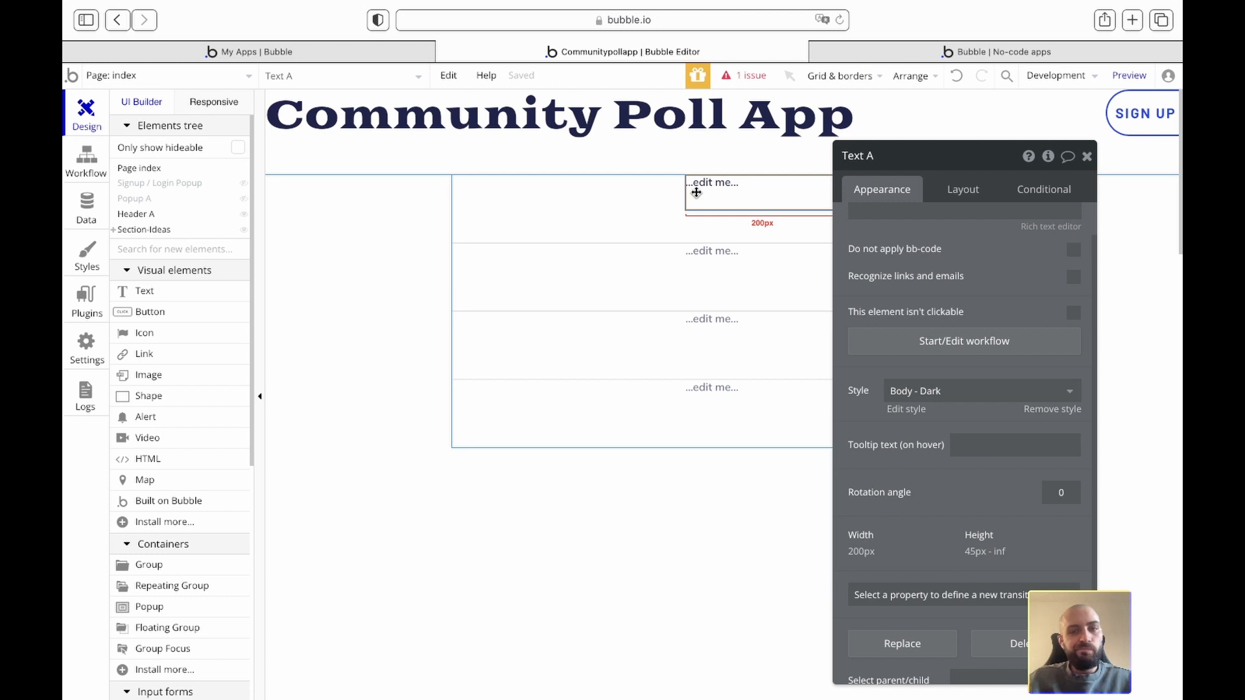
Step: Set the repeating group's type of content to Idea
scroll(951, 277, "up", 2)
triple_click(895, 232)
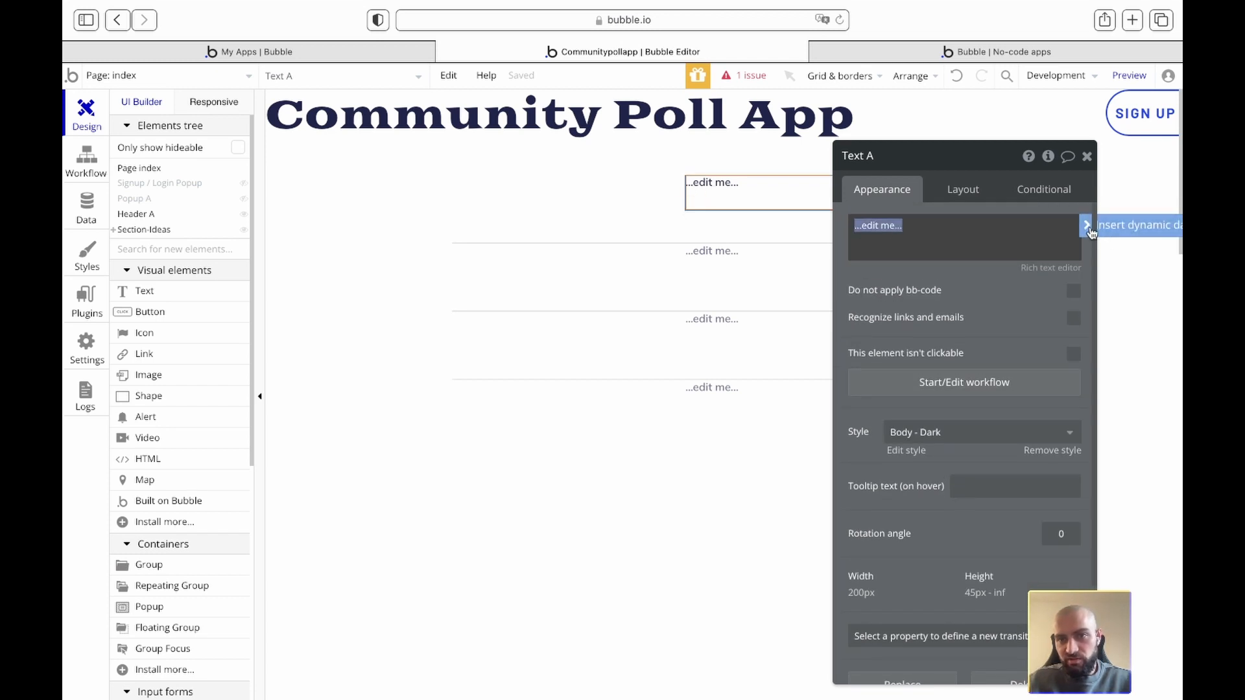
left_click(545, 220)
left_click(1067, 227)
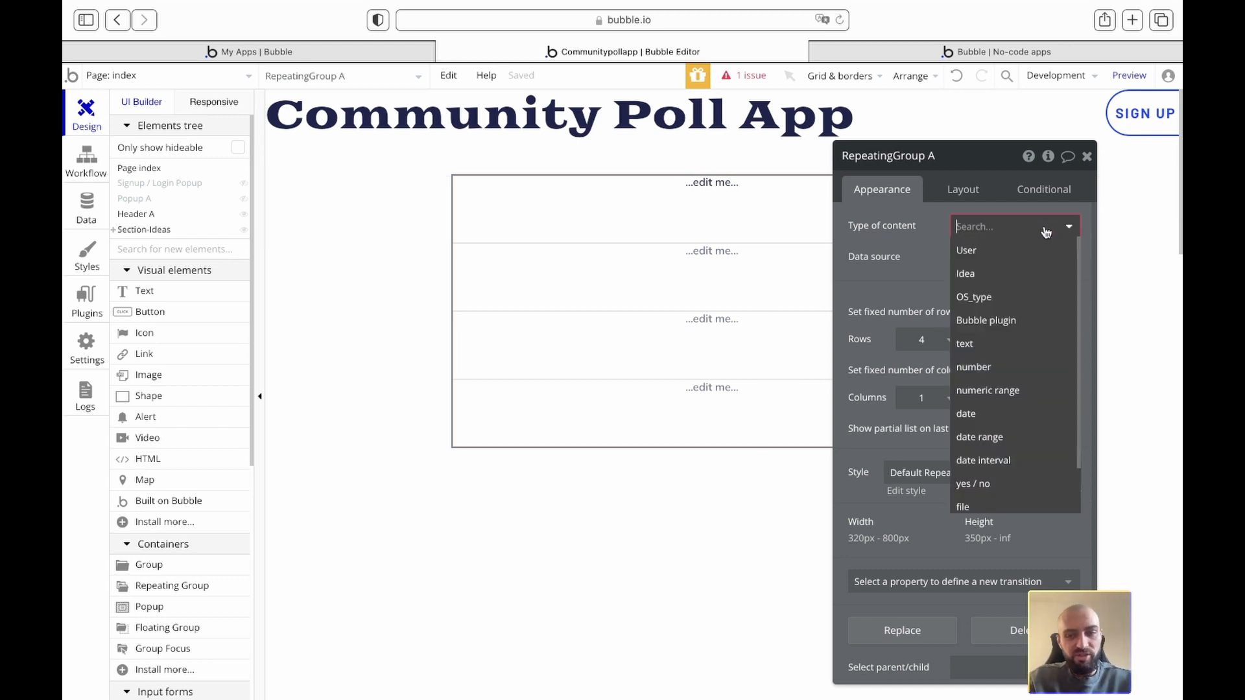
type("ide")
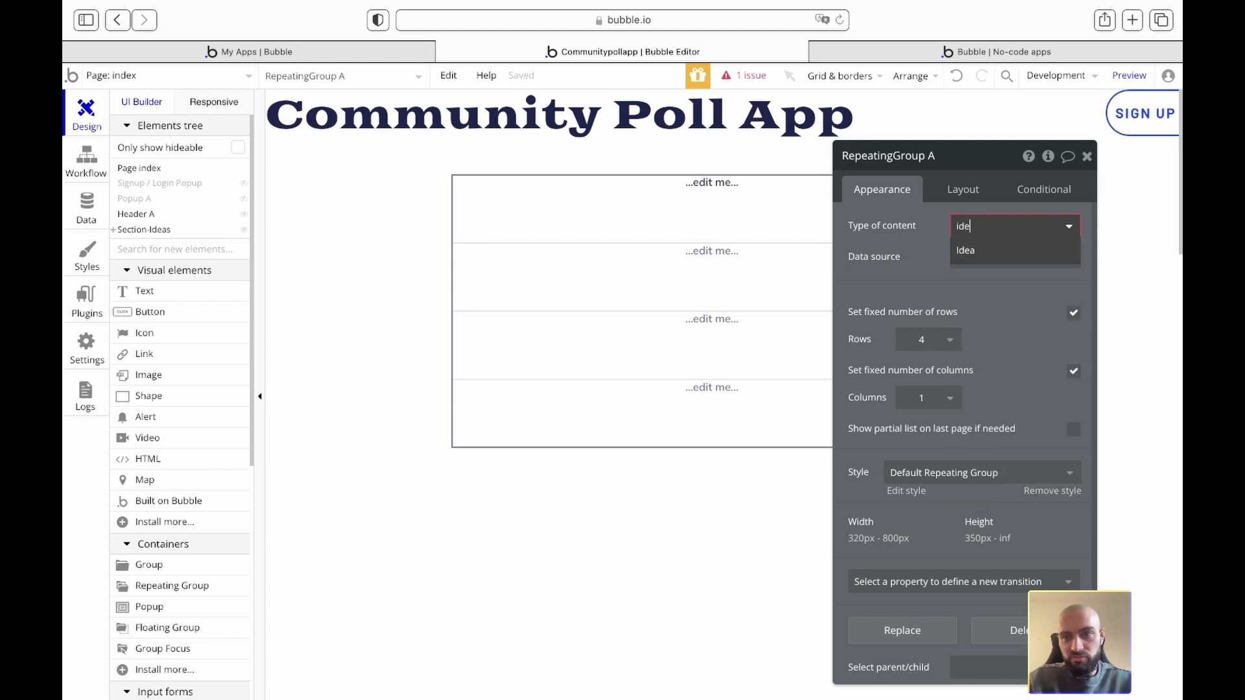
left_click(1017, 261)
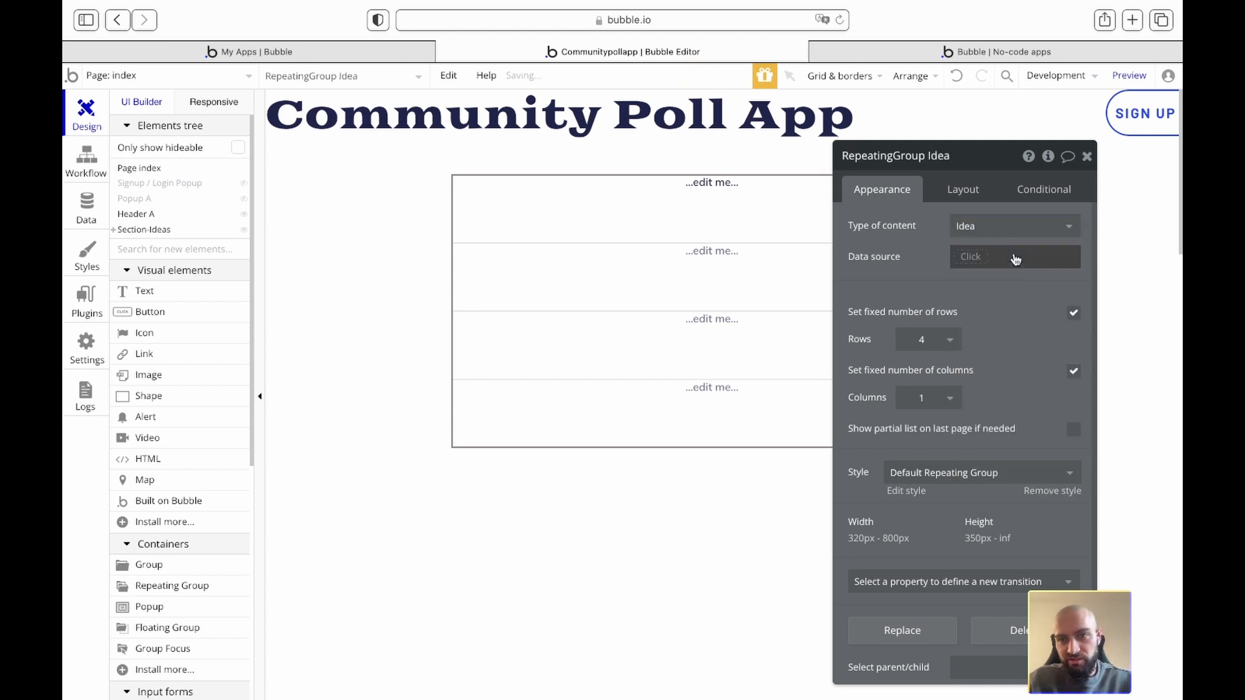
Step: Set the repeating group's data source to a search for the Idea type, without constraints
left_click(970, 259)
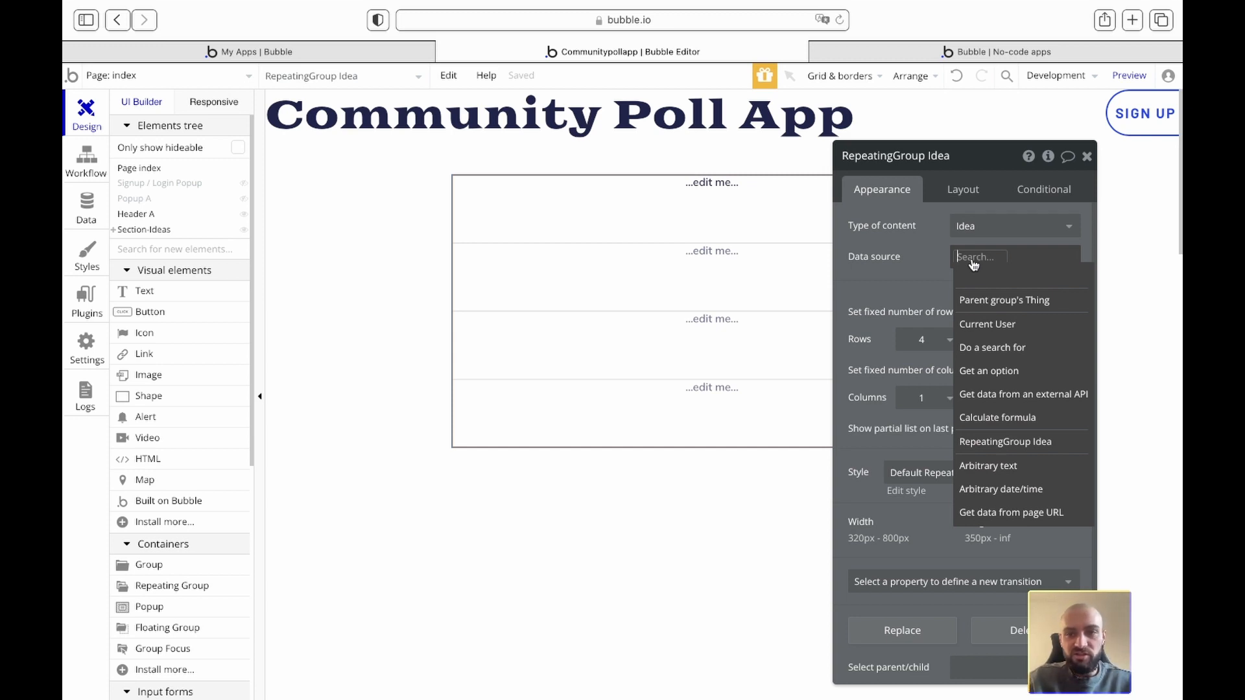
left_click(992, 349)
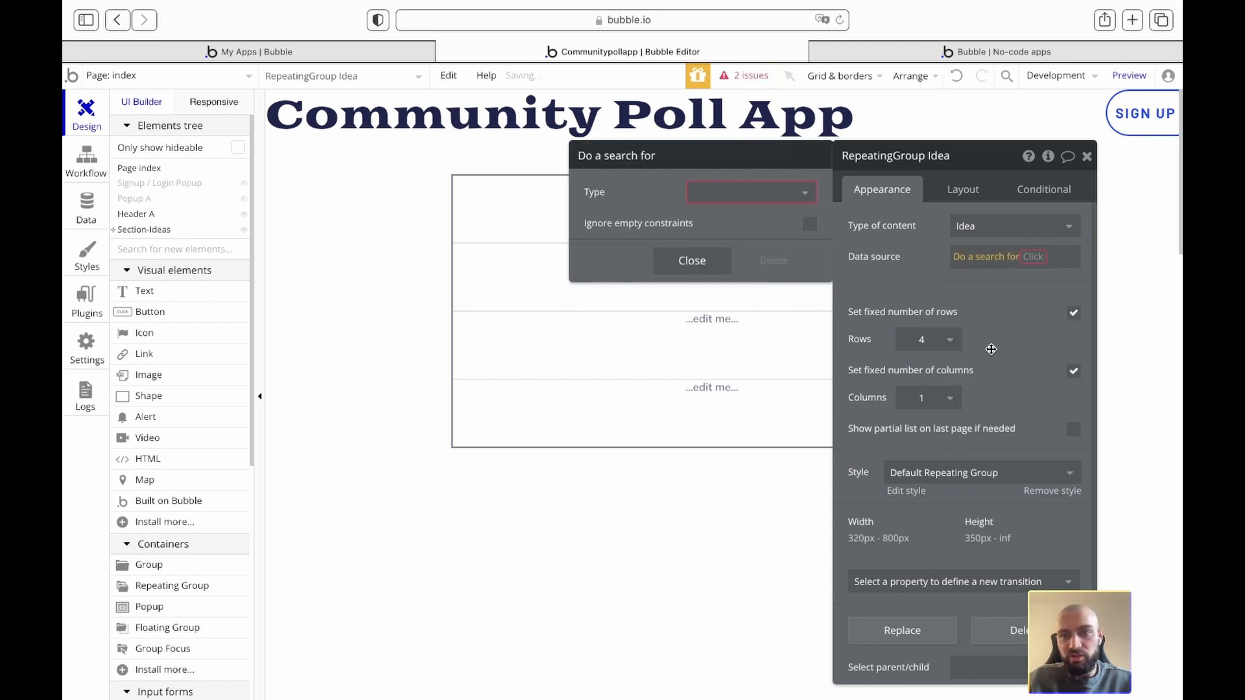
left_click(794, 195)
type("id")
left_click(726, 217)
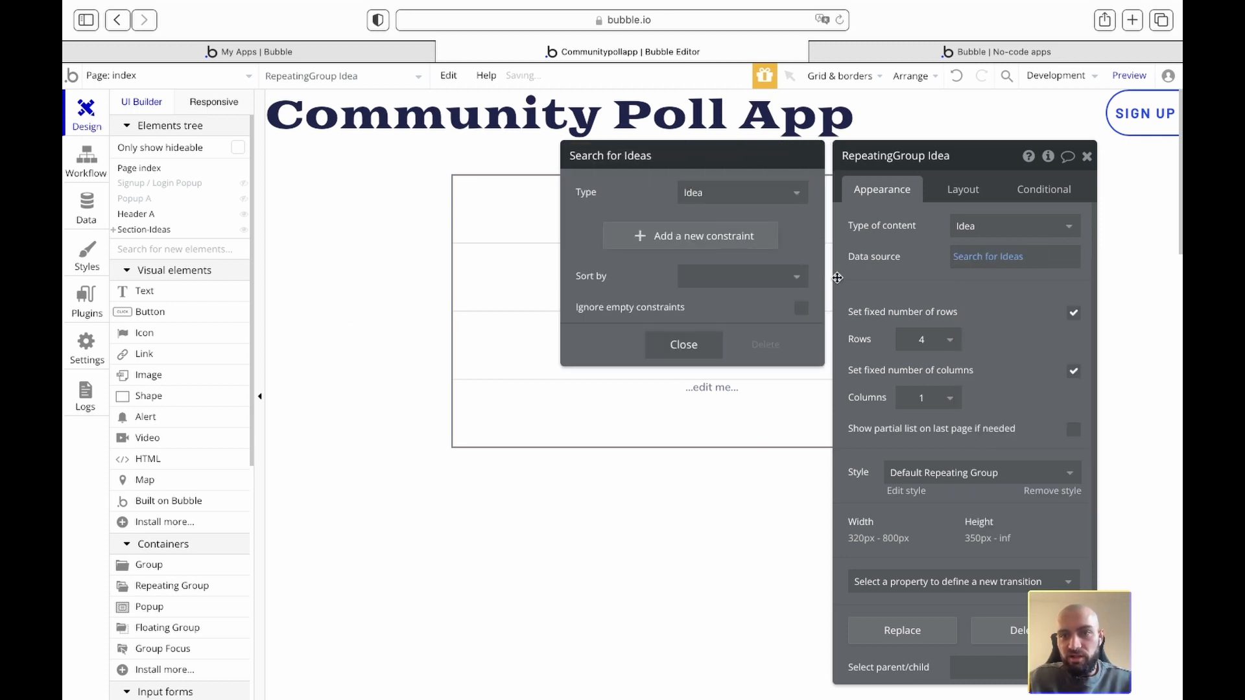
left_click(862, 269)
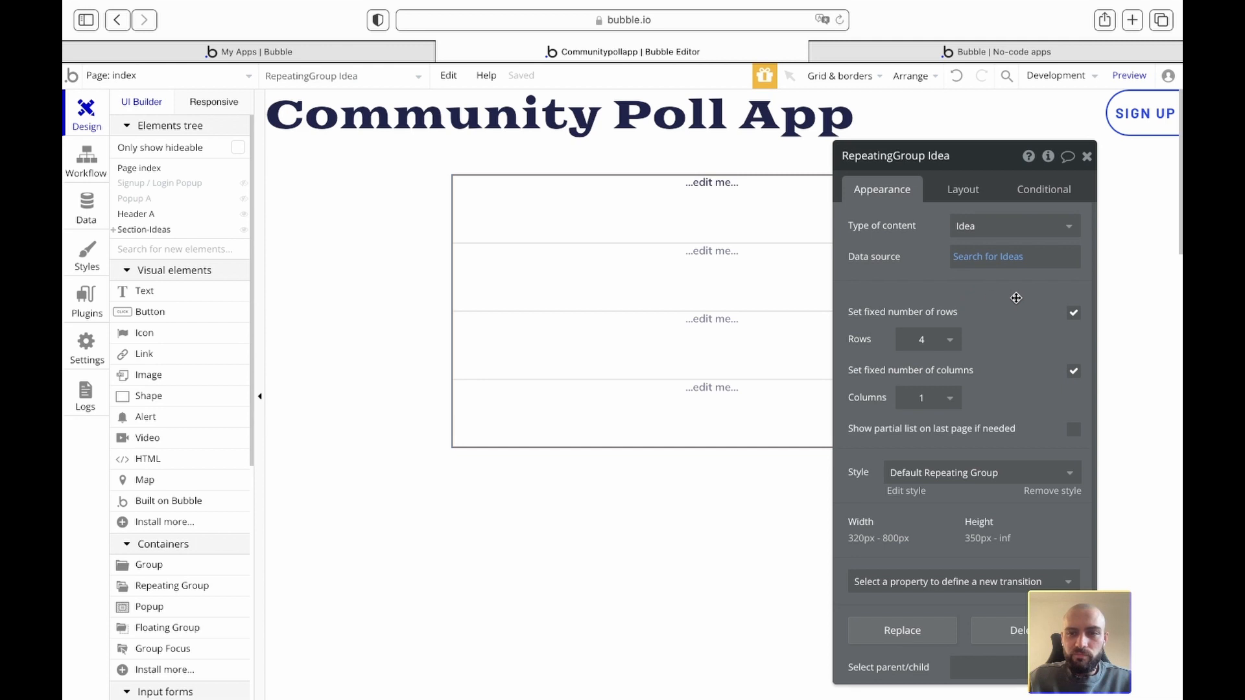
Step: Turn off the fixed number of rows for the repeating group and review its layout settings
left_click(1074, 315)
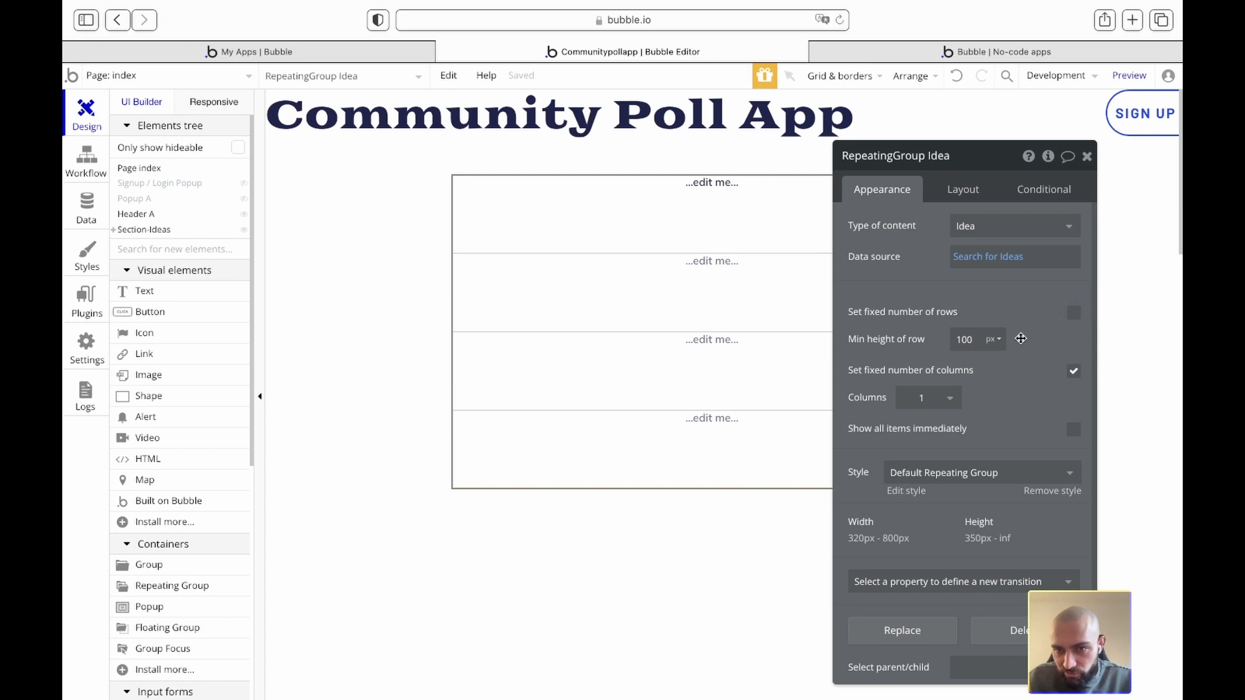
scroll(990, 422, "down", 2)
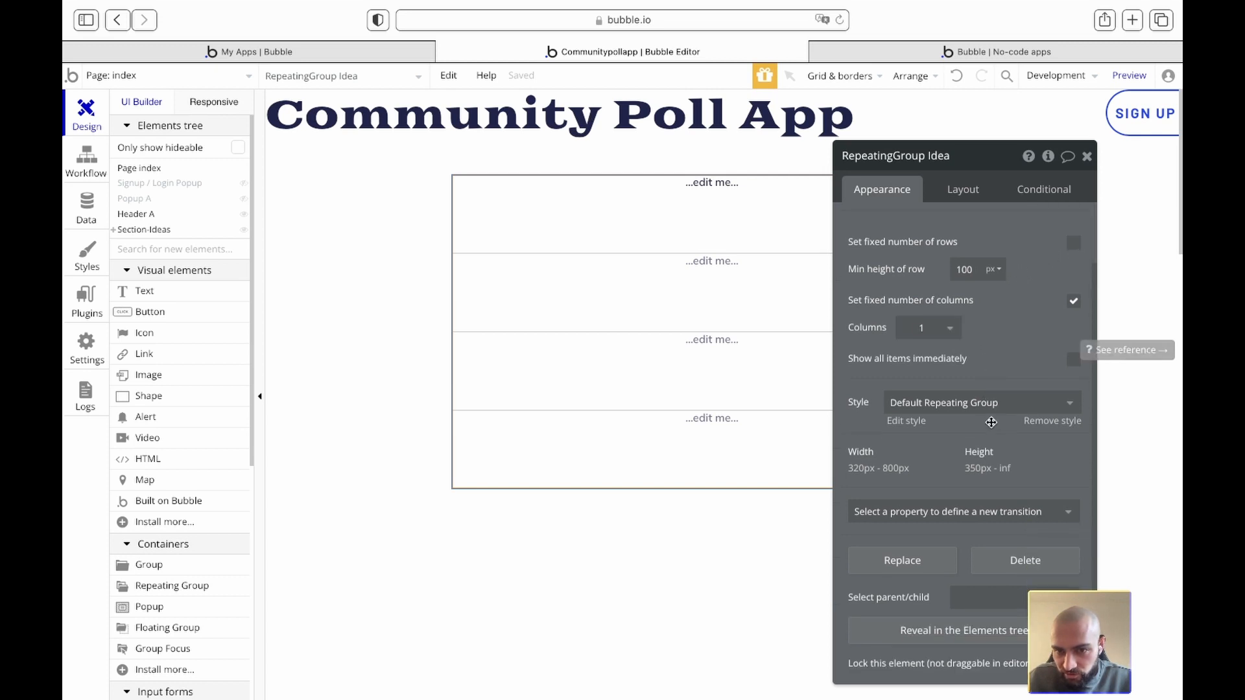
scroll(991, 422, "up", 2)
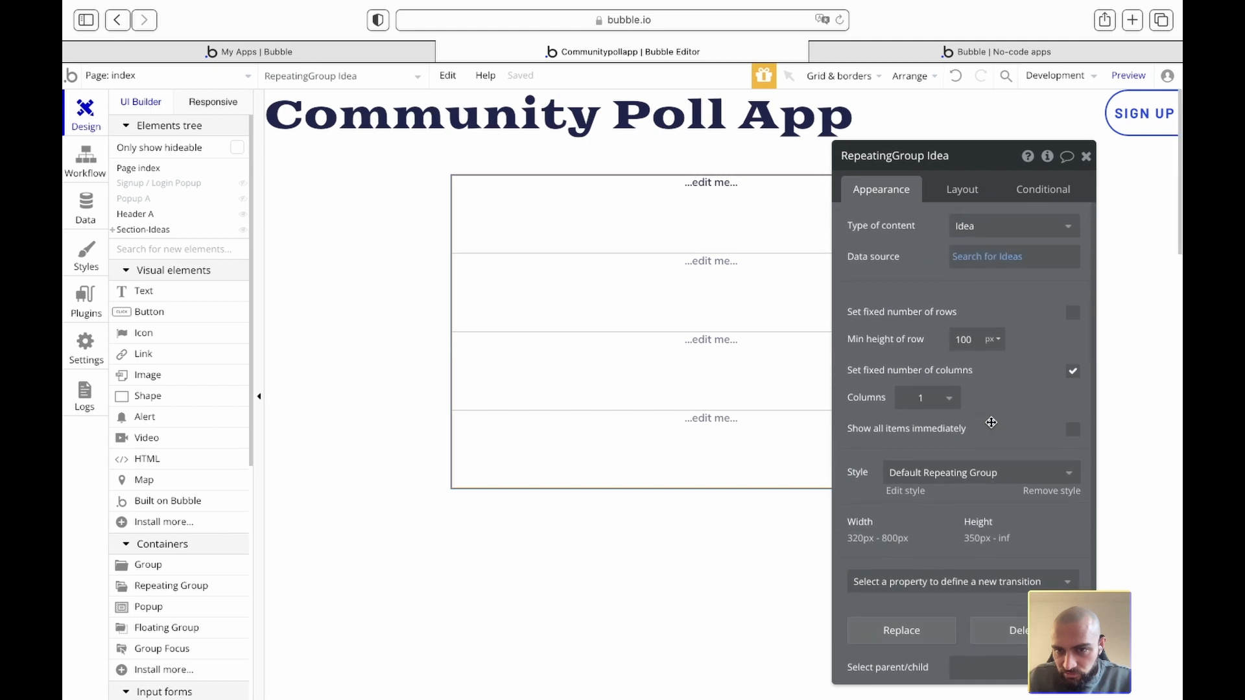
left_click(963, 188)
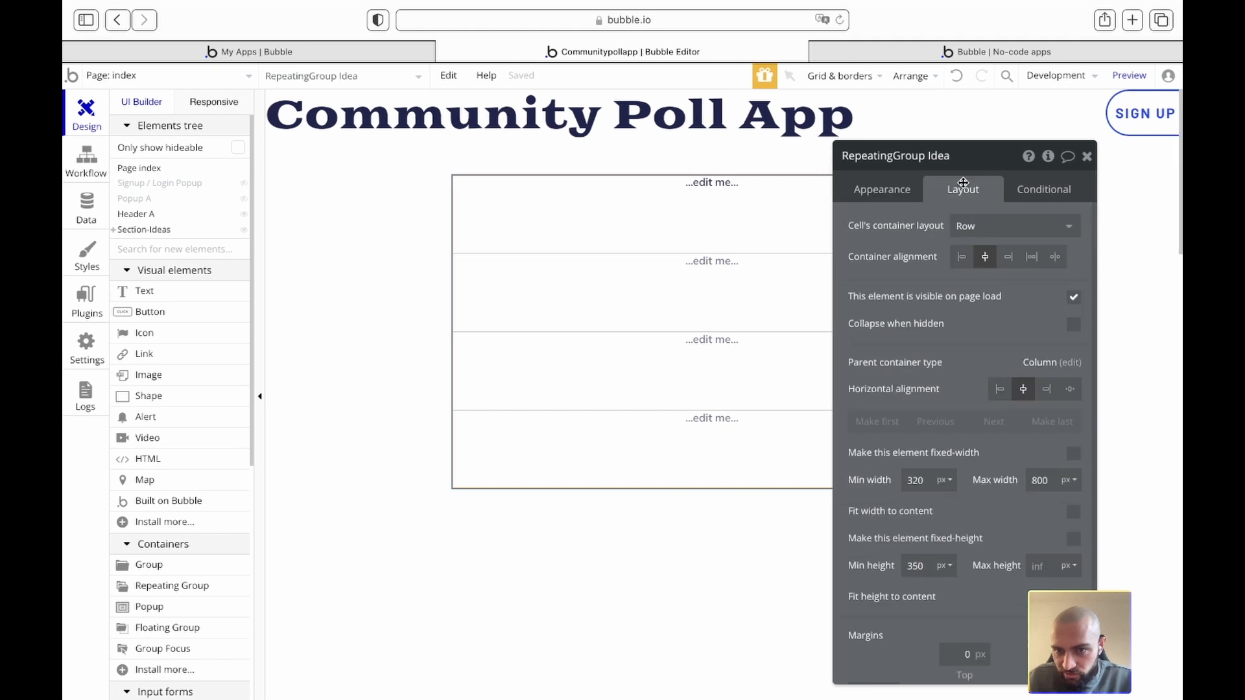
scroll(957, 396, "down", 1)
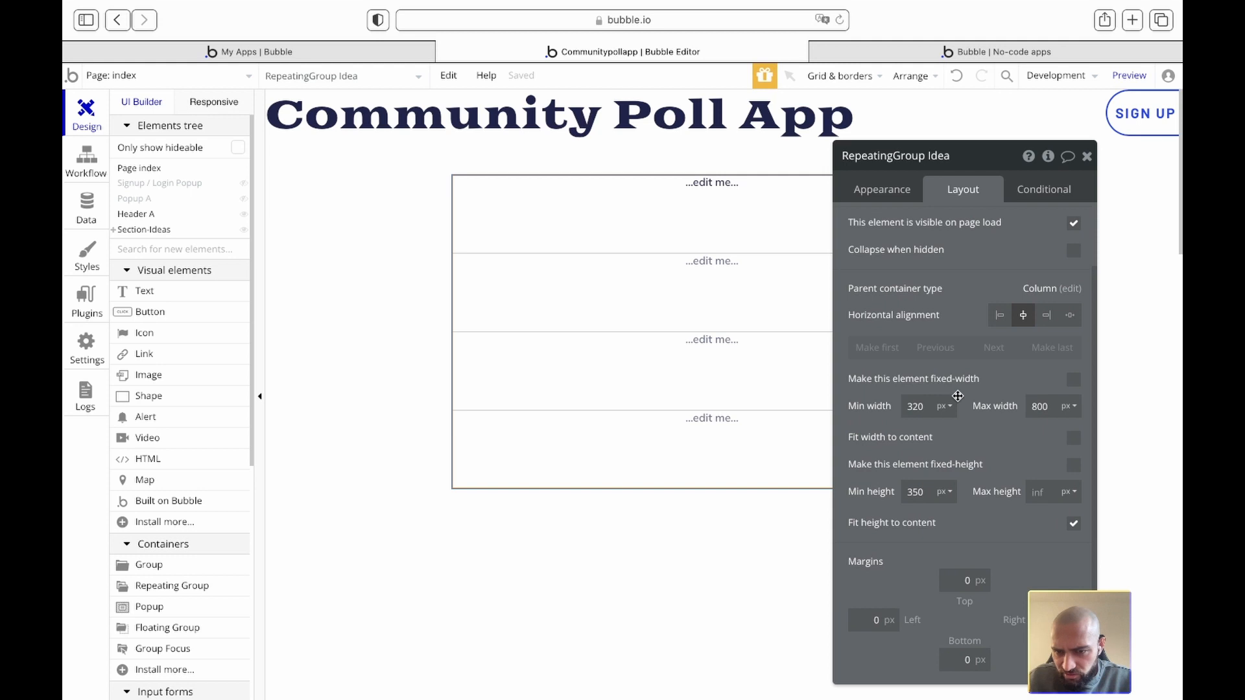
scroll(957, 397, "up", 1)
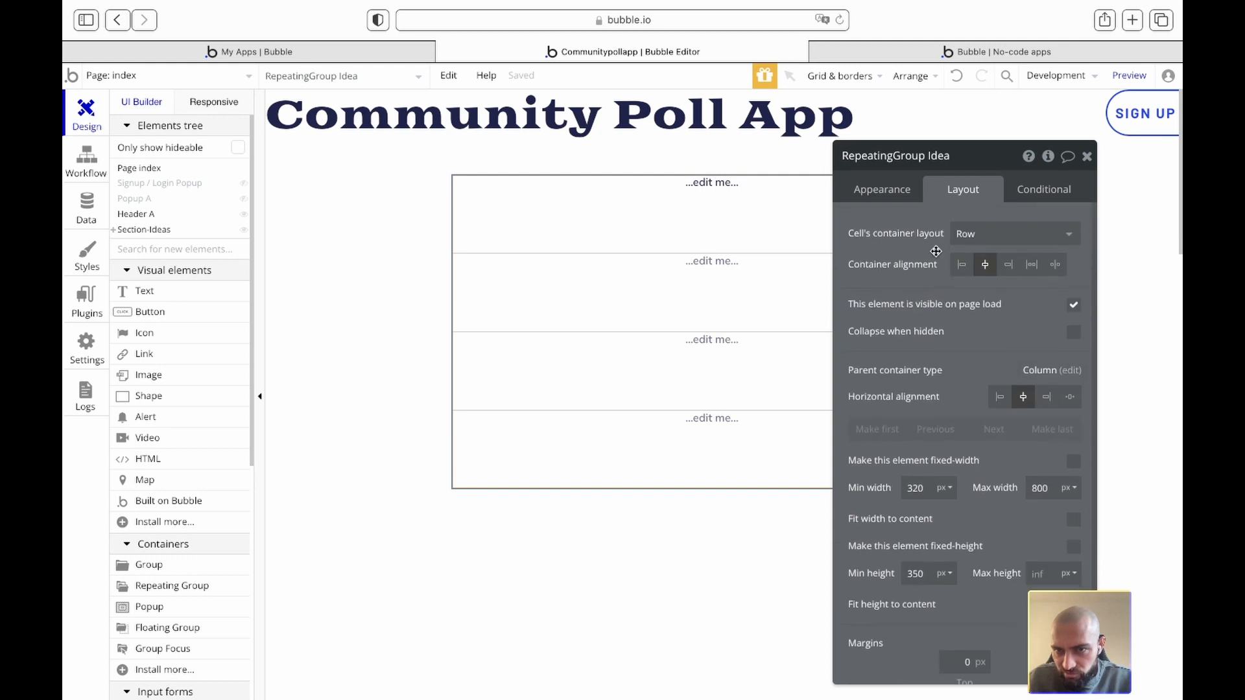
left_click(893, 188)
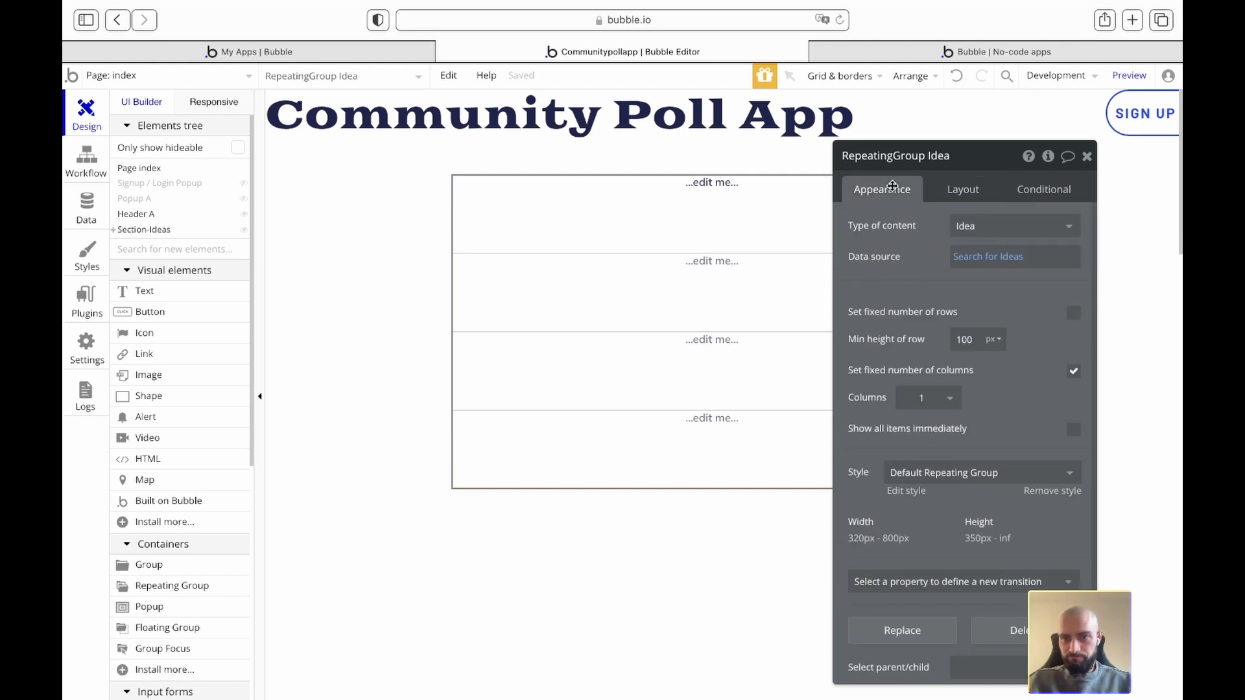
Step: Replace the placeholder text in the repeating group's first cell with the dynamic expression Current cell's Idea's Type's Display
left_click(712, 183)
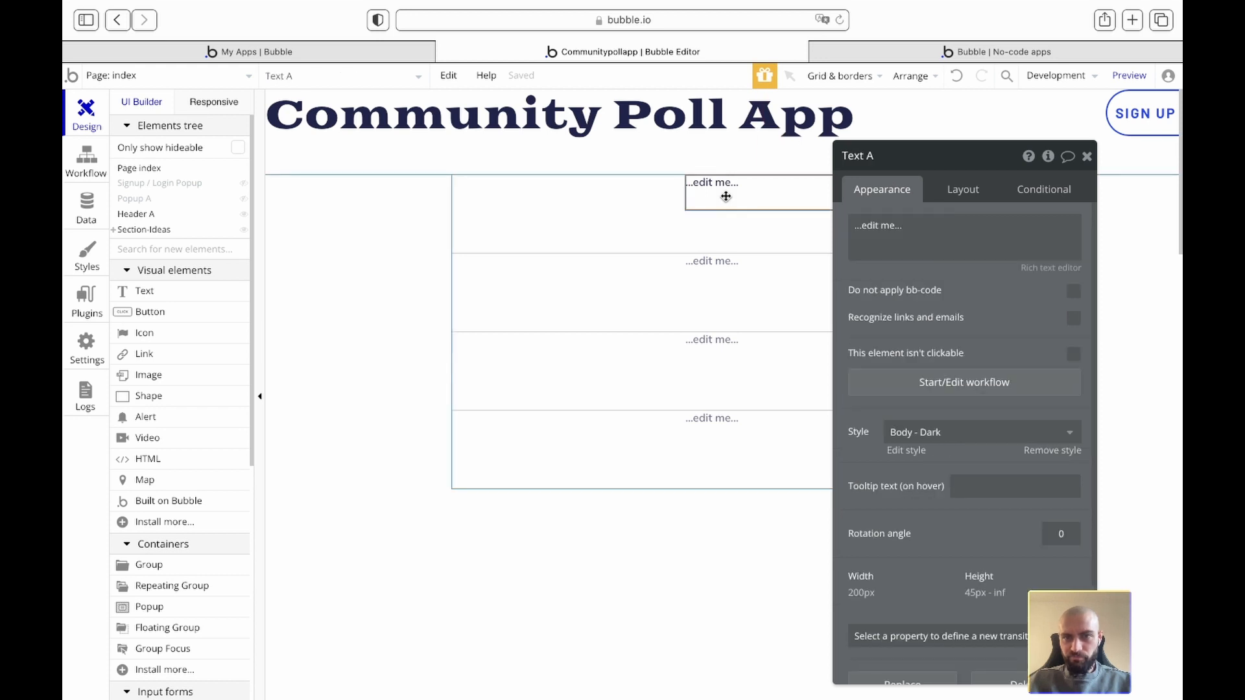
triple_click(924, 227)
key("BackSpace")
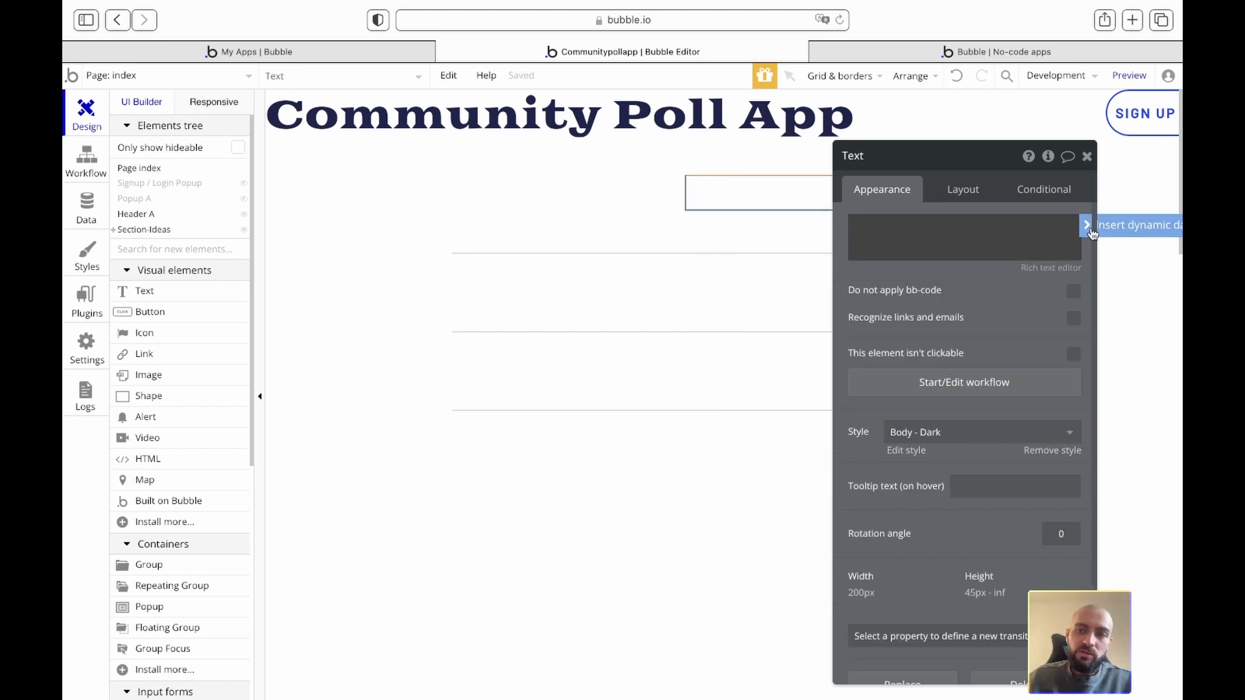
left_click(1090, 229)
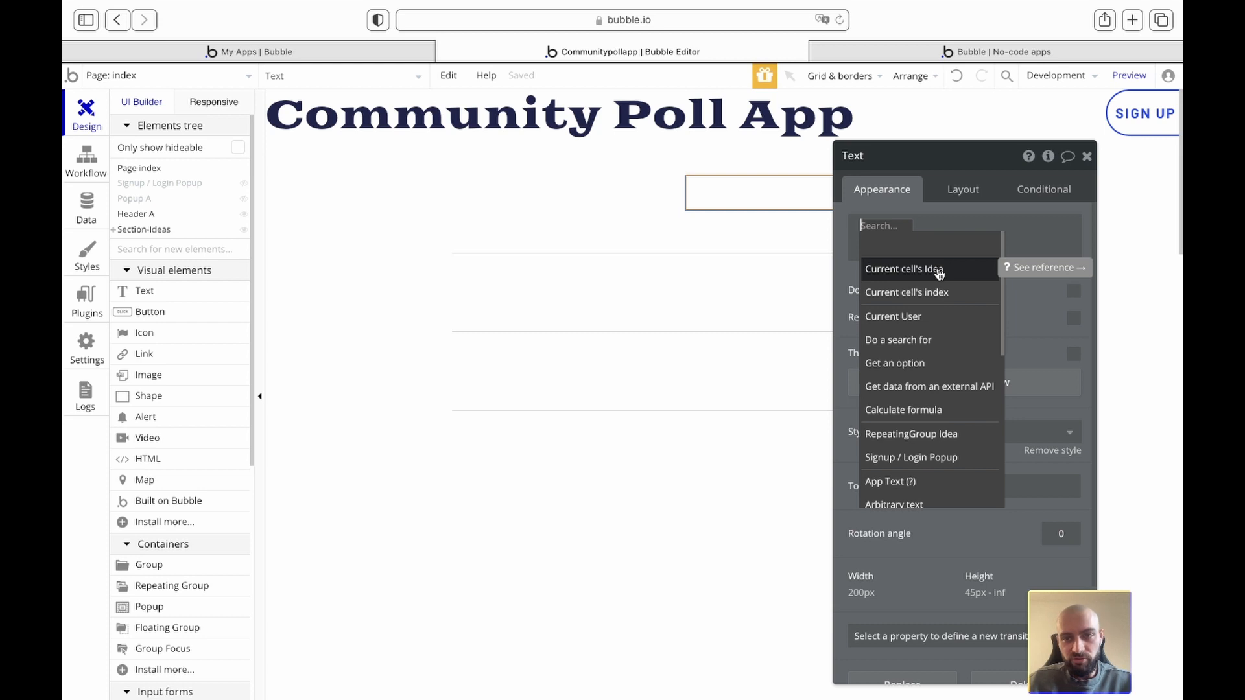
left_click(938, 272)
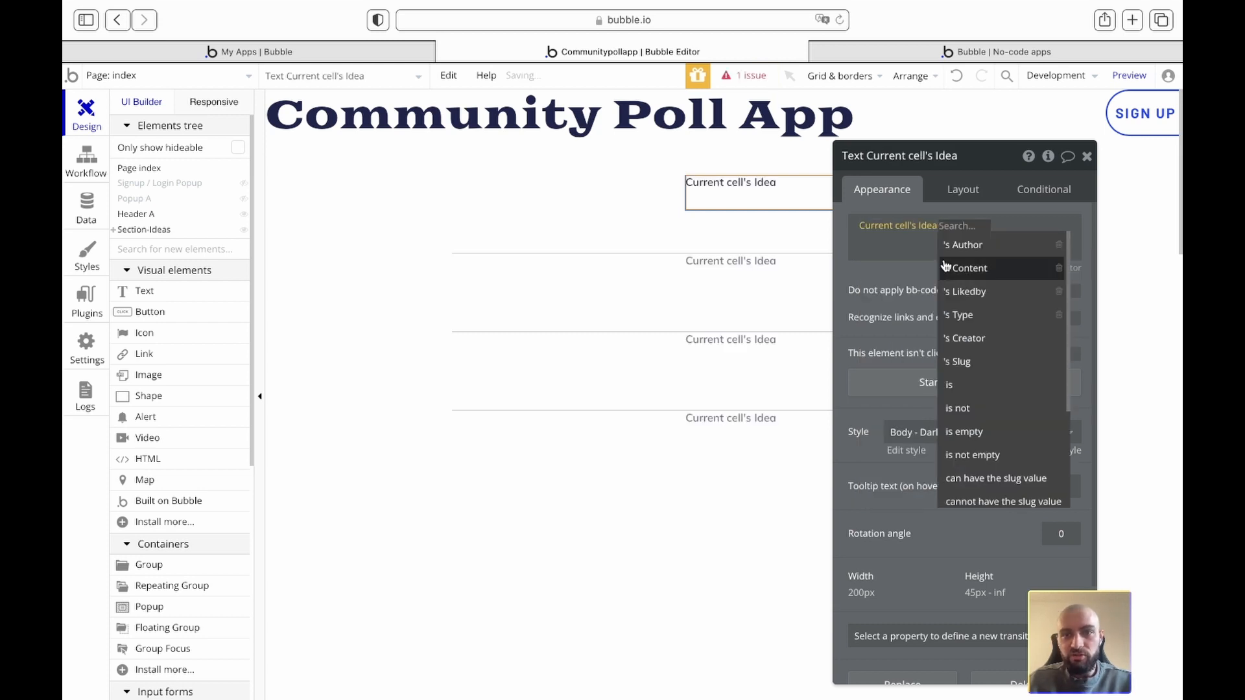
left_click(974, 315)
left_click(995, 249)
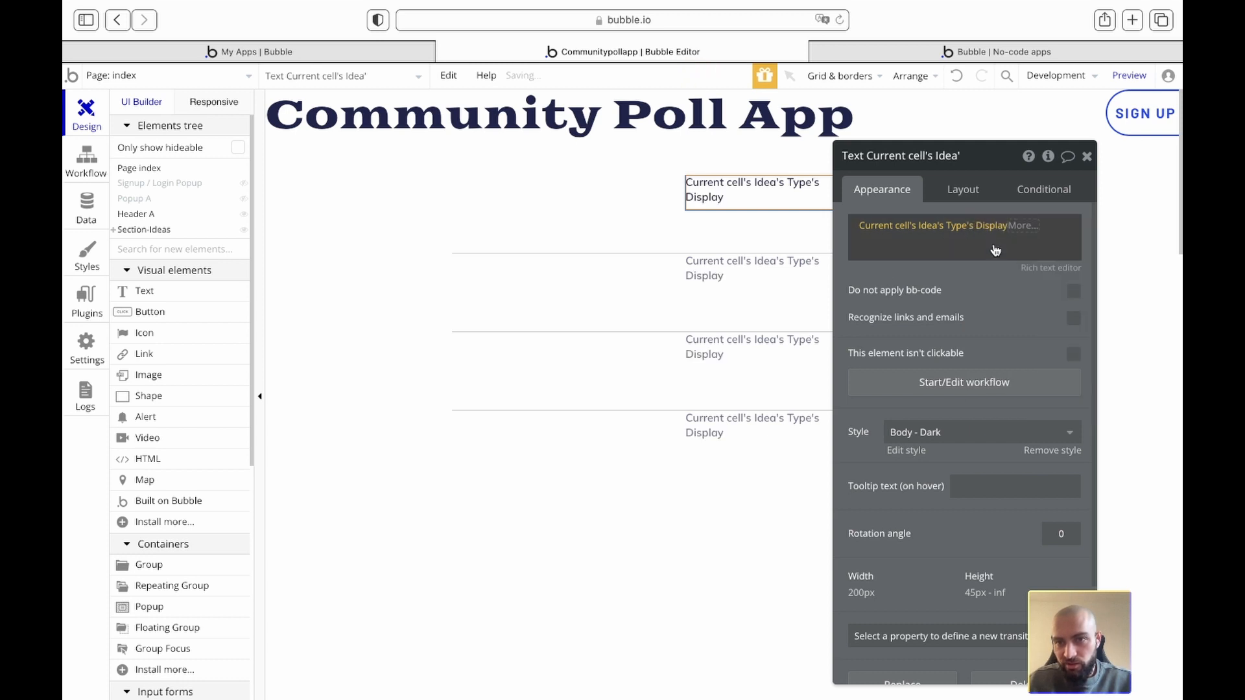
left_click(1087, 156)
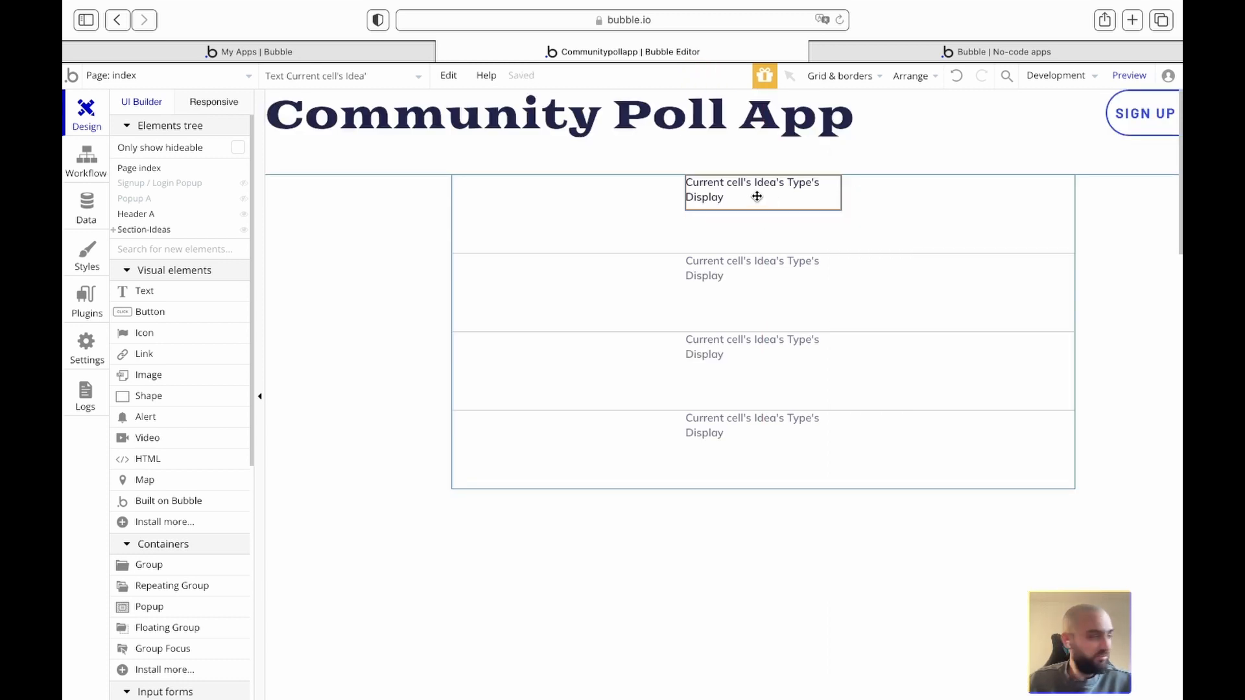
Step: Add two copies of the type text to the cell and set the middle one to Current cell's Idea's Content
key("super+v")
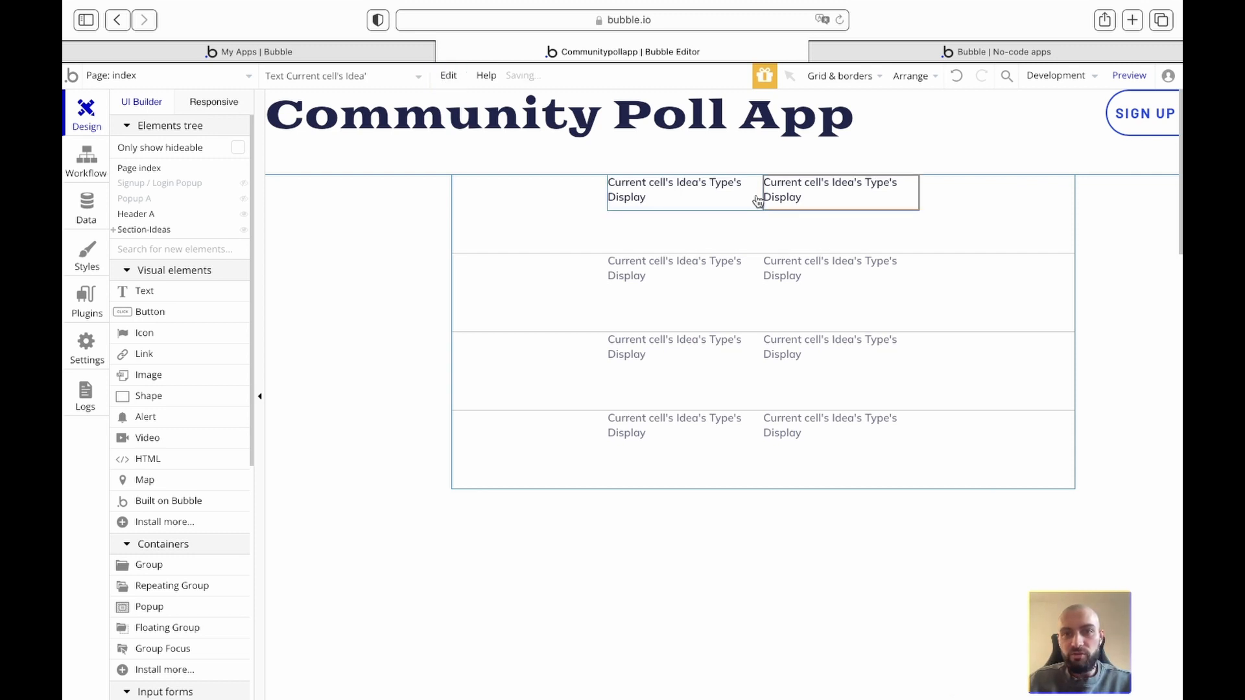
key("super+v")
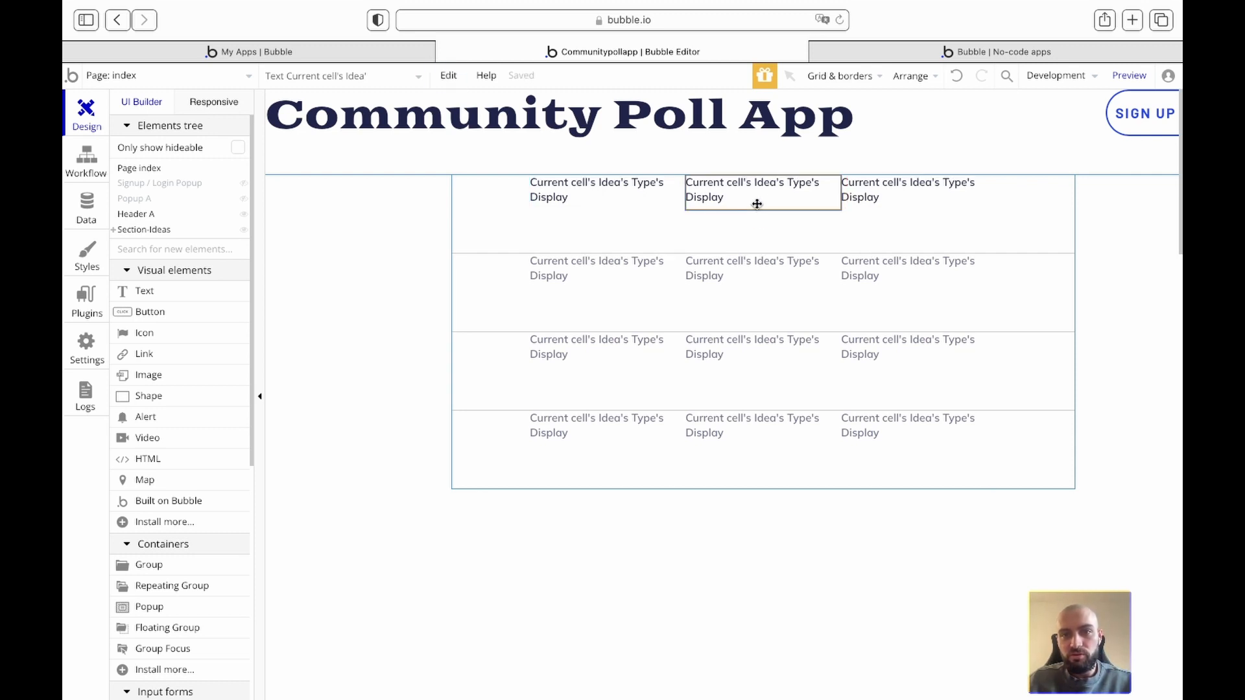
double_click(756, 204)
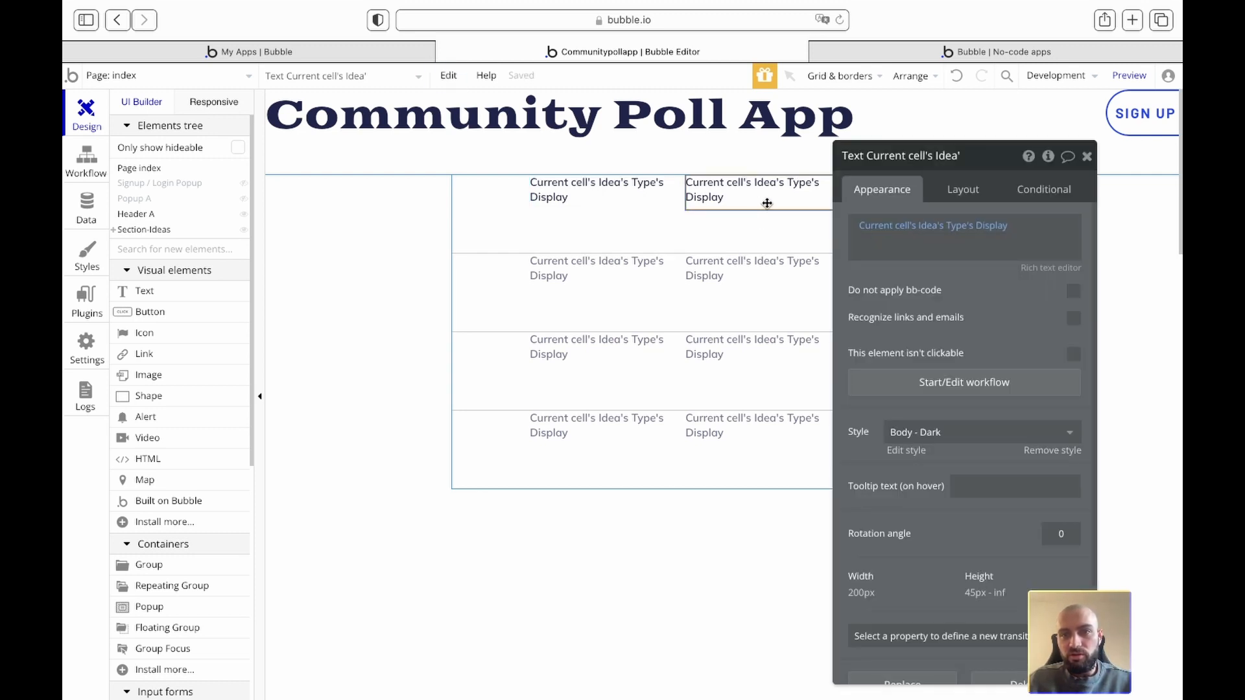
left_click(978, 230)
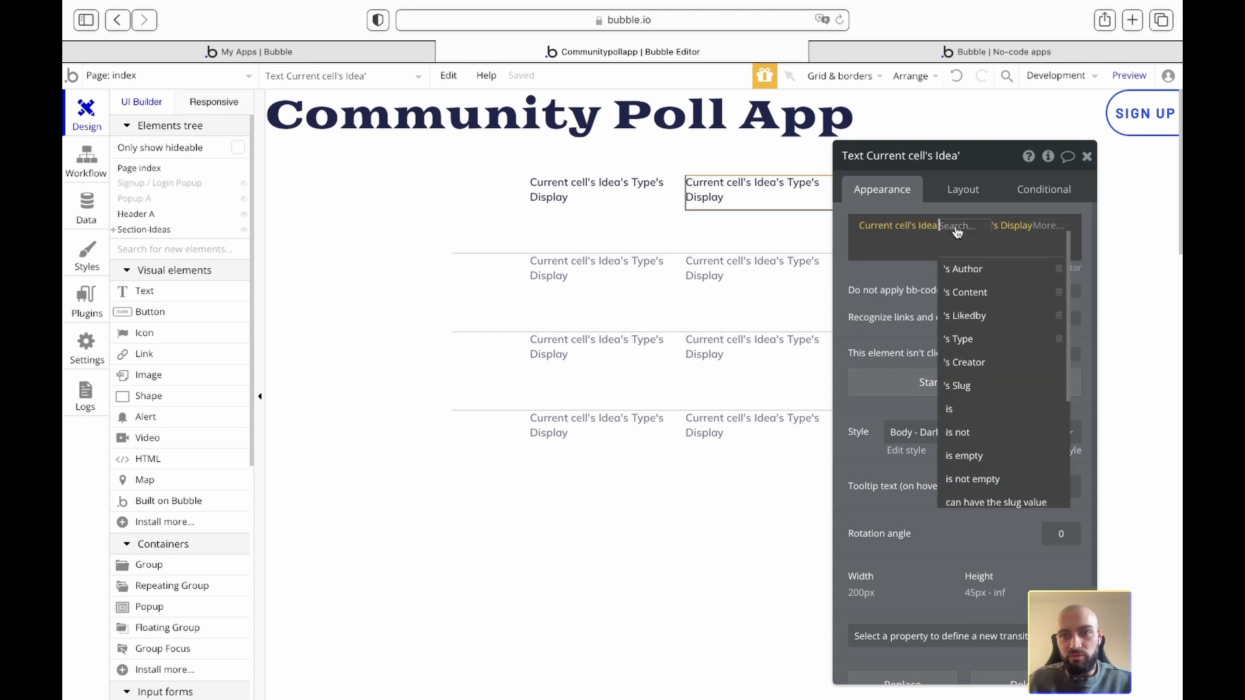
left_click(965, 289)
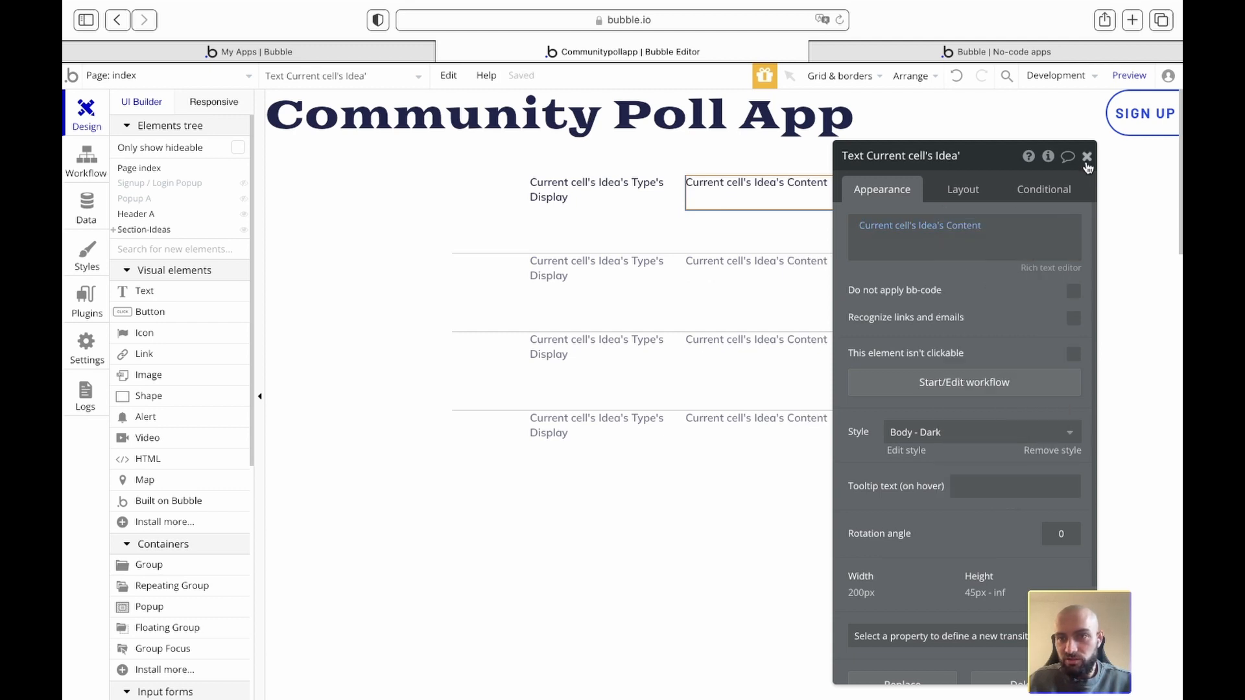
left_click(1087, 156)
Step: Set the third text in the cell to Current cell's Idea's Author's Pseudo
left_click(914, 188)
double_click(914, 188)
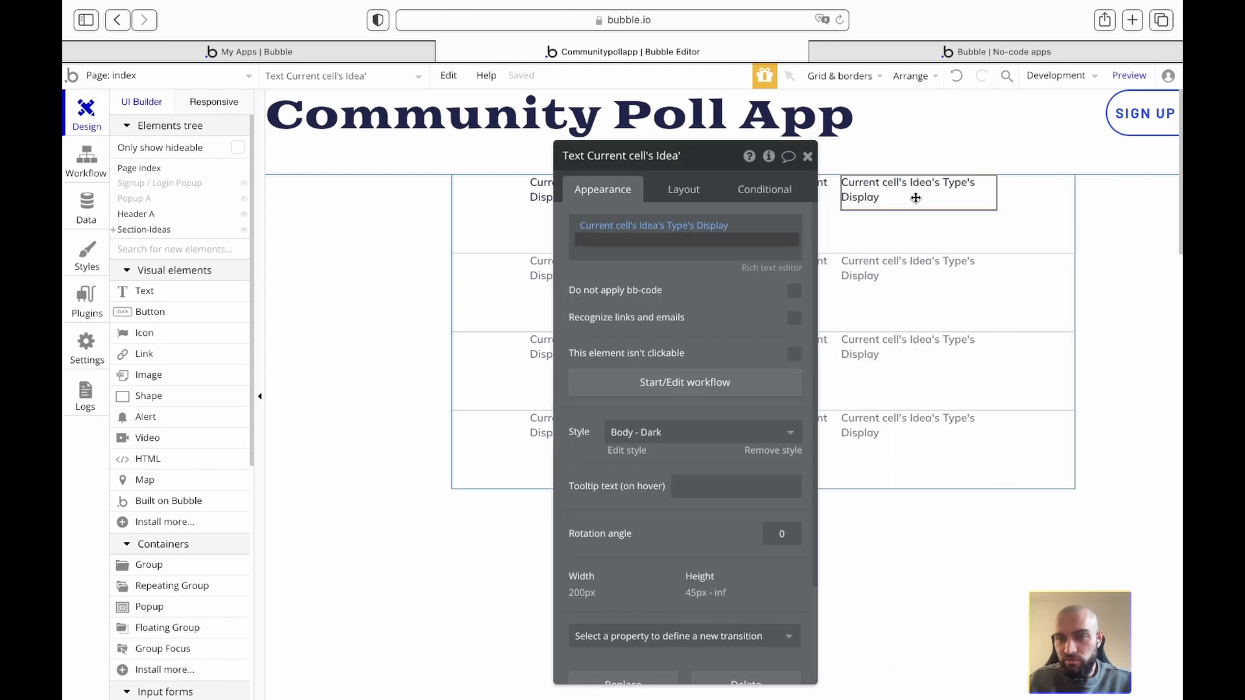
left_click(681, 225)
left_click(686, 270)
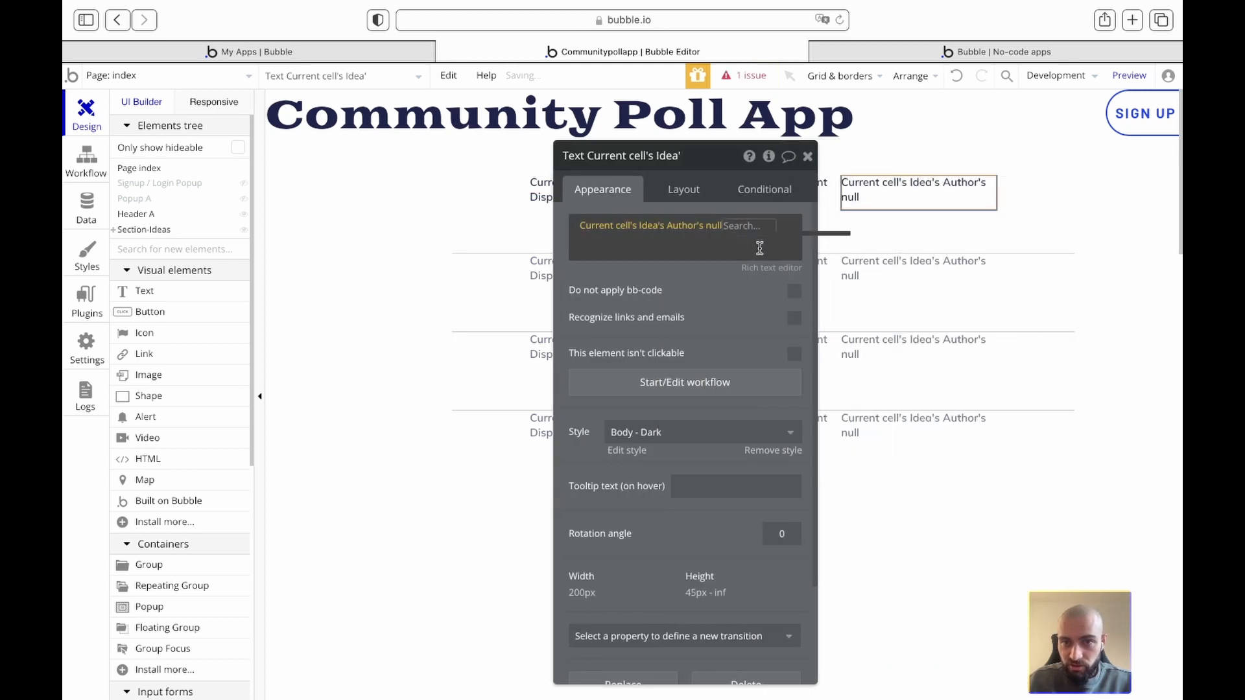
left_click(712, 227)
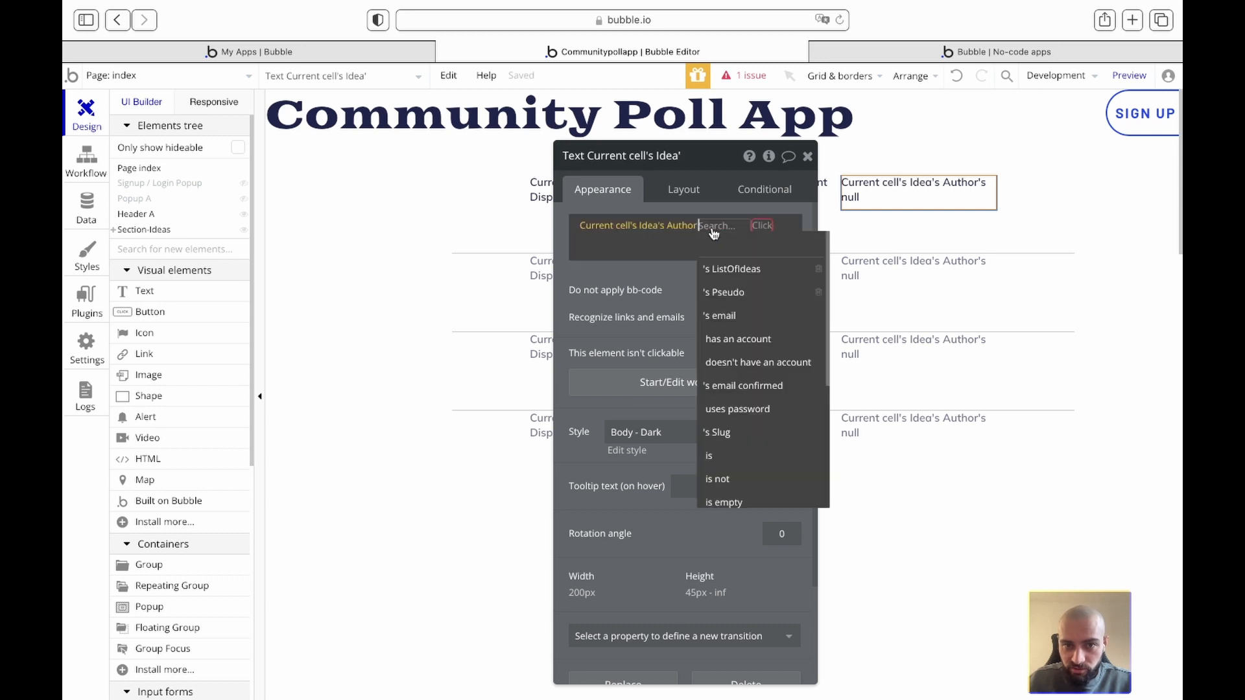
left_click(731, 292)
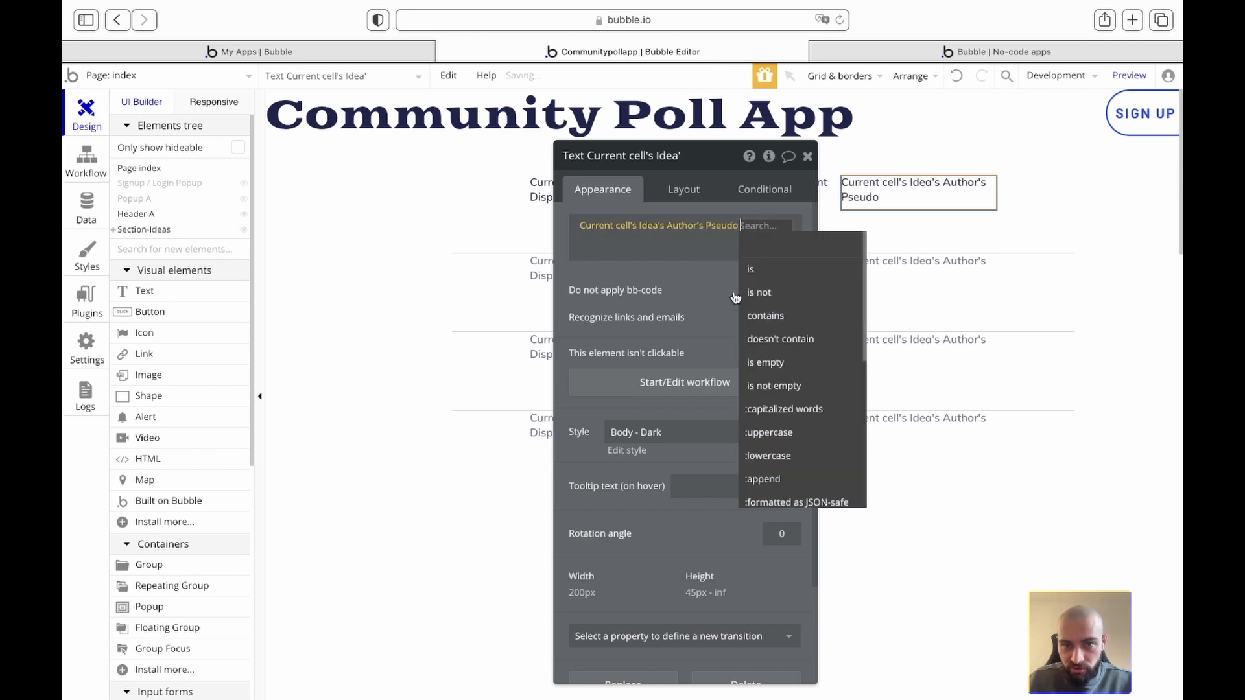
left_click(685, 282)
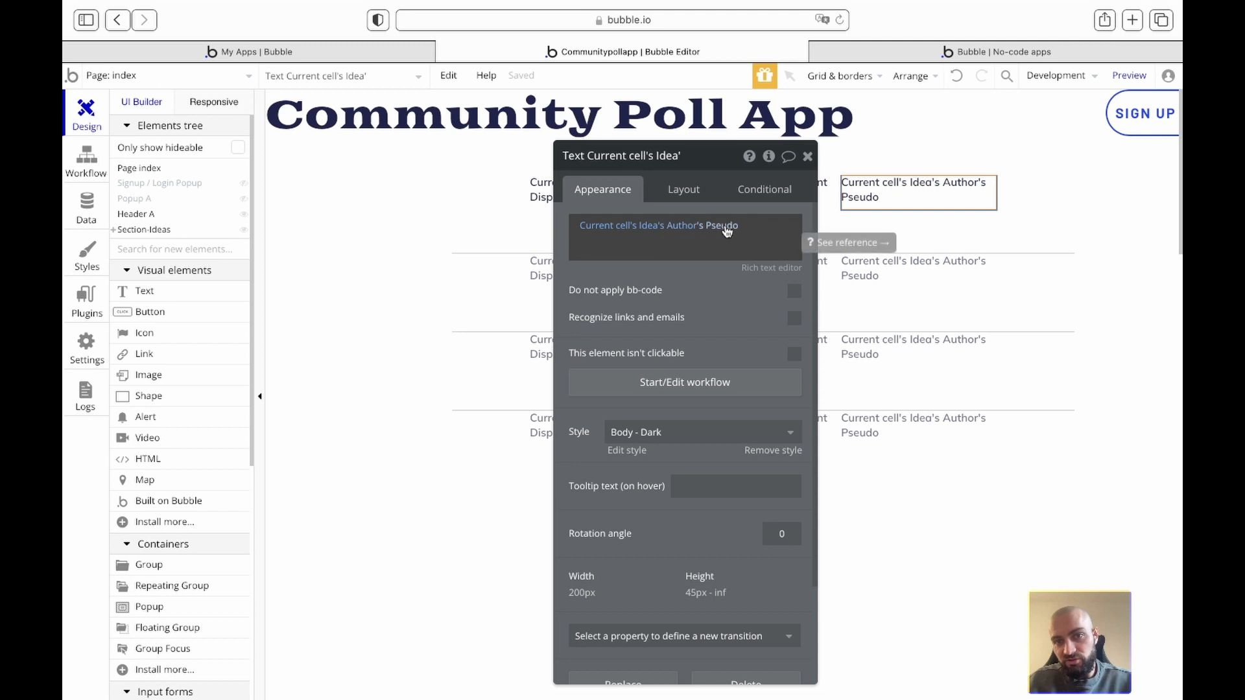
left_click(808, 157)
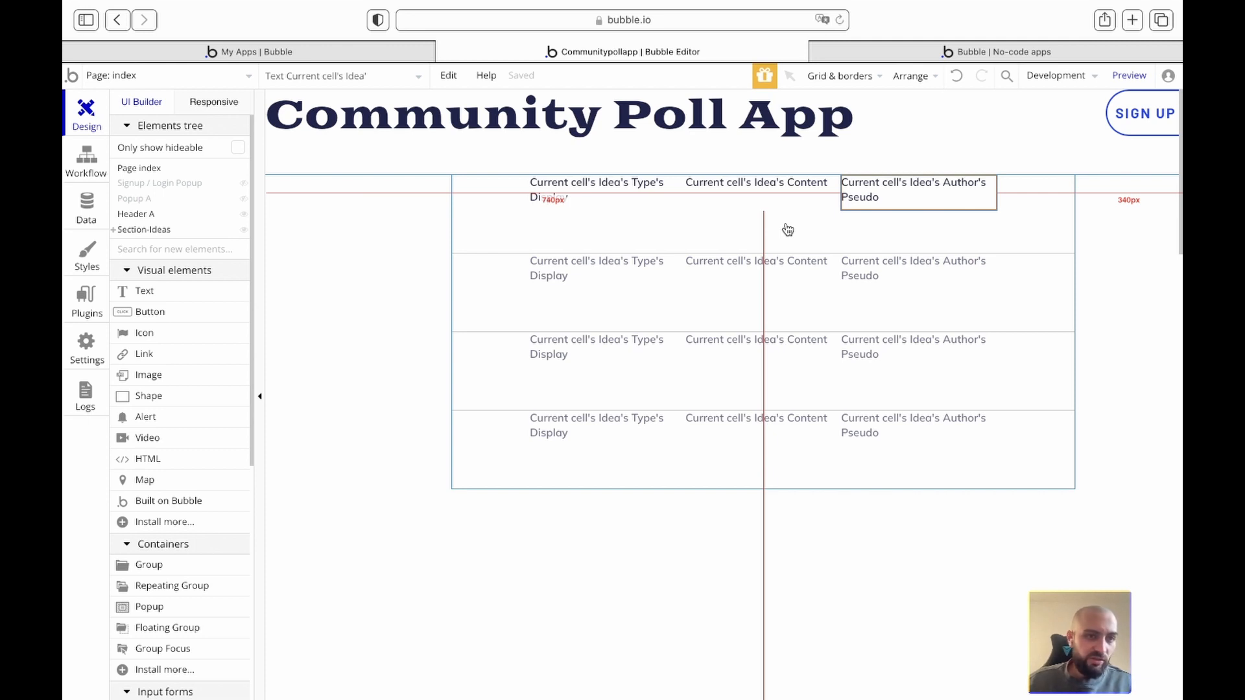
left_click(149, 251)
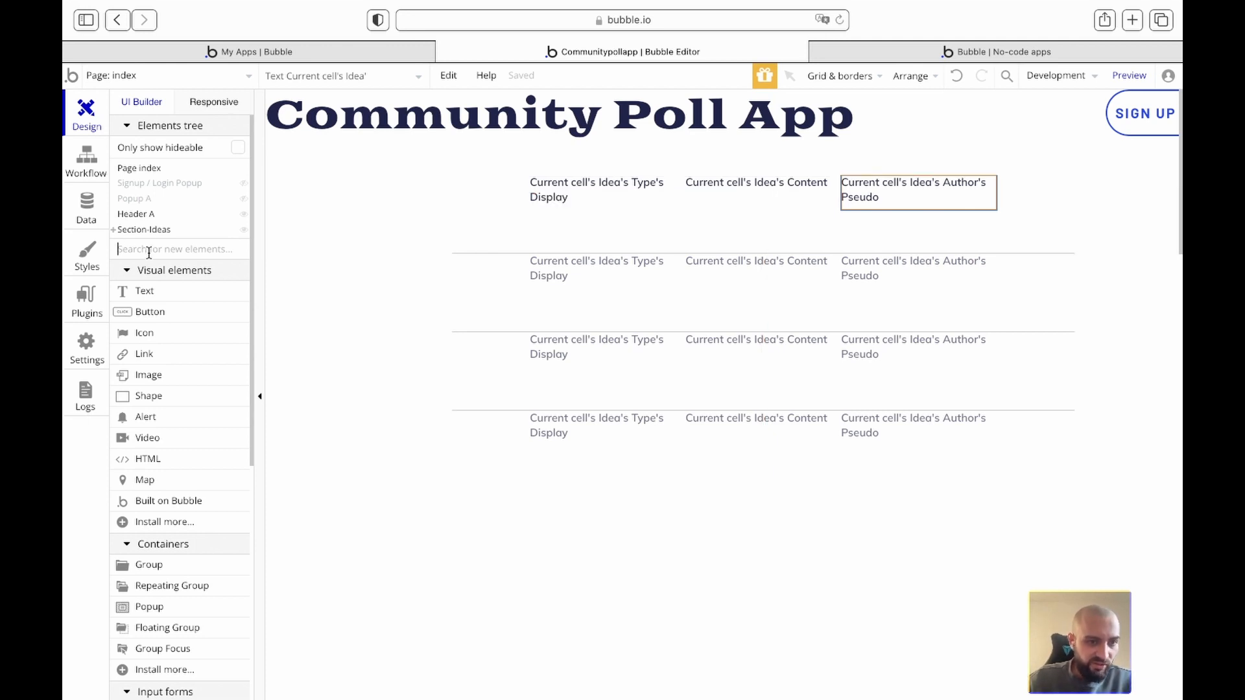
scroll(153, 399, "down", 1)
scroll(153, 400, "up", 1)
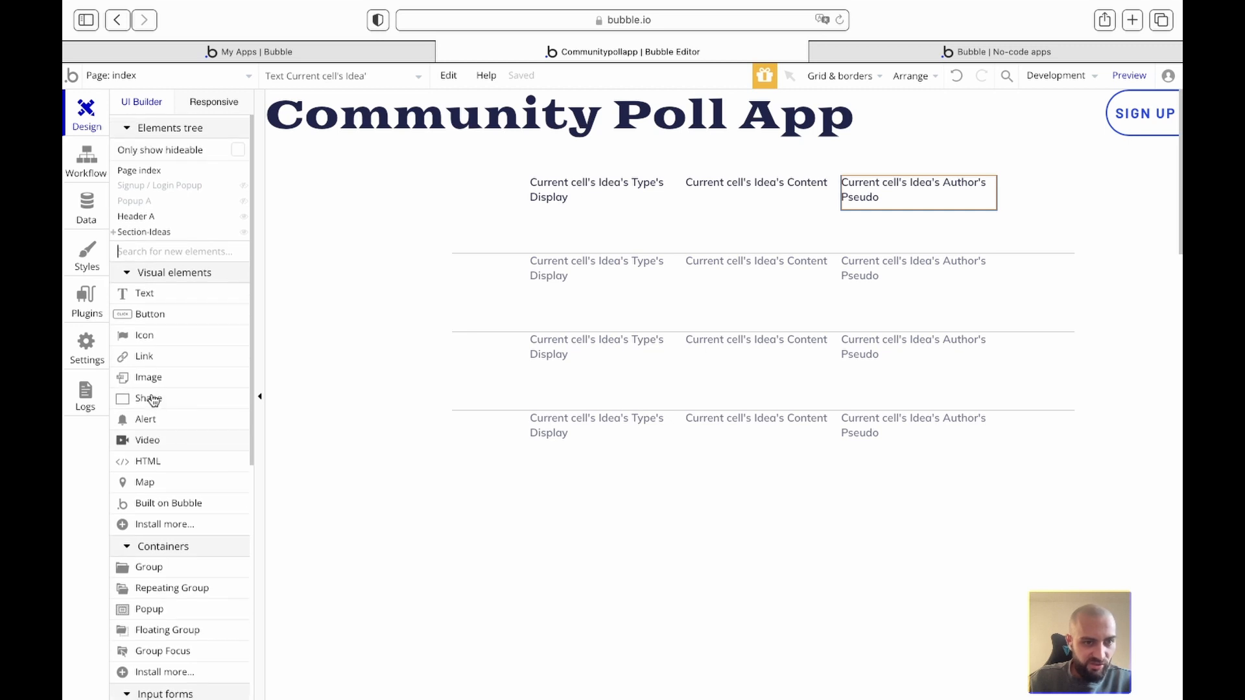
left_click(1087, 249)
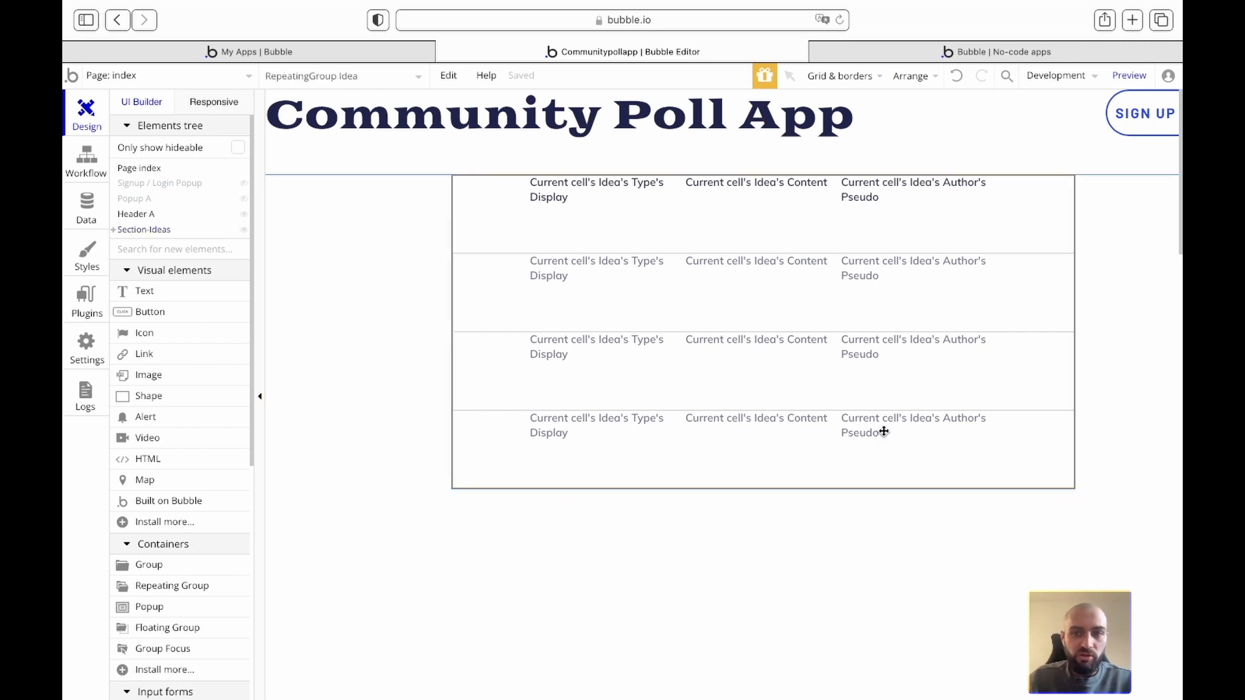
Step: Switch to the COmmunity_poll_app wireframe board in FigJam and examine the idea row's like heart and count
key("ctrl+Left")
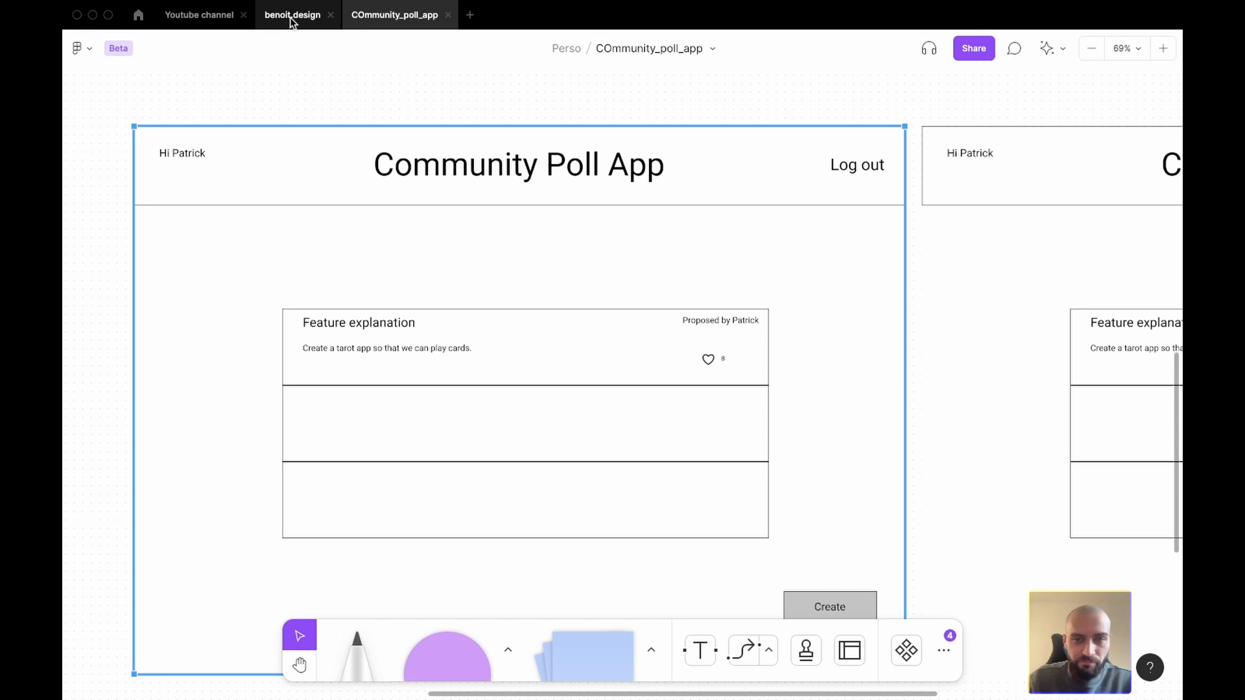
left_click(292, 15)
left_click(444, 500)
scroll(445, 501, "down", 5)
scroll(445, 500, "down", 3)
left_click(376, 17)
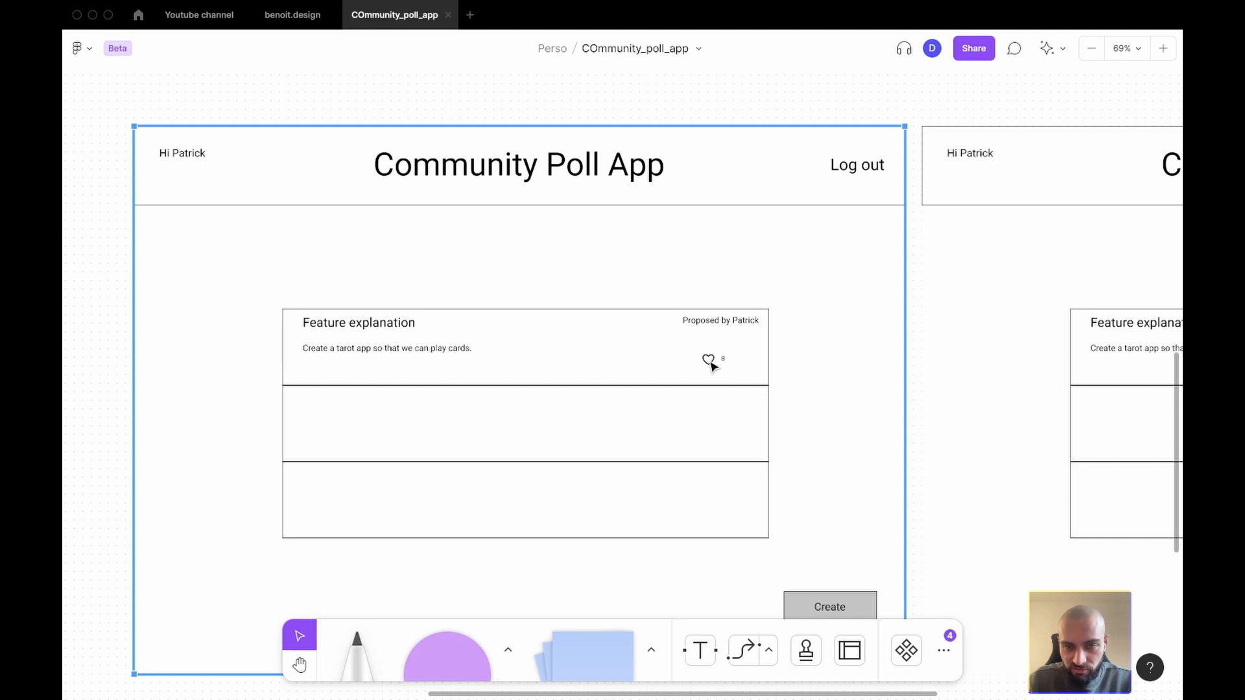
scroll(712, 364, "up", 10)
scroll(1005, 379, "down", 5)
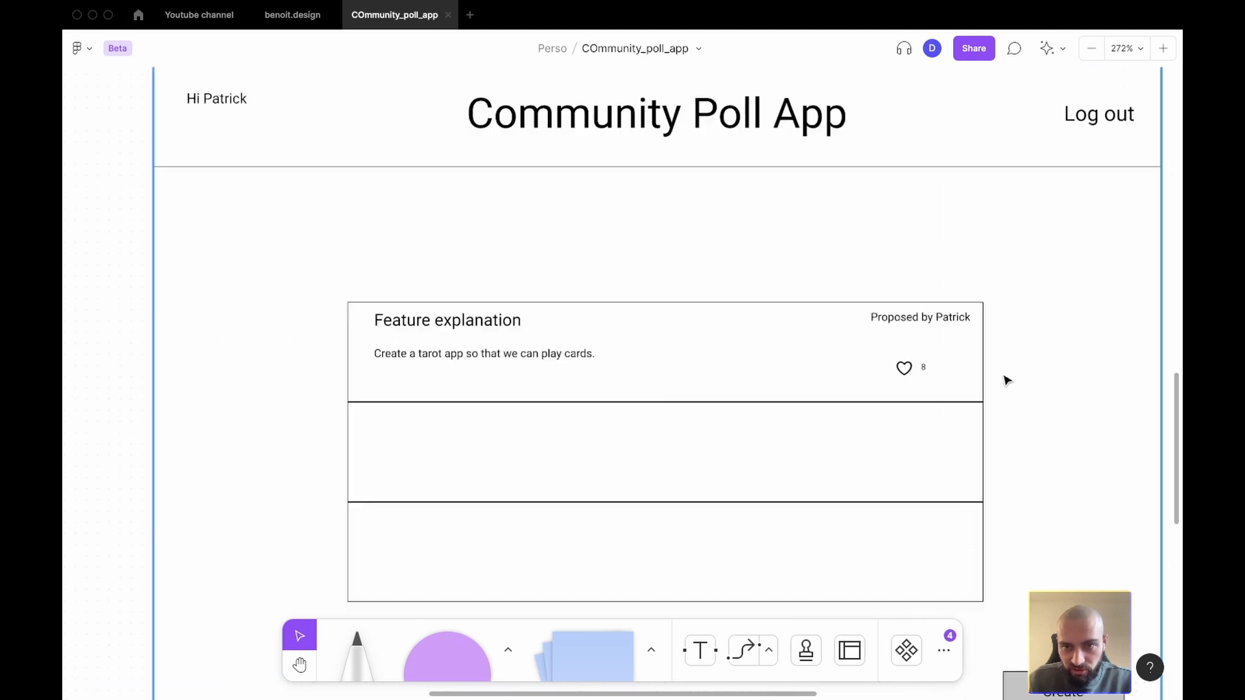
scroll(1005, 379, "down", 5)
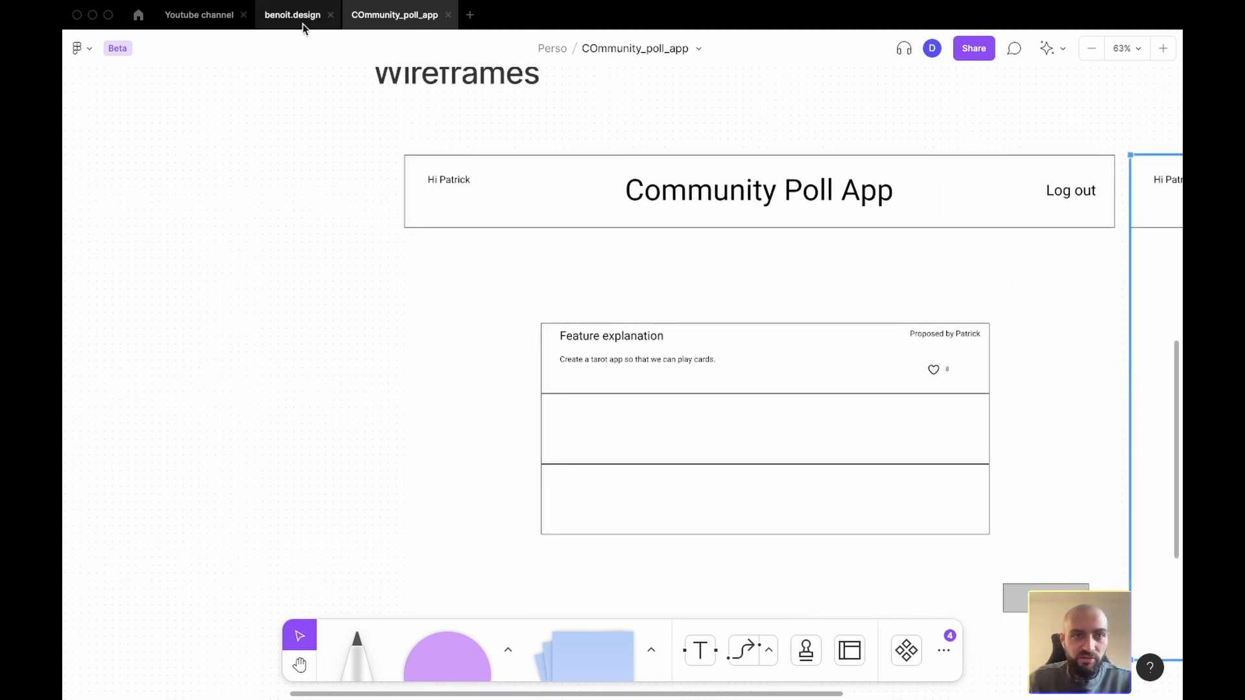
Step: Switch to the benoit.design file's Community poll app page in Figma and locate the heart in Desktop - 1
left_click(302, 25)
left_click(114, 164)
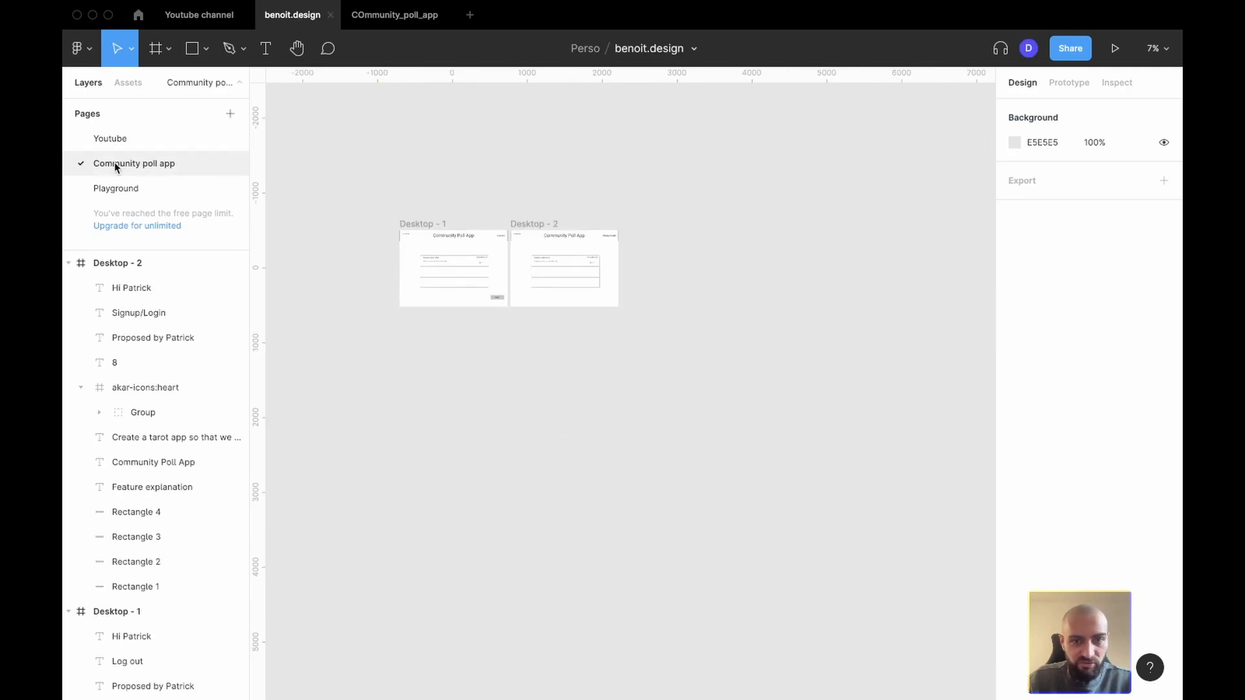
scroll(536, 336, "up", 5)
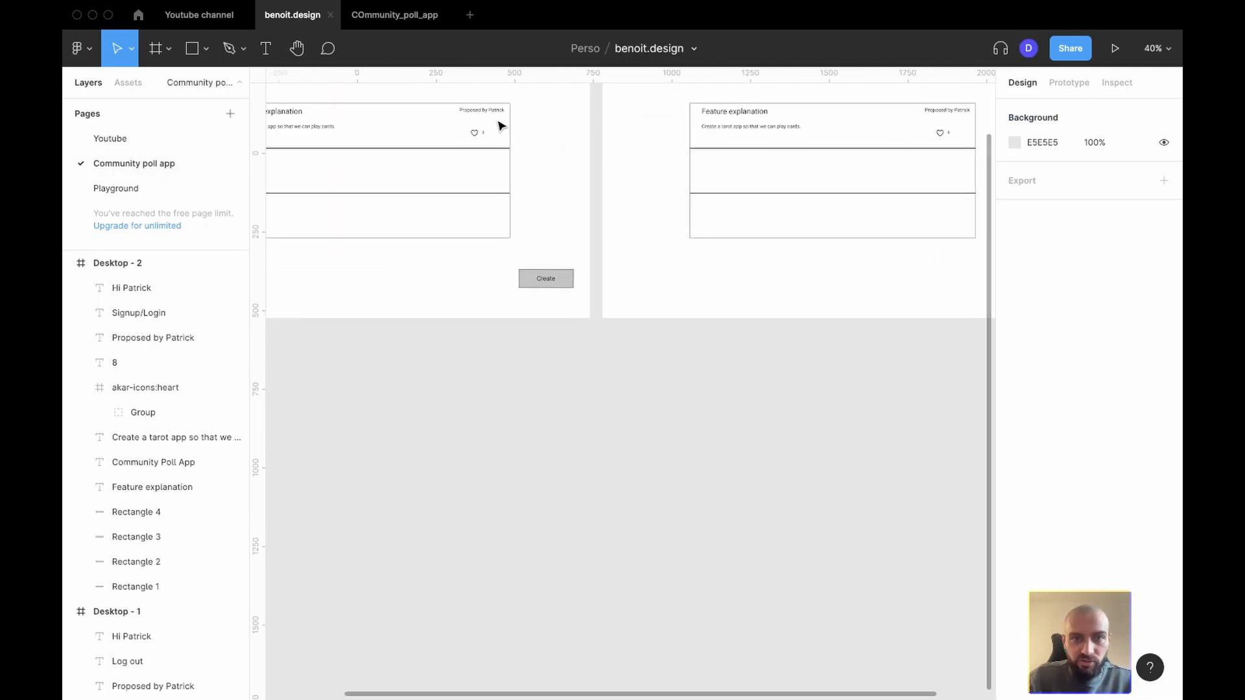
scroll(502, 125, "up", 10)
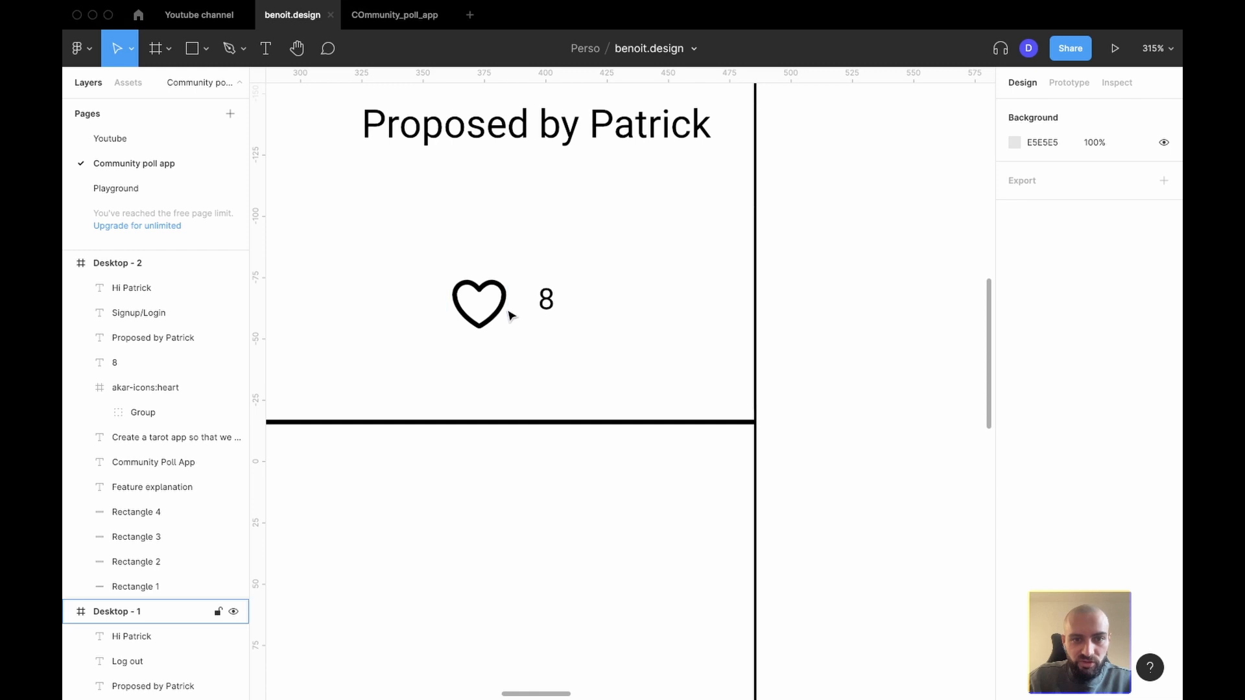
Step: Make two copies of the heart vector and place them side by side on the canvas below the Desktop - 1 frame
left_click(497, 309, "super")
key("super+d")
left_click_drag(480, 306, 821, 517)
scroll(821, 517, "down", 6)
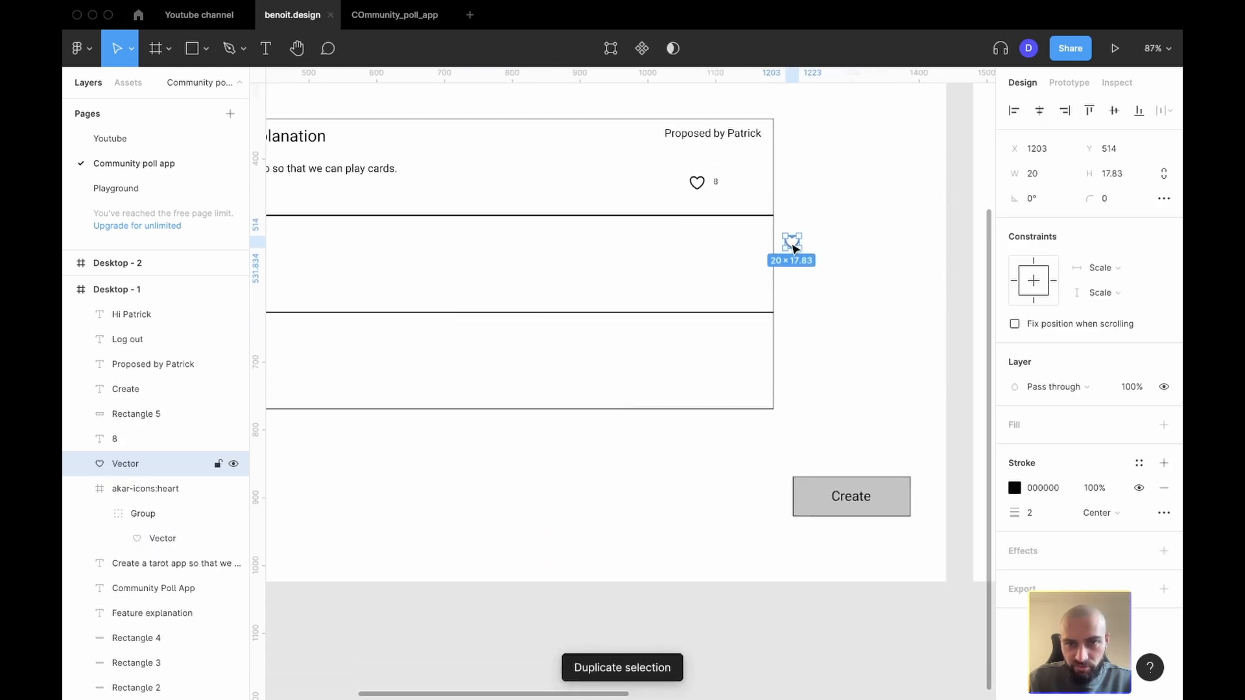
left_click_drag(792, 245, 774, 646)
key("super+d")
left_click(748, 644)
Step: Rename the left heart copy heart_empty and the right heart copy heart_filled
key("super+r")
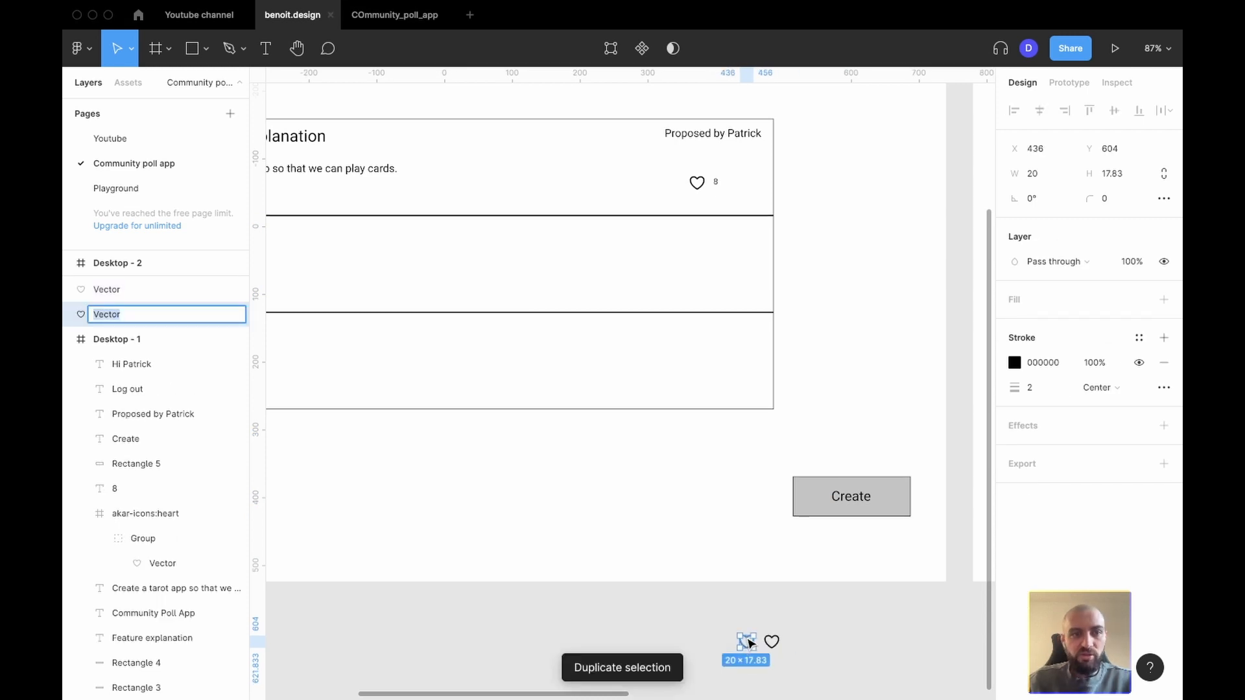
type("heart")
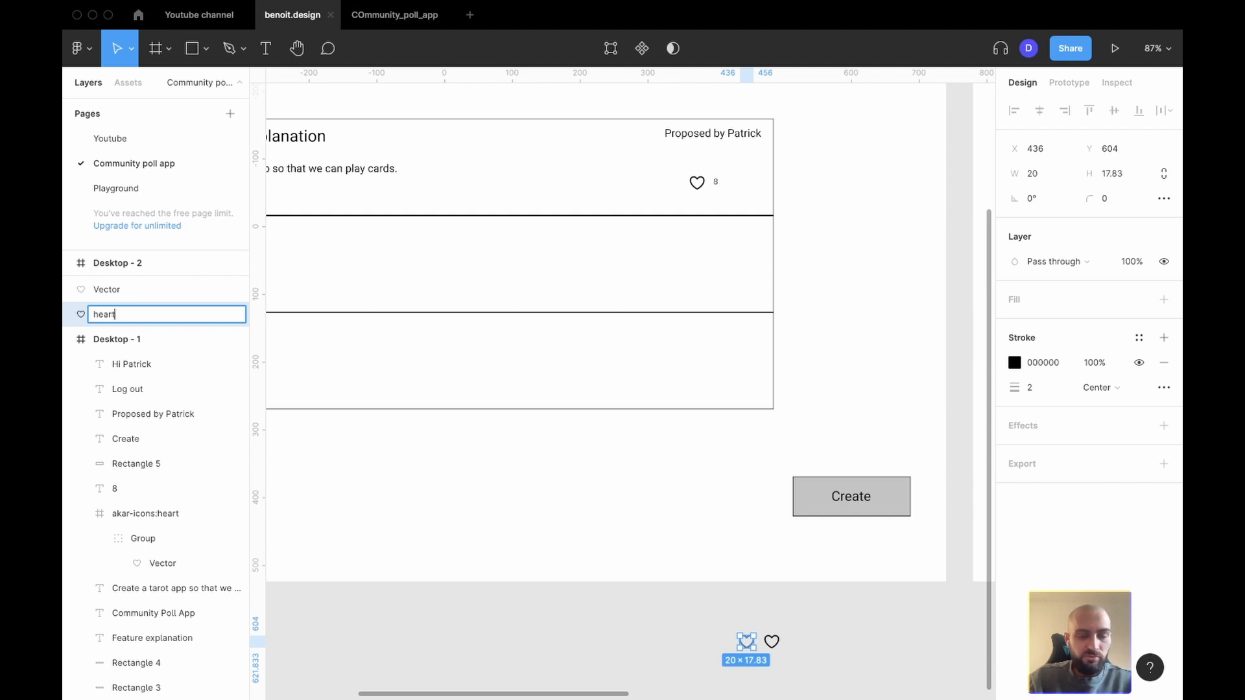
type("_empty")
key("Return")
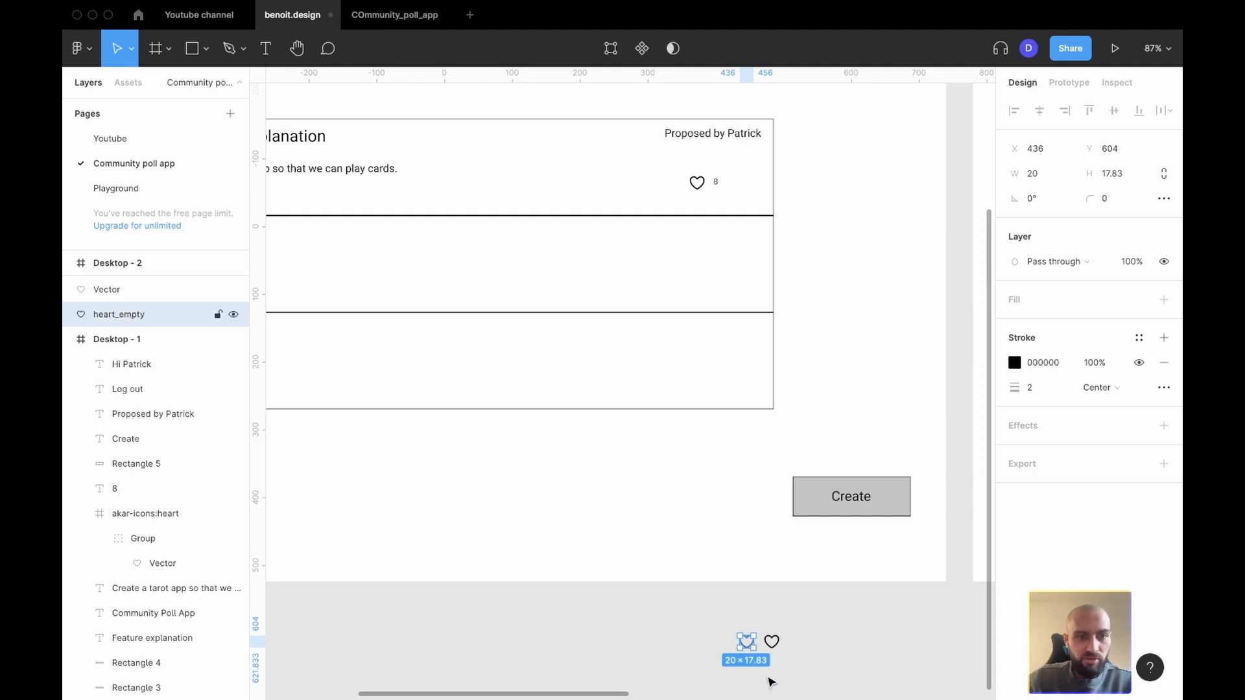
left_click(782, 650)
key("super+r")
type("hear")
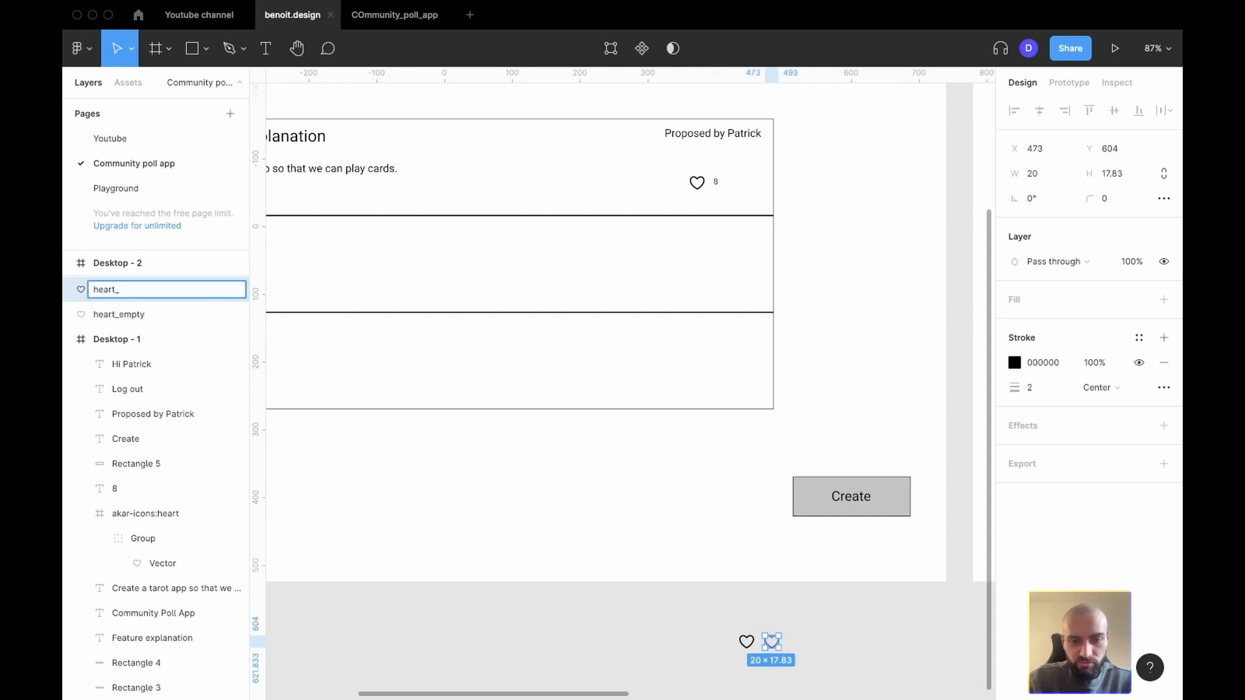
key("Return")
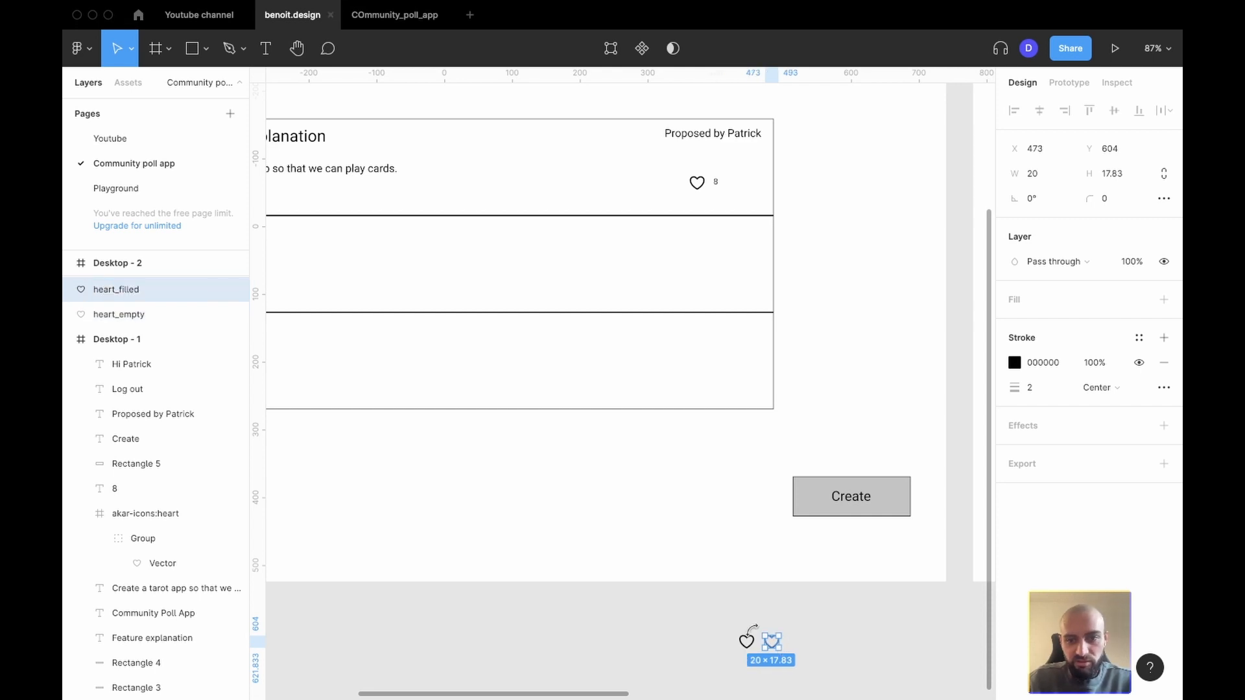
Step: Add a solid fill in the document colour FFBE15 to the heart_filled vector
scroll(823, 606, "down", 3)
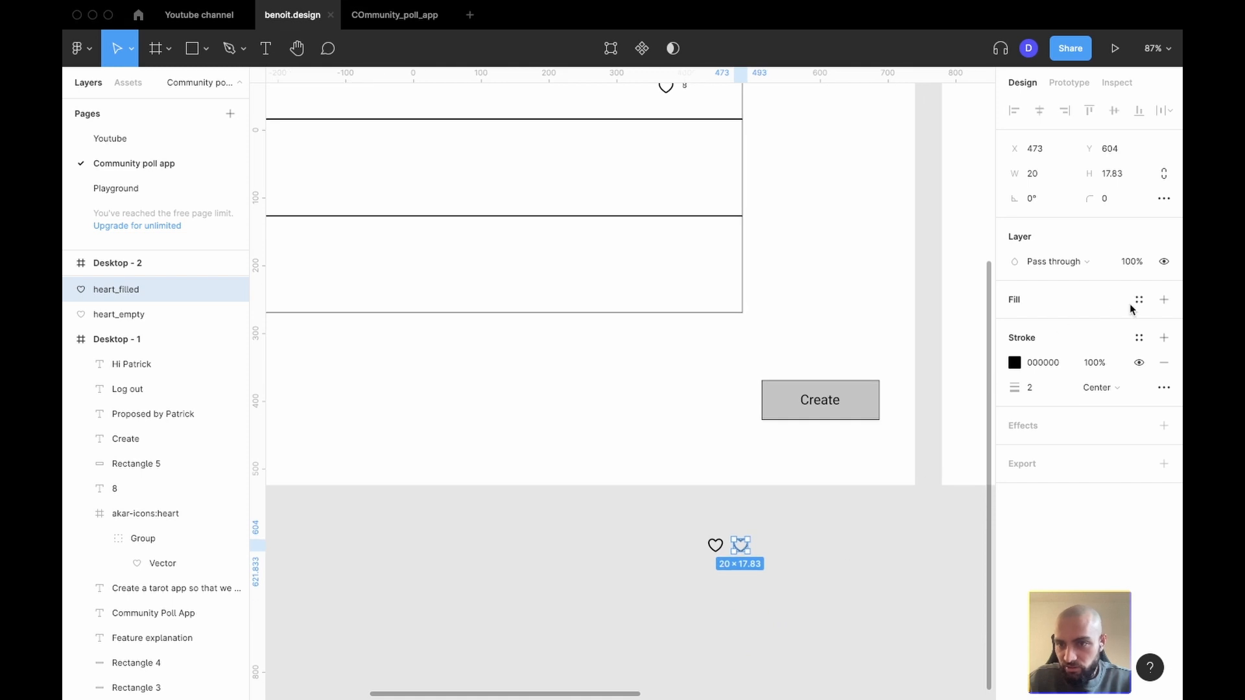
left_click(1163, 300)
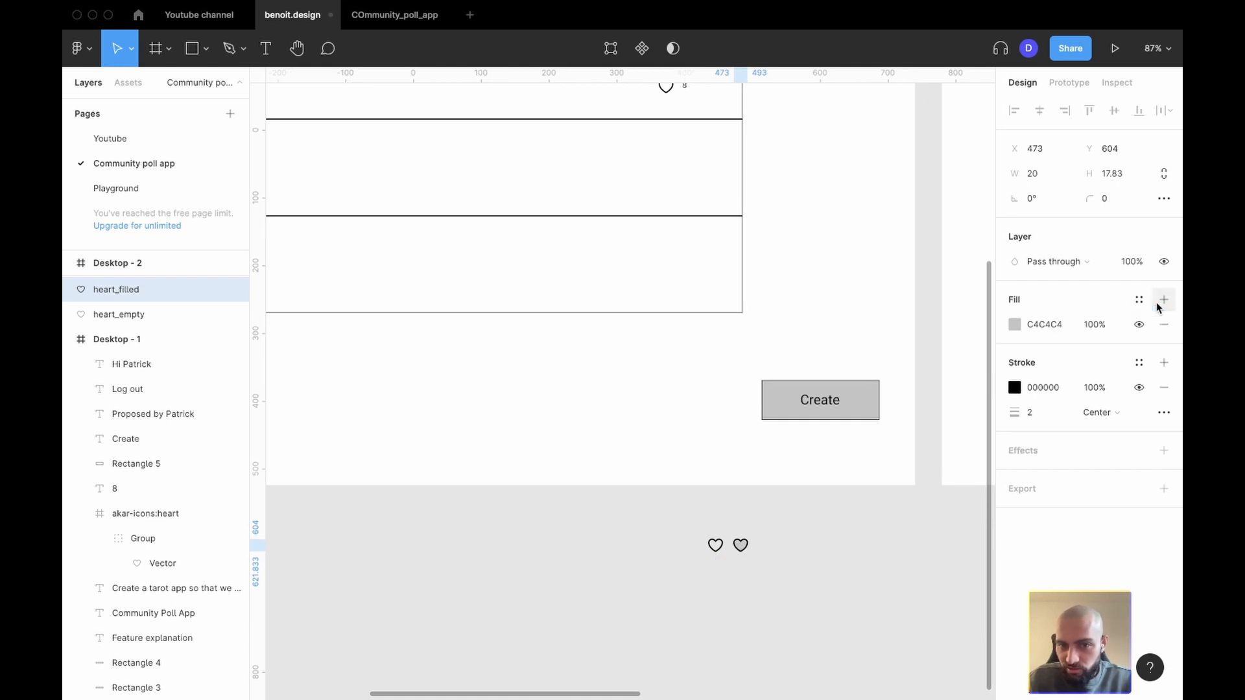
left_click(1017, 330)
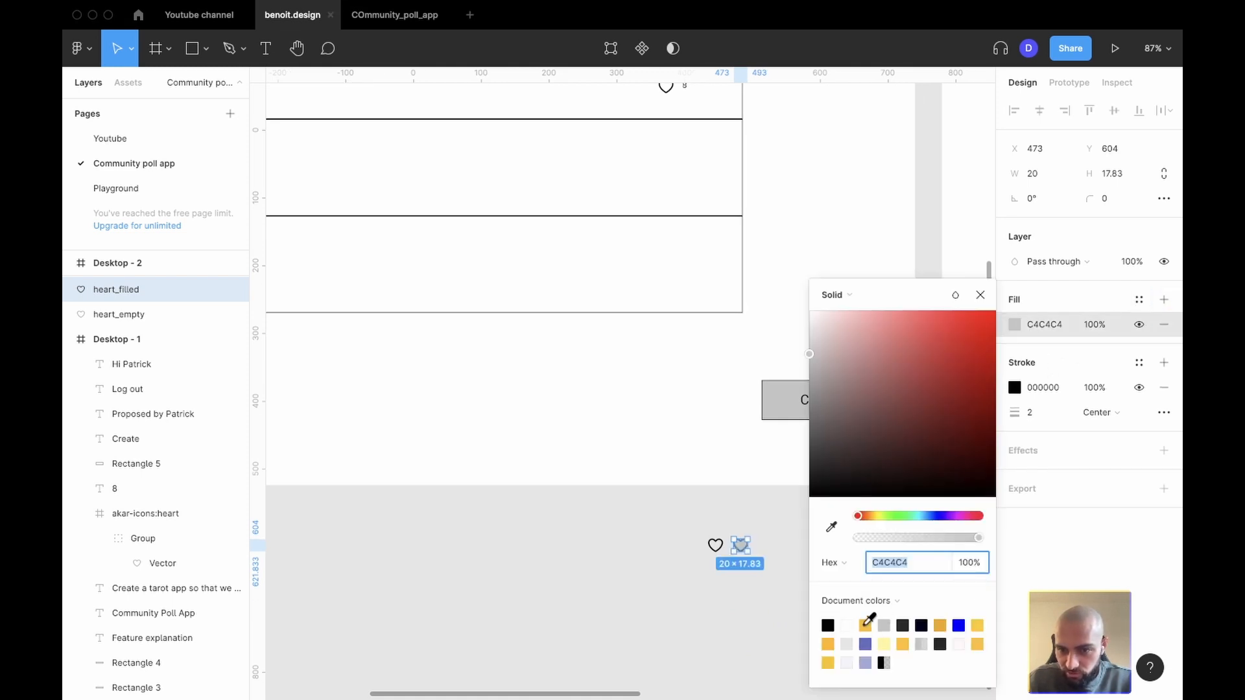
left_click(866, 624)
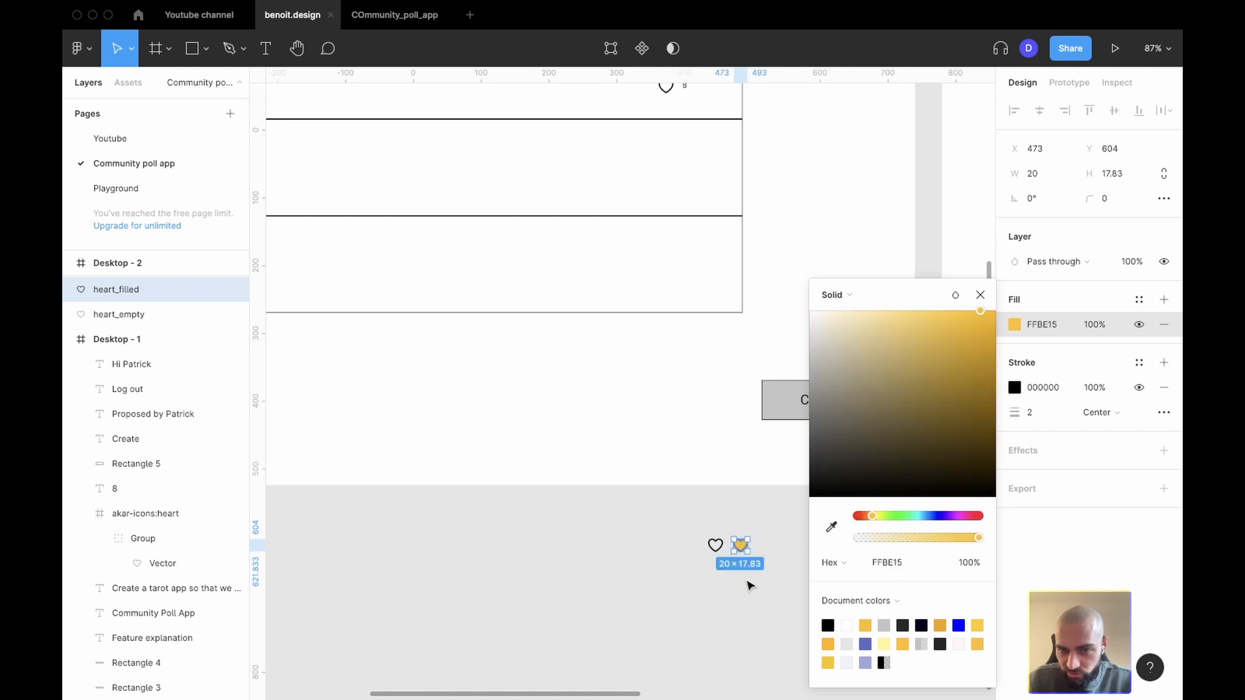
left_click(749, 587)
Step: Set the stroke width of both the heart_empty and heart_filled vectors to 1
scroll(749, 586, "up", 5)
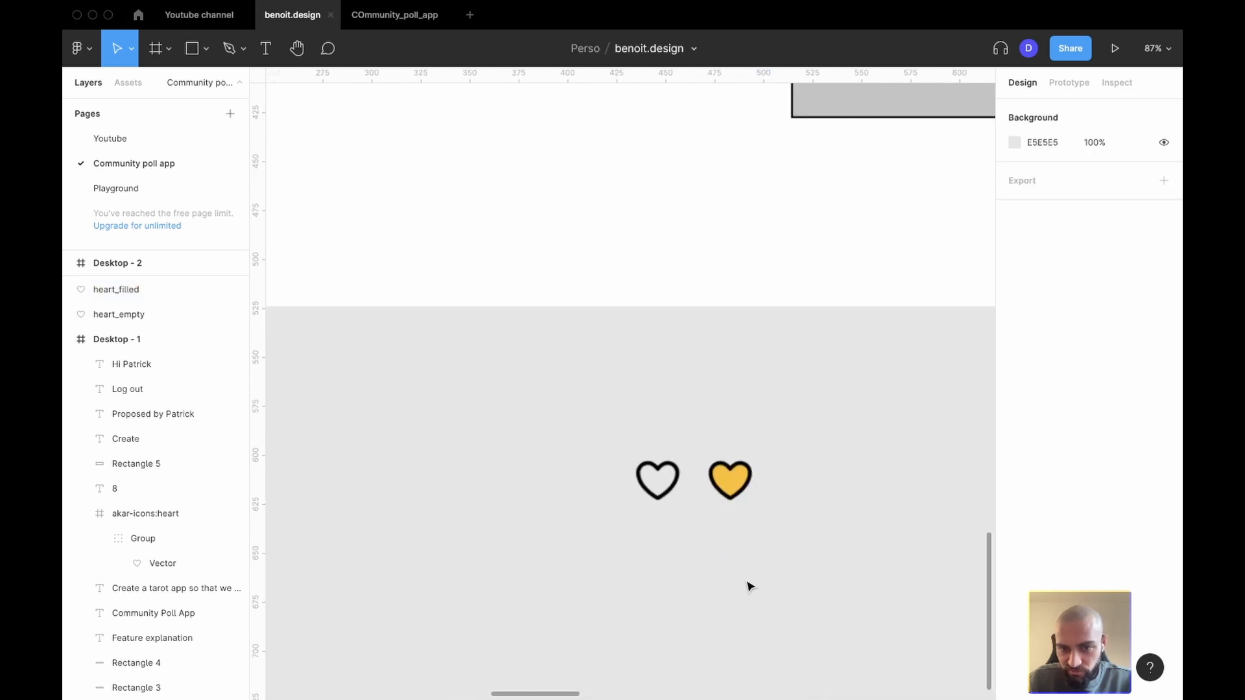
left_click(730, 480)
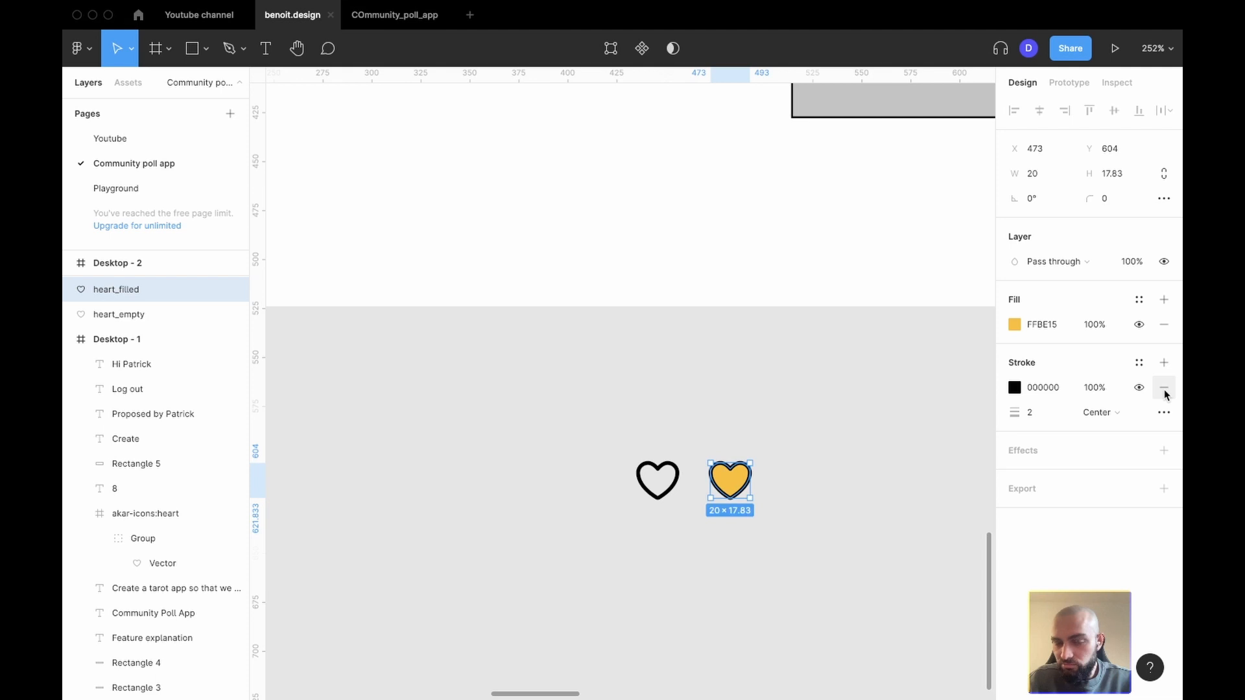
left_click(800, 530)
left_click(657, 465)
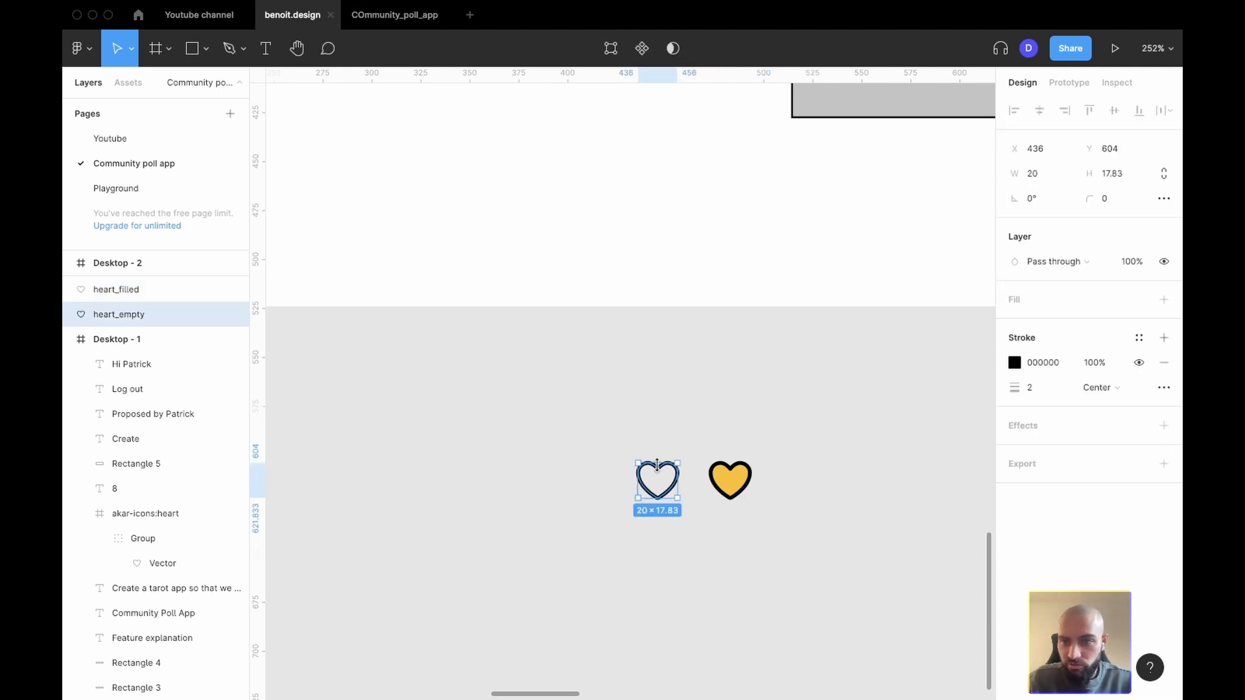
left_click(1037, 394)
type("1")
key("Return")
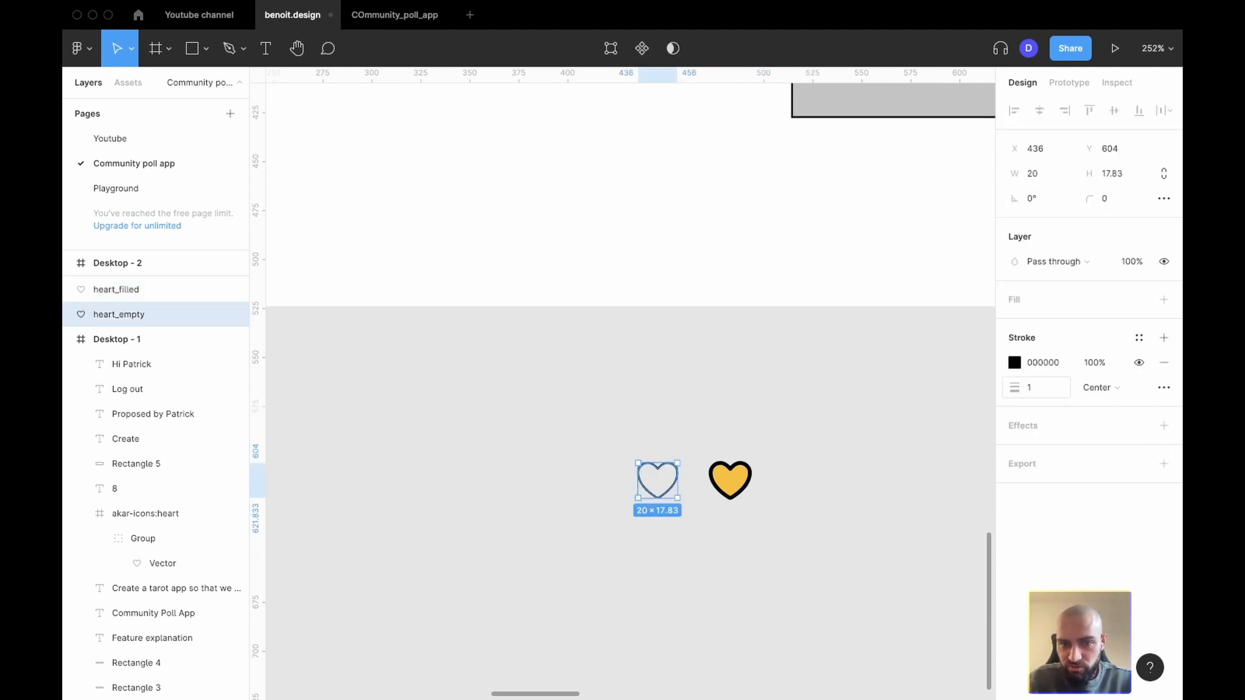
left_click(738, 473)
left_click(1037, 412)
type("1")
key("Return")
left_click(846, 512)
Step: Select both heart vectors together and add an export setting in SVG format
left_click_drag(814, 563, 603, 434)
left_click(1164, 551)
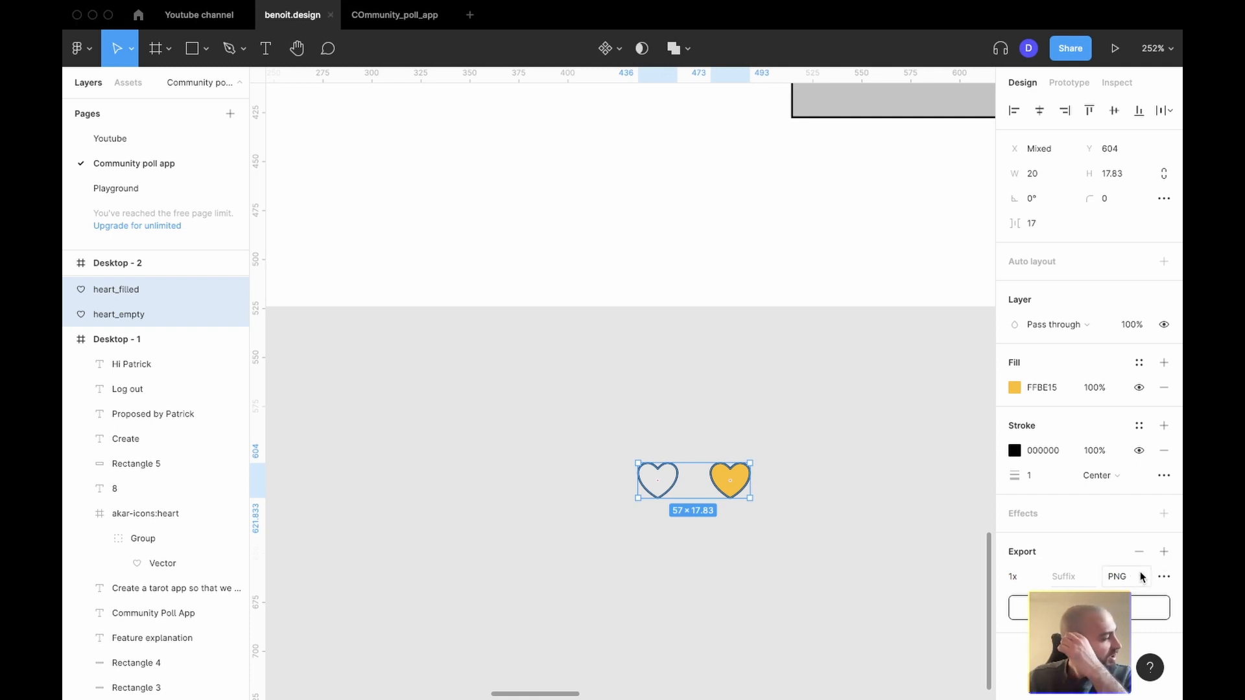
left_click(1141, 576)
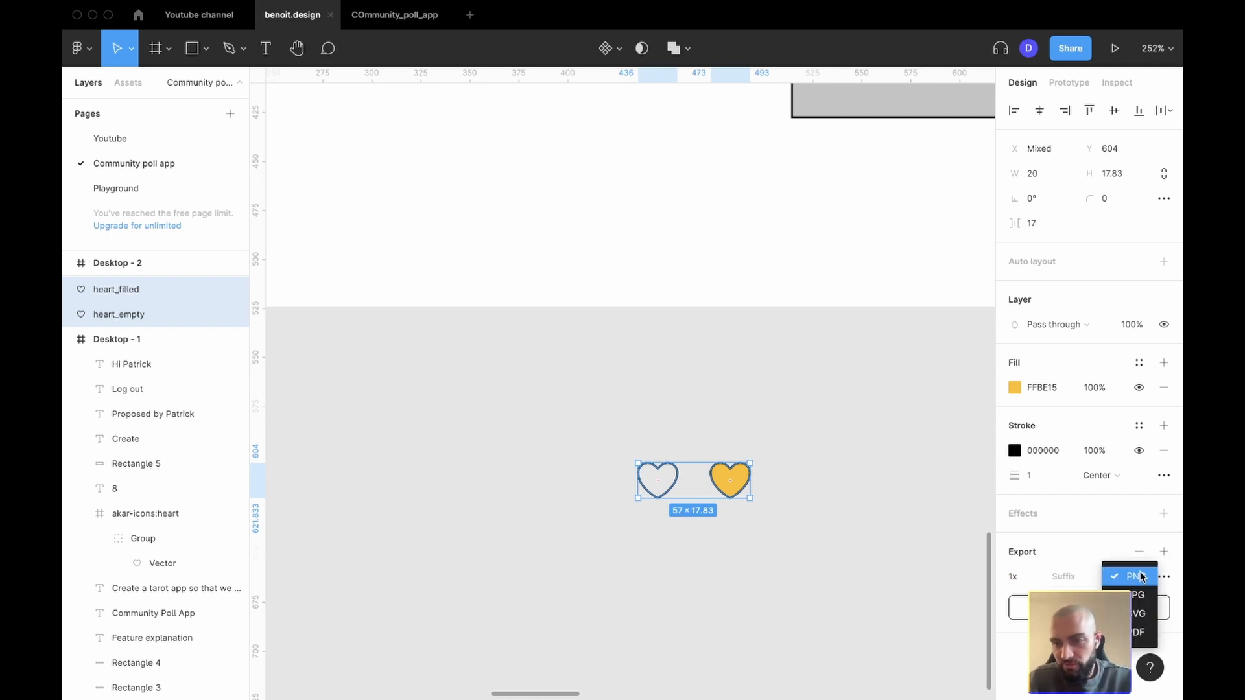
left_click(1133, 613)
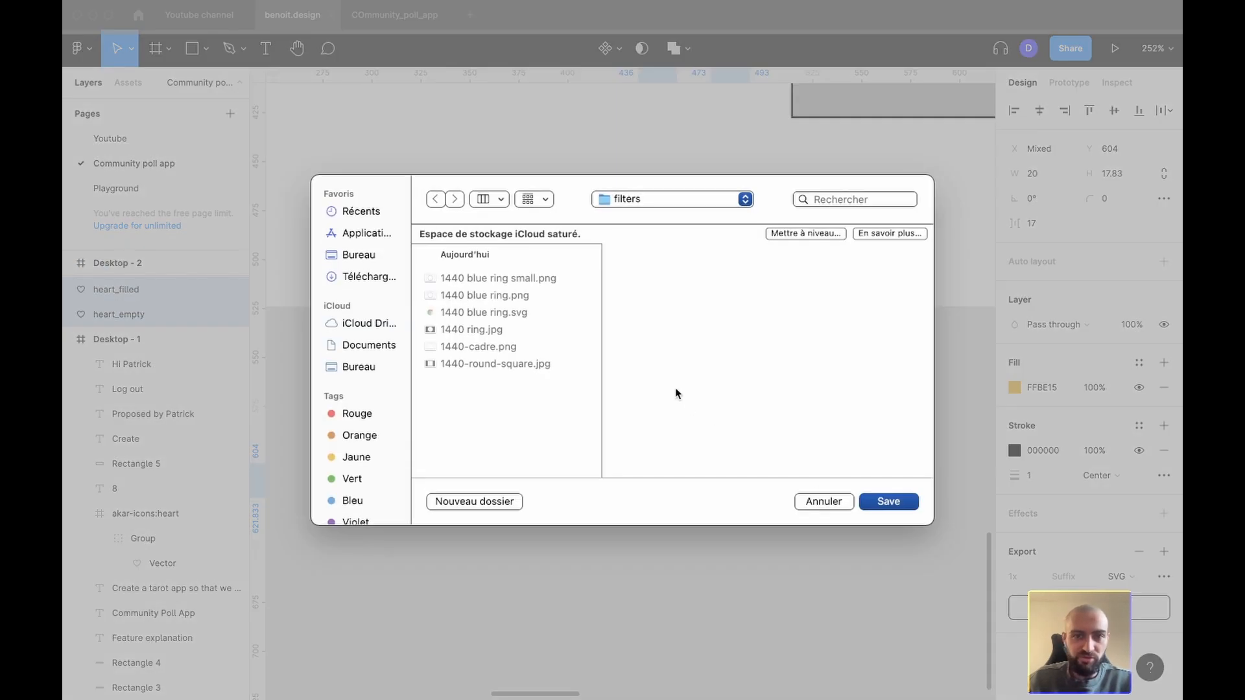
Step: Export the two hearts into a new folder named icons inside the iCloud Bureau folder
left_click(360, 367)
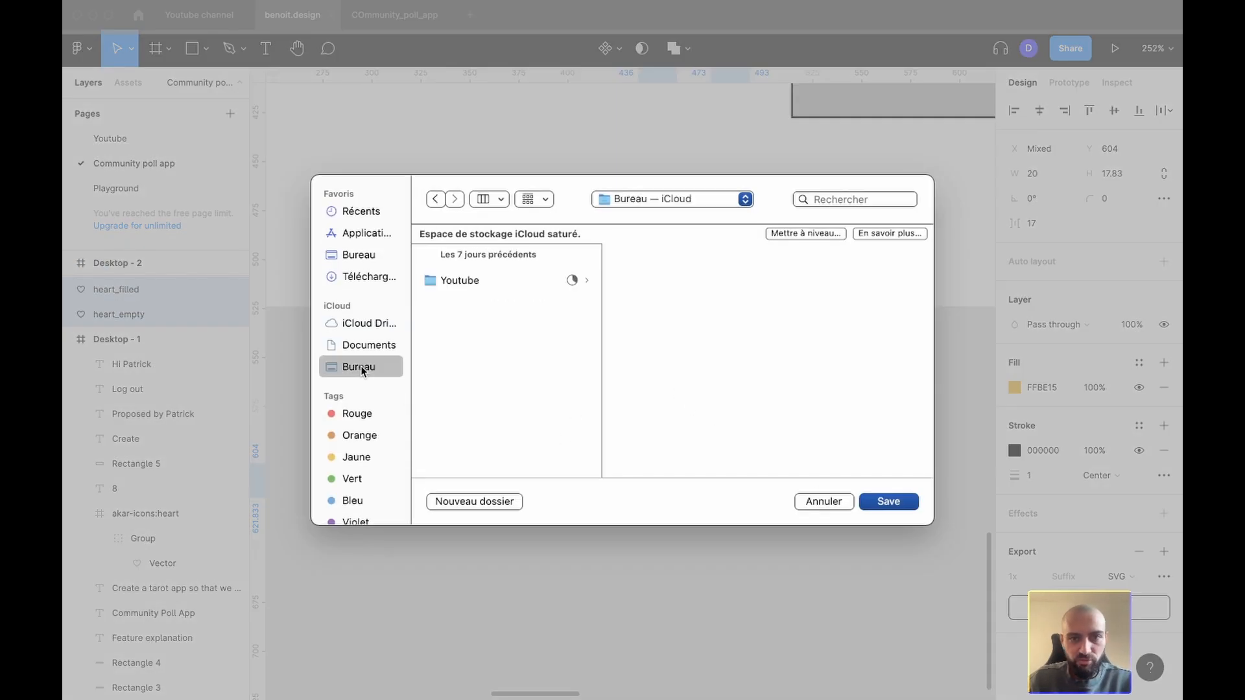
left_click(492, 501)
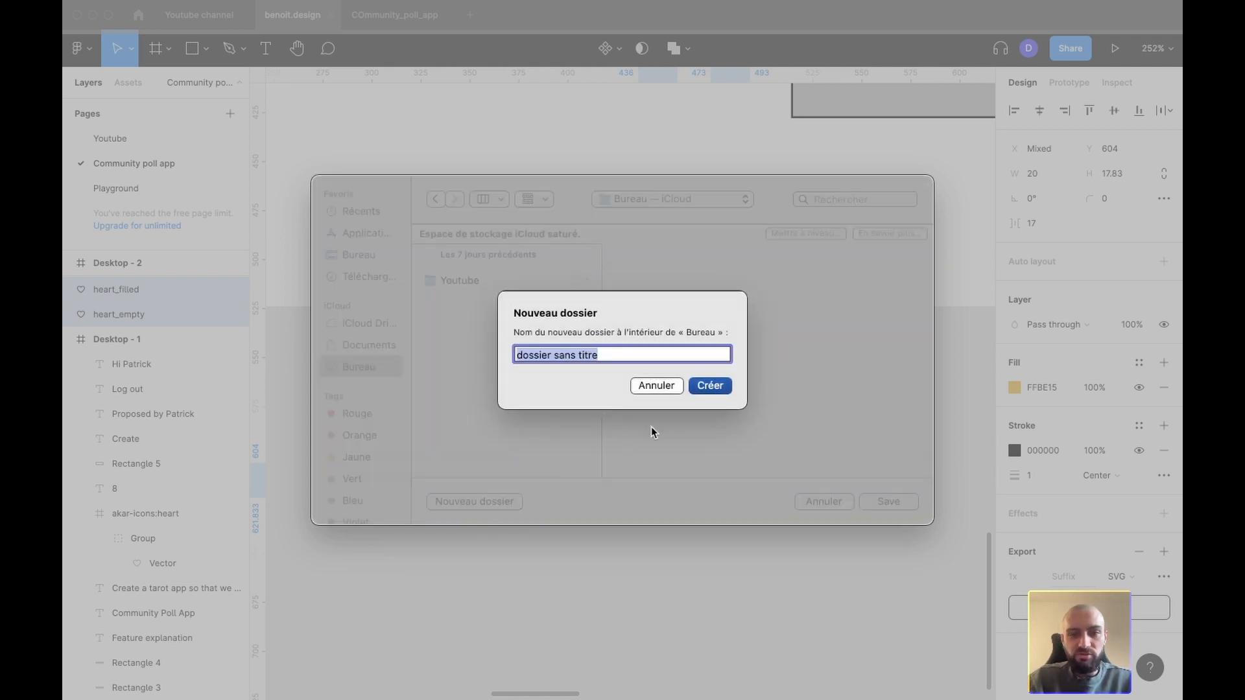
type("icons")
key("Return")
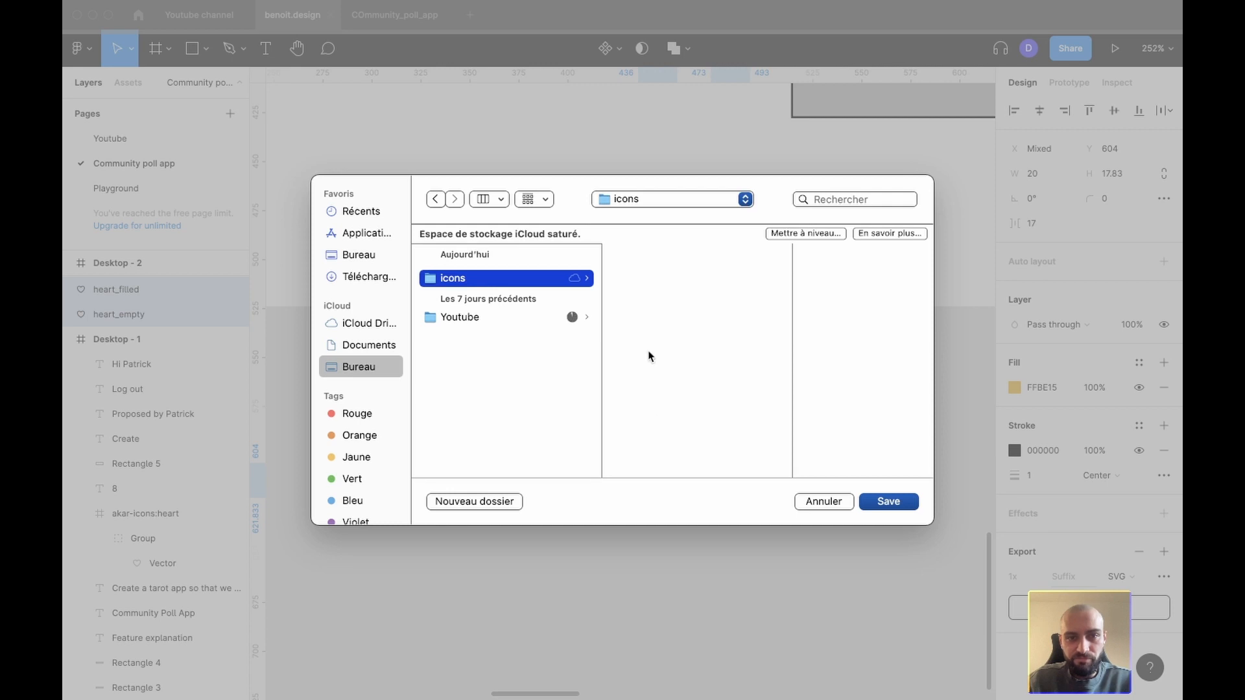
left_click(888, 502)
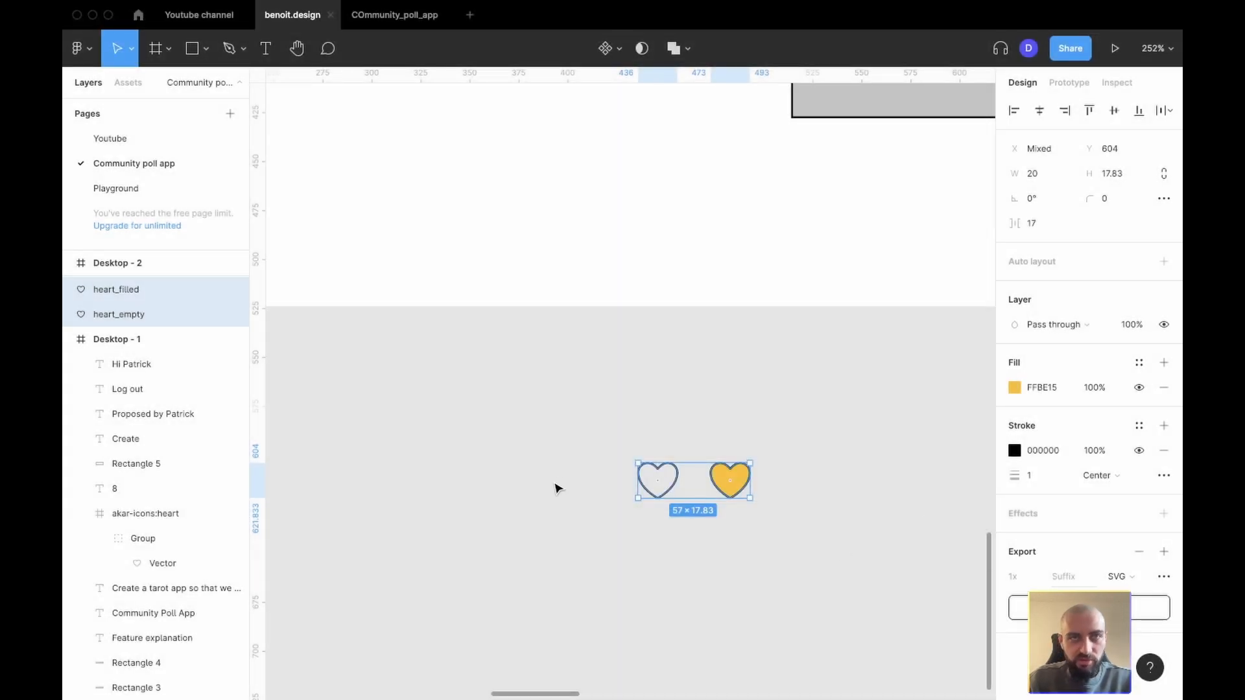
Step: Switch to the Bubble editor and place a small image element beside the author text in the repeating group's first cell
mouse_move(570, 694)
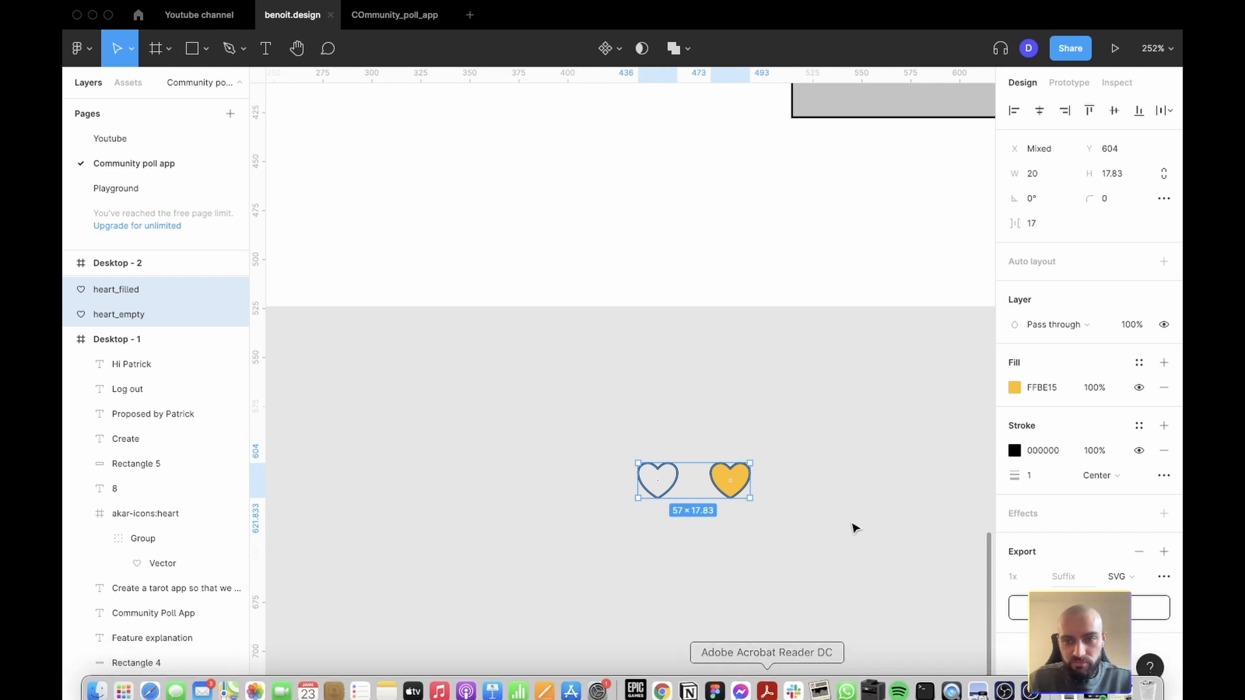
key("ctrl+Right")
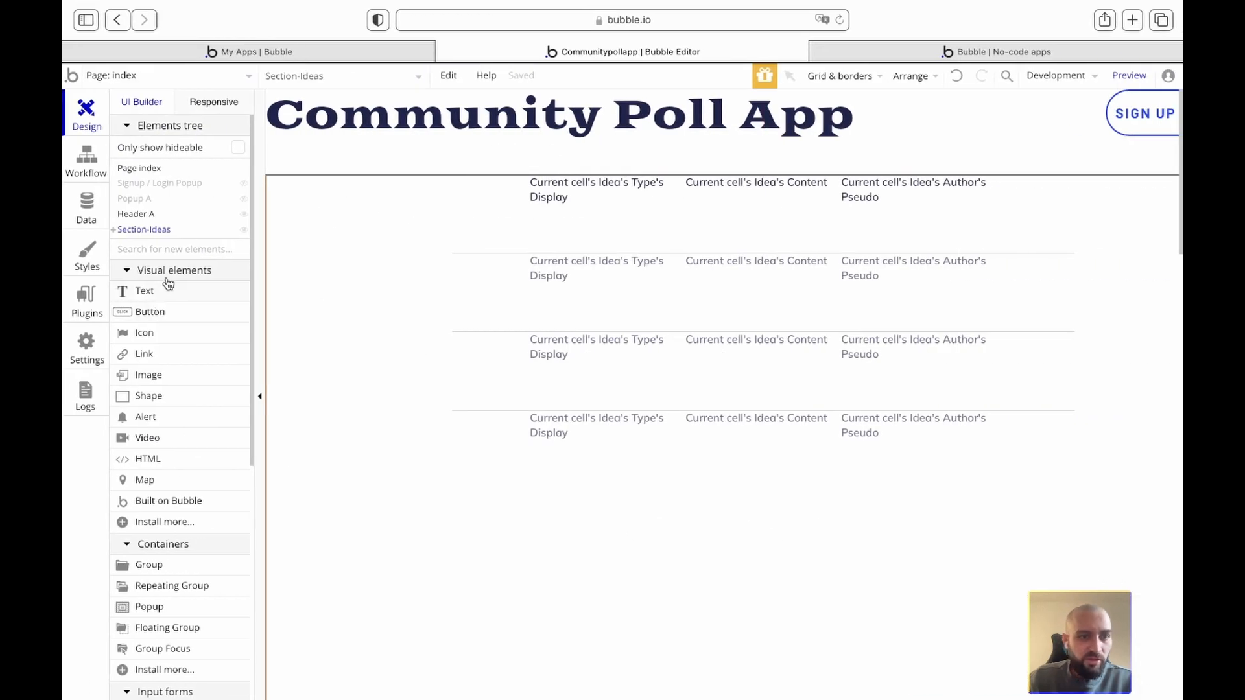
type("ma")
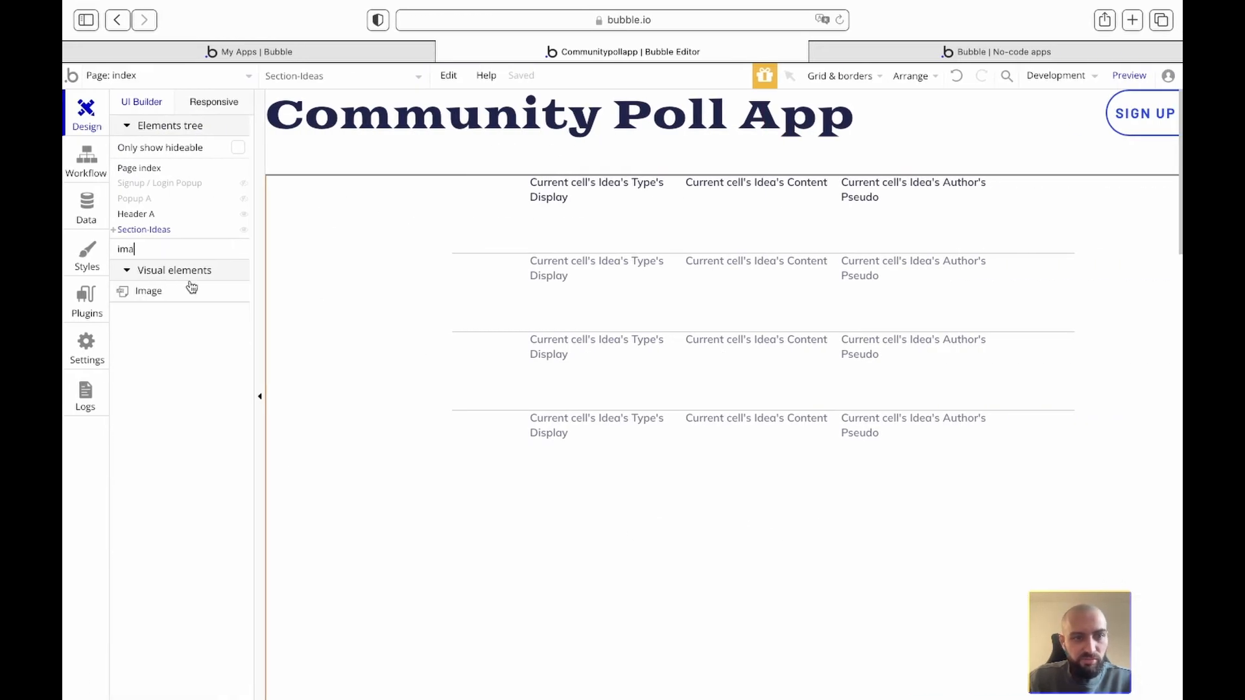
left_click(169, 292)
left_click_drag(1007, 198, 1035, 211)
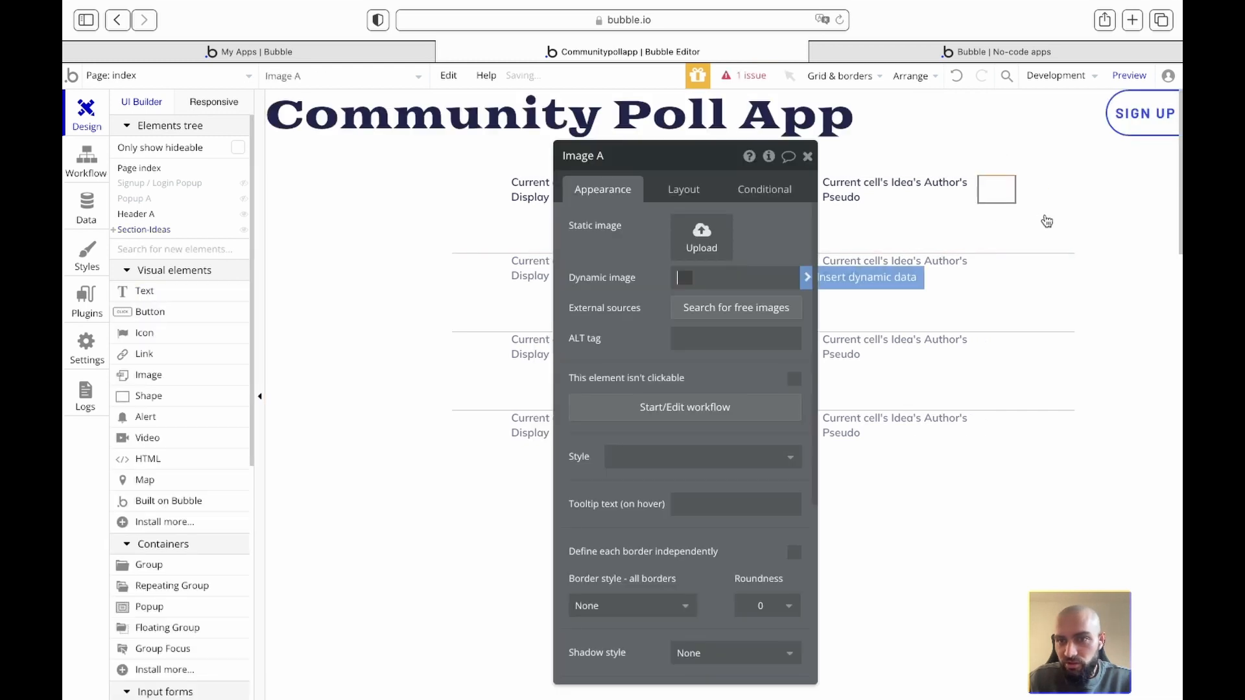
left_click(698, 241)
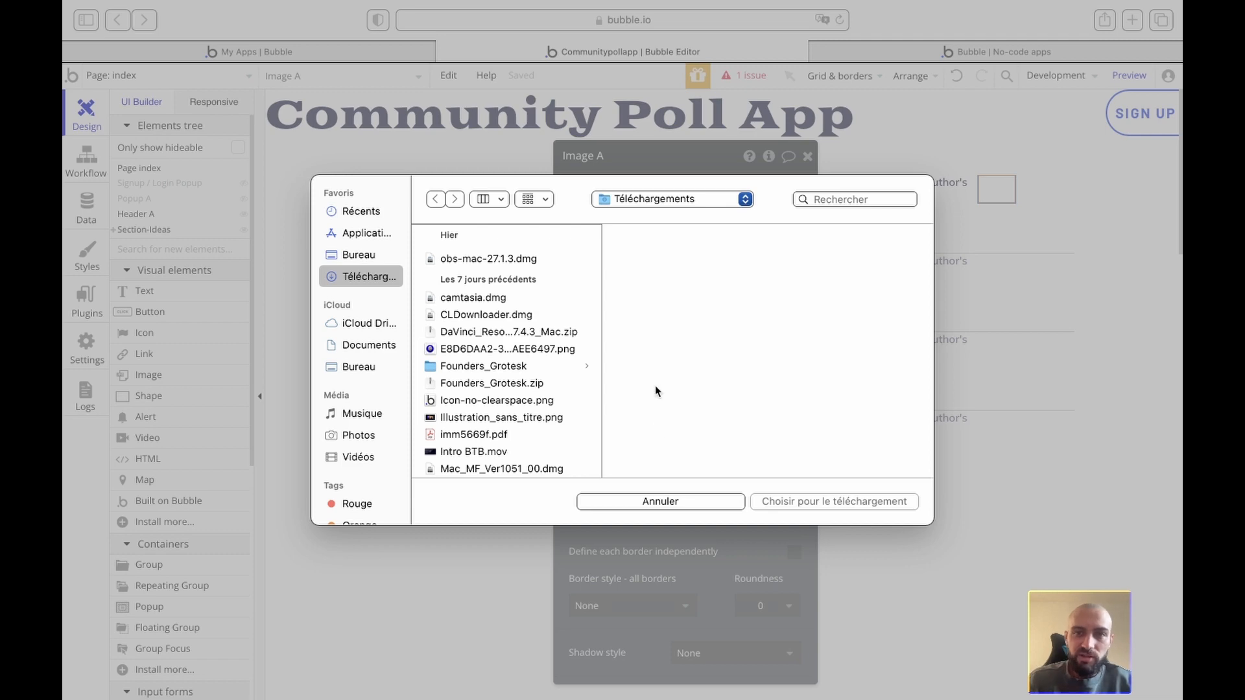
left_click(659, 501)
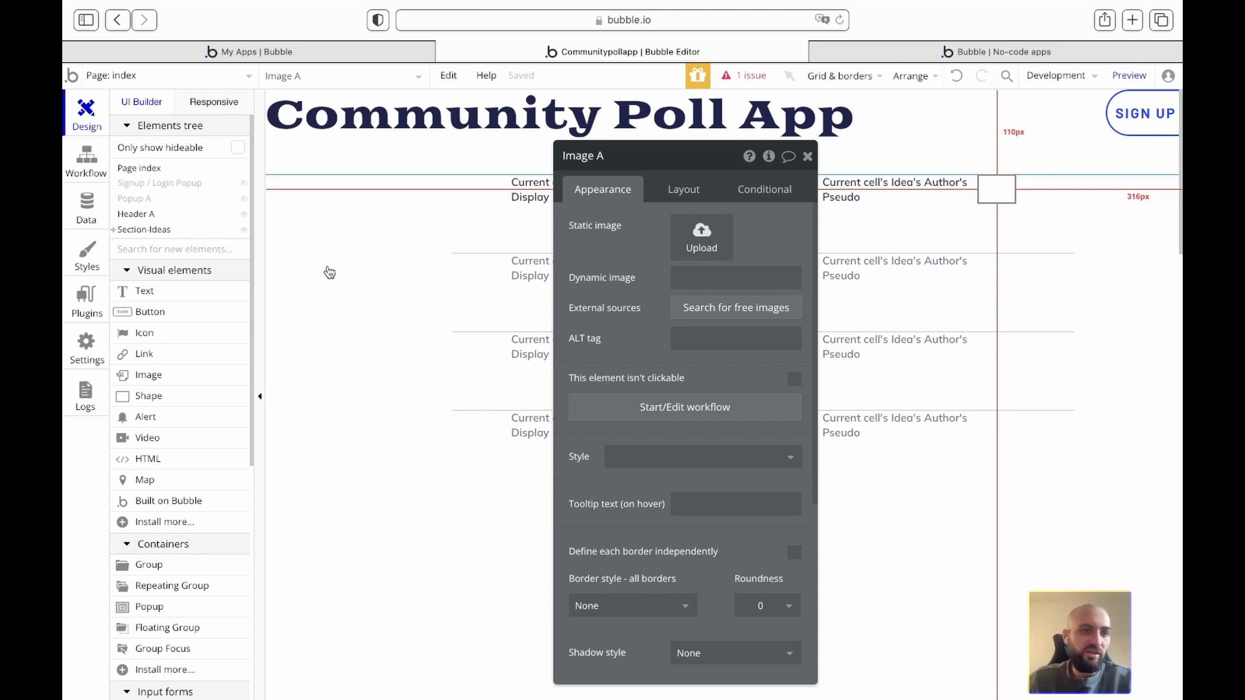
Step: Open the option sets in the app's data section
left_click(87, 206)
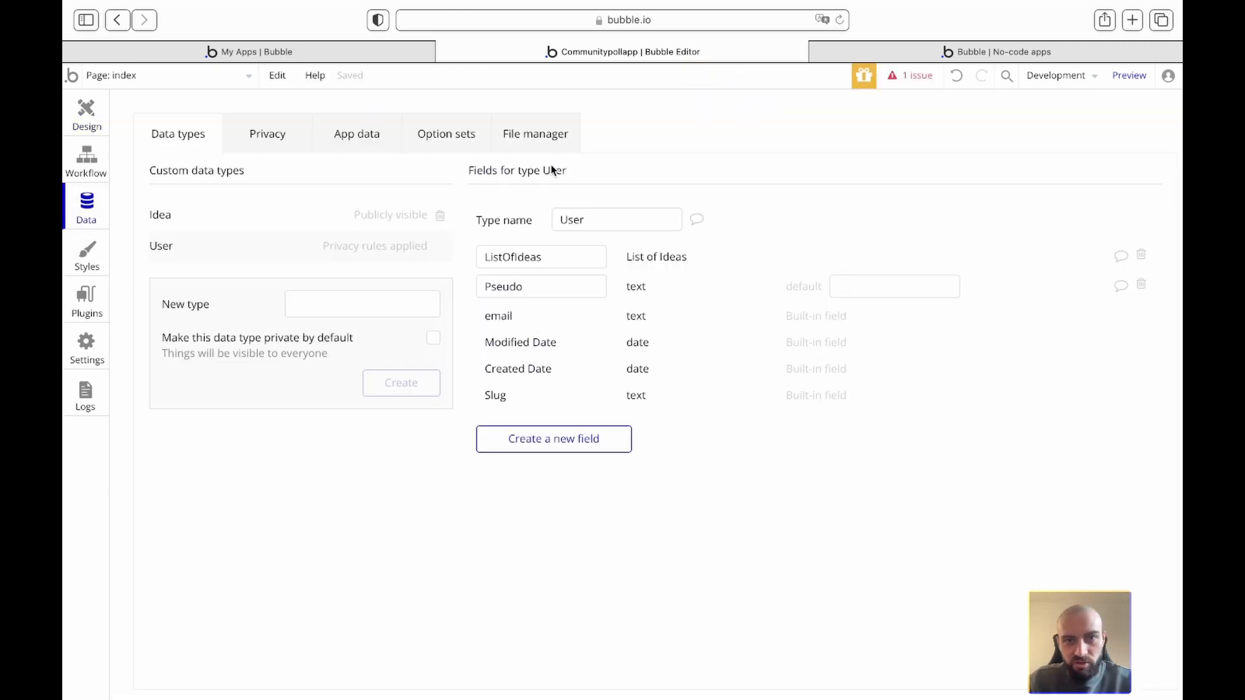
left_click(446, 134)
left_click(574, 336)
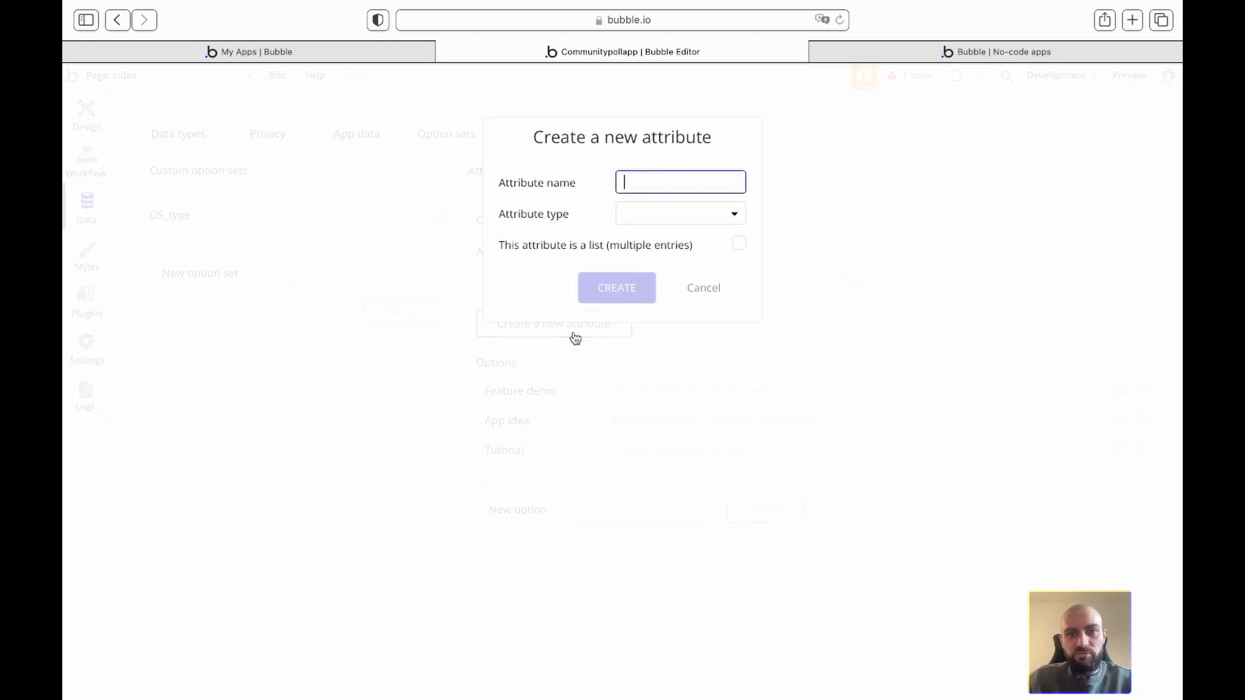
type("Os_")
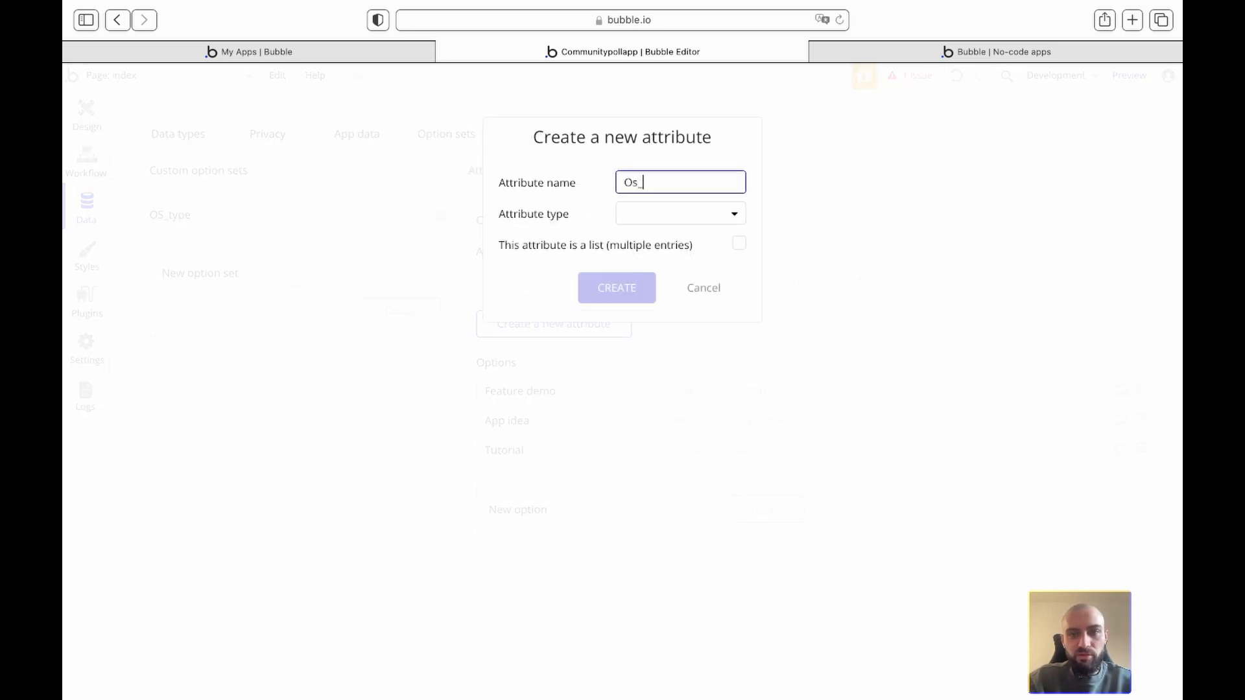
type("O")
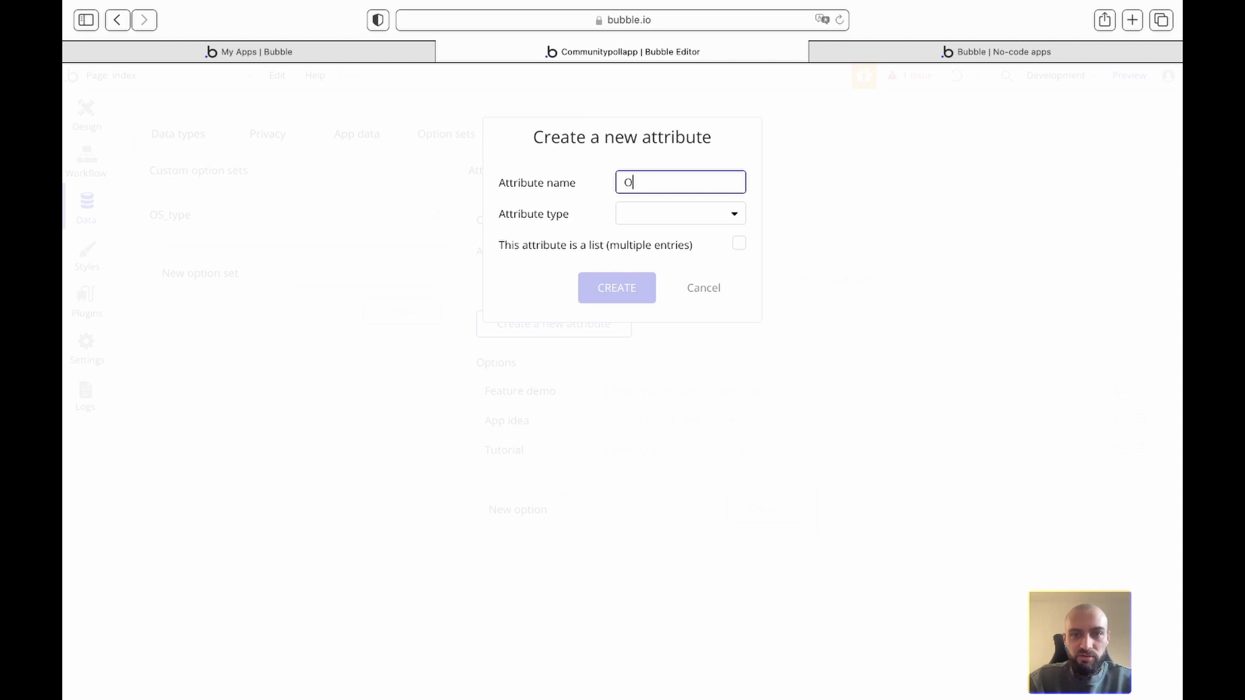
type("S_Icons")
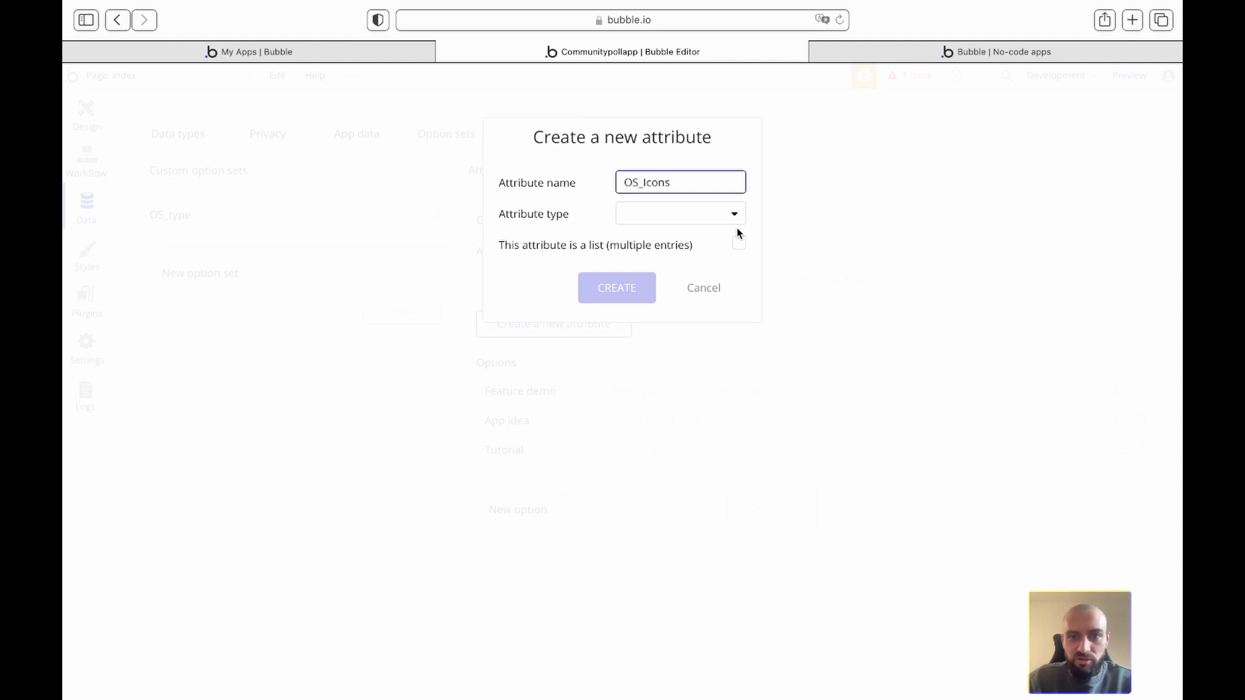
left_click(690, 217)
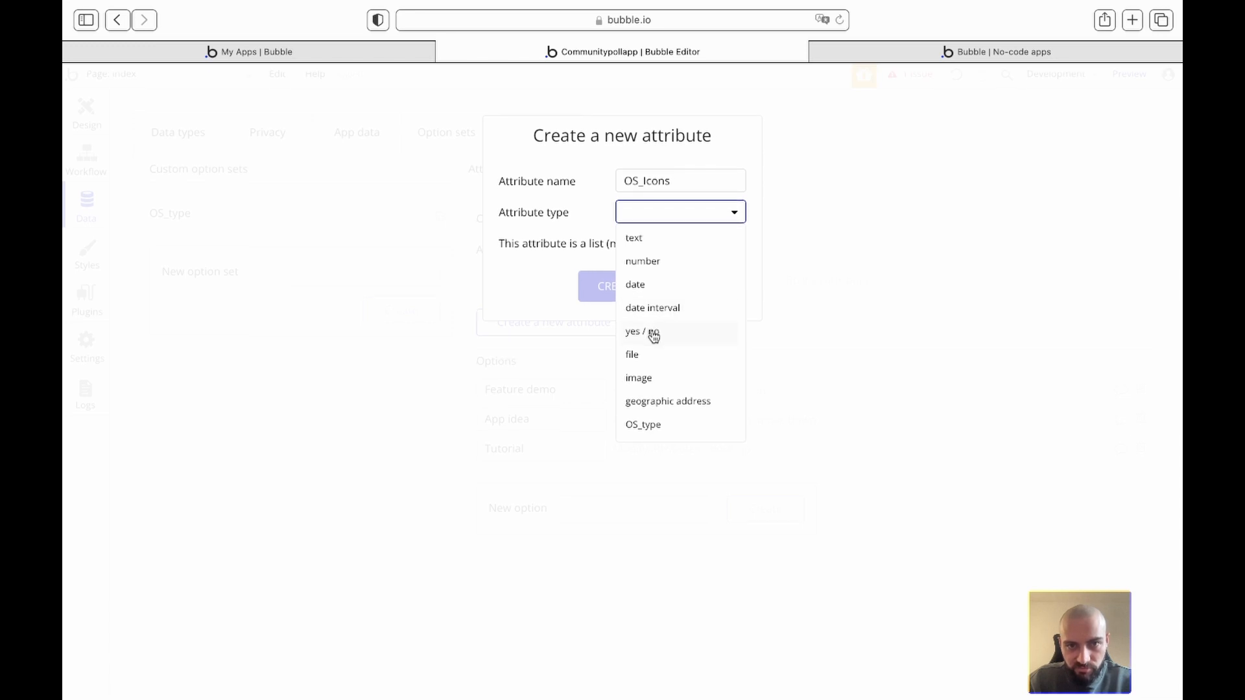
left_click(586, 236)
left_click(703, 290)
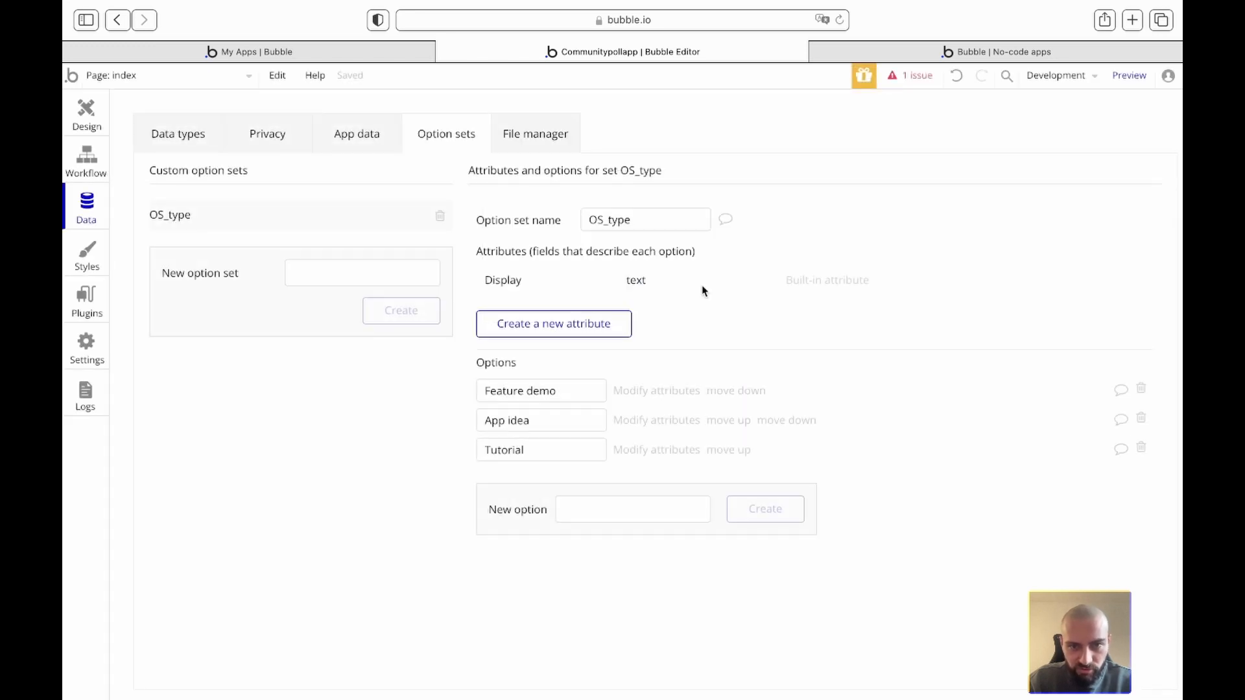
Step: Create a new option set named OS_Icons
left_click(315, 281)
type("OS")
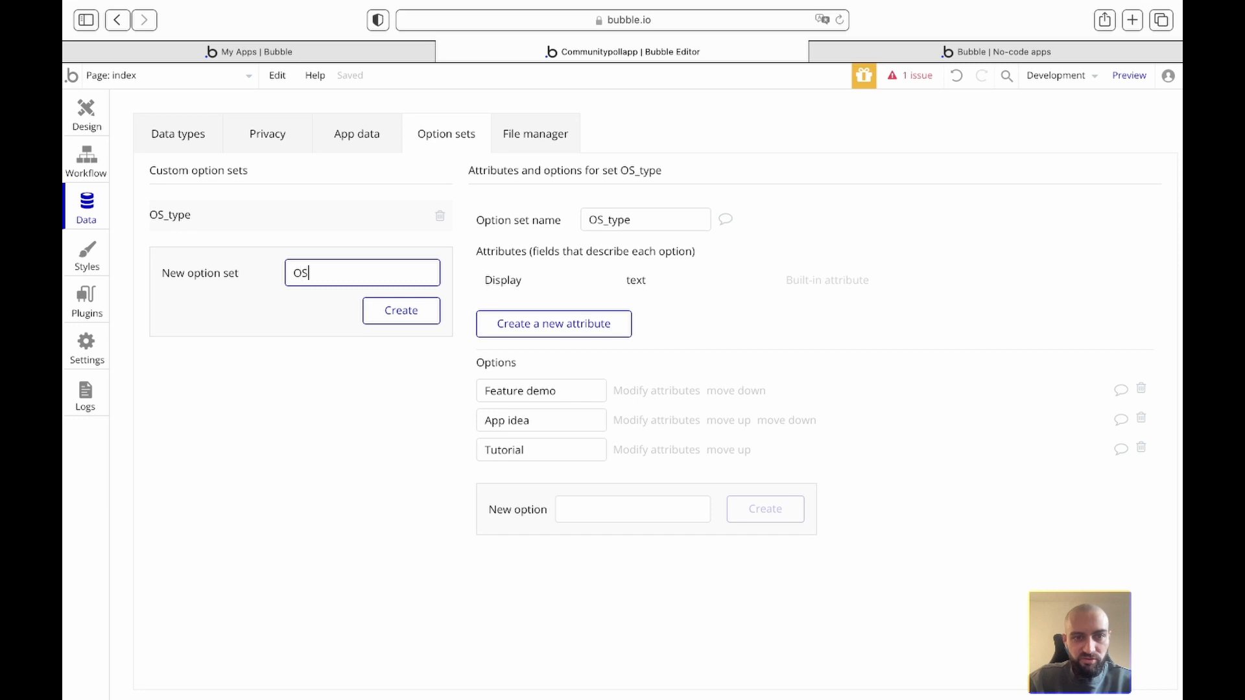
type("_Icons")
key("Return")
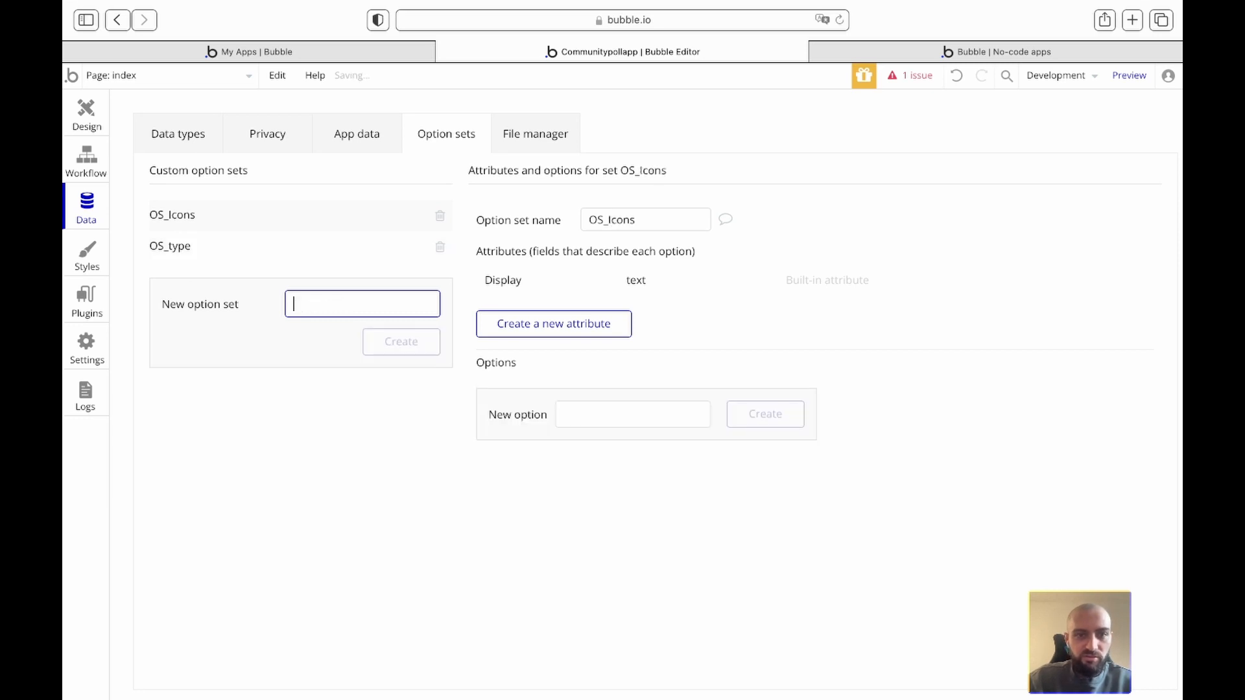
Step: Add an attribute named image with the type image to the OS_Icons option set
left_click(531, 329)
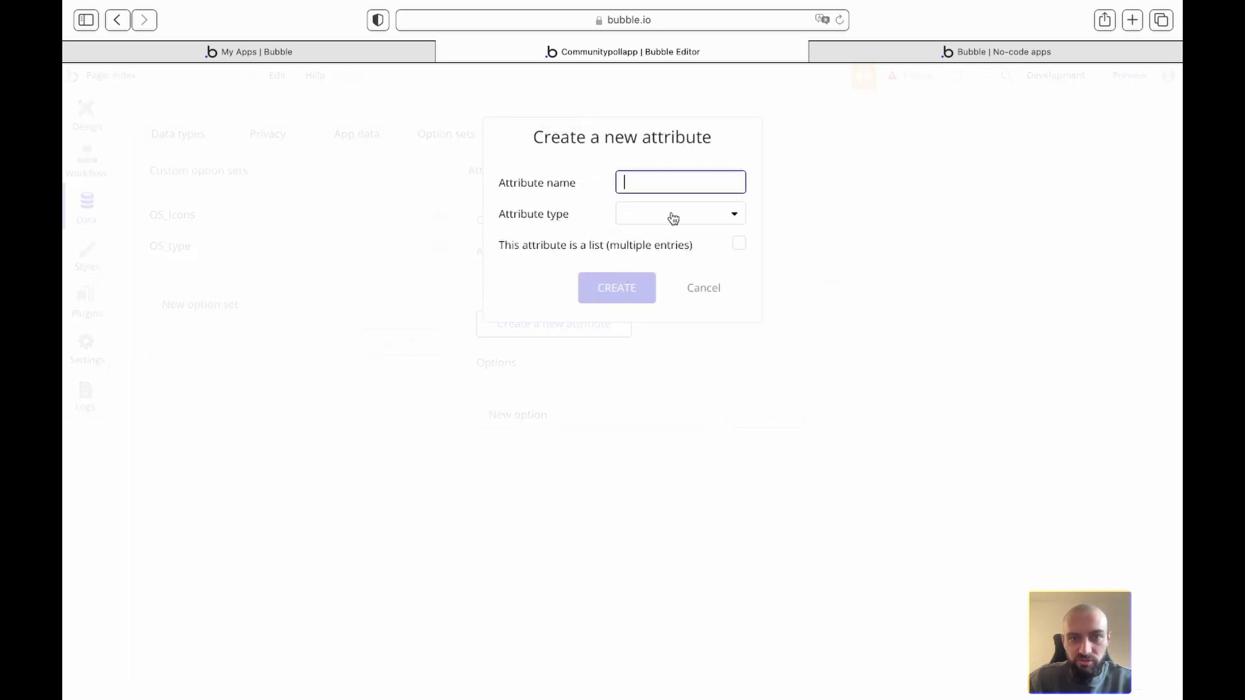
left_click(669, 215)
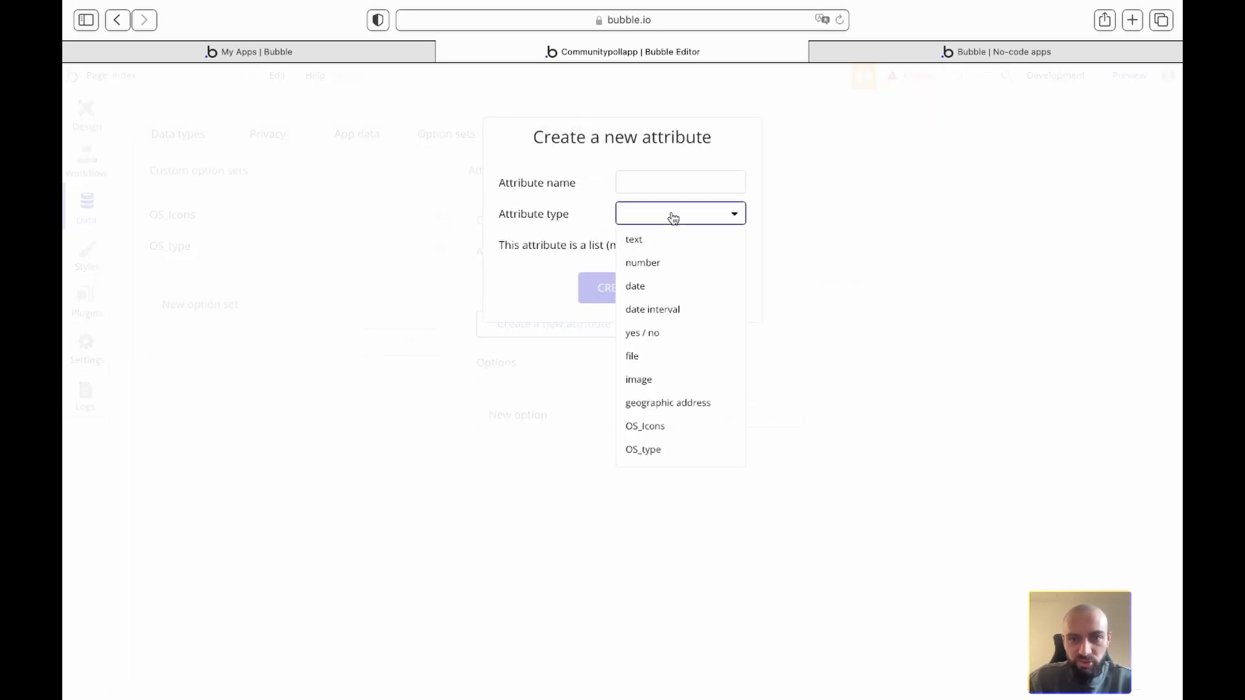
left_click(639, 380)
left_click(645, 179)
type("image")
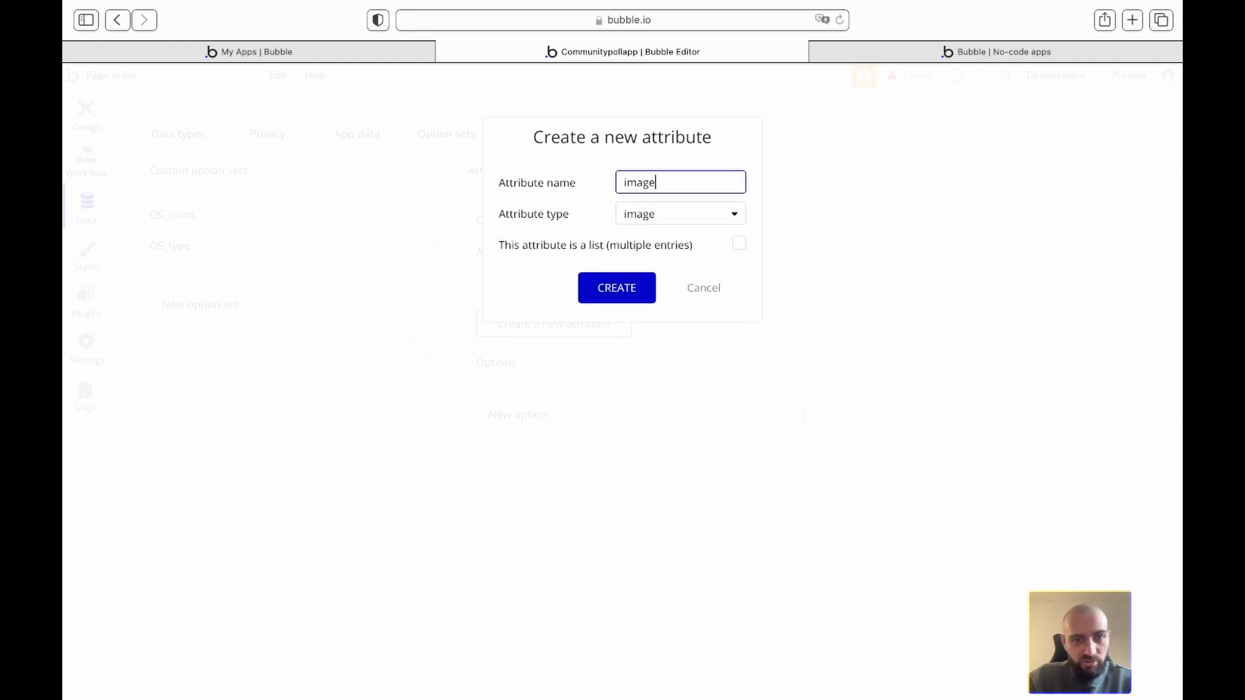
left_click(608, 293)
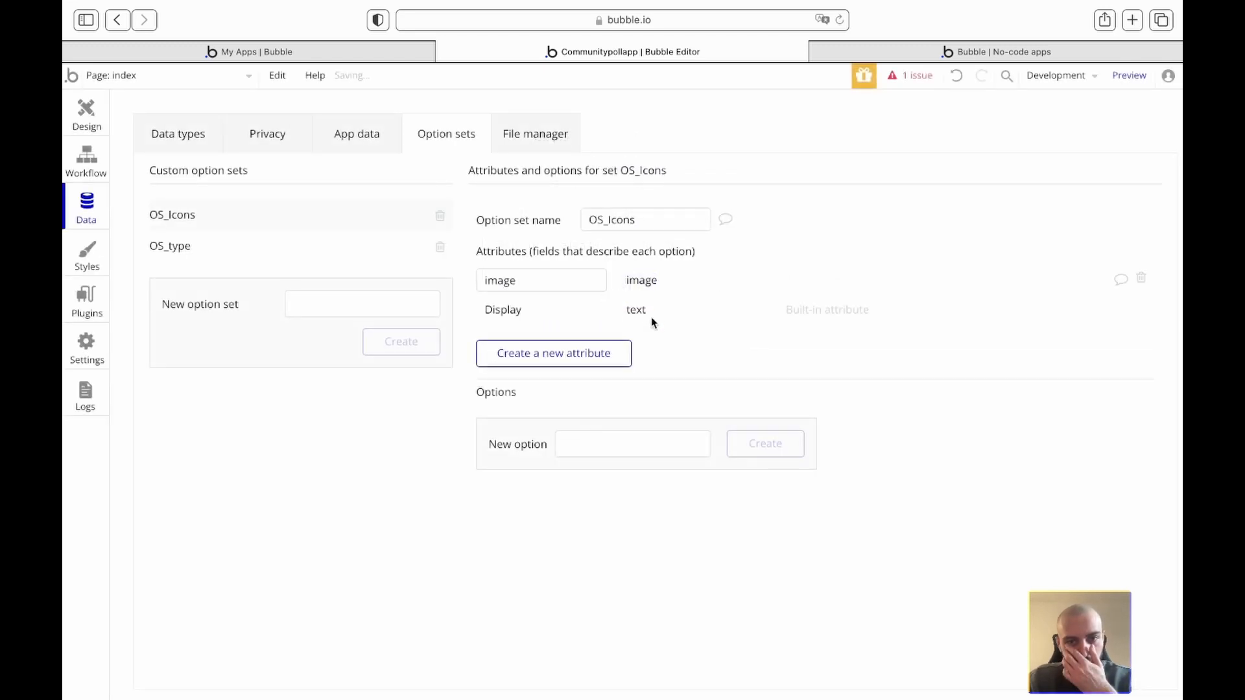
Step: Add the options heart_empty and heart_filled to the OS_Icons option set
left_click(652, 438)
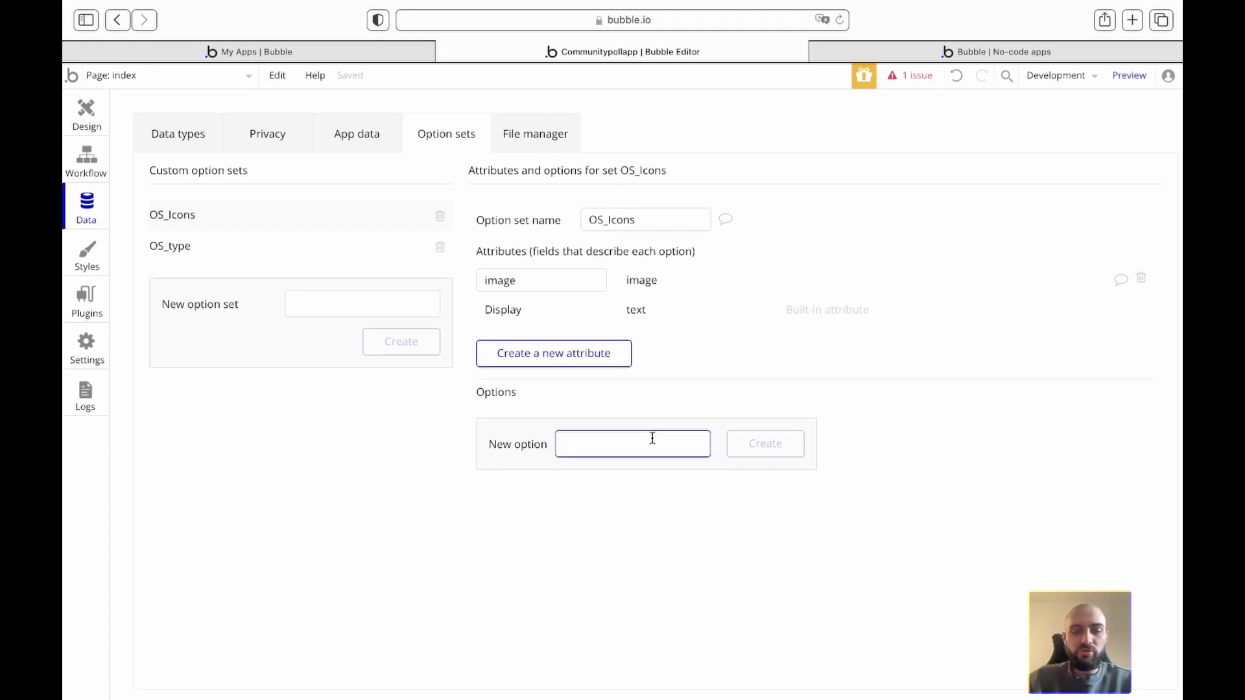
type("Hearts")
key("BackSpace")
key("BackSpace")
key("BackSpace")
key("BackSpace")
key("BackSpace")
key("BackSpace")
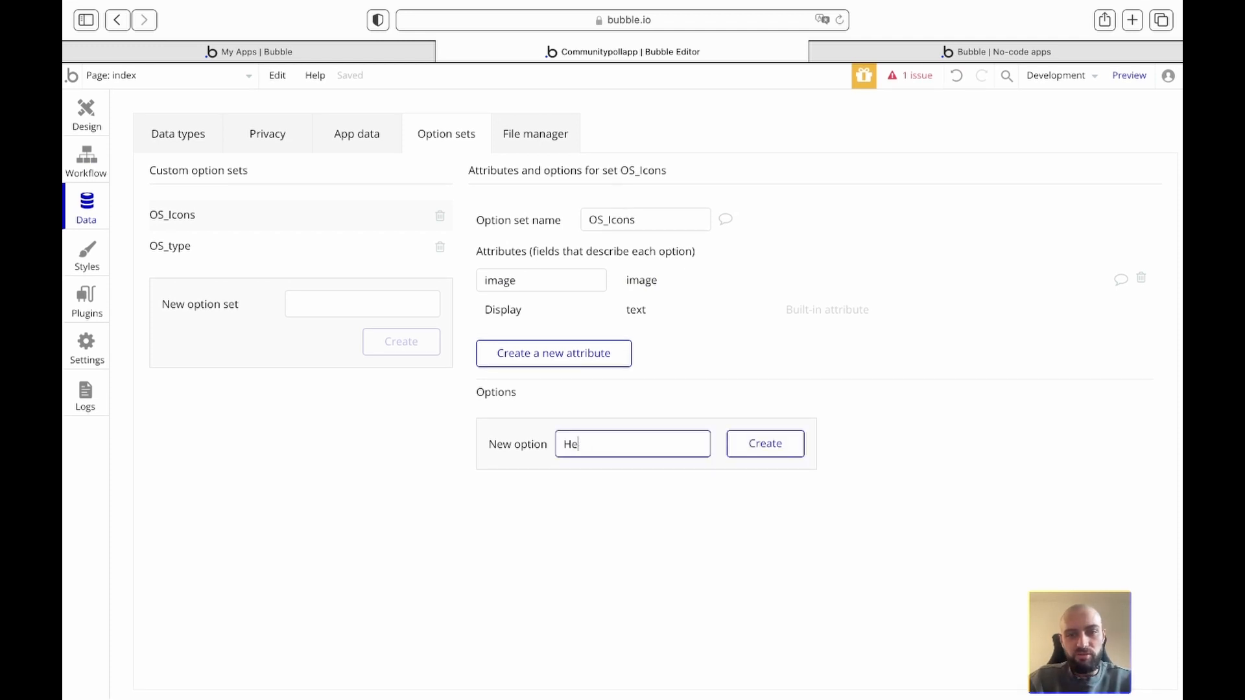
type("heae")
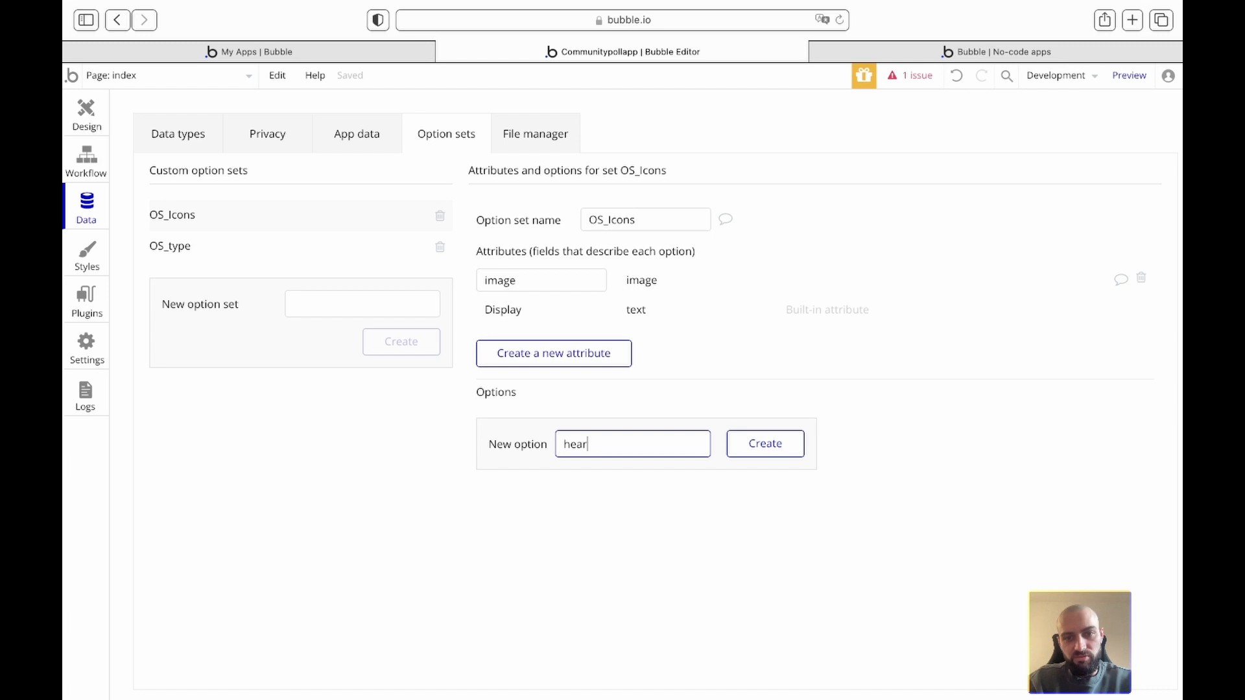
type("t_empty")
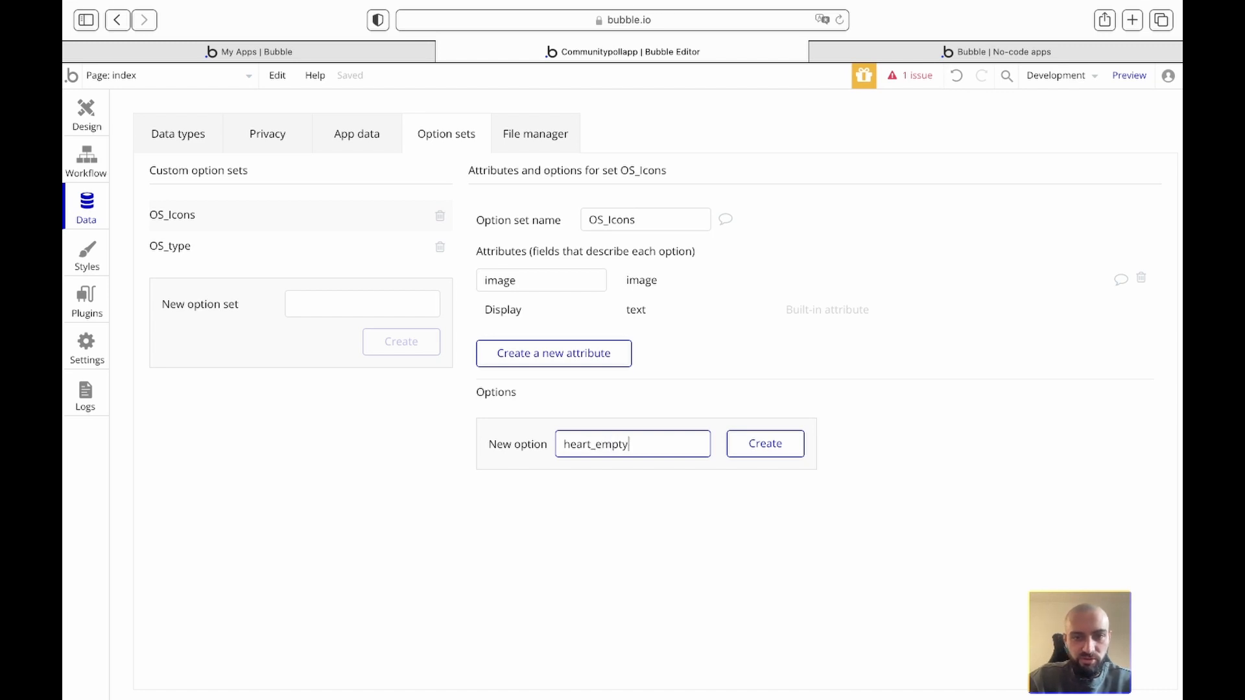
key("Return")
type("heart_filled")
key("Return")
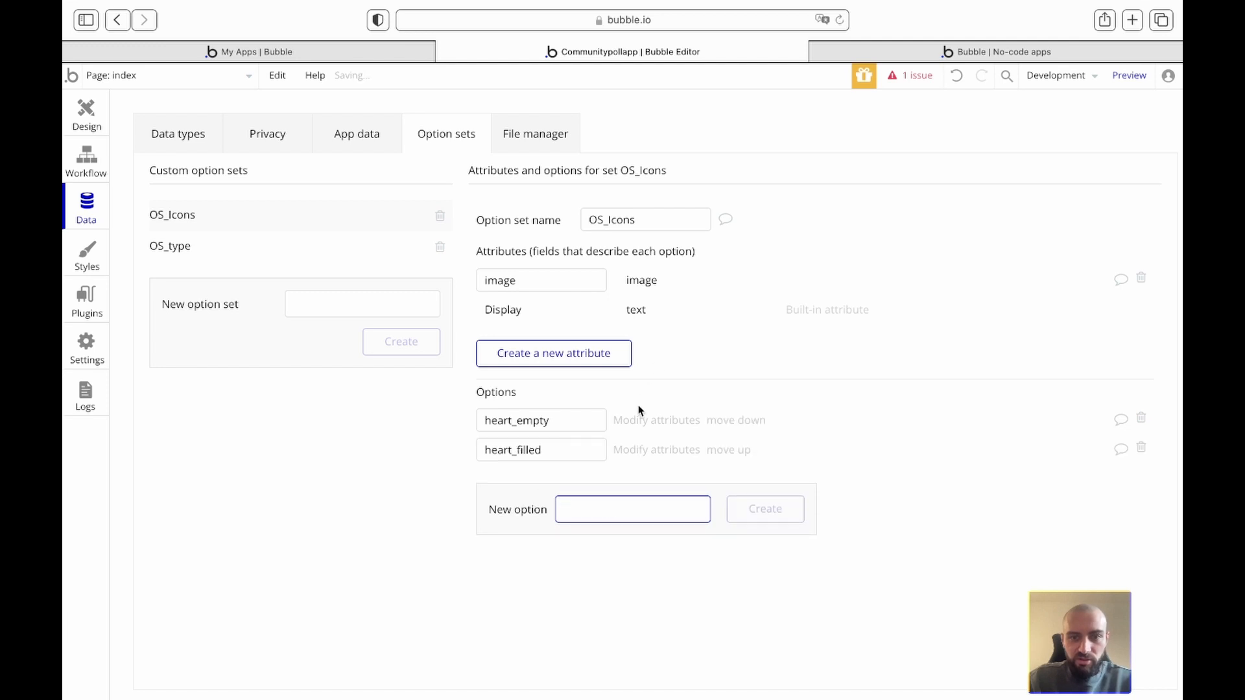
Step: Upload heart_empty.svg from the desktop's icons folder as the heart_empty option's image and save the option
left_click(637, 421)
left_click(566, 173)
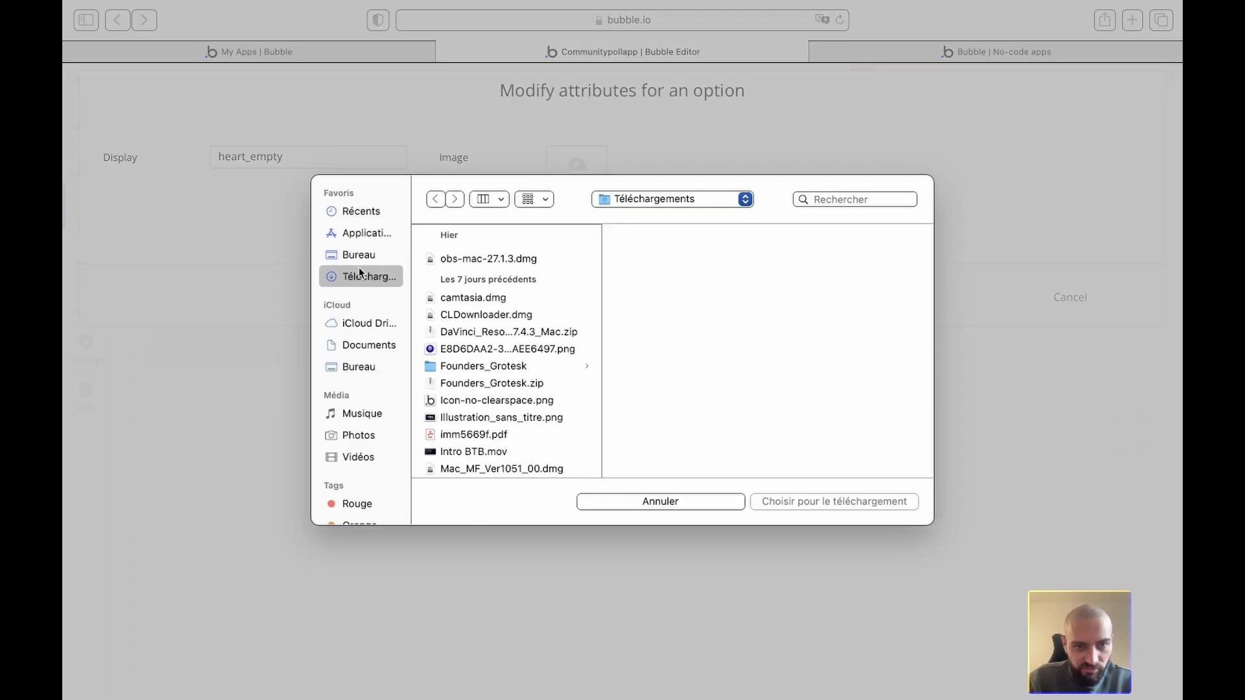
left_click(350, 256)
left_click(466, 277)
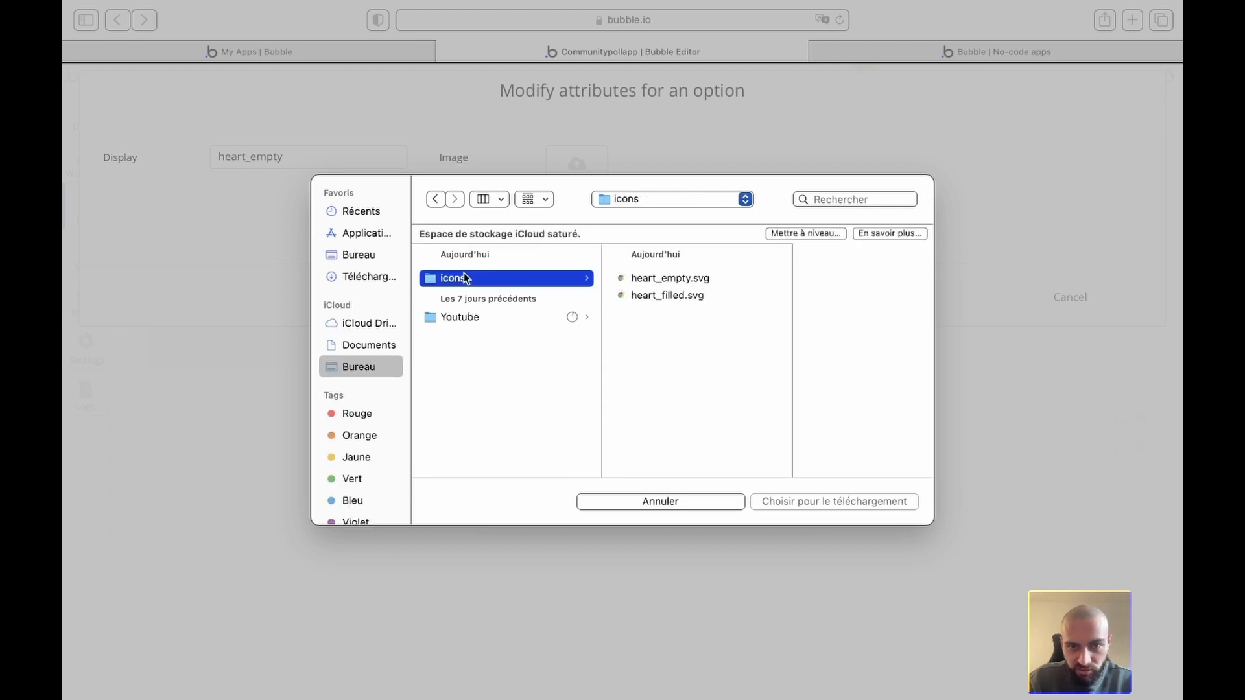
double_click(686, 278)
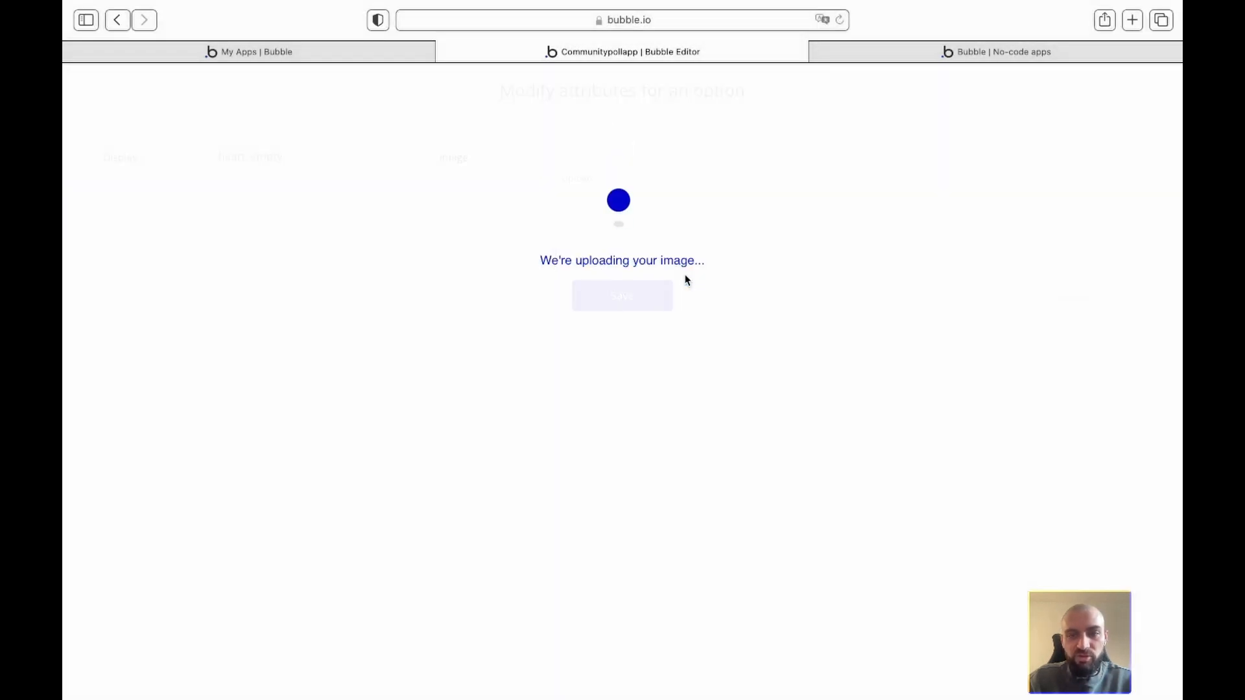
left_click(647, 297)
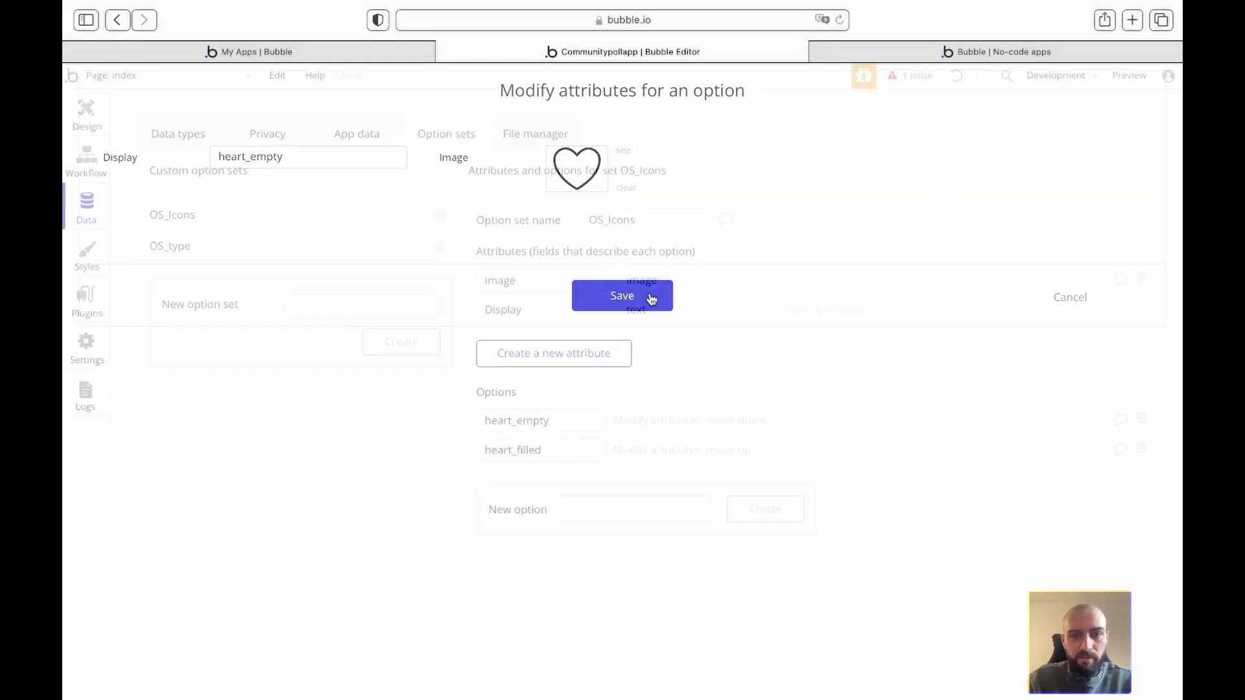
Step: Upload heart_filled.svg as the heart_filled option's image and save the option
left_click(658, 459)
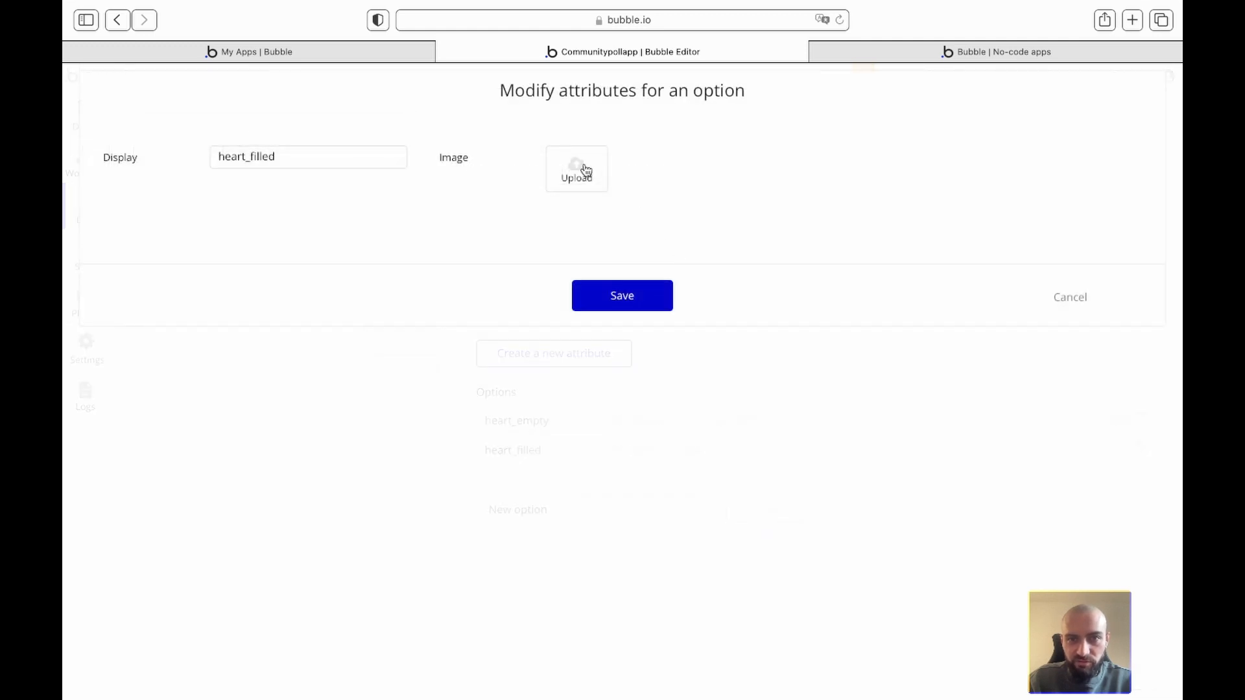
left_click(578, 170)
double_click(485, 296)
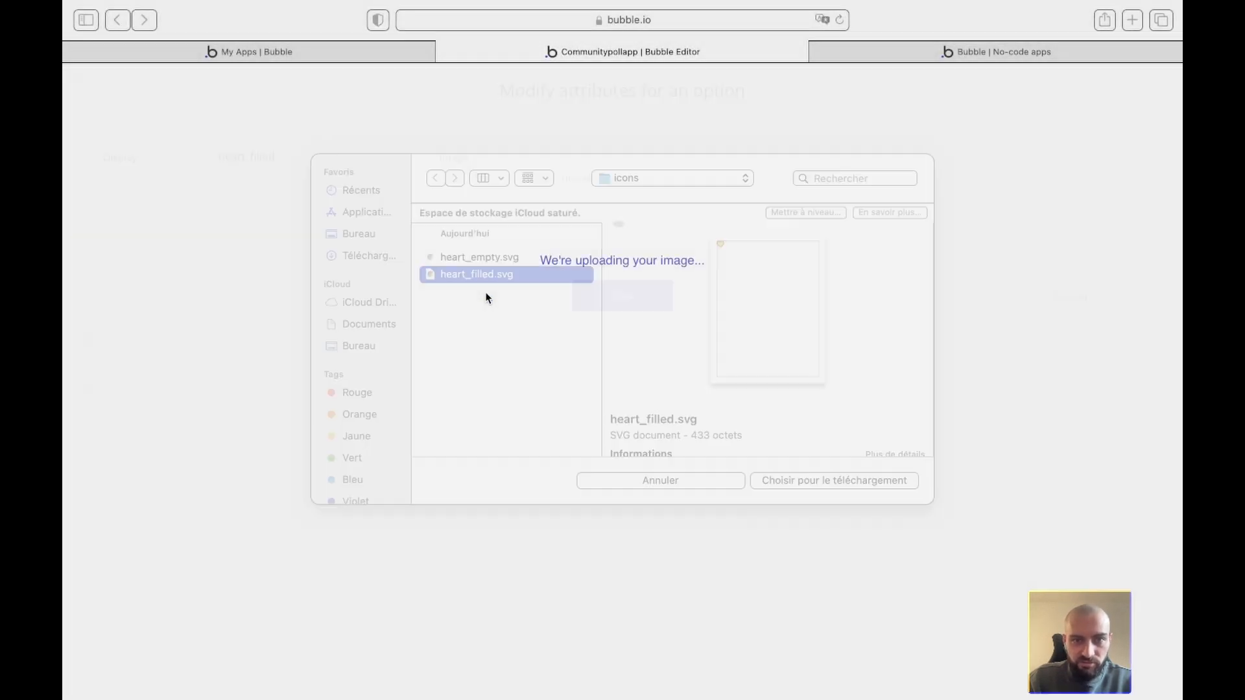
left_click(607, 301)
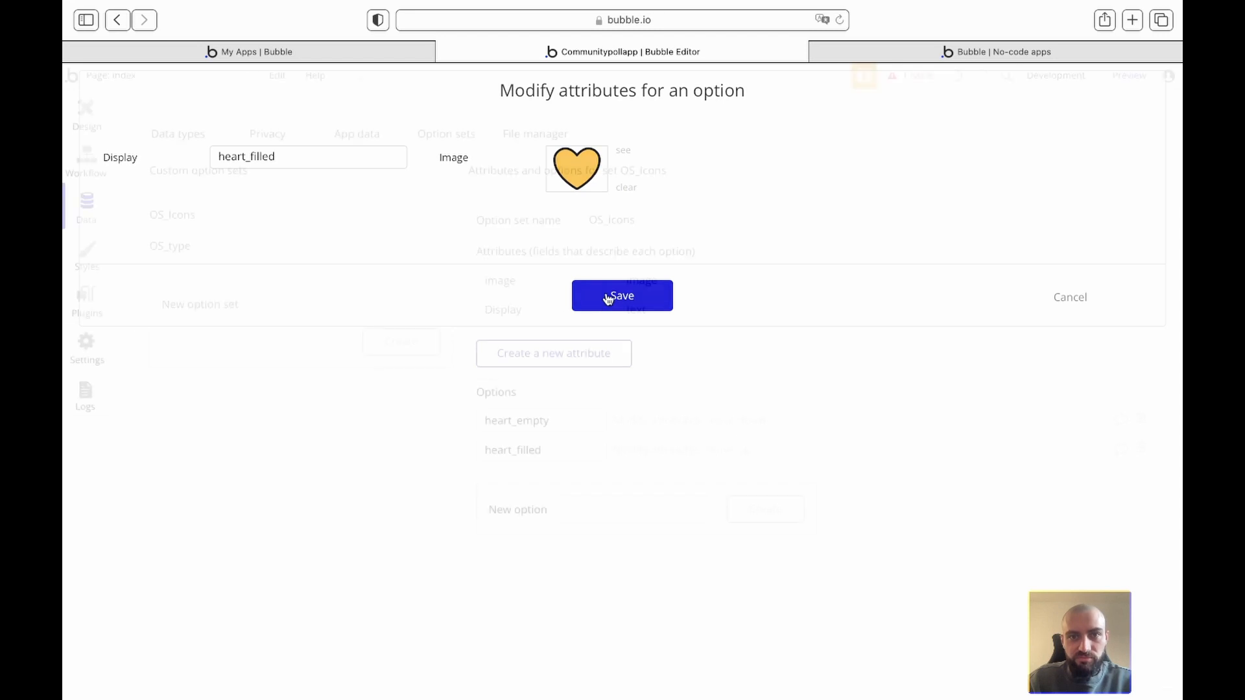
Step: Return to the page design and set Image A's dynamic image to the image of the OS_Icons option heart_empty
left_click(89, 118)
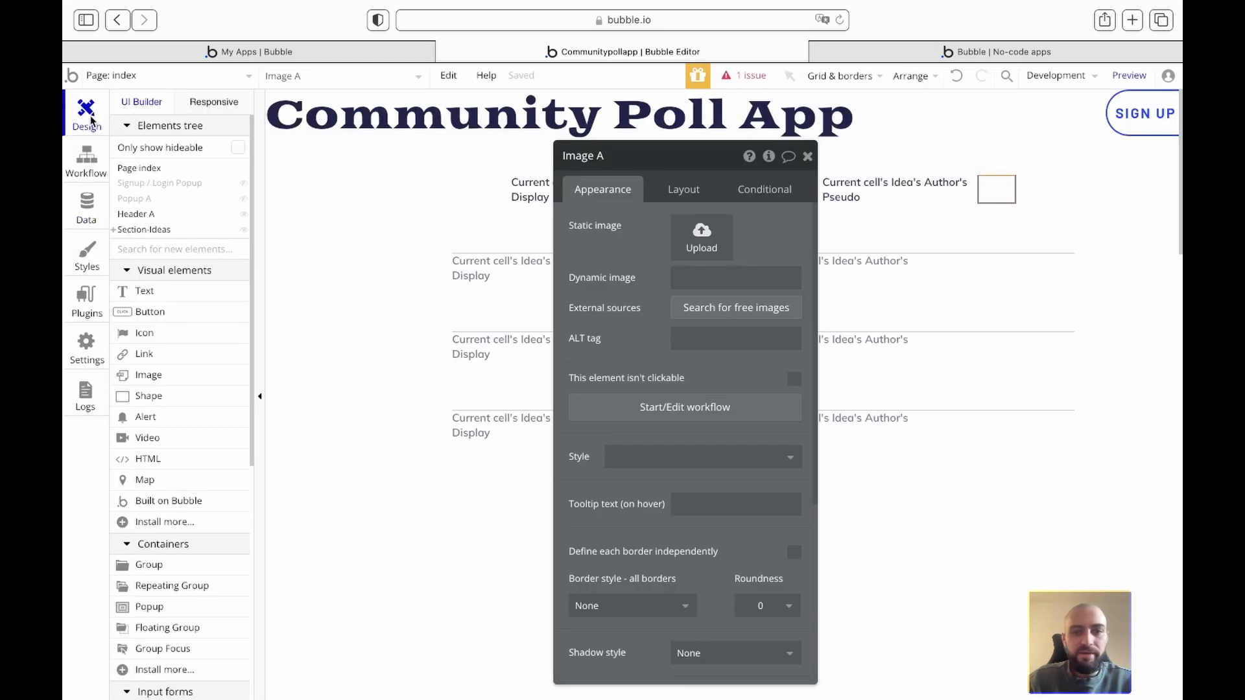
left_click(697, 275)
left_click(808, 278)
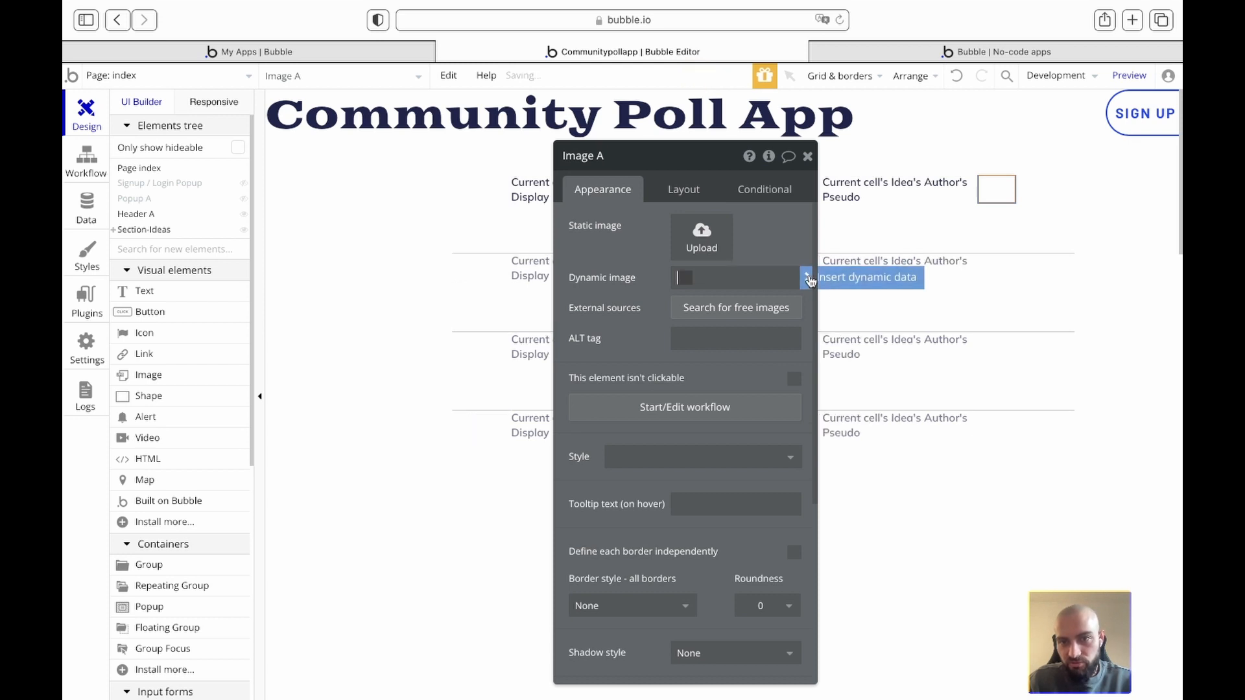
type("get")
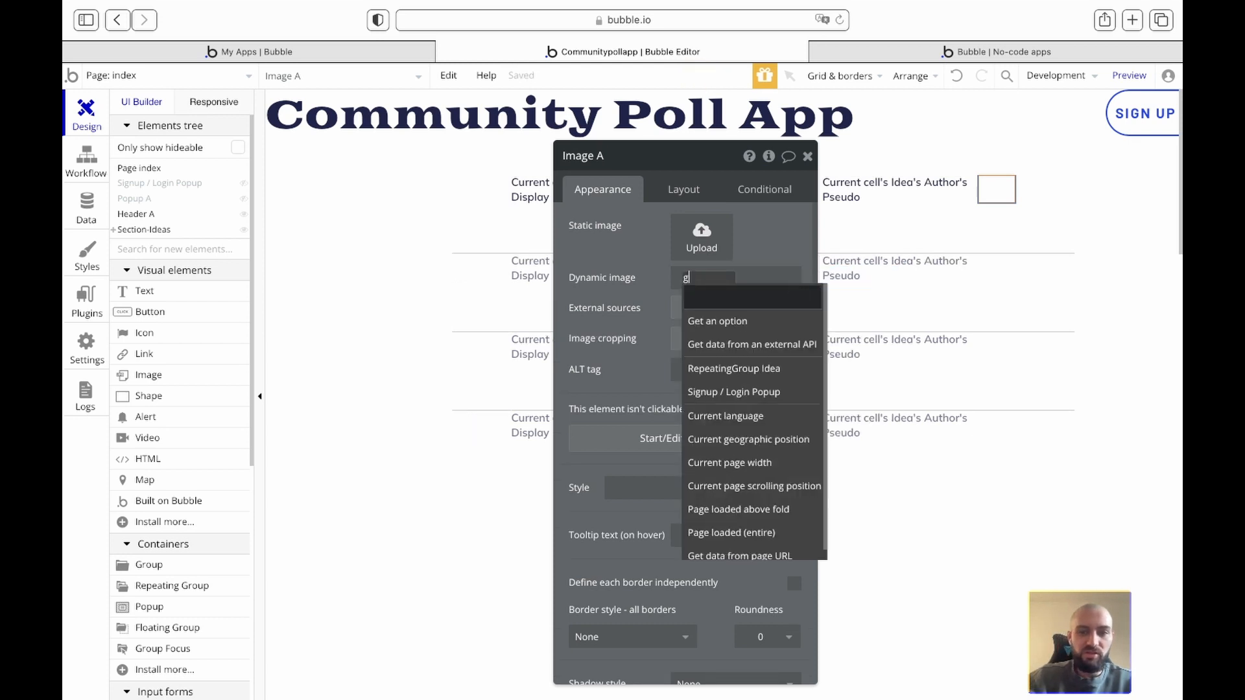
left_click(747, 321)
left_click(515, 192)
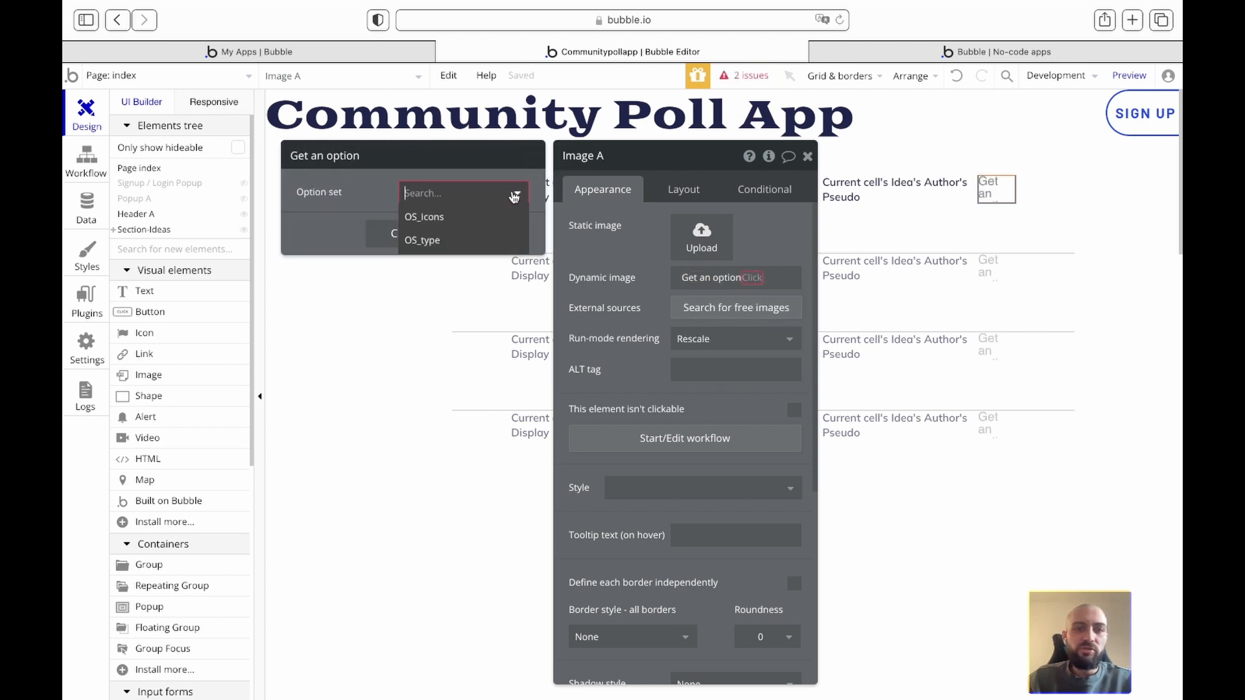
left_click(445, 219)
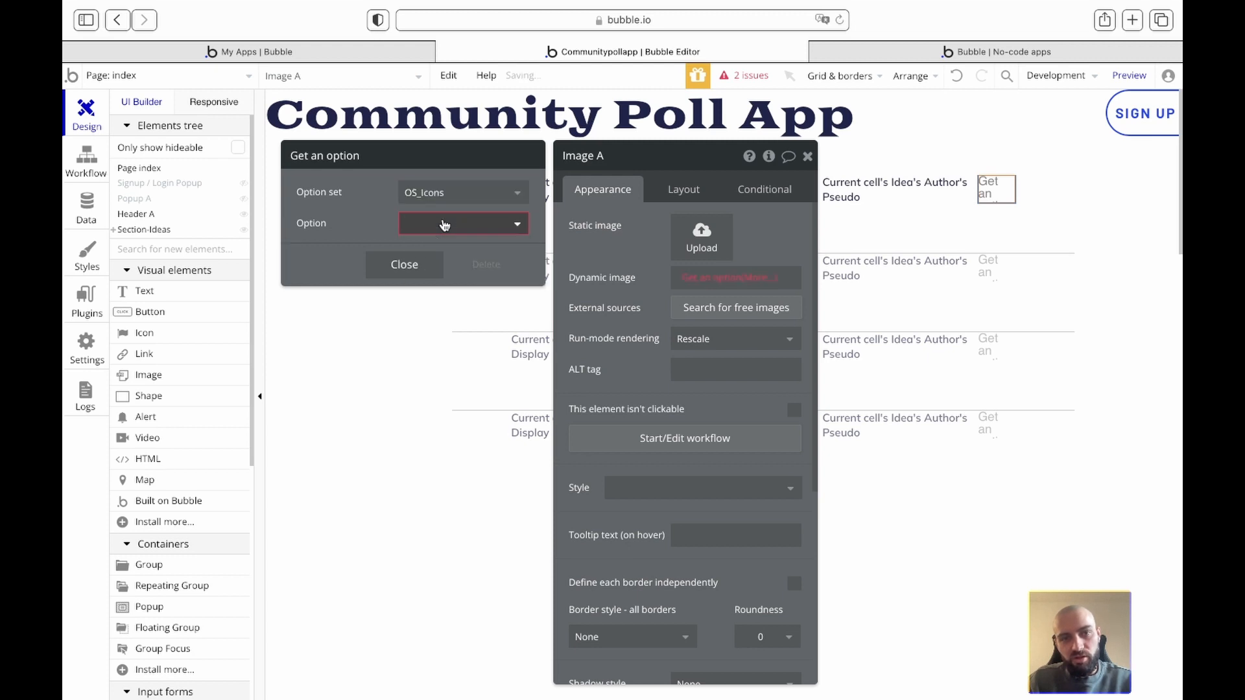
left_click(512, 225)
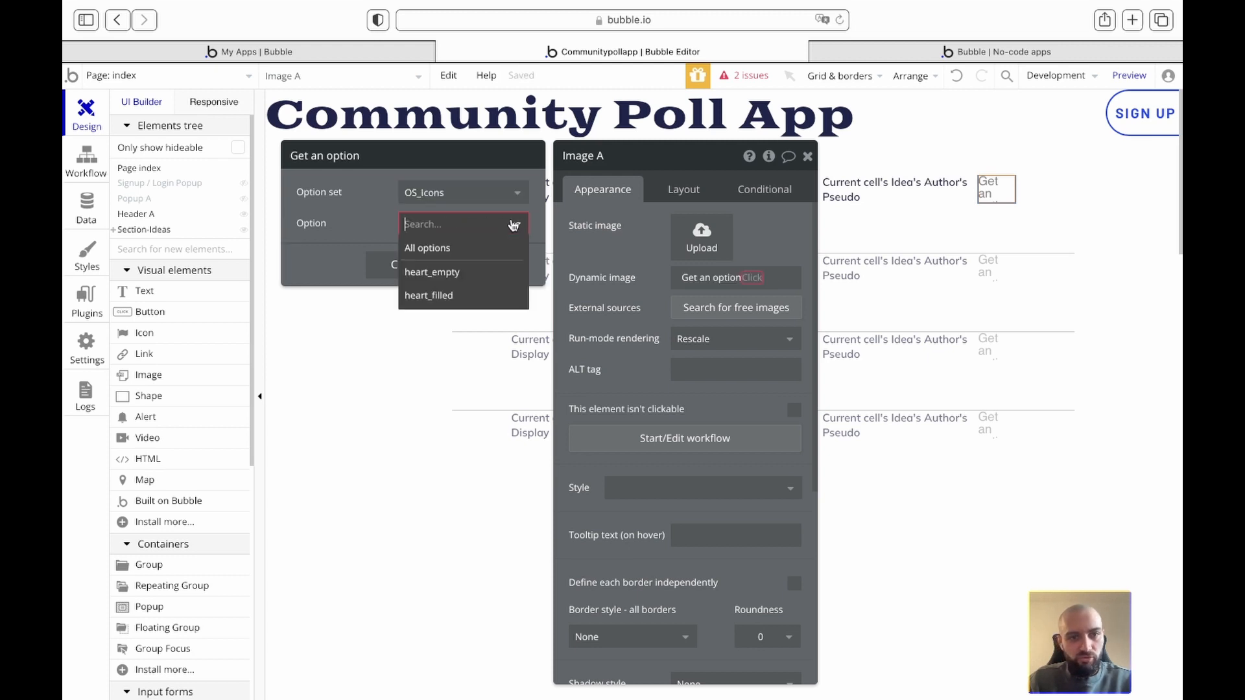
left_click(440, 272)
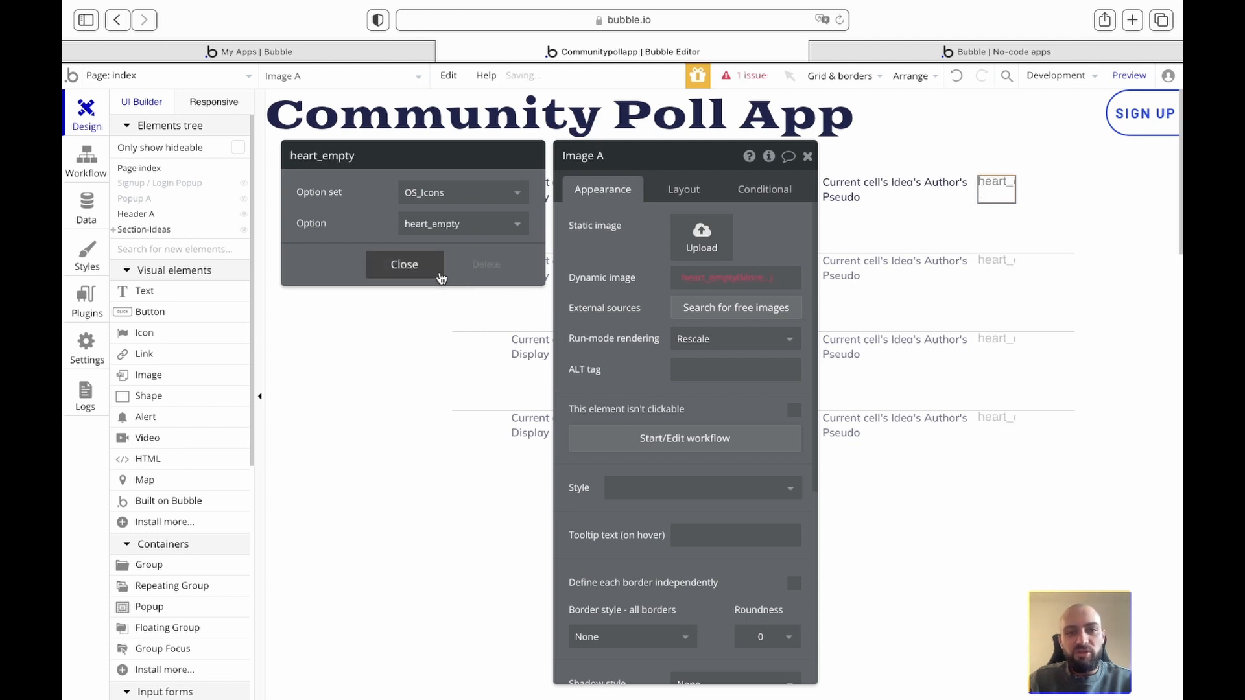
left_click(754, 280)
left_click(760, 296)
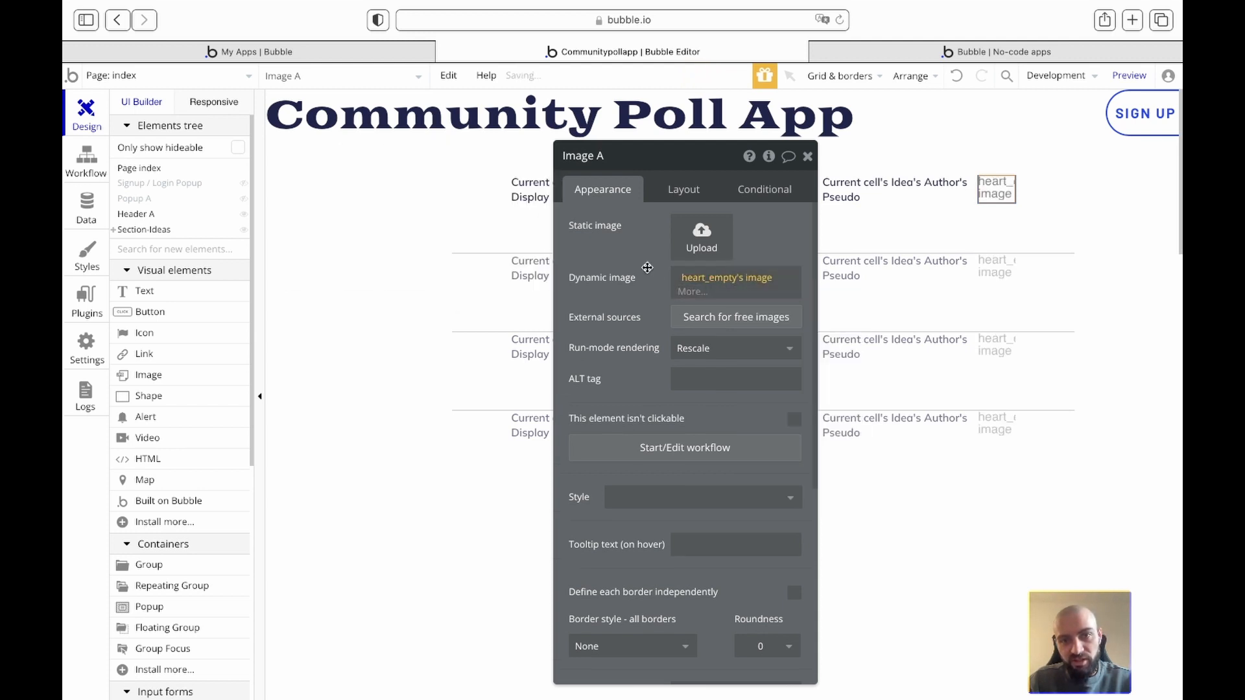
Step: Add a condition to Image A for when Current cell's Idea's Likedby:count is not 0
left_click(765, 189)
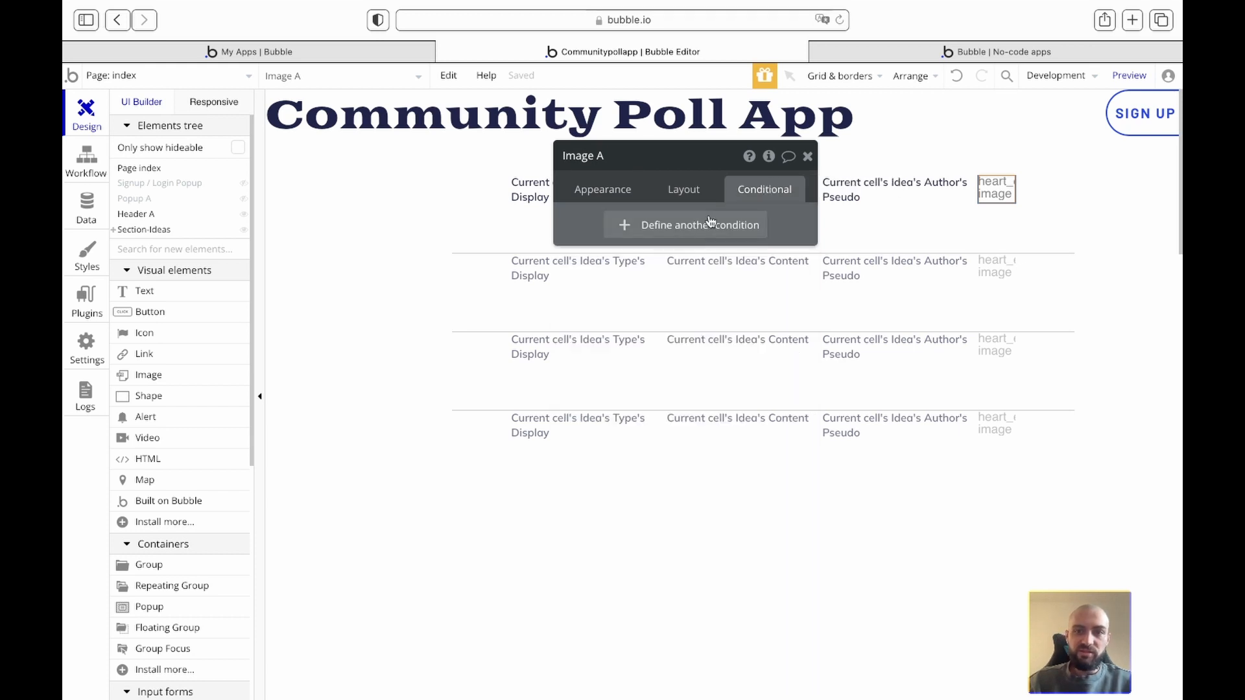
left_click(626, 229)
left_click(621, 235)
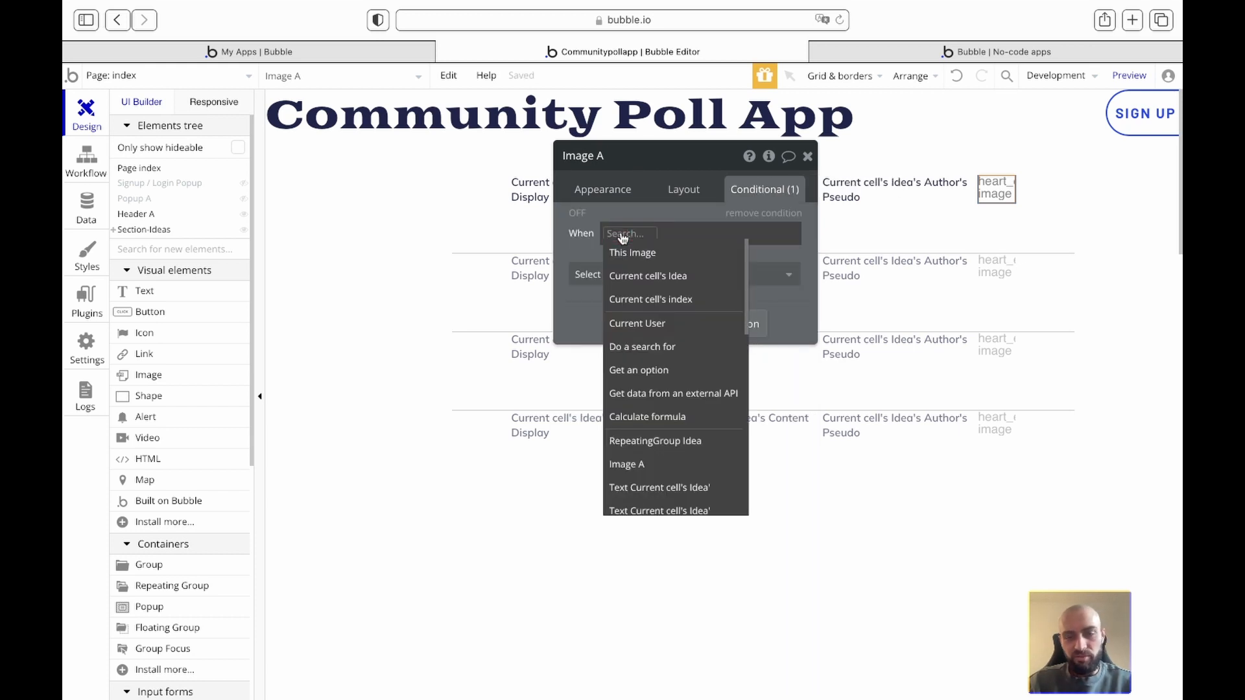
left_click(644, 277)
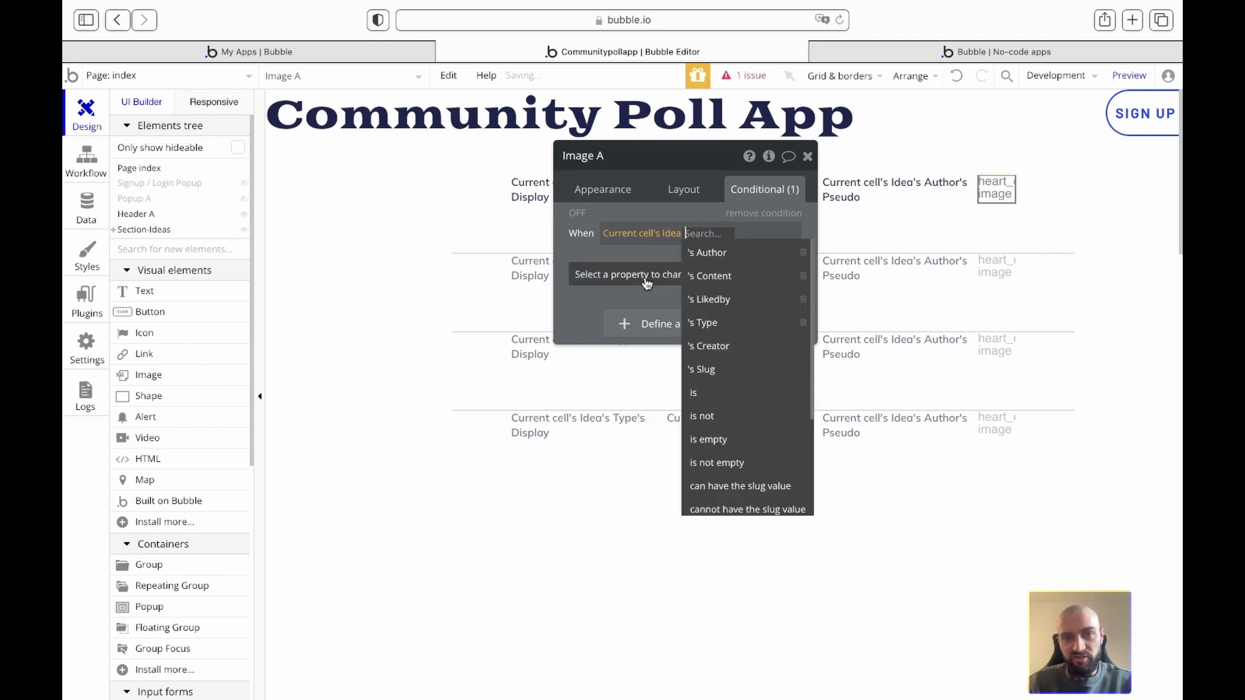
left_click(731, 302)
left_click(750, 251)
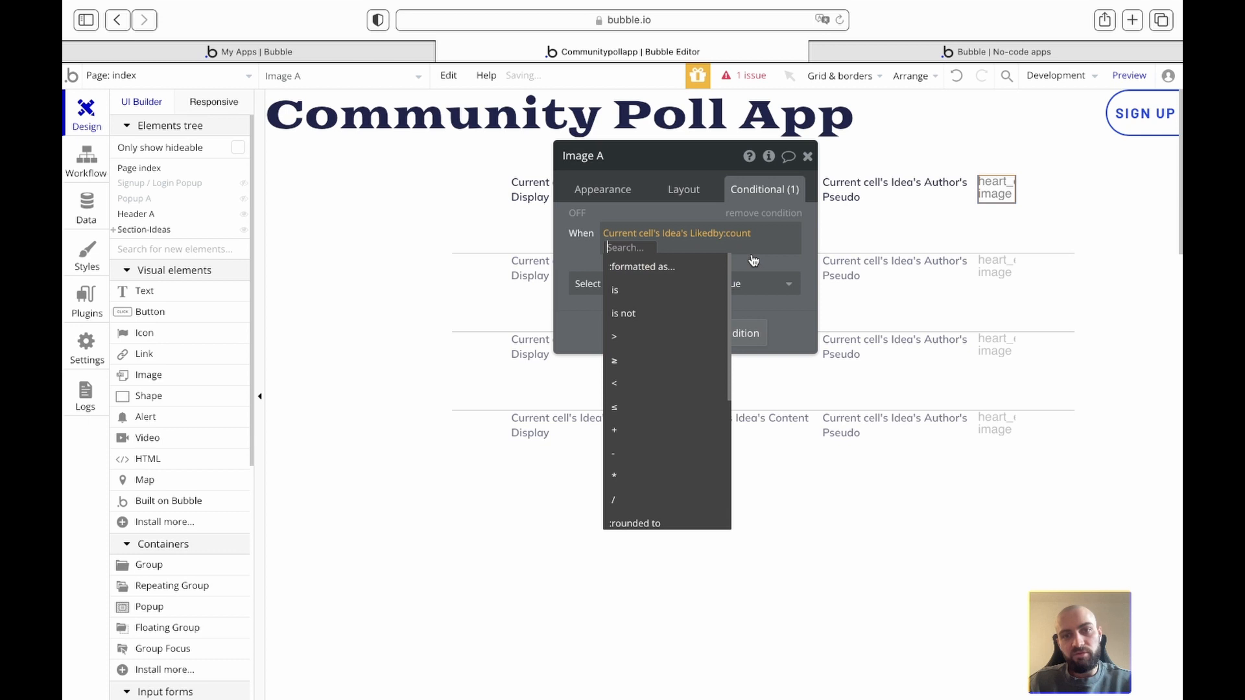
left_click(663, 314)
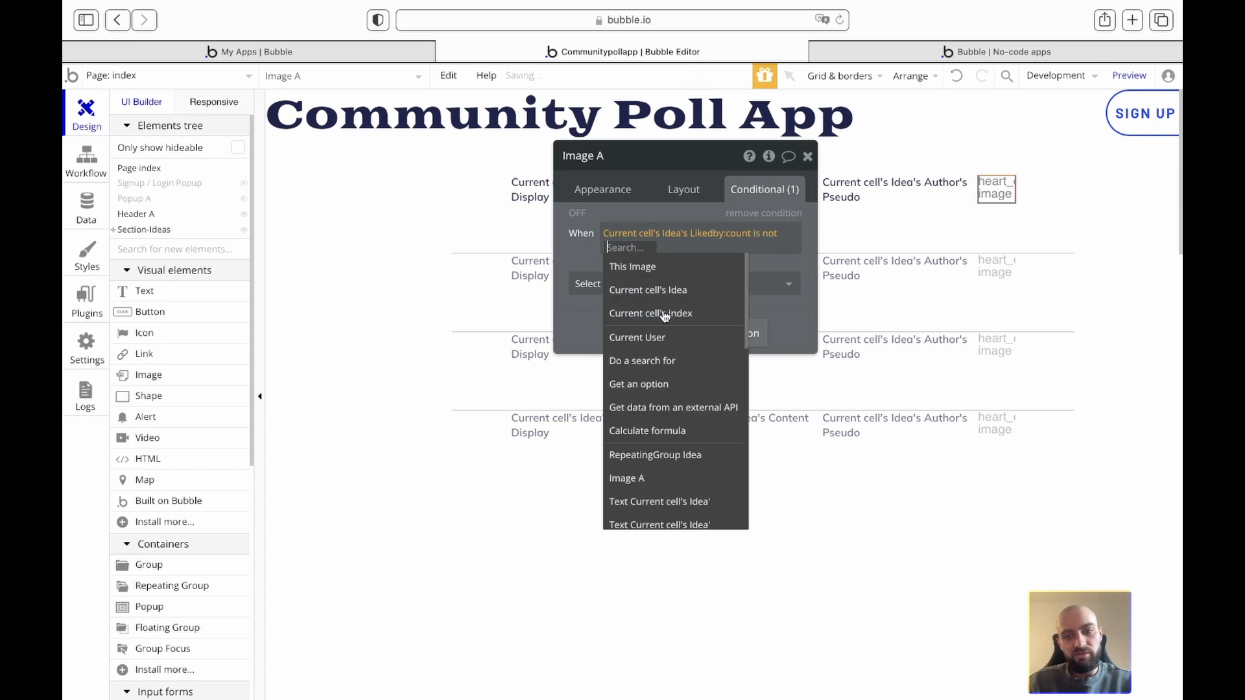
type("0")
key("Return")
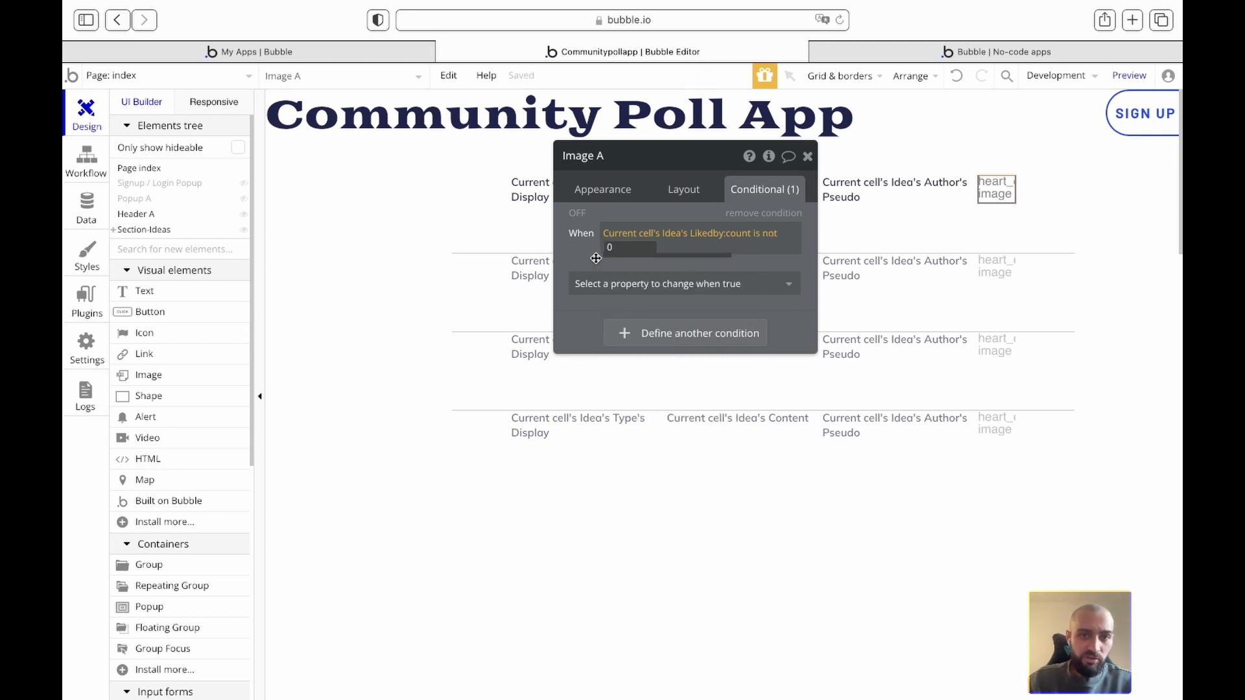
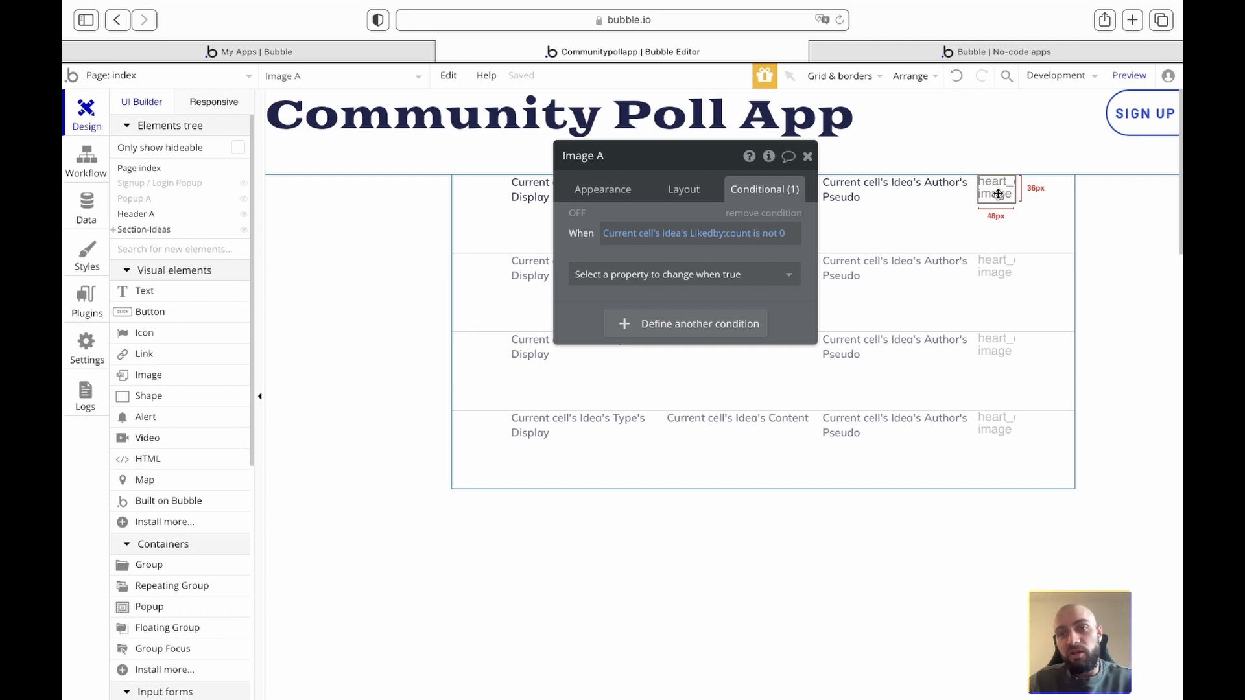
Step: Make the condition change the image source to the OS_Icons option heart_filled's image, and close Image A's properties
left_click(725, 280)
left_click(642, 359)
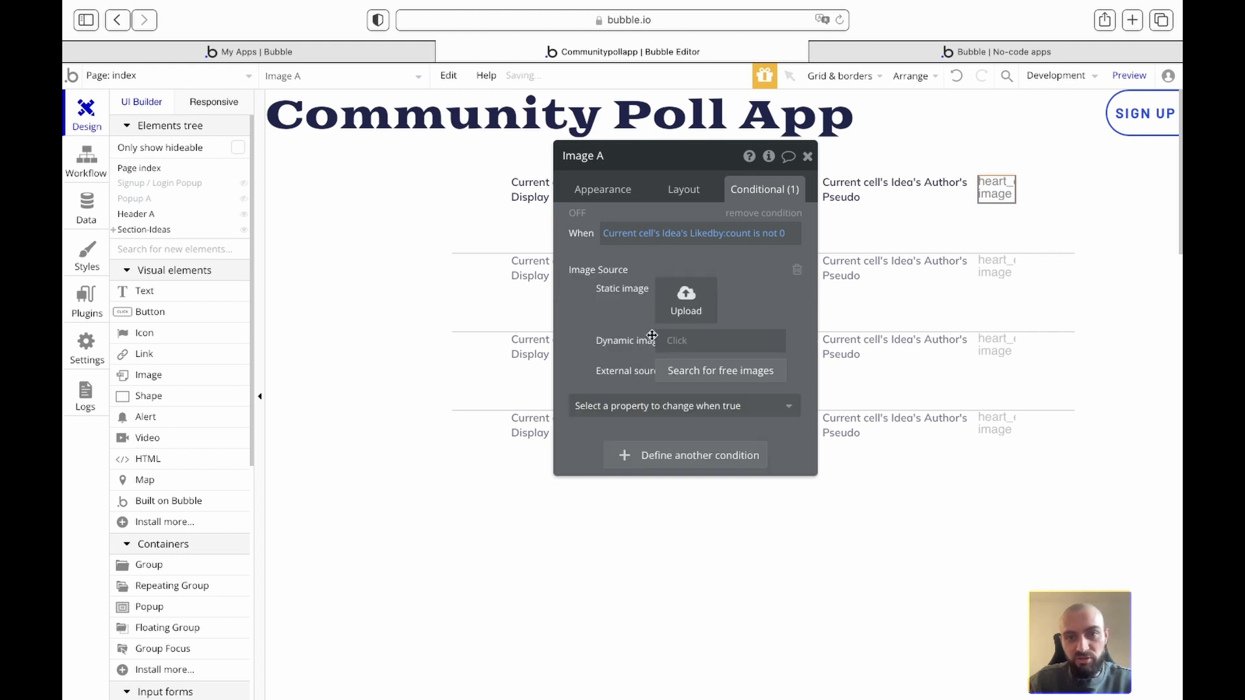
left_click(676, 344)
type("get")
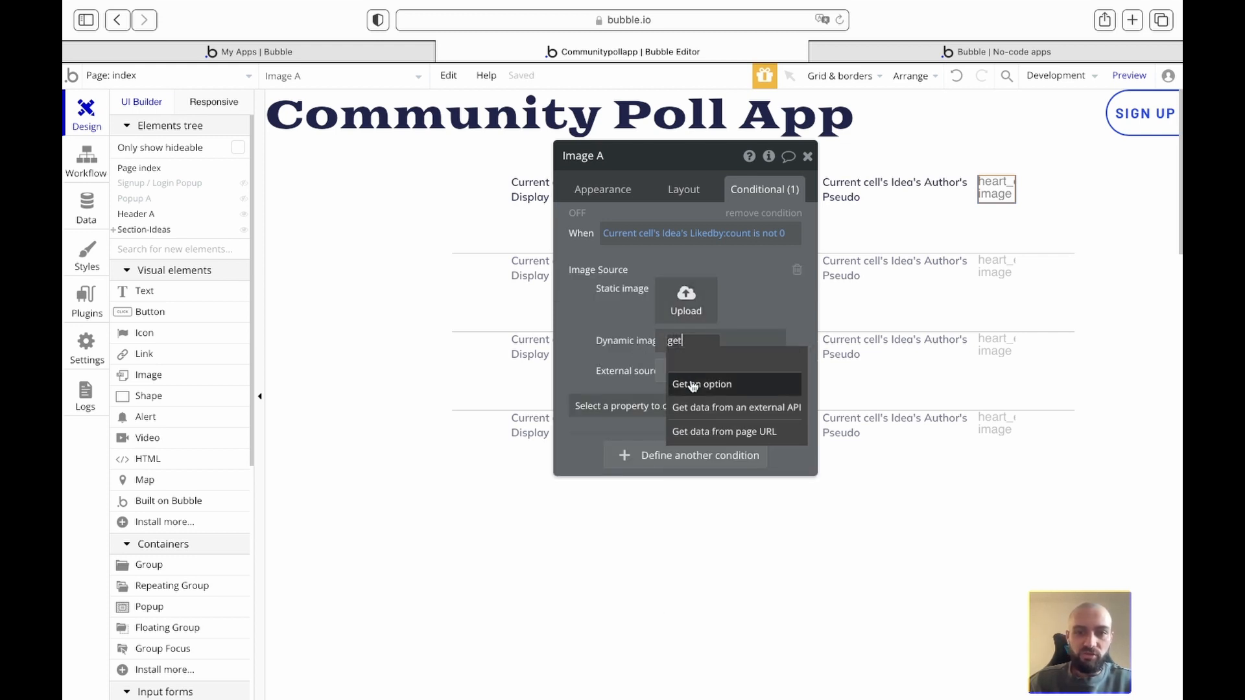
left_click(697, 384)
left_click(464, 192)
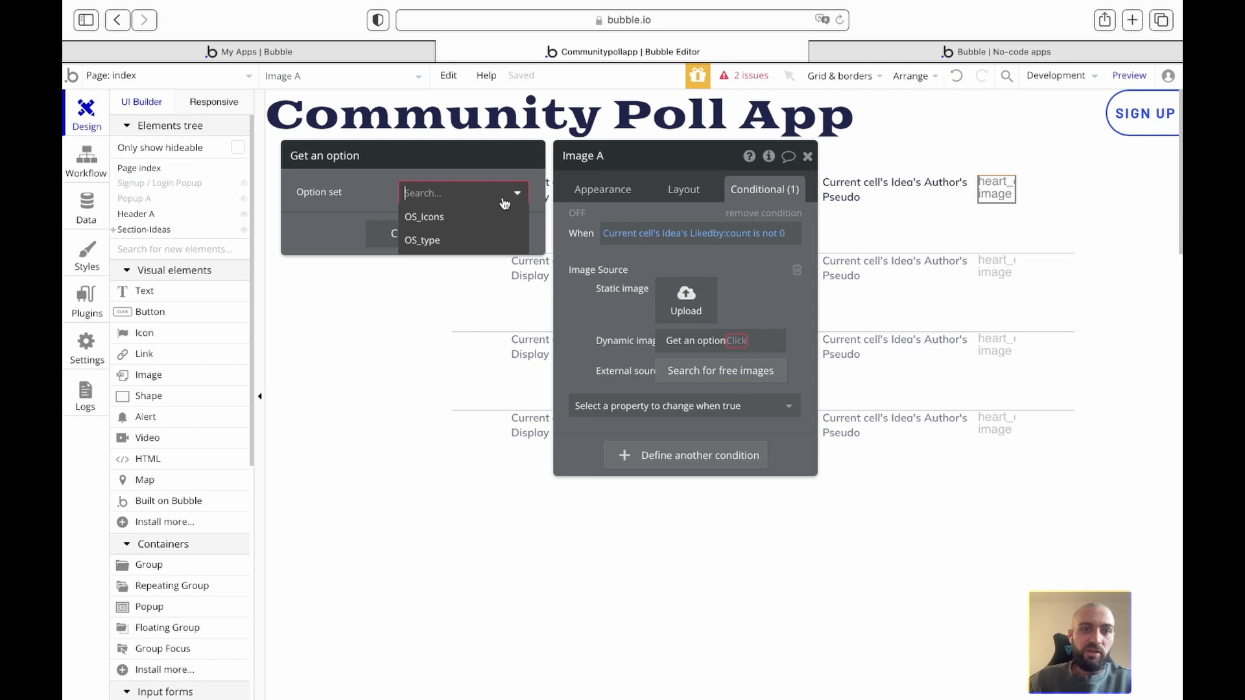
left_click(480, 215)
left_click(444, 224)
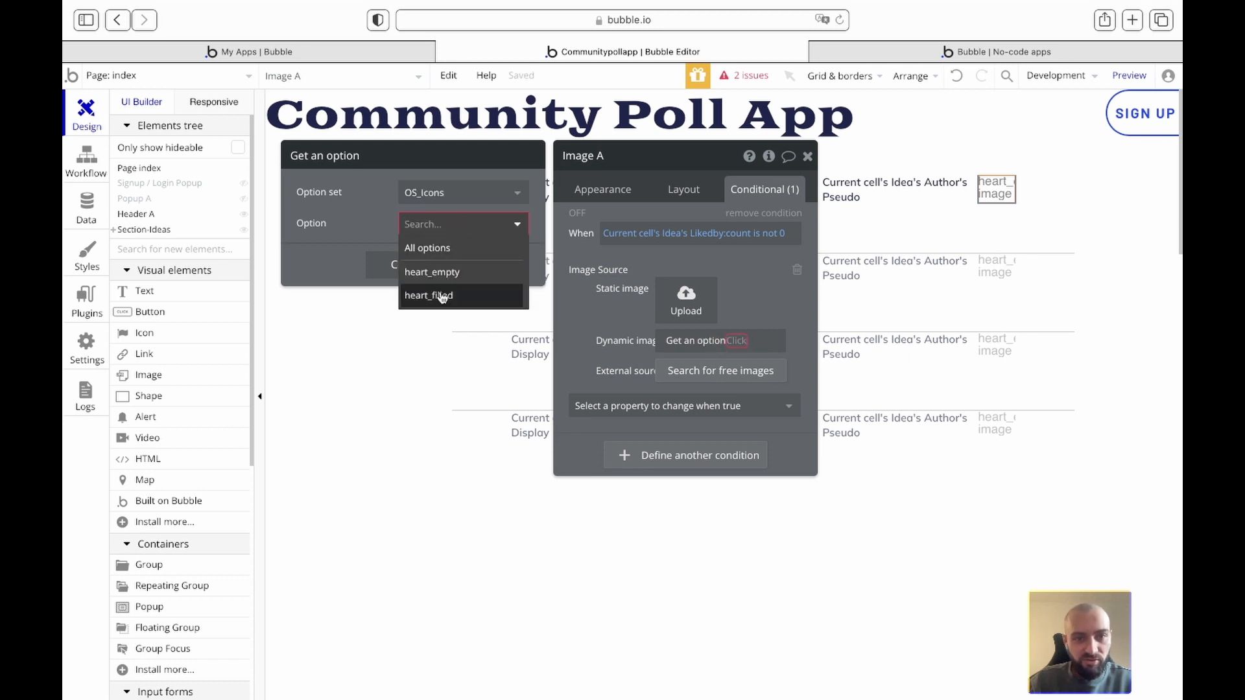
left_click(441, 297)
left_click(728, 341)
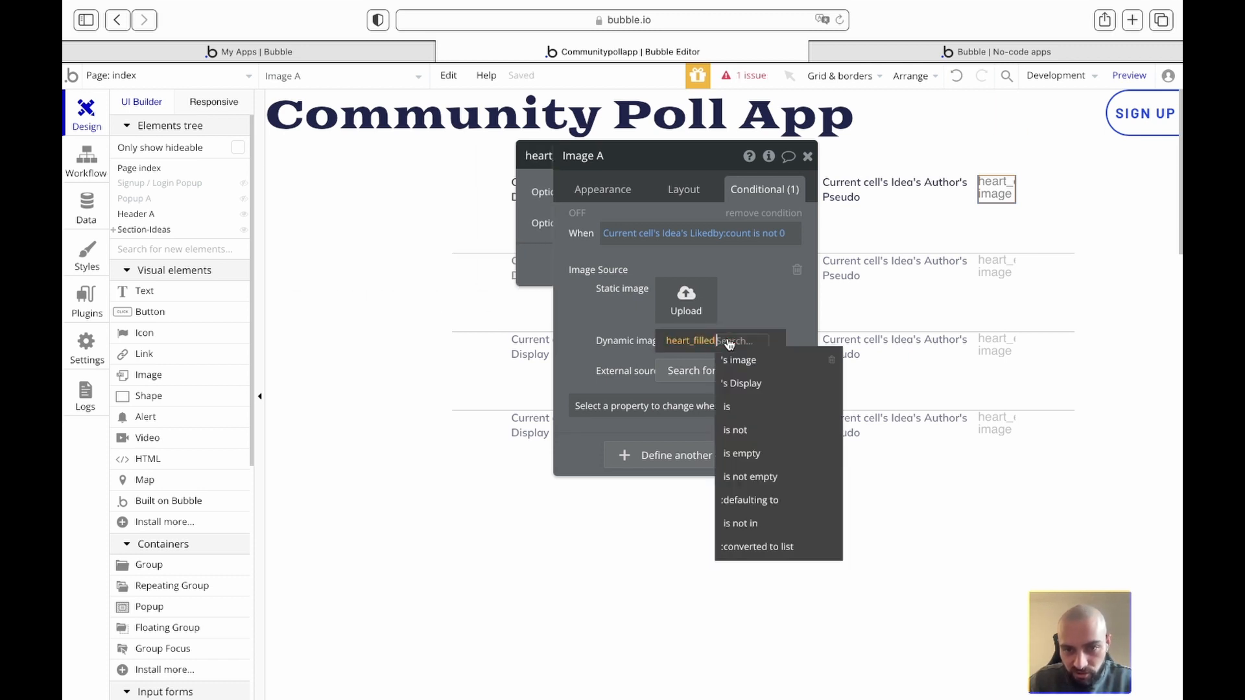
left_click(728, 356)
left_click(745, 266)
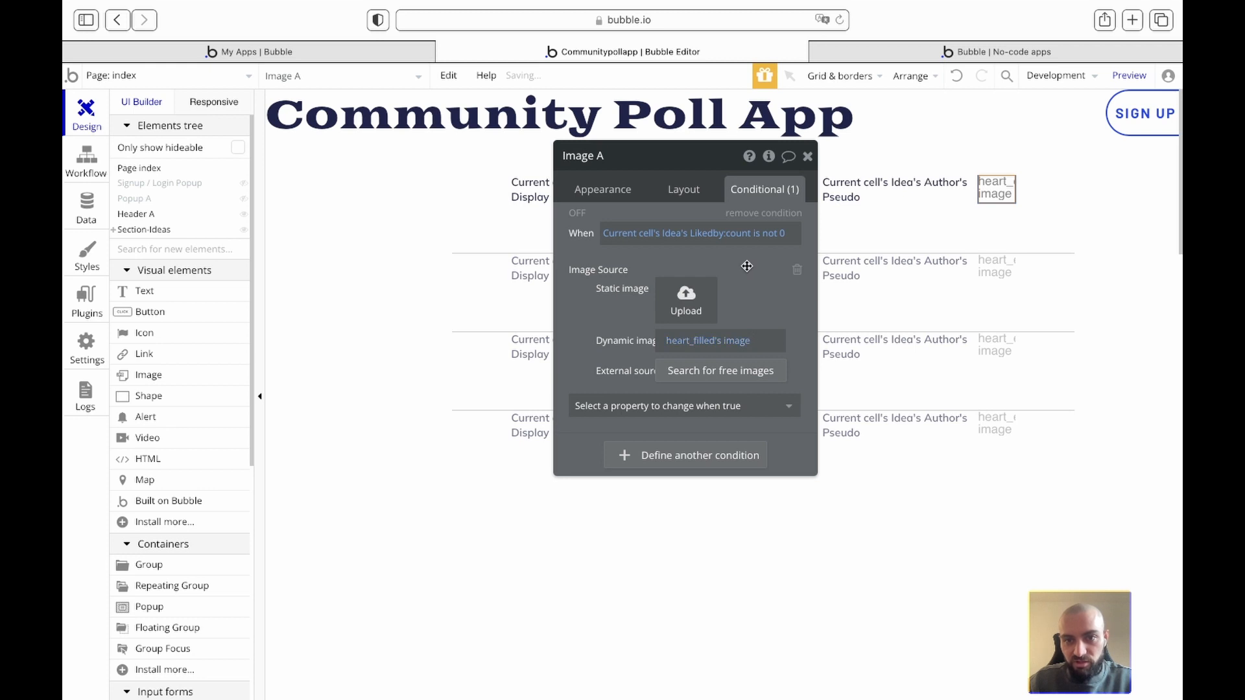
left_click(809, 157)
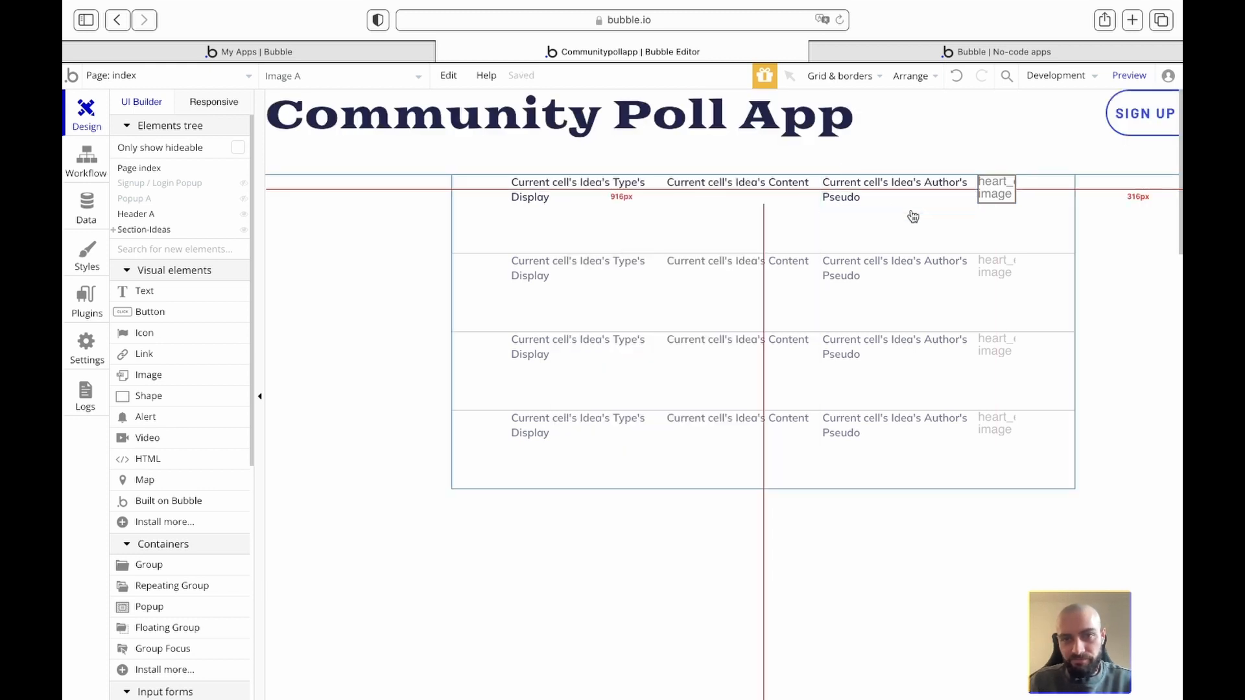
left_click(756, 231)
left_click(586, 195)
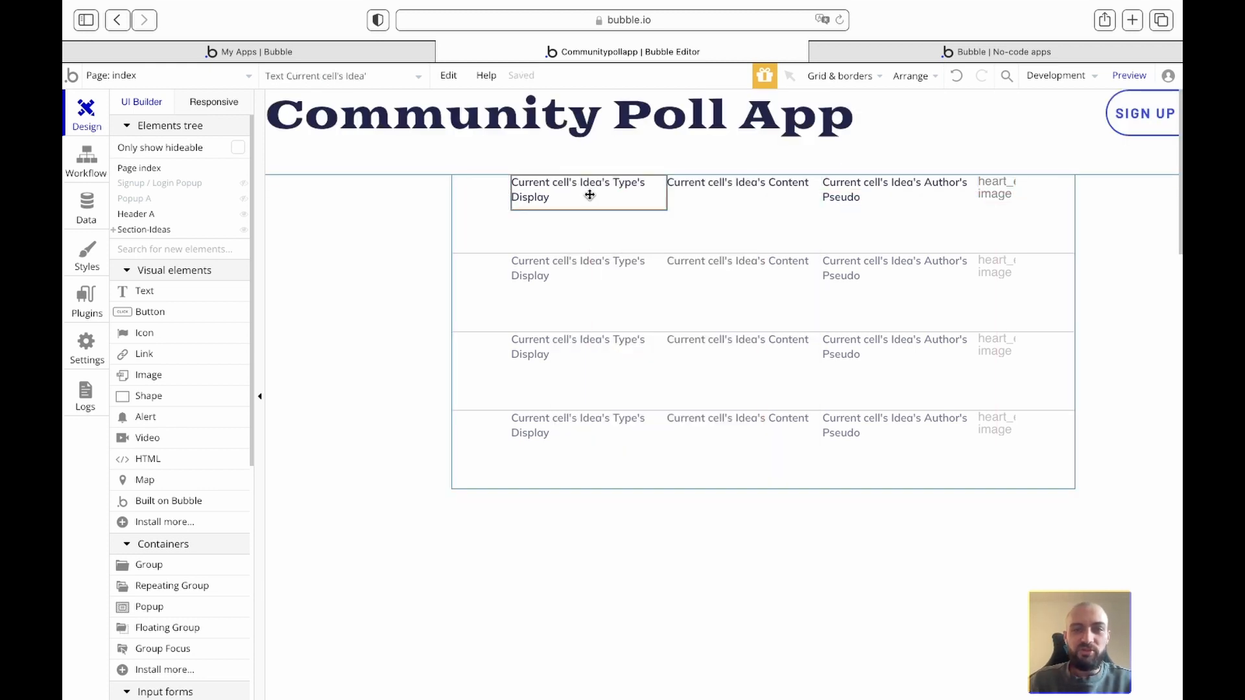
left_click(707, 230)
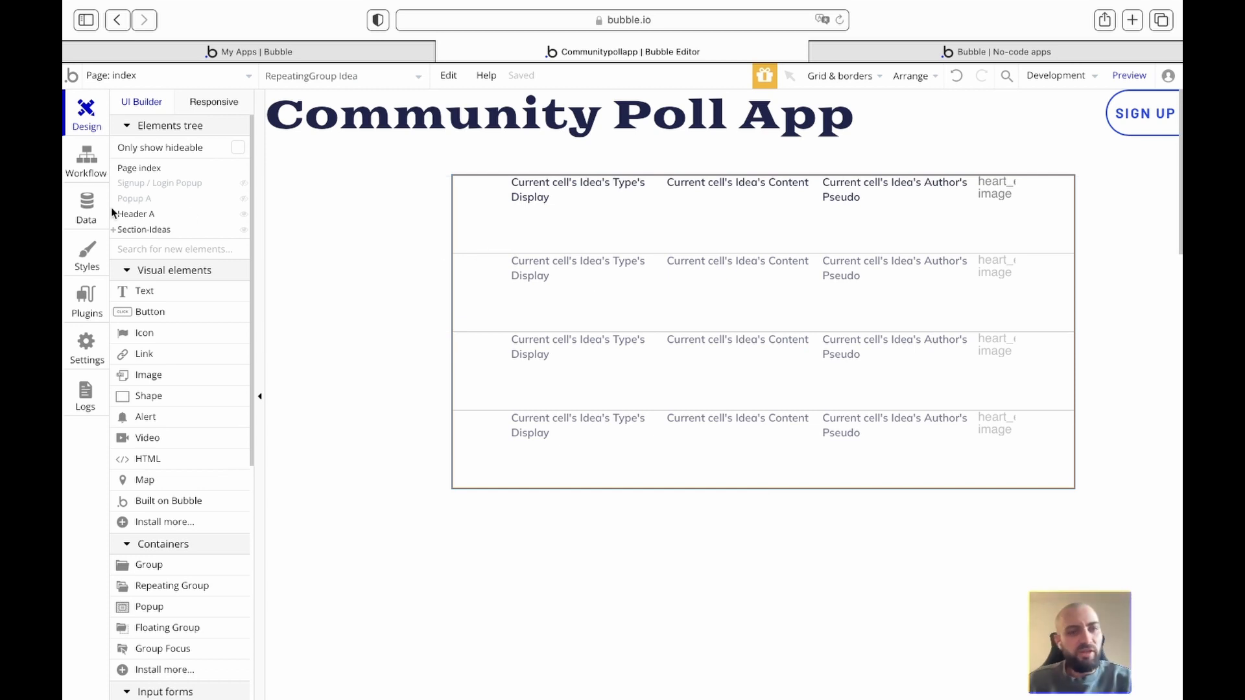
Step: Open the All Ideas view of the application data and start a new database entry
left_click(86, 208)
left_click(352, 130)
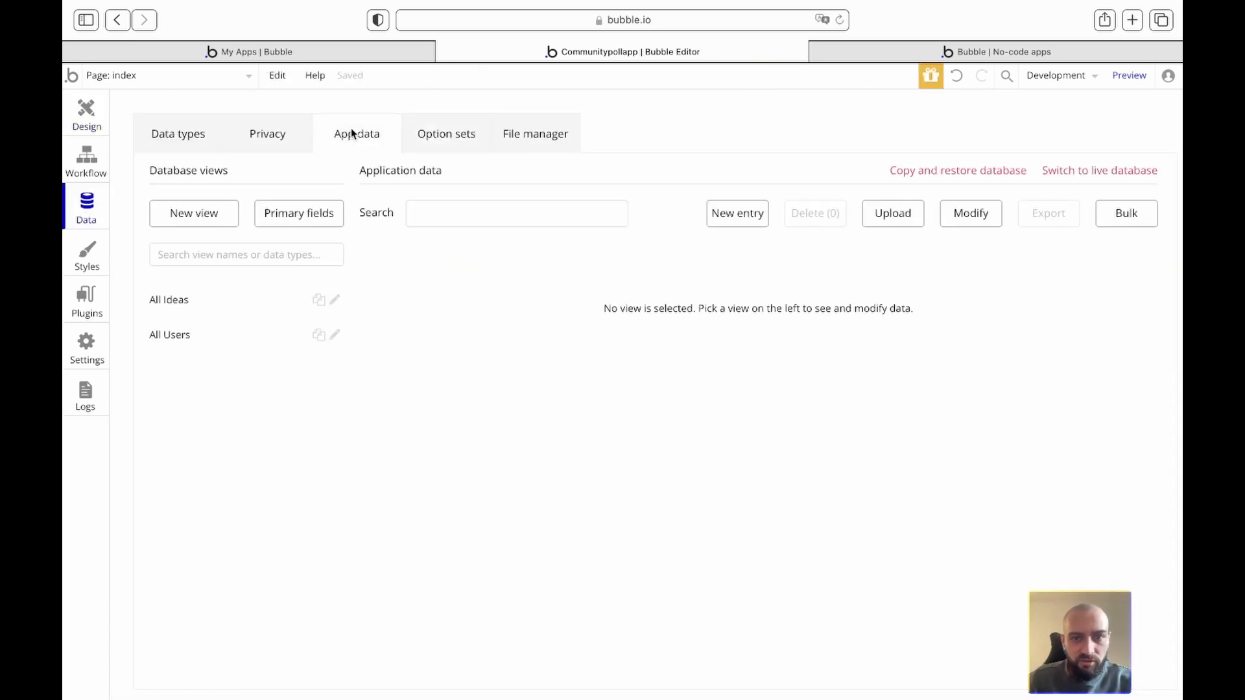
left_click(236, 304)
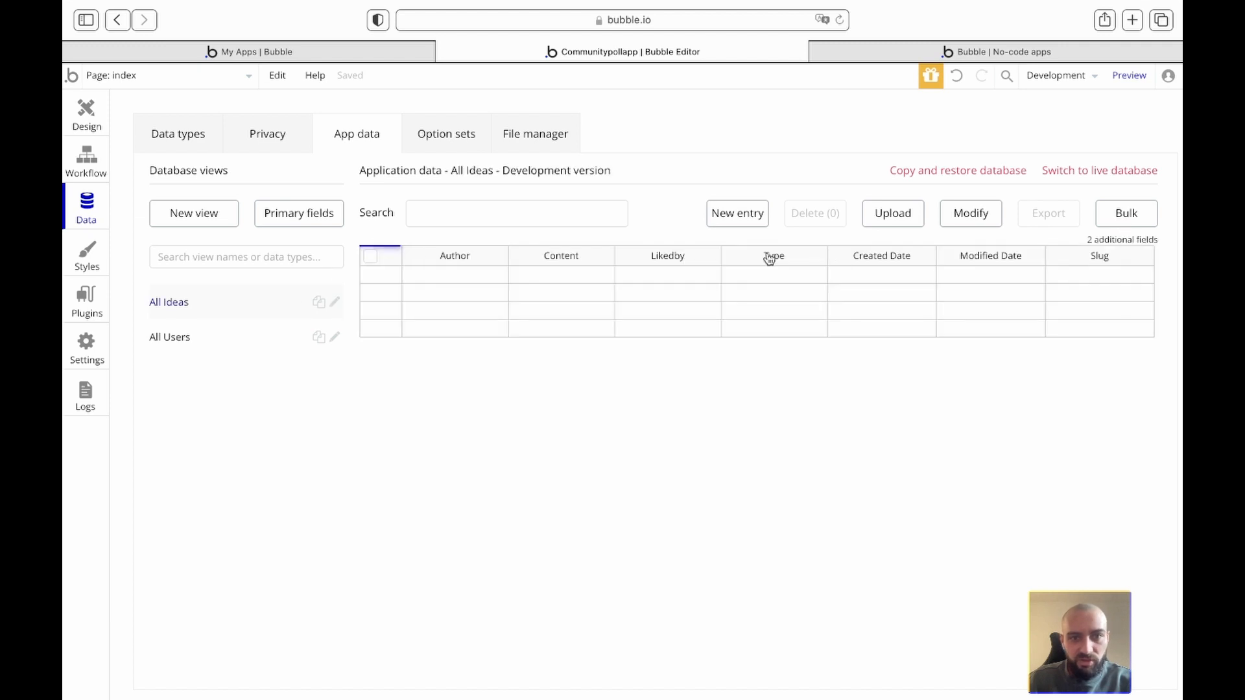
left_click(760, 218)
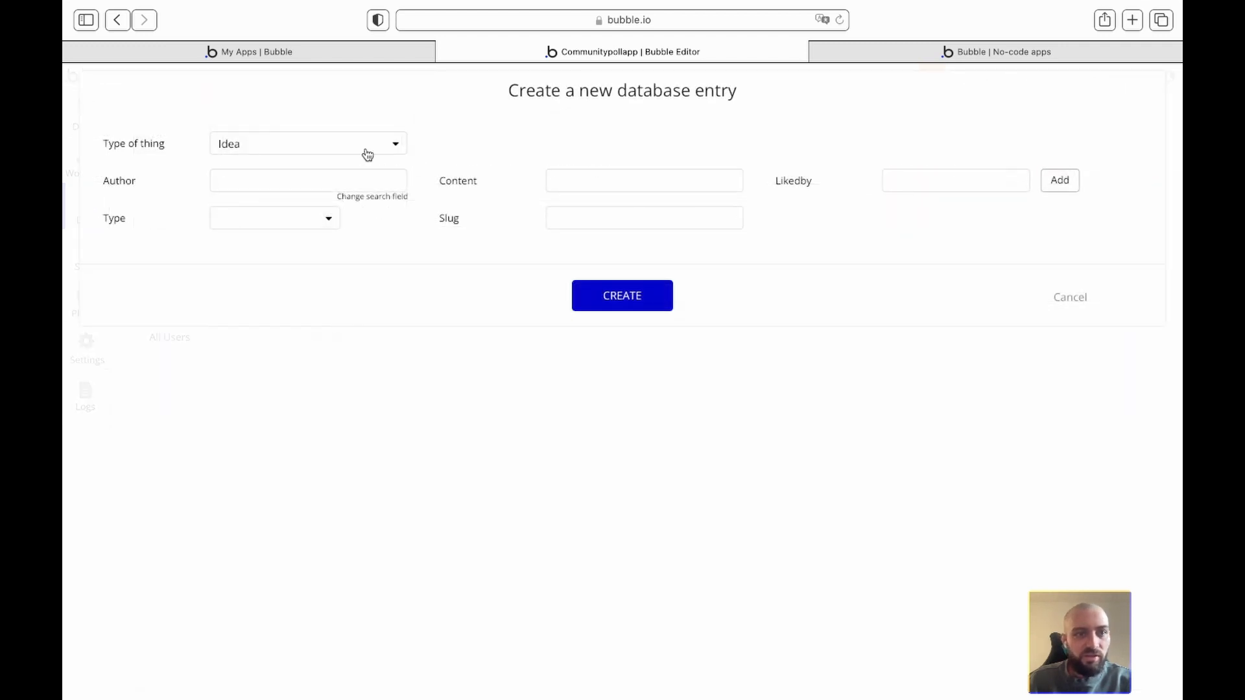
Step: Fill in the new Idea entry with the content "Create a tarrot app" and the type App idea
left_click(308, 173)
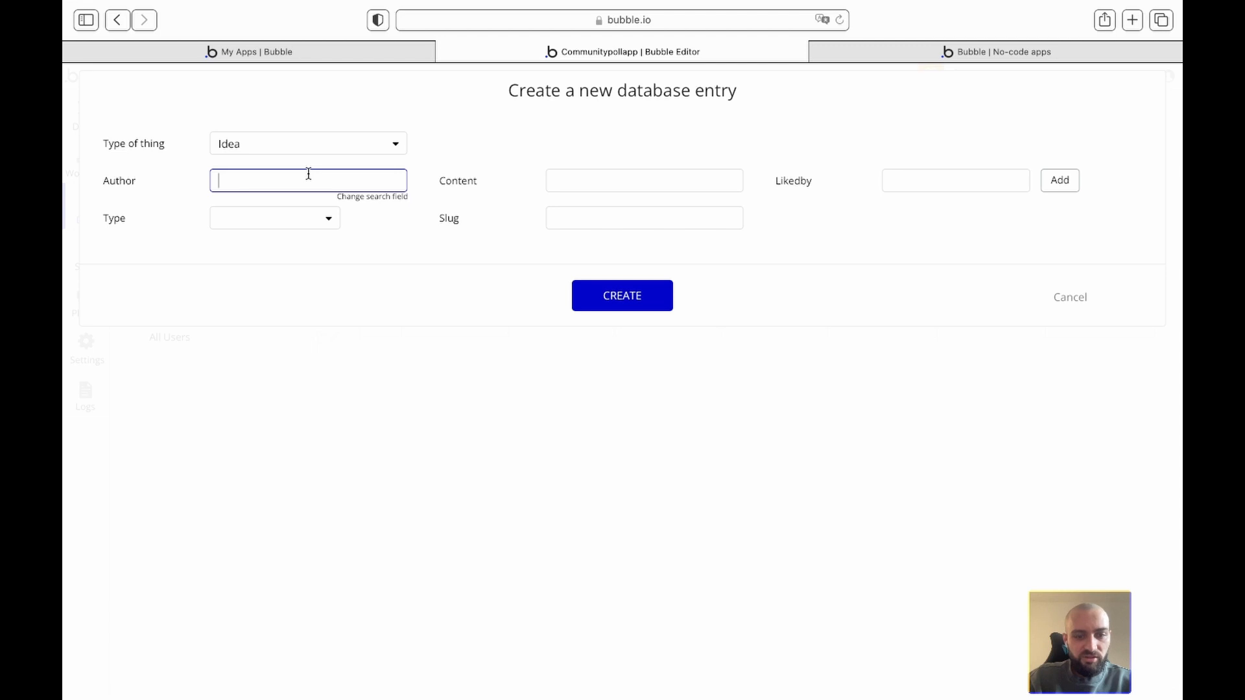
left_click(629, 181)
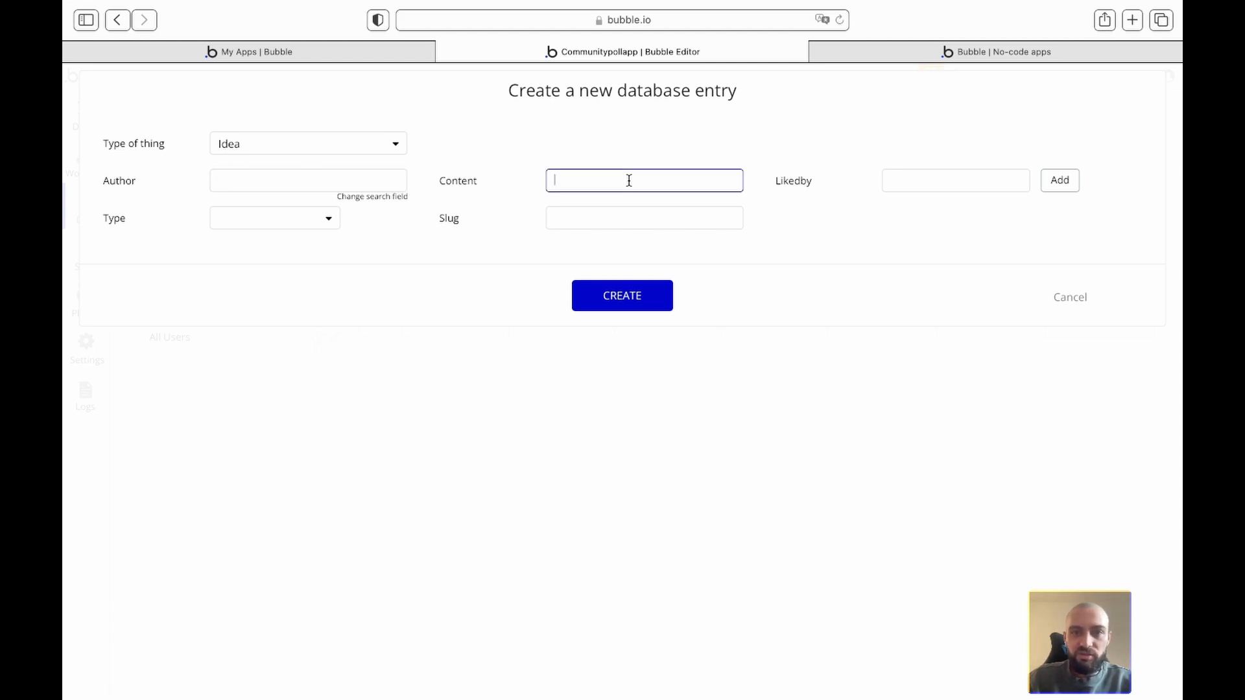
type("Create")
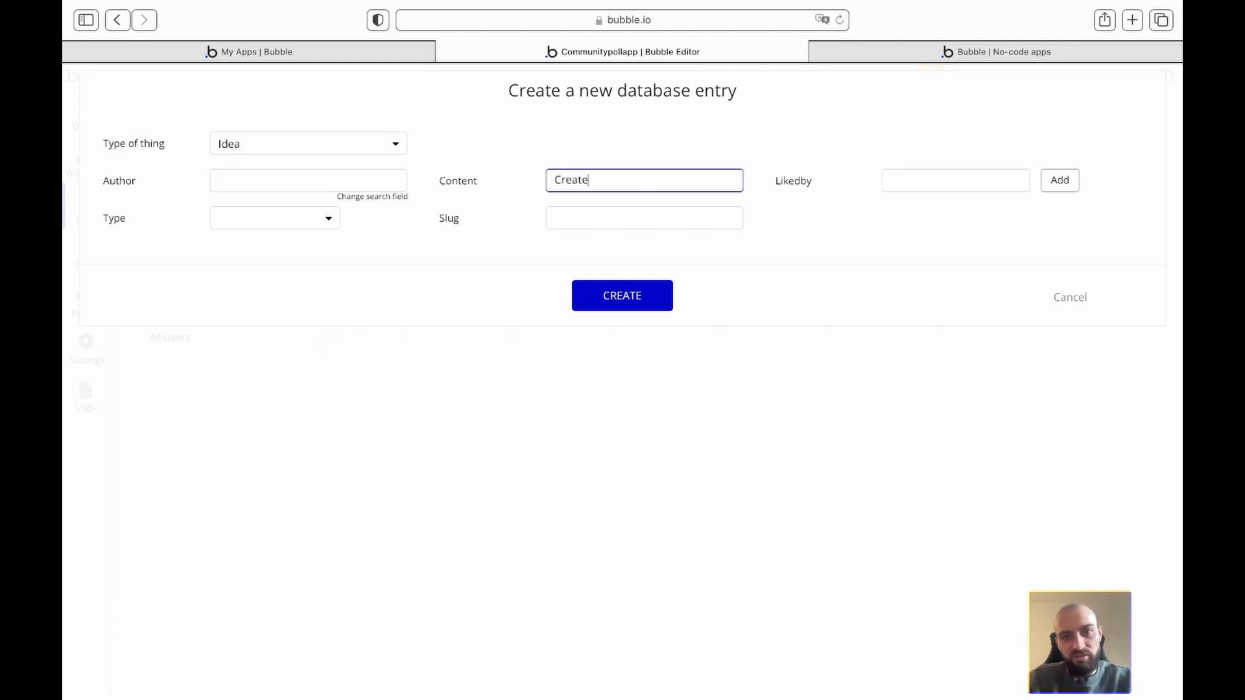
type(" a tarrot app")
left_click(327, 218)
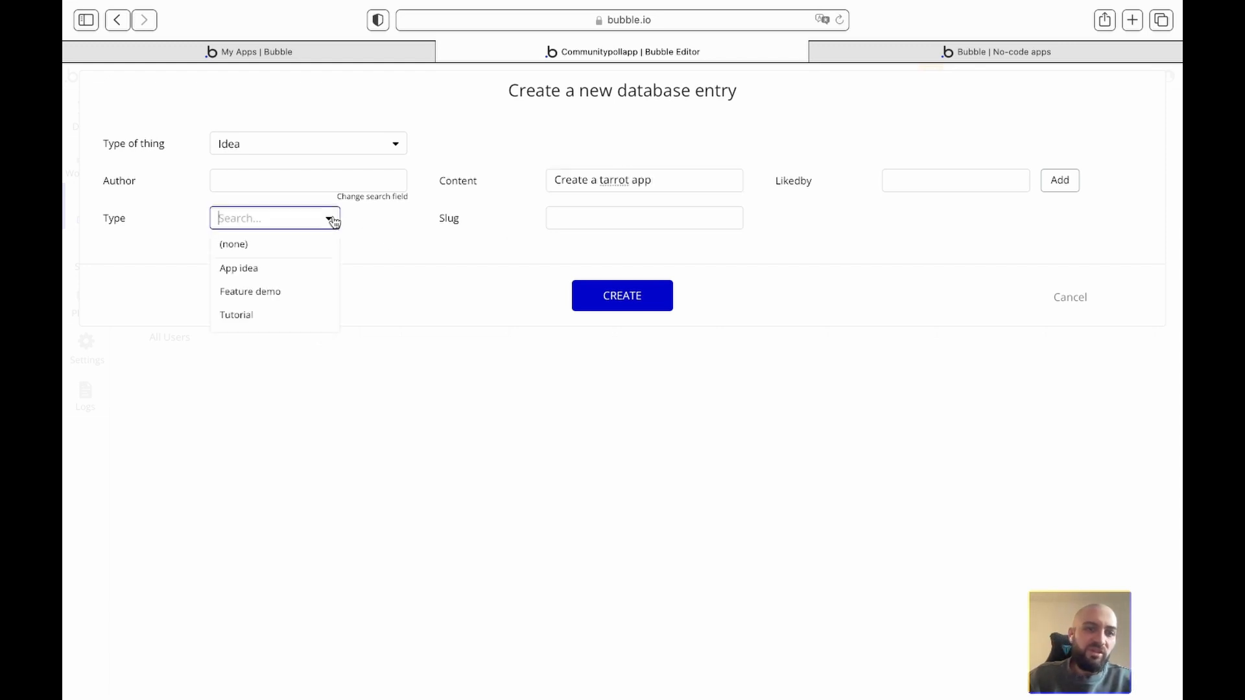
left_click(282, 269)
left_click(590, 223)
left_click(762, 160)
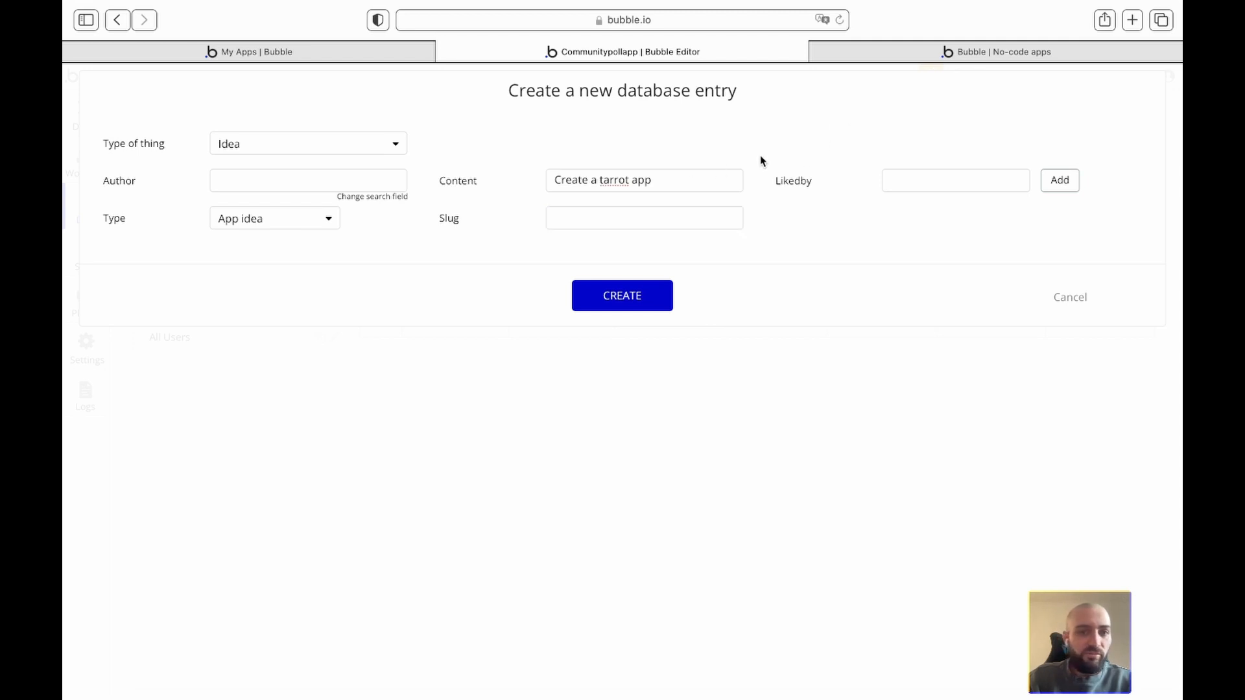
left_click(341, 183)
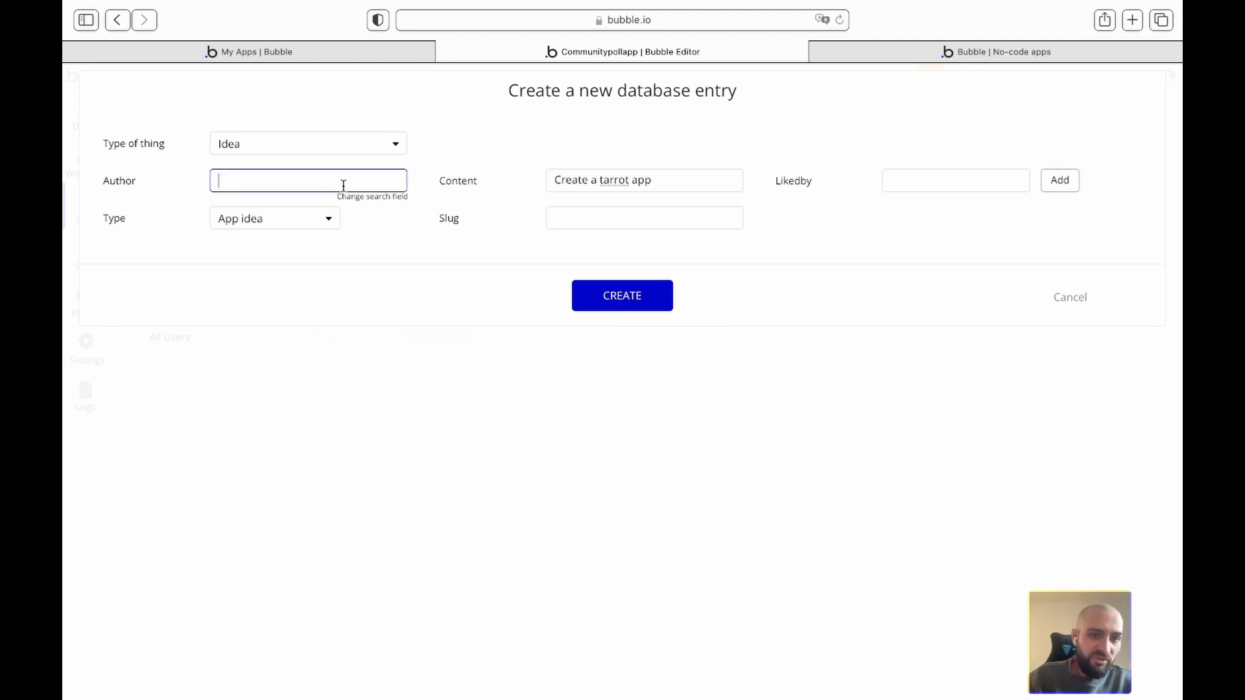
left_click(357, 199)
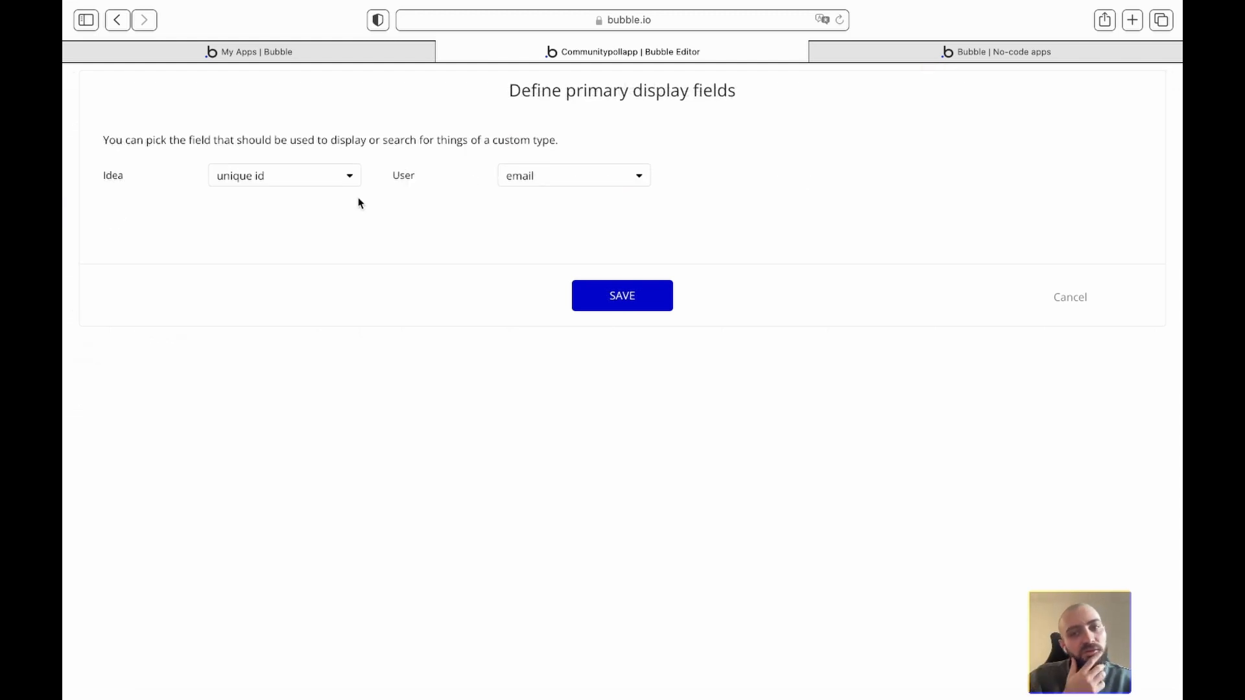
left_click(1069, 298)
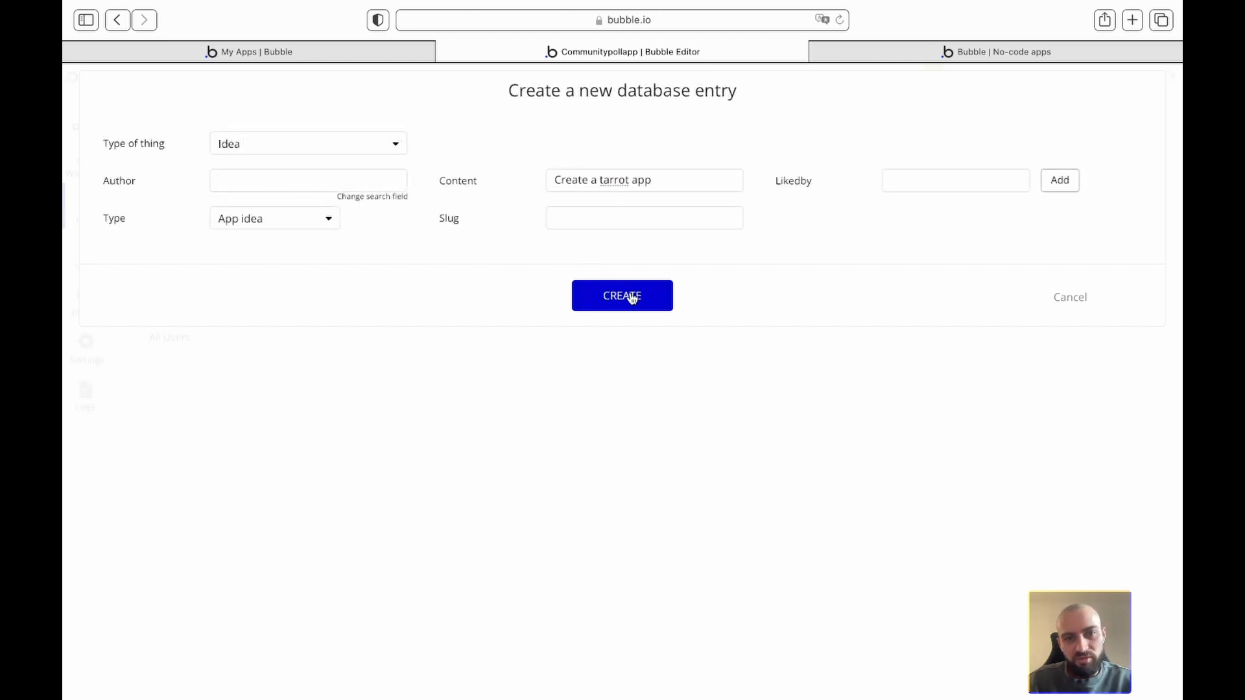
left_click(356, 196)
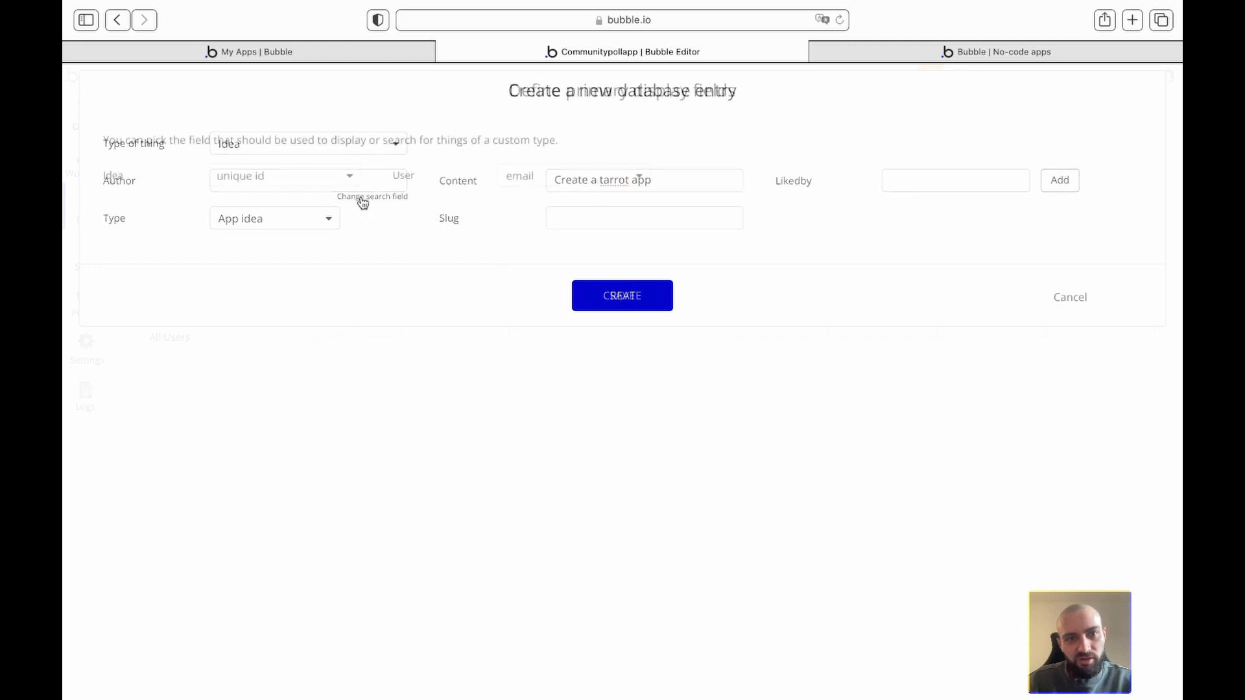
left_click(1068, 302)
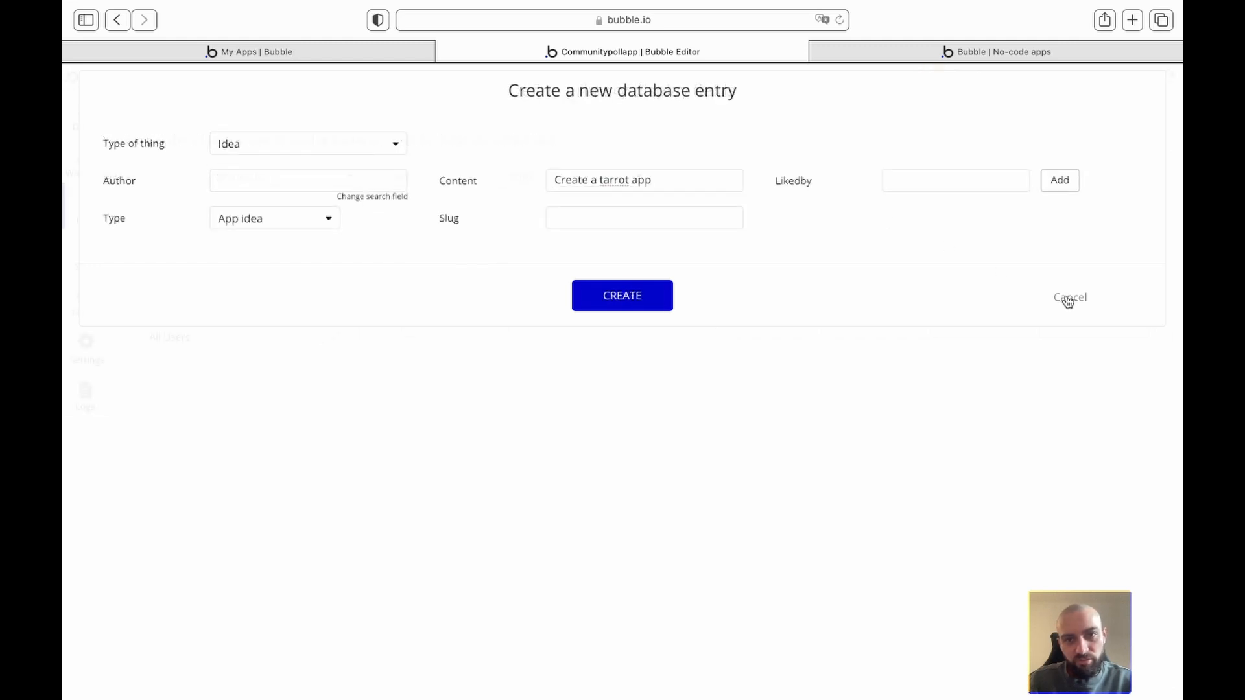
Step: Create the Idea entry without an author and dismiss the confirmation message
left_click(627, 296)
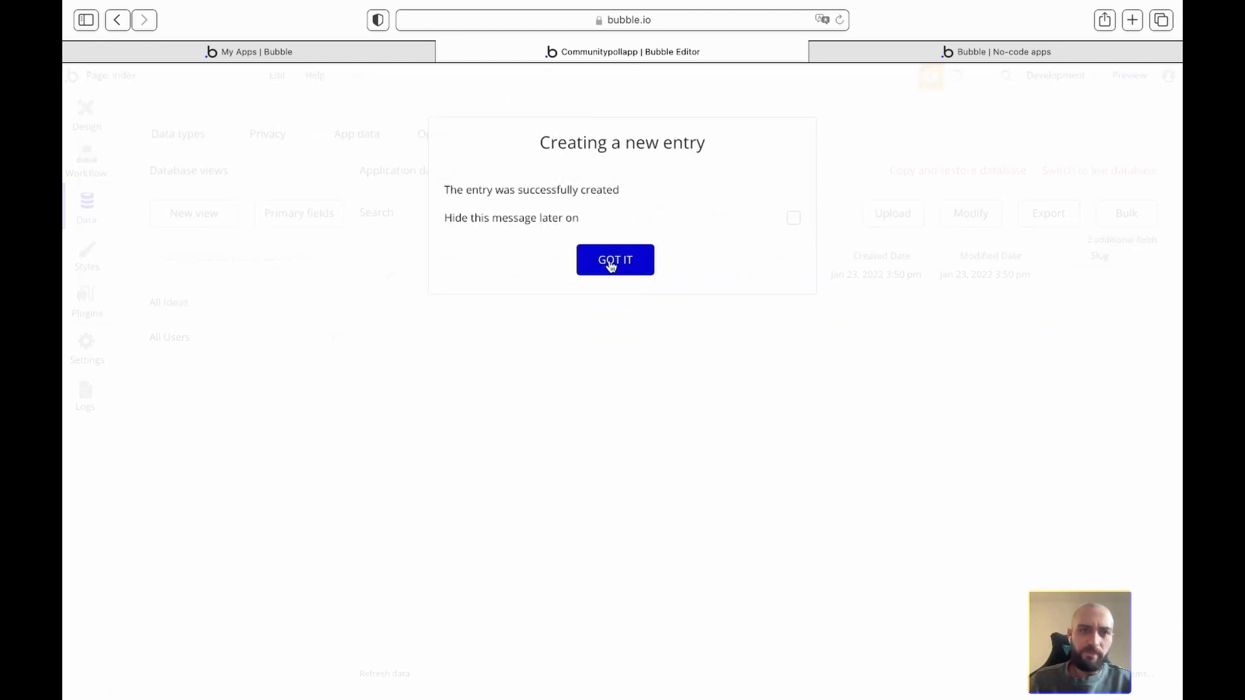
left_click(612, 262)
Step: Return to the page design, preview the page to check the idea row and its heart icon, and switch back to the editor
left_click(83, 116)
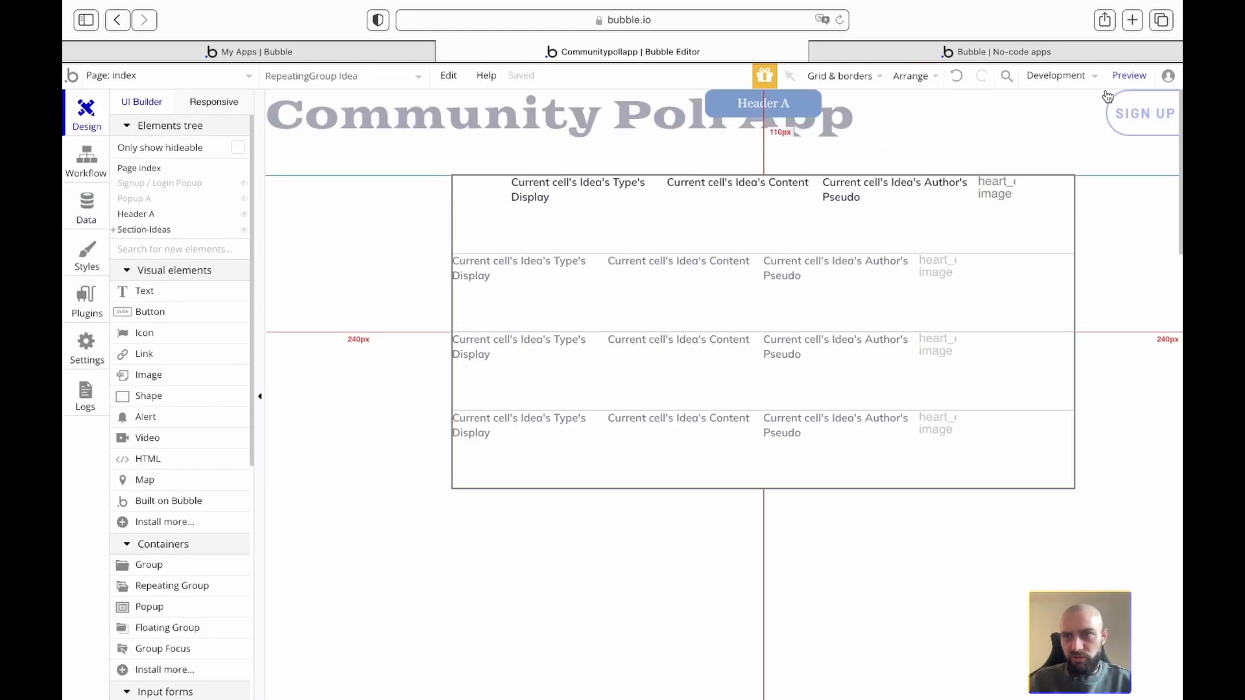
left_click(1128, 77)
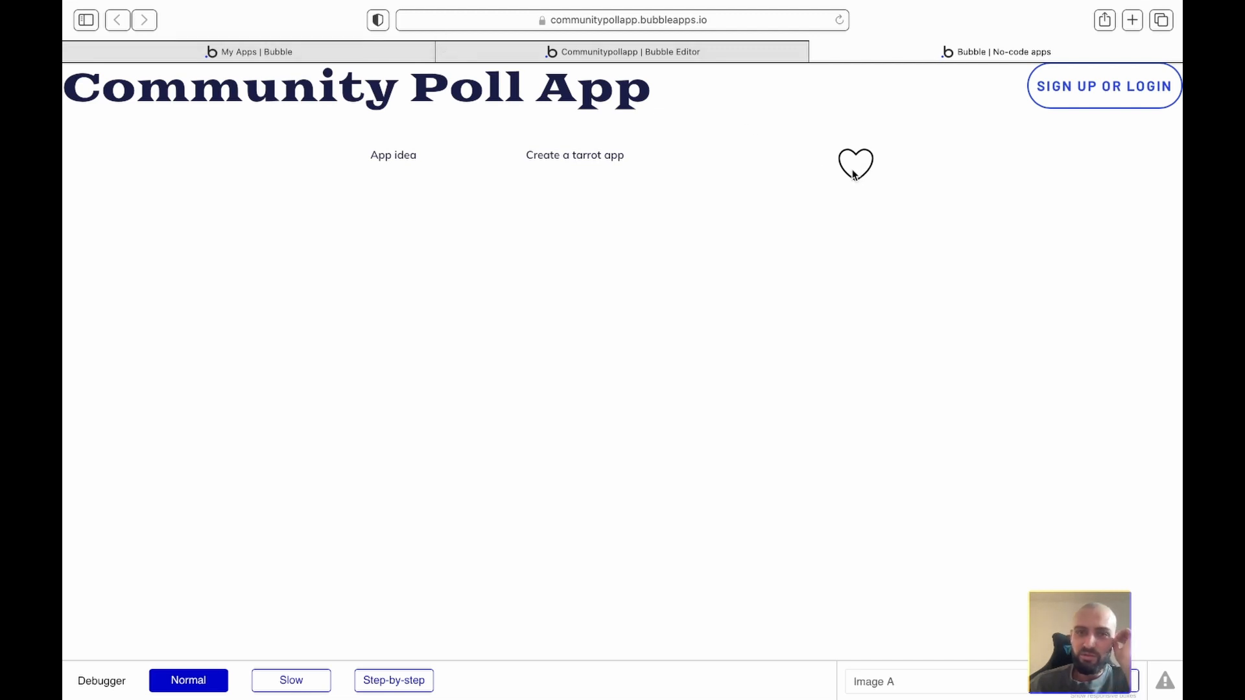
left_click(575, 60)
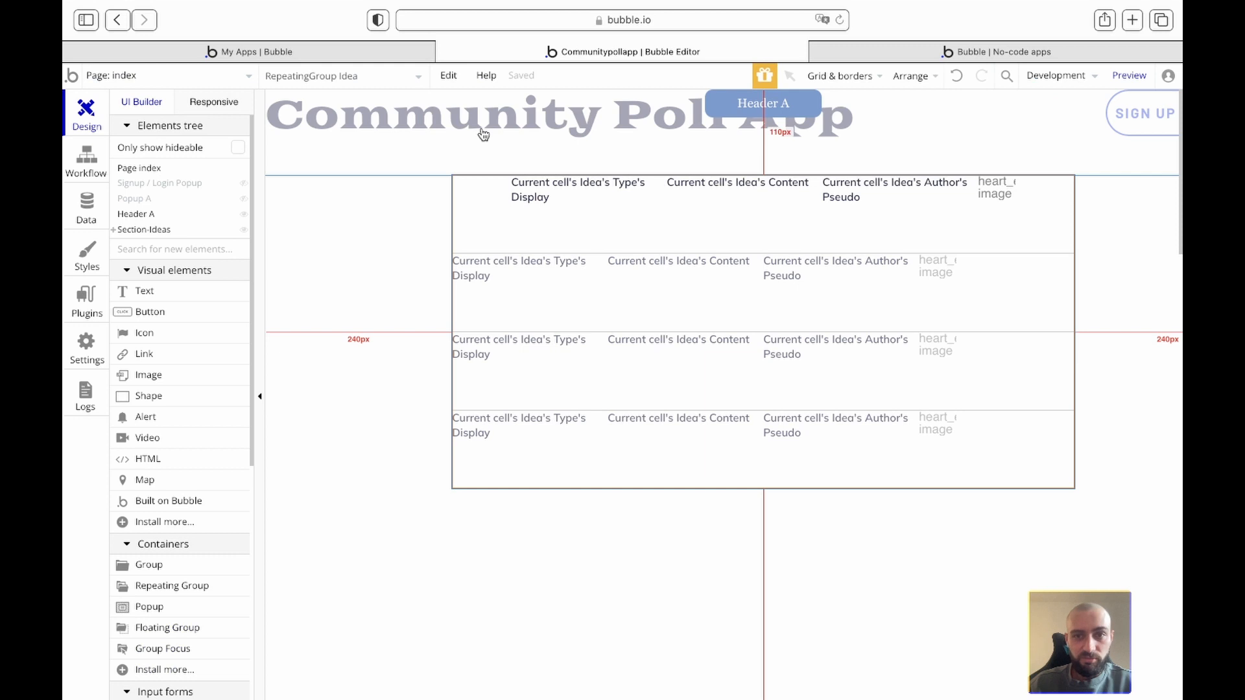
Step: Start a workflow for when Image A is clicked, with a Make changes to thing action on Current cell's Idea
double_click(992, 192)
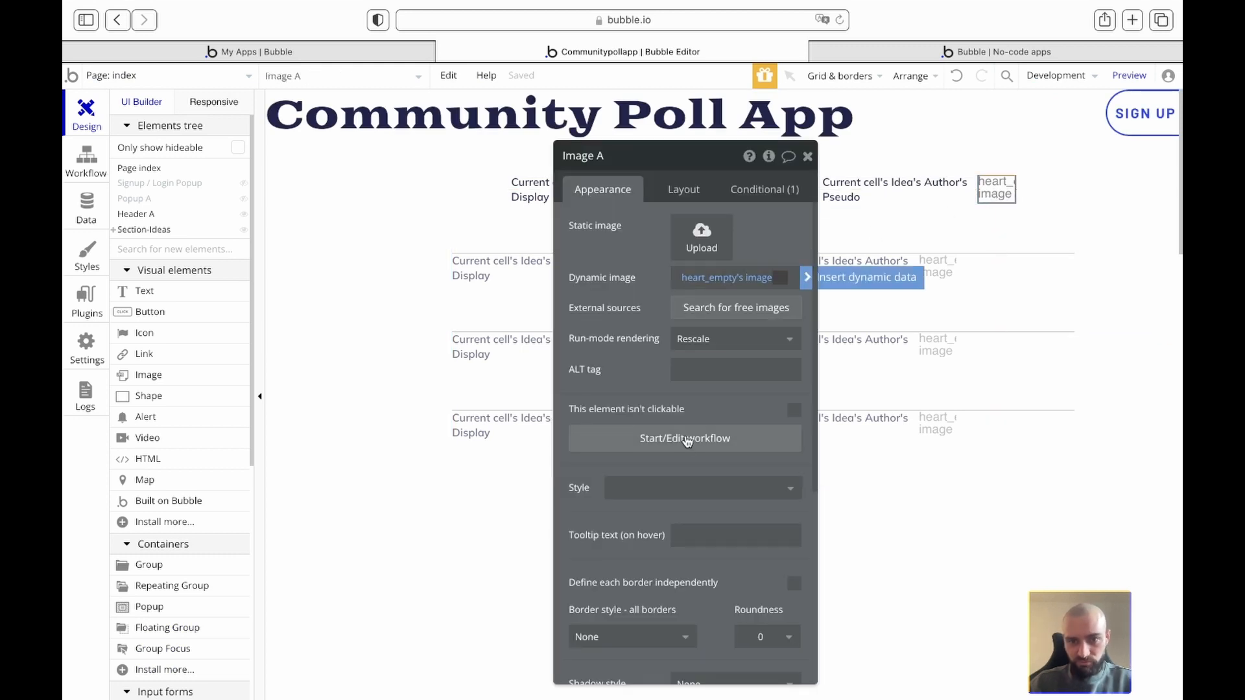
left_click(687, 445)
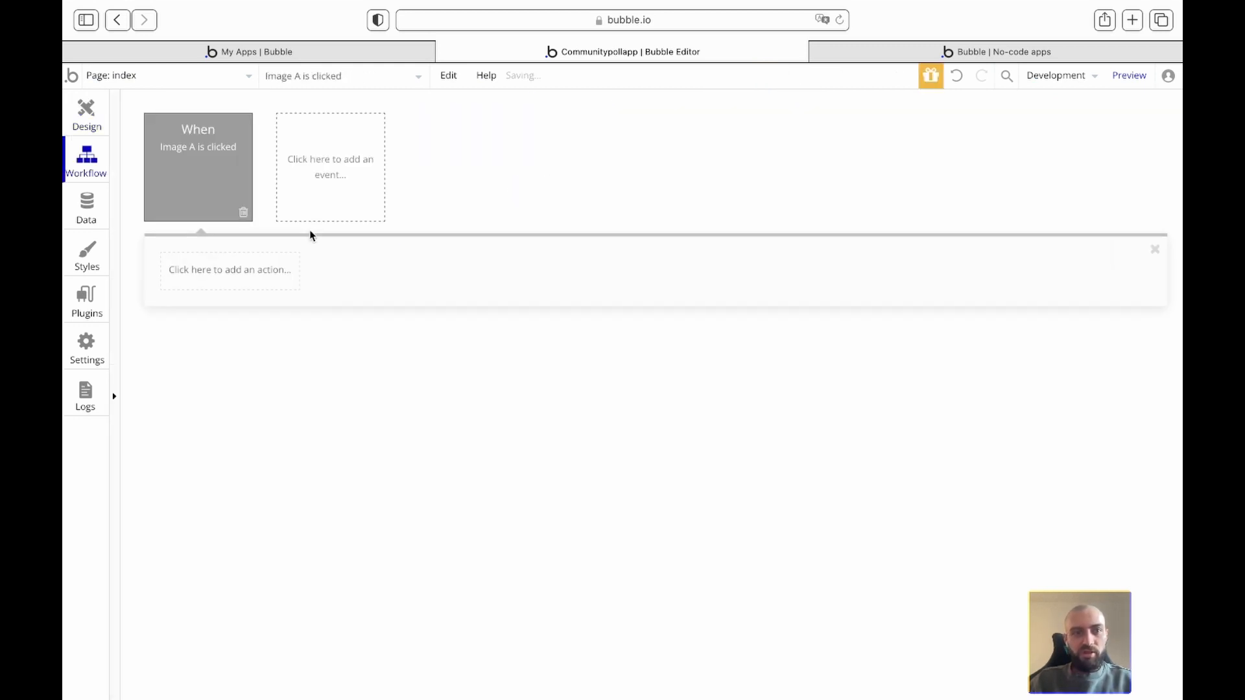
left_click(234, 271)
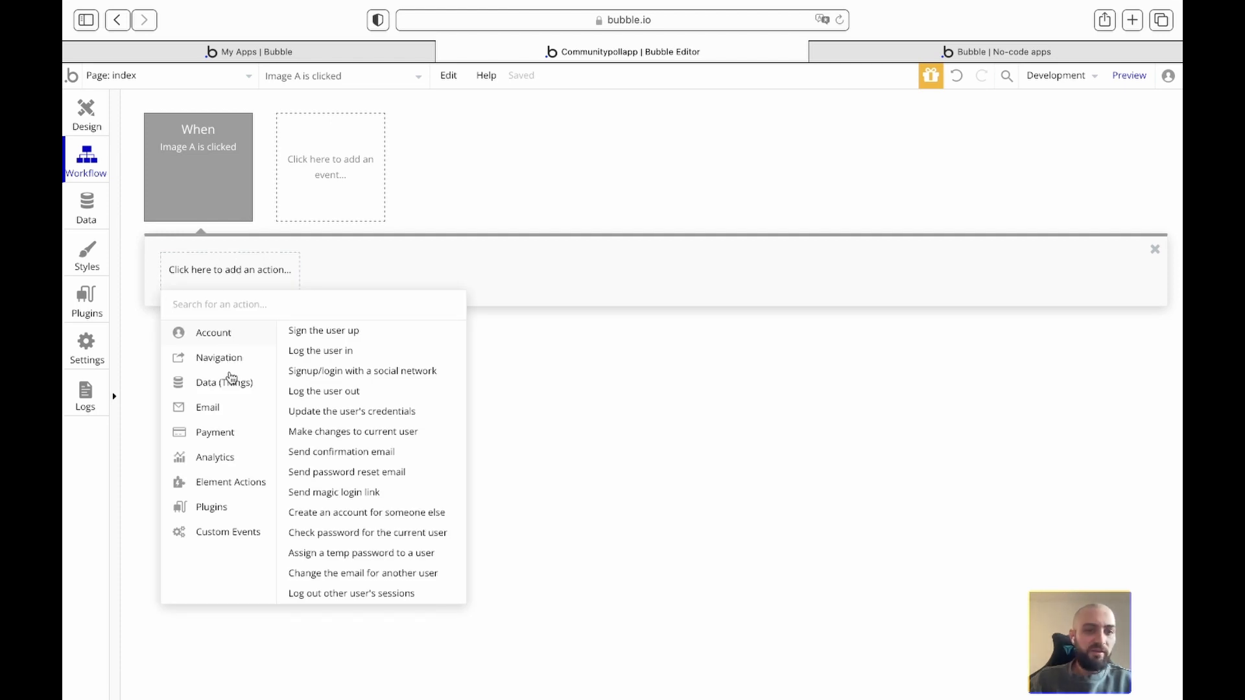
mouse_move(232, 388)
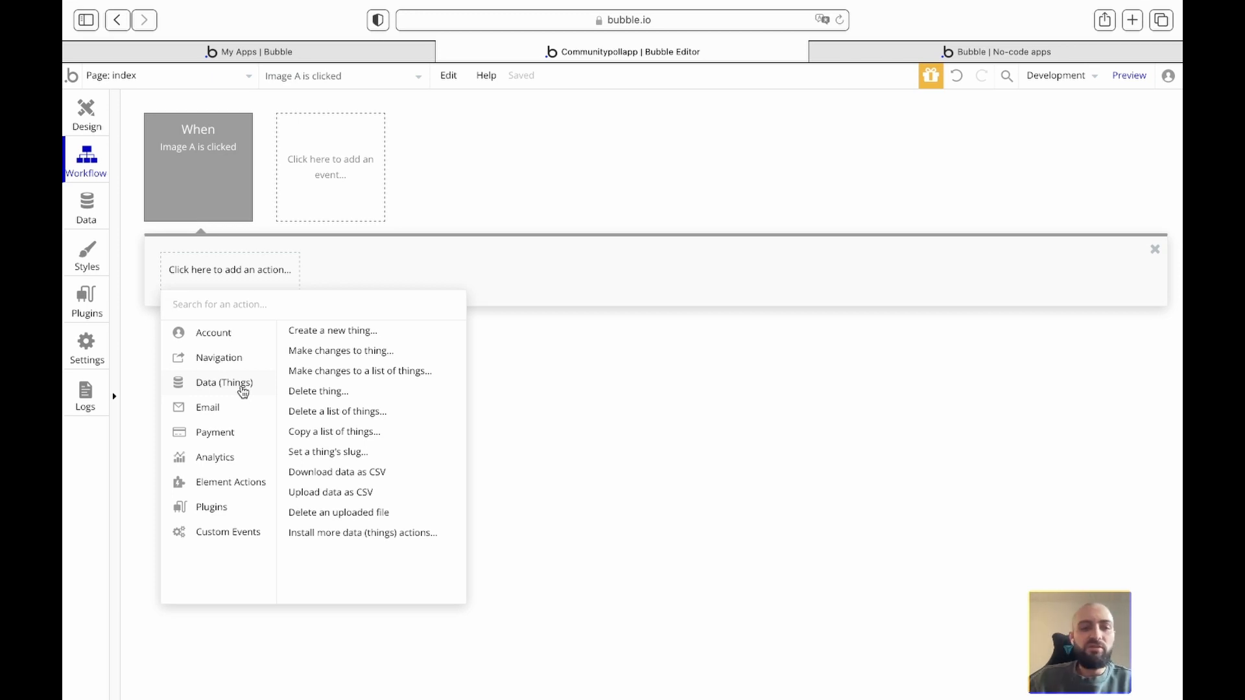
left_click(342, 357)
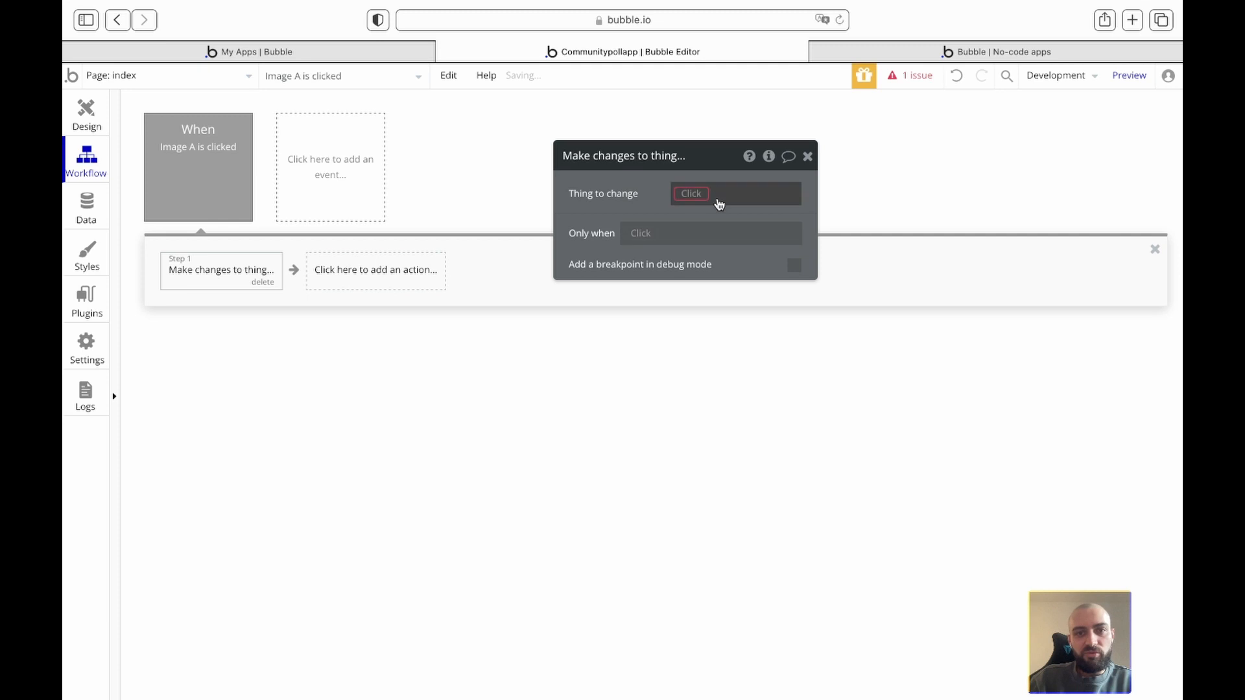
left_click(697, 196)
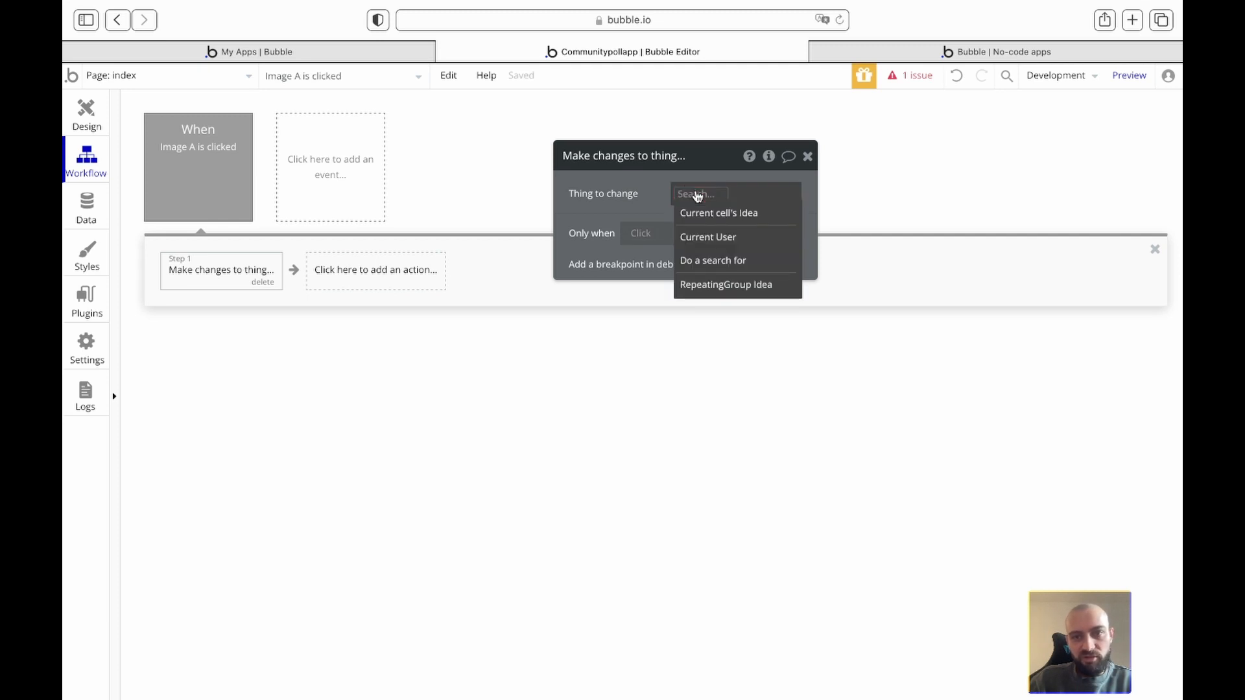
left_click(713, 214)
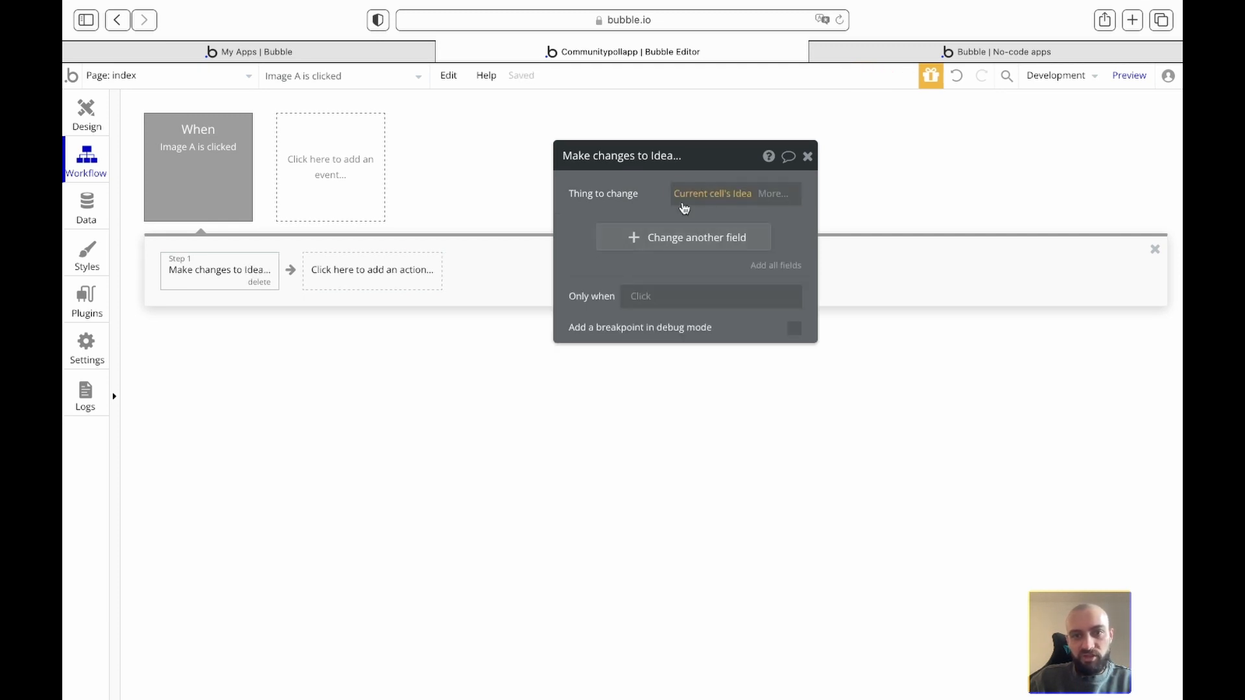
left_click(648, 202)
Step: Make the action add Current User to the idea's Likedby list
left_click(617, 244)
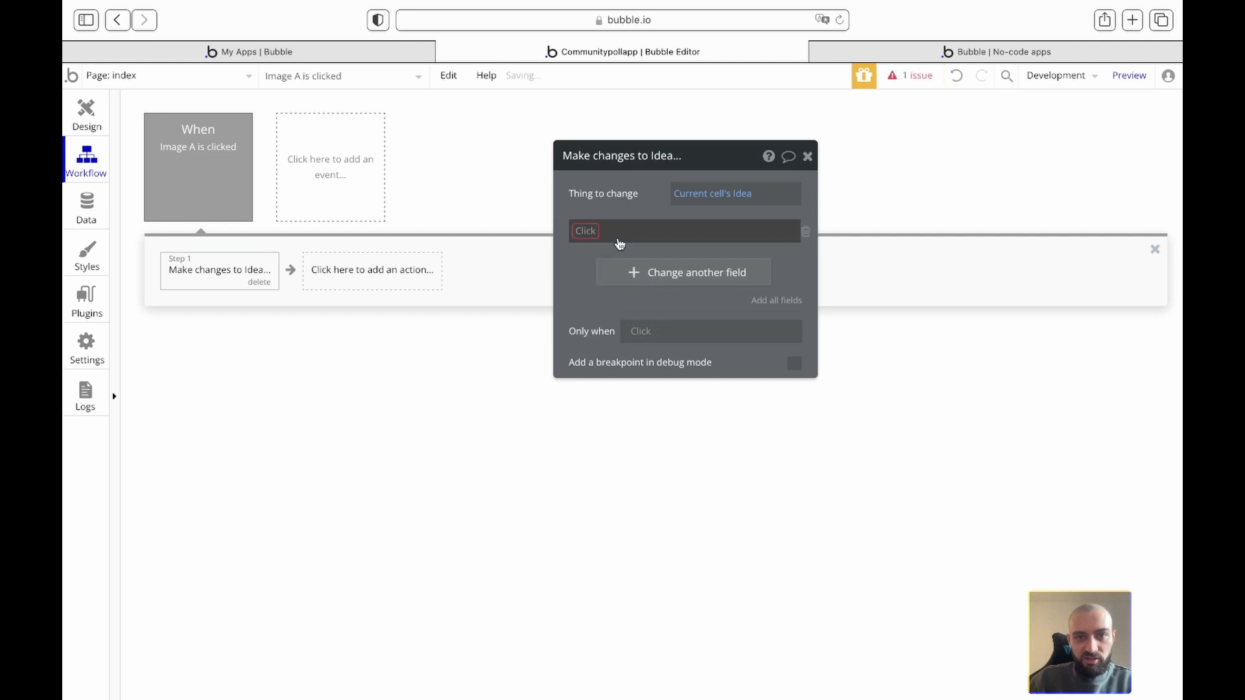
left_click(667, 296)
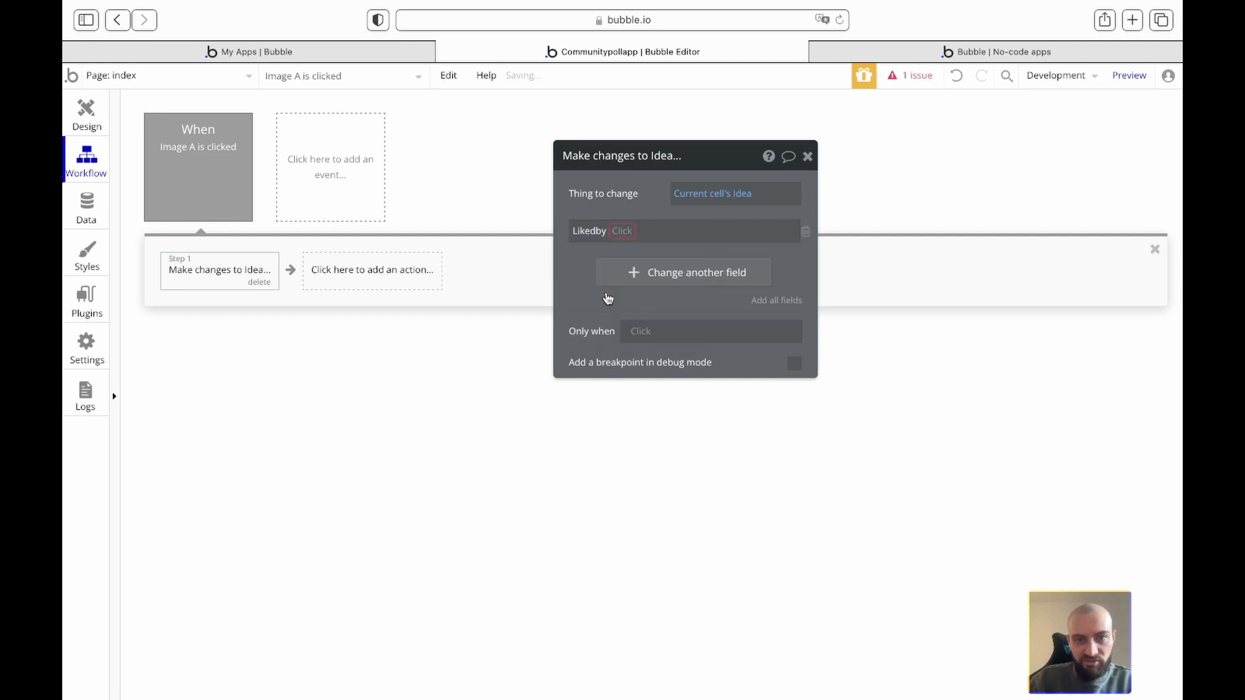
left_click(622, 231)
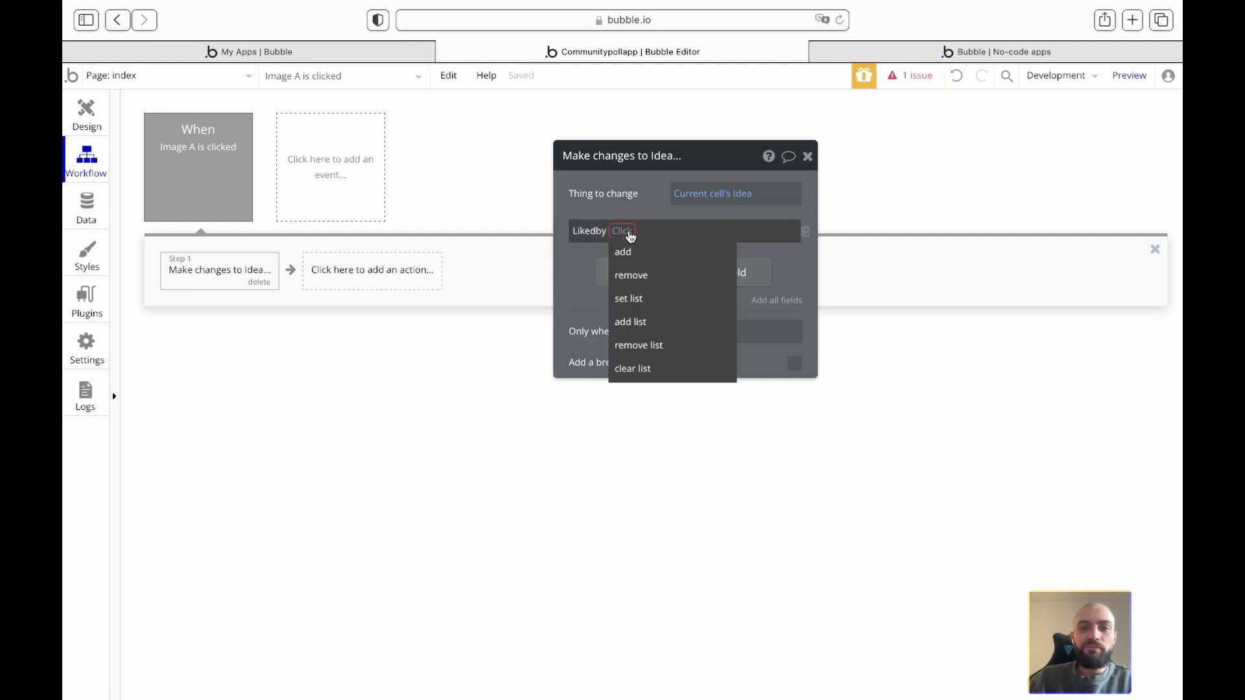
left_click(627, 252)
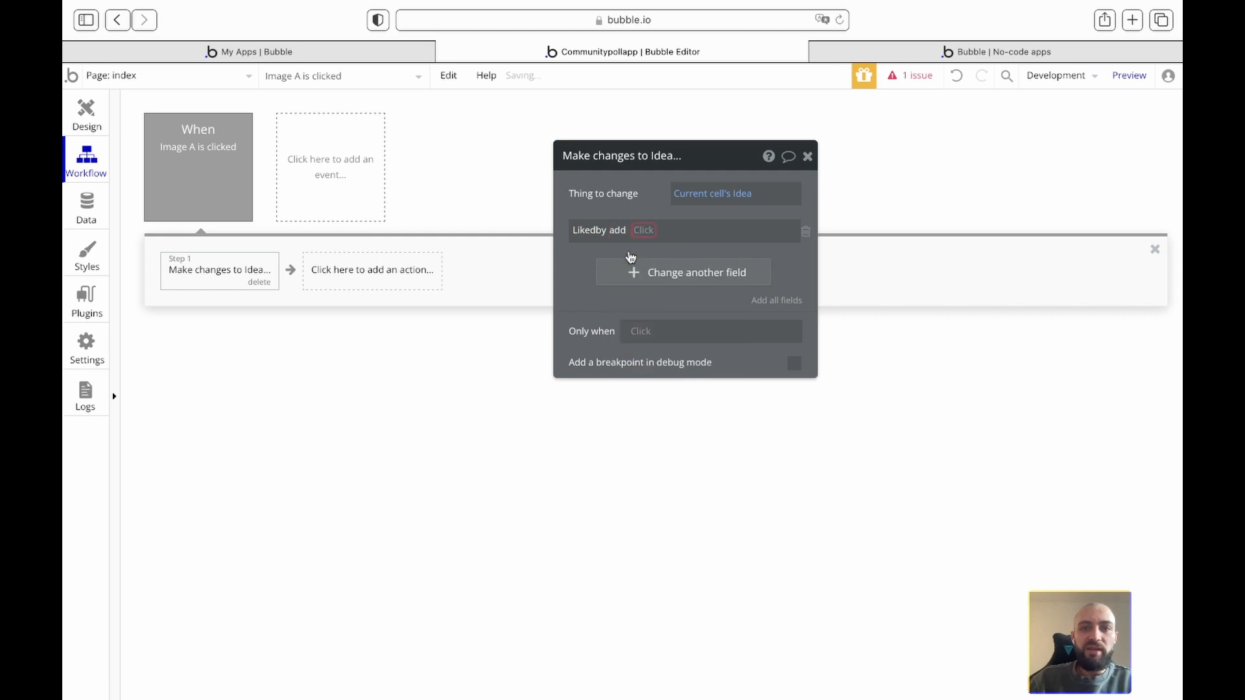
left_click(646, 231)
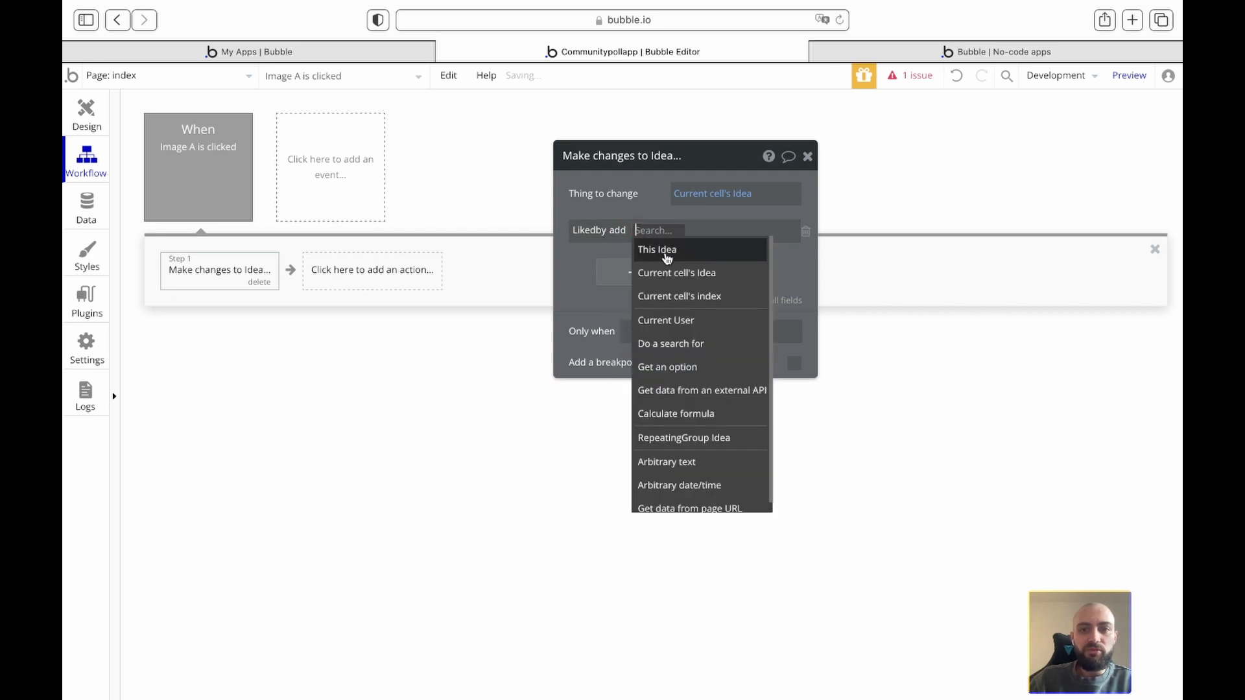
left_click(673, 327)
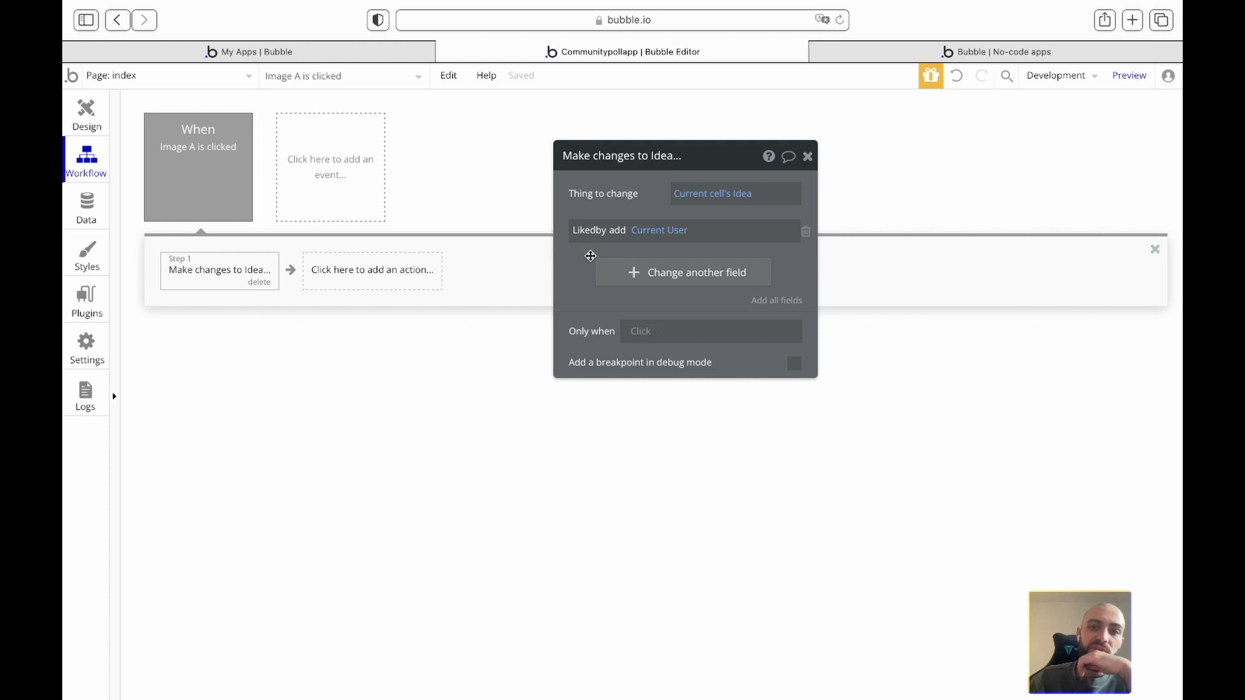
Step: Restrict the add action to run only when Current cell's Idea's Likedby doesn't contain Current User
left_click(644, 335)
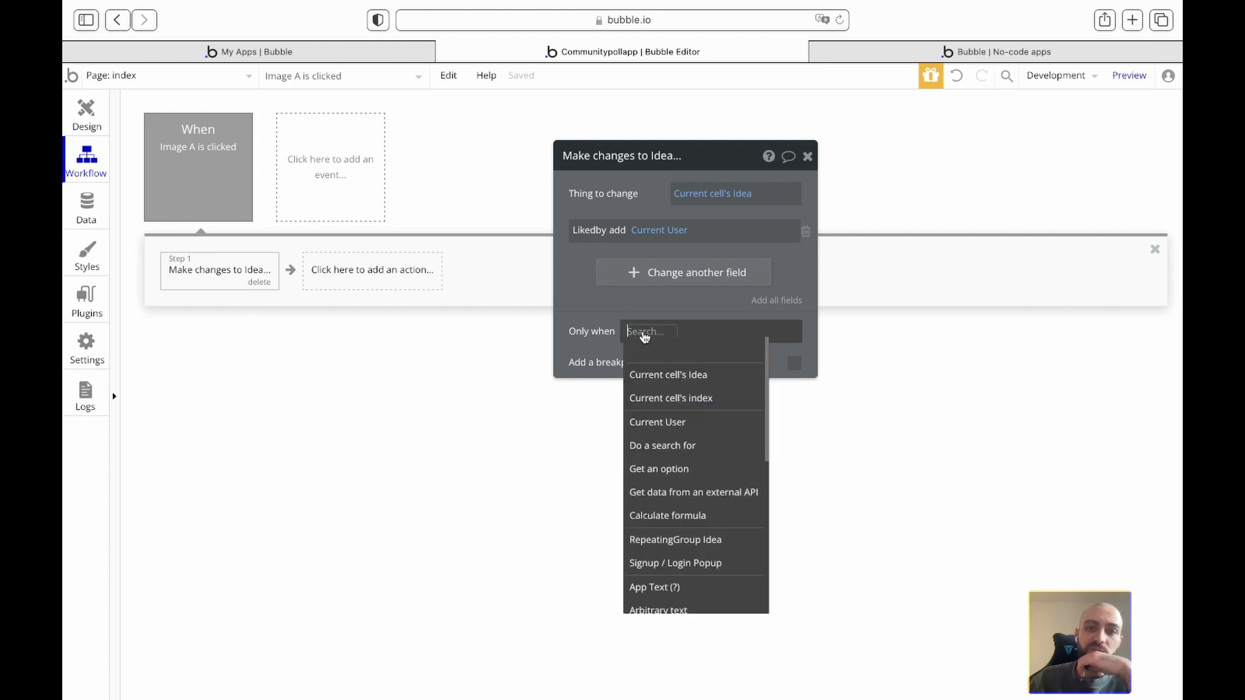
left_click(667, 376)
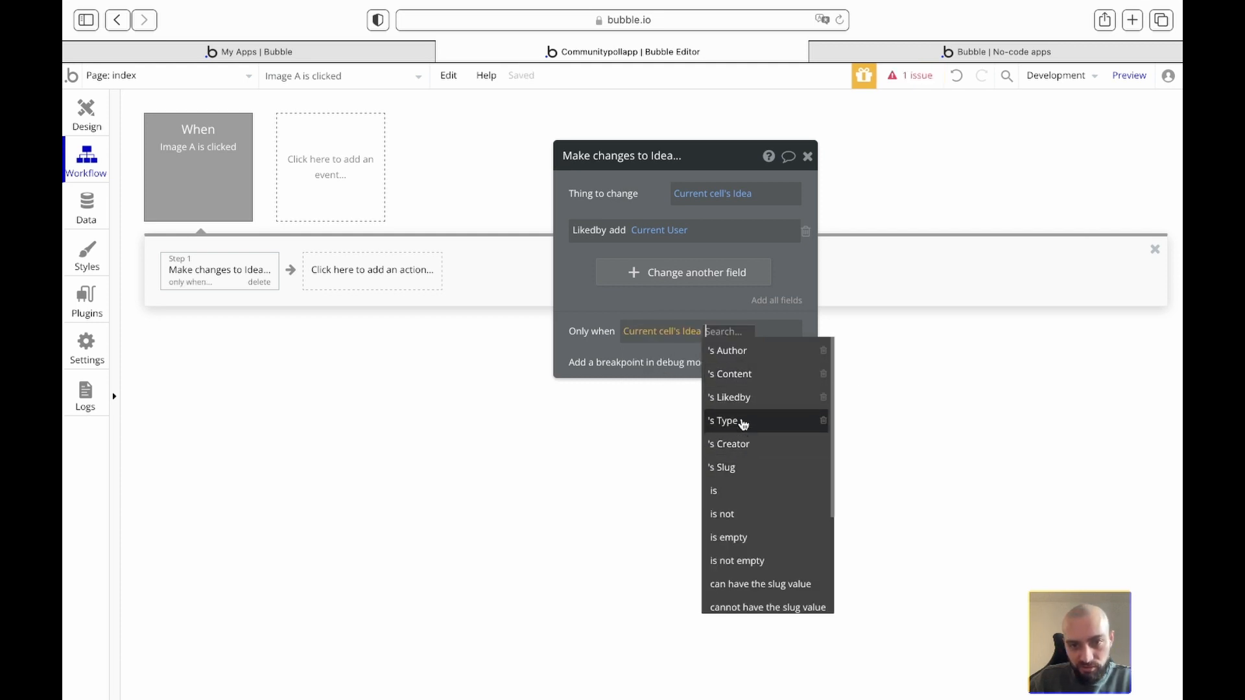
left_click(740, 398)
left_click(778, 396)
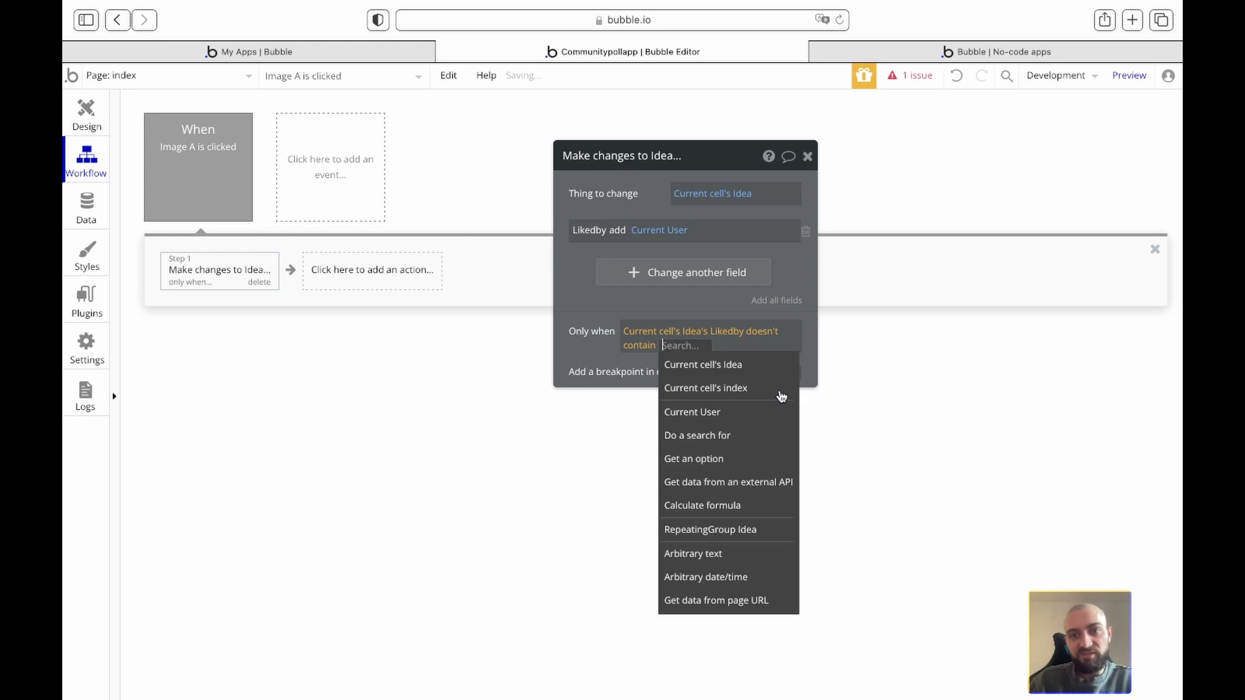
left_click(712, 412)
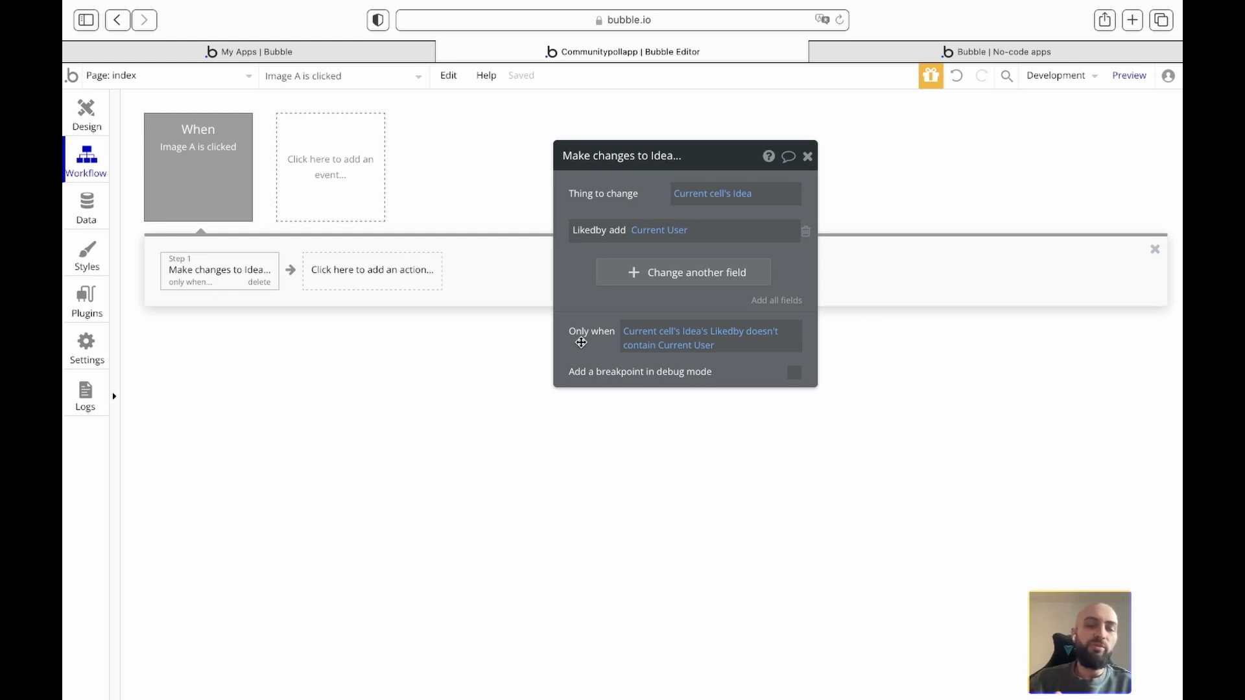
Step: Duplicate the Make changes action as a second workflow action and make the copy remove Current User from Likedby
right_click(211, 272)
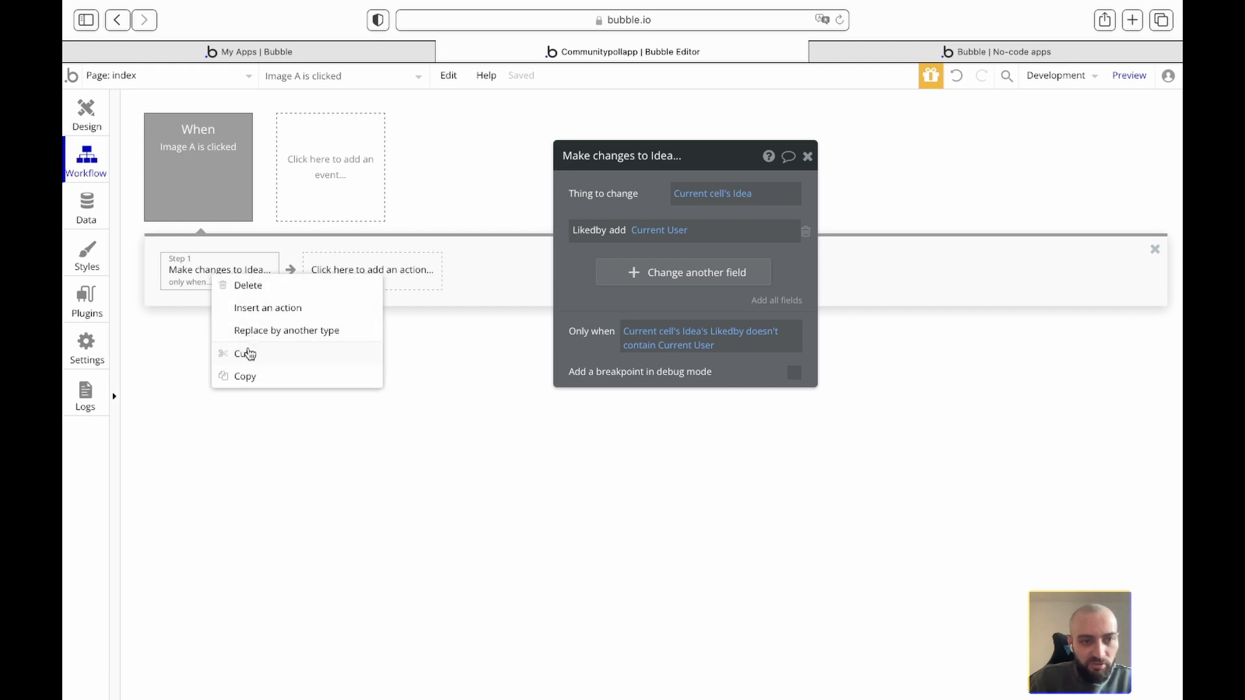
left_click(245, 377)
right_click(367, 267)
left_click(417, 279)
left_click(617, 230)
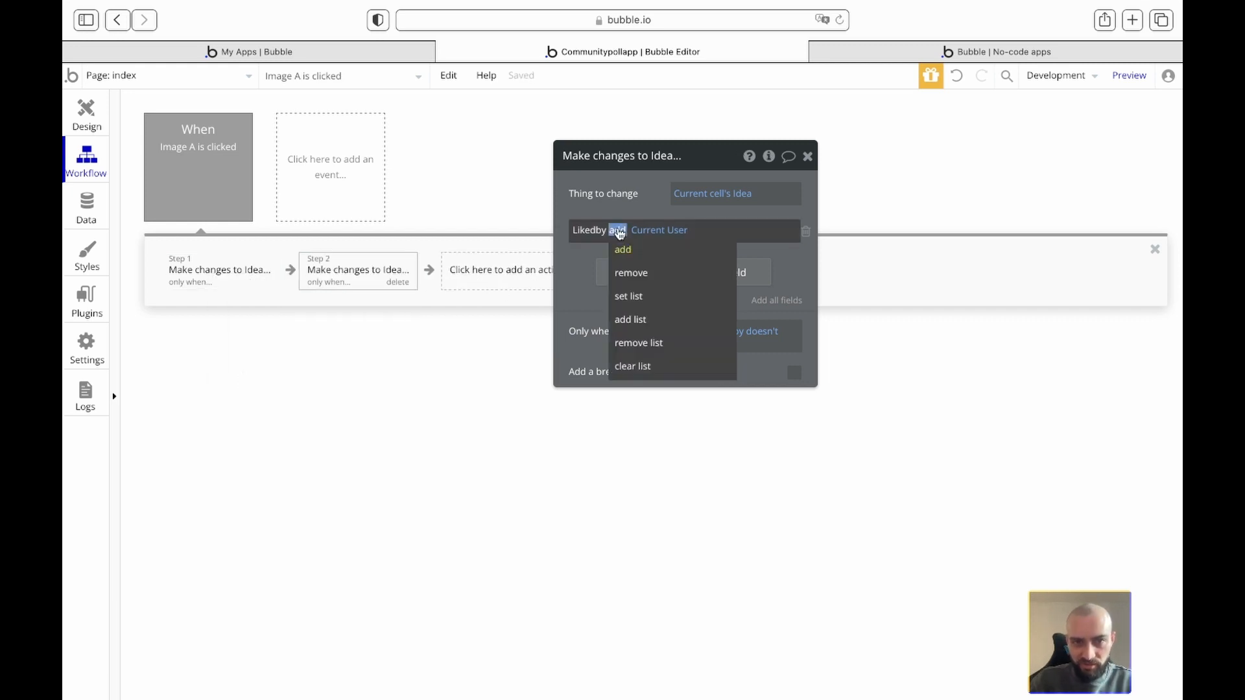
left_click(631, 273)
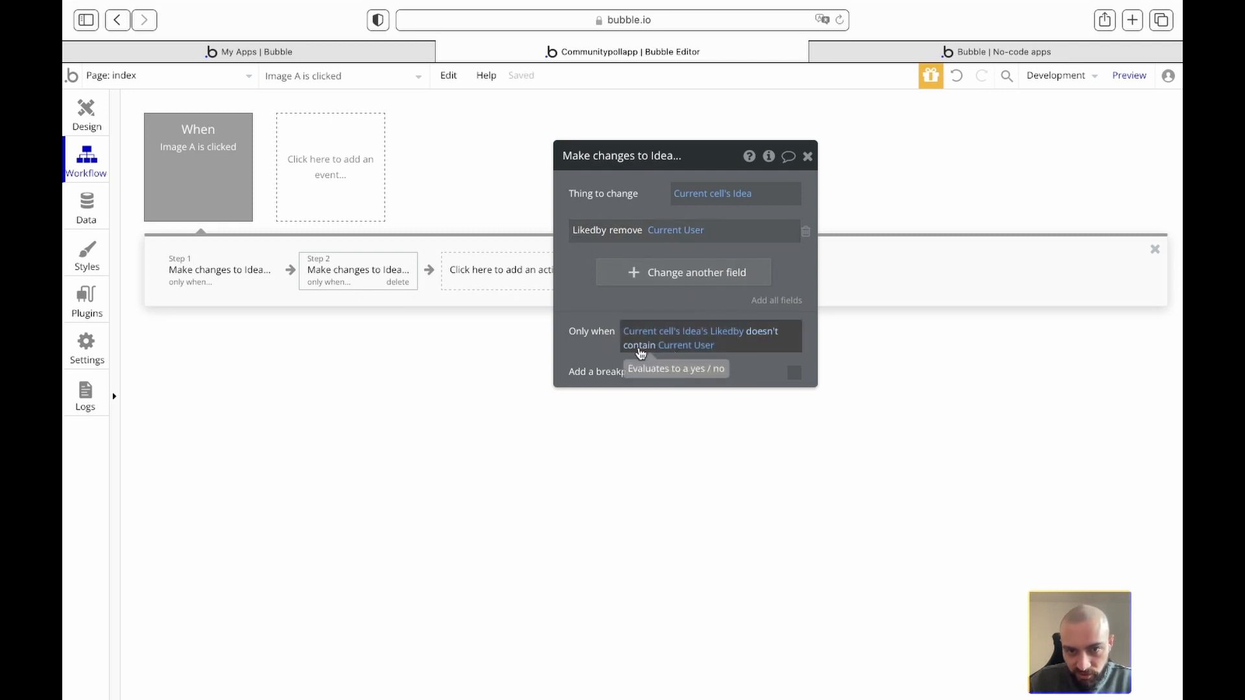
Step: Set the second action to run only when Current cell's Idea's Likedby contains Current User, compare both actions, and close the settings
left_click(790, 344)
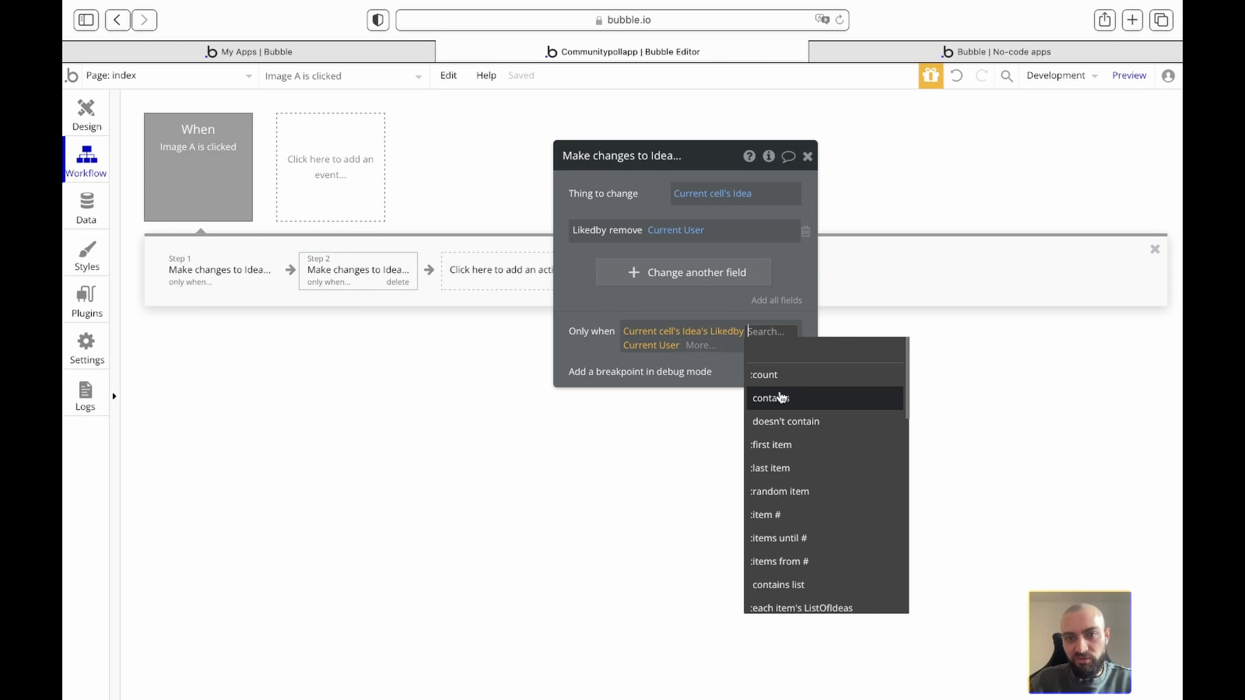
left_click(782, 398)
left_click(614, 305)
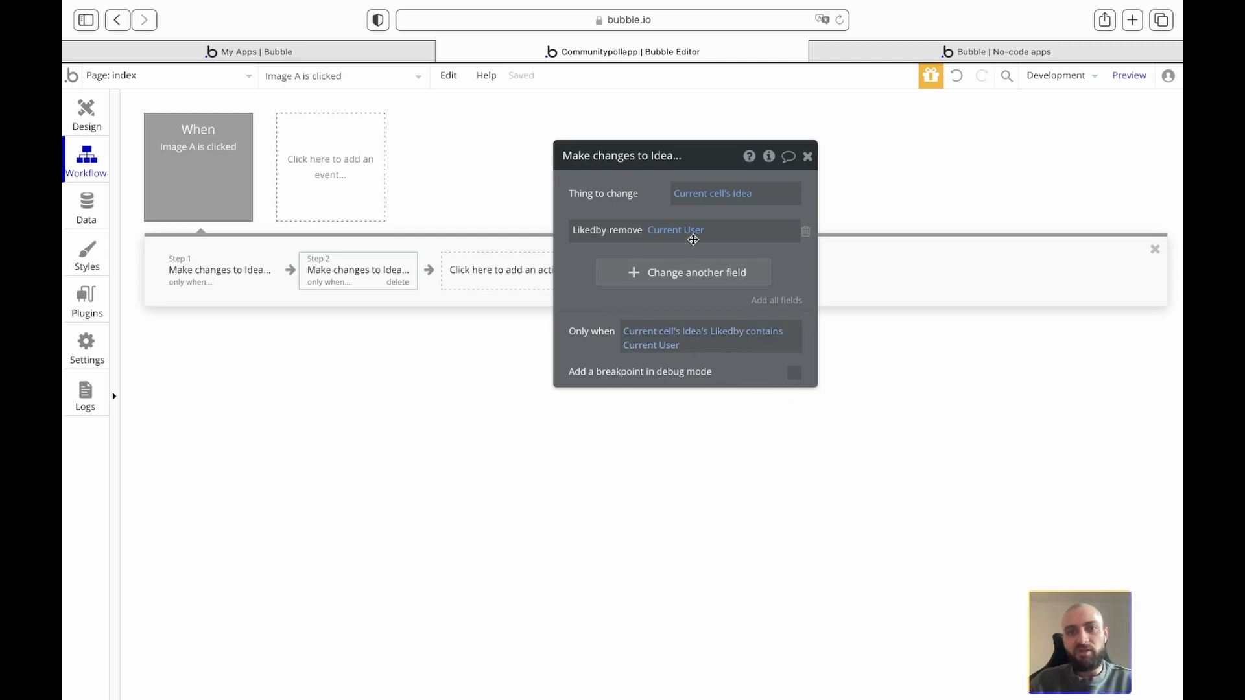
left_click(211, 271)
left_click(363, 284)
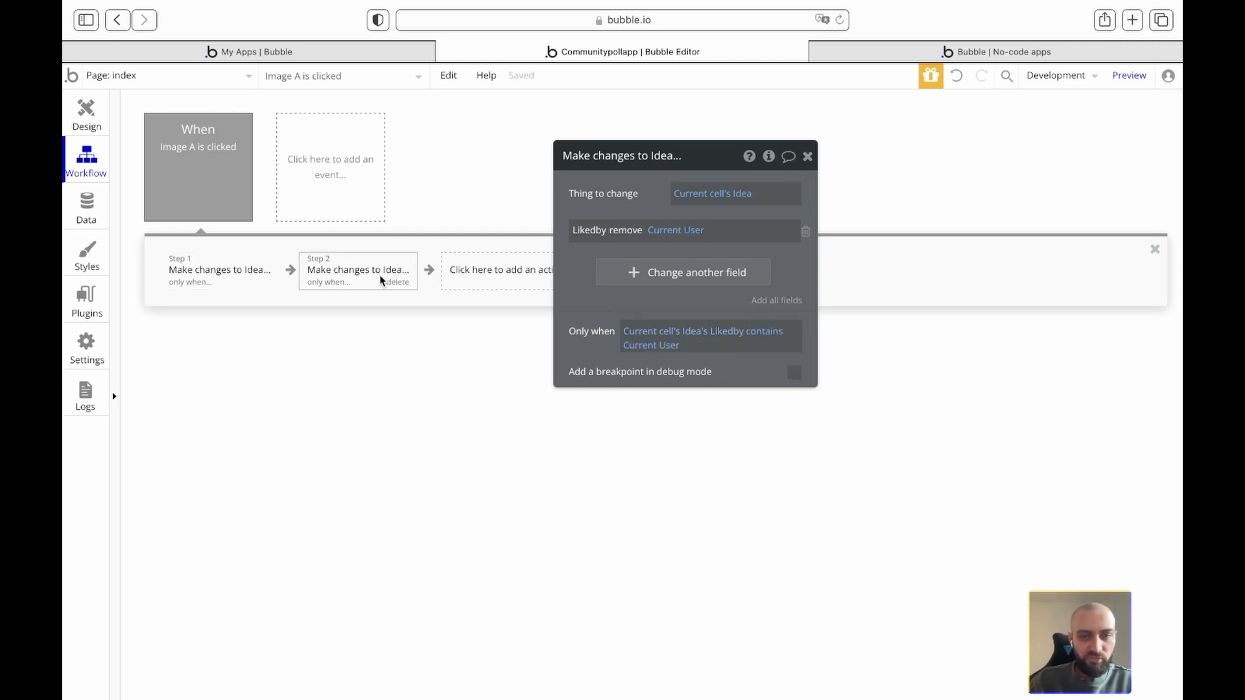
left_click(807, 156)
Step: In the app preview, set the debugger to step-by-step, trigger the heart icon's workflow and advance to its first action
left_click(879, 58)
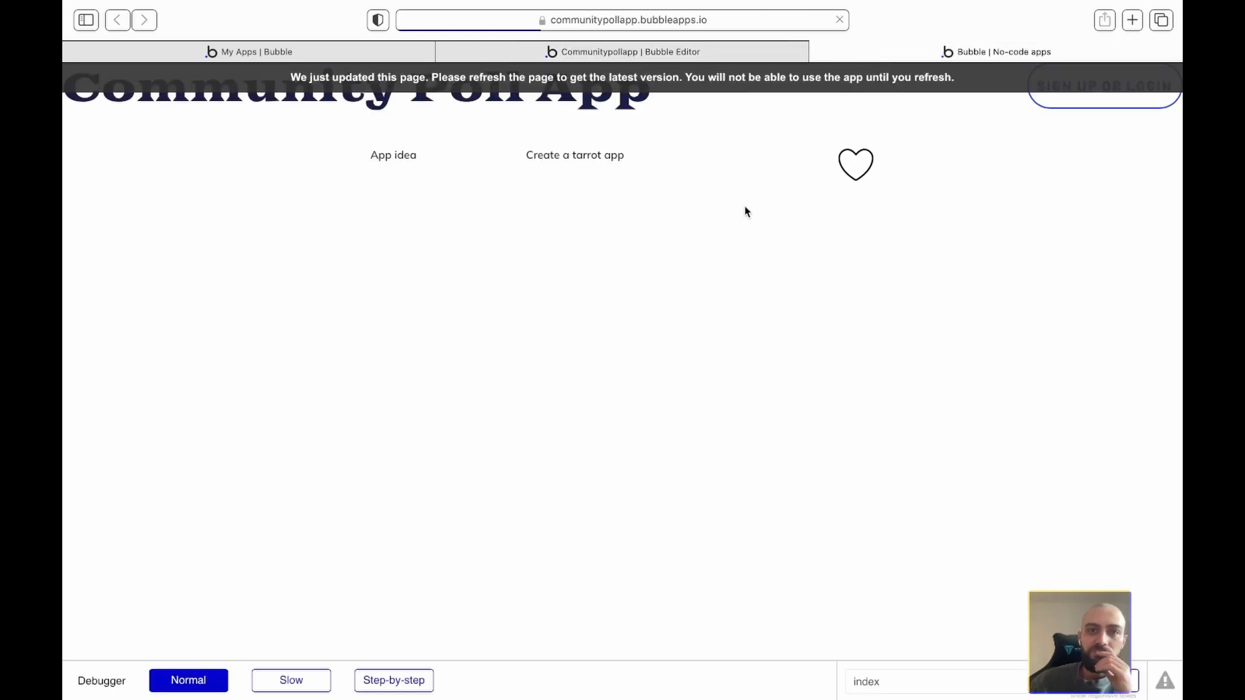
left_click(380, 684)
left_click(856, 166)
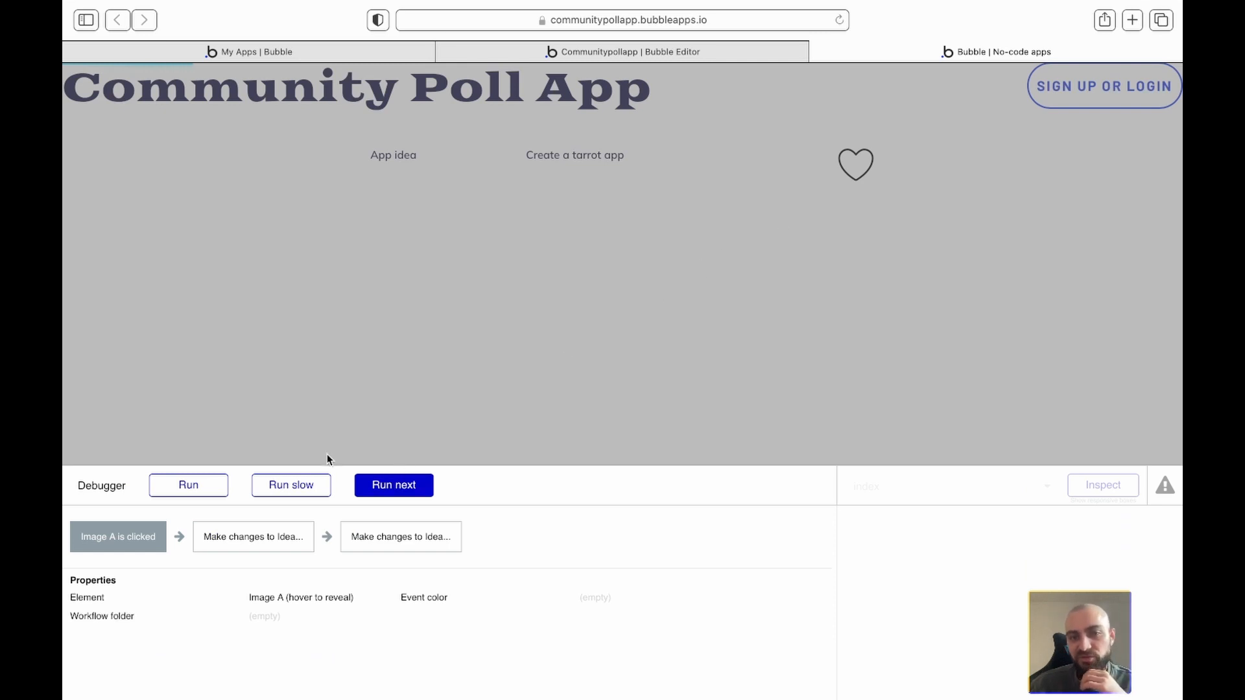
left_click(190, 487)
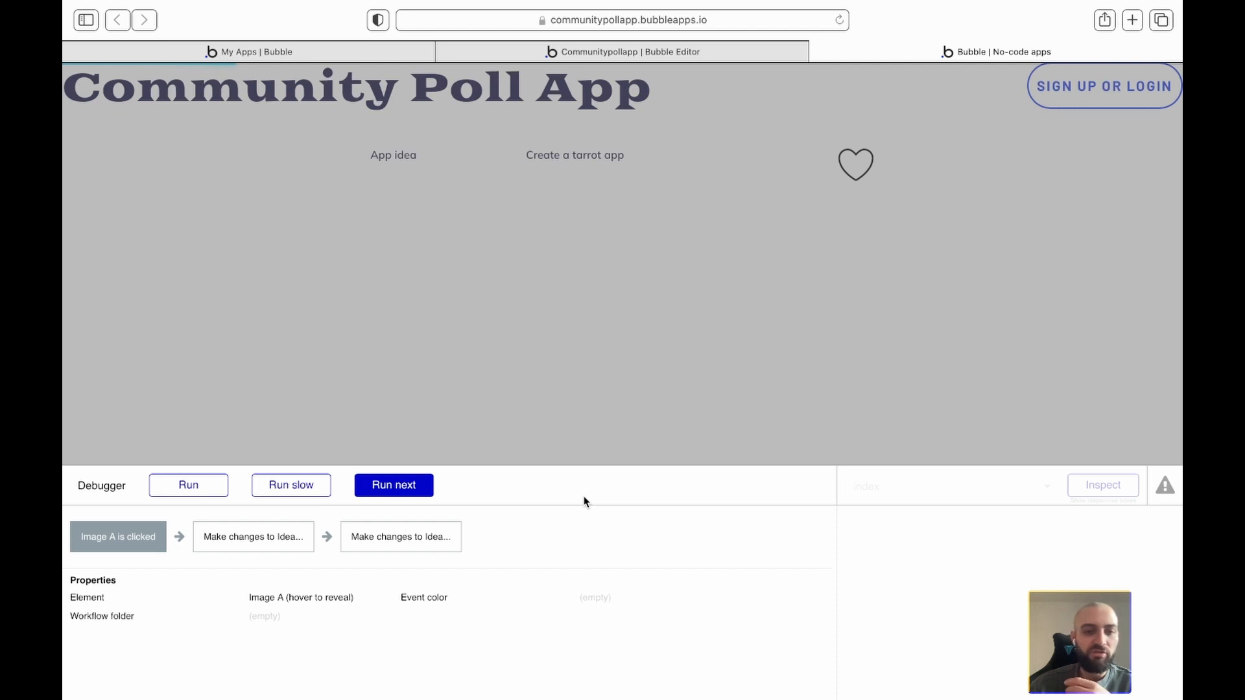
left_click(396, 487)
Step: Evaluate Current cell's Idea and Current User in the debugger, and run the remaining workflow actions
left_click(295, 597)
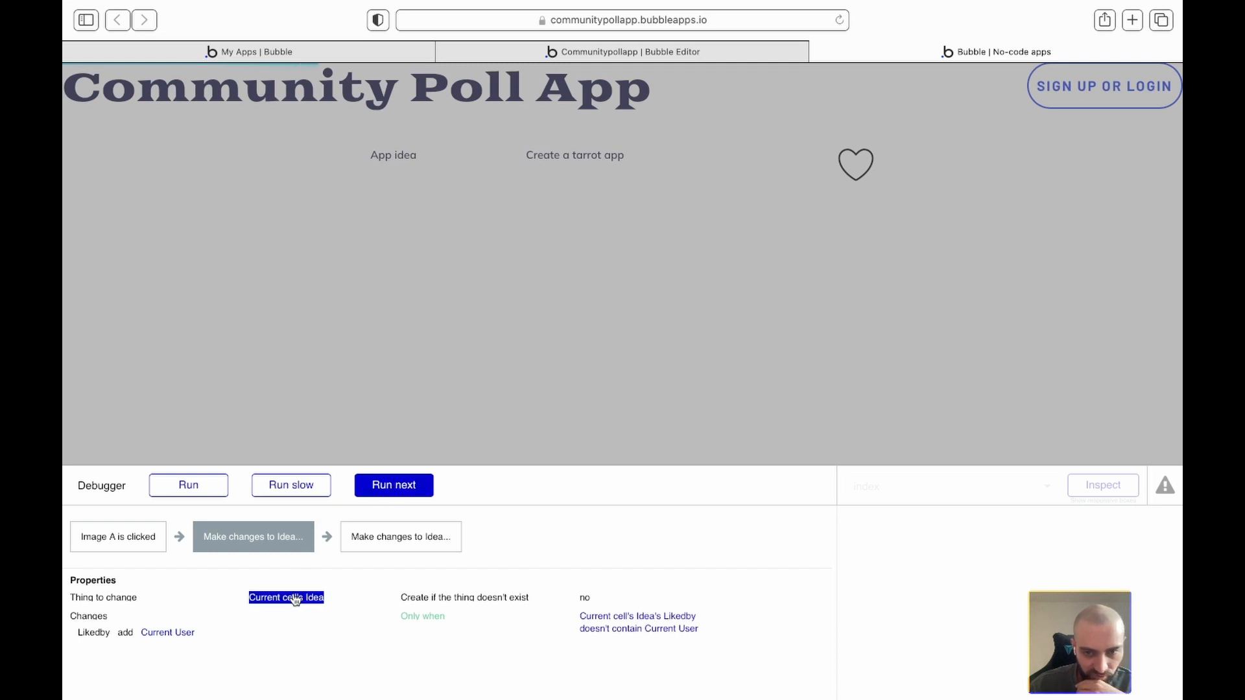
left_click(901, 541)
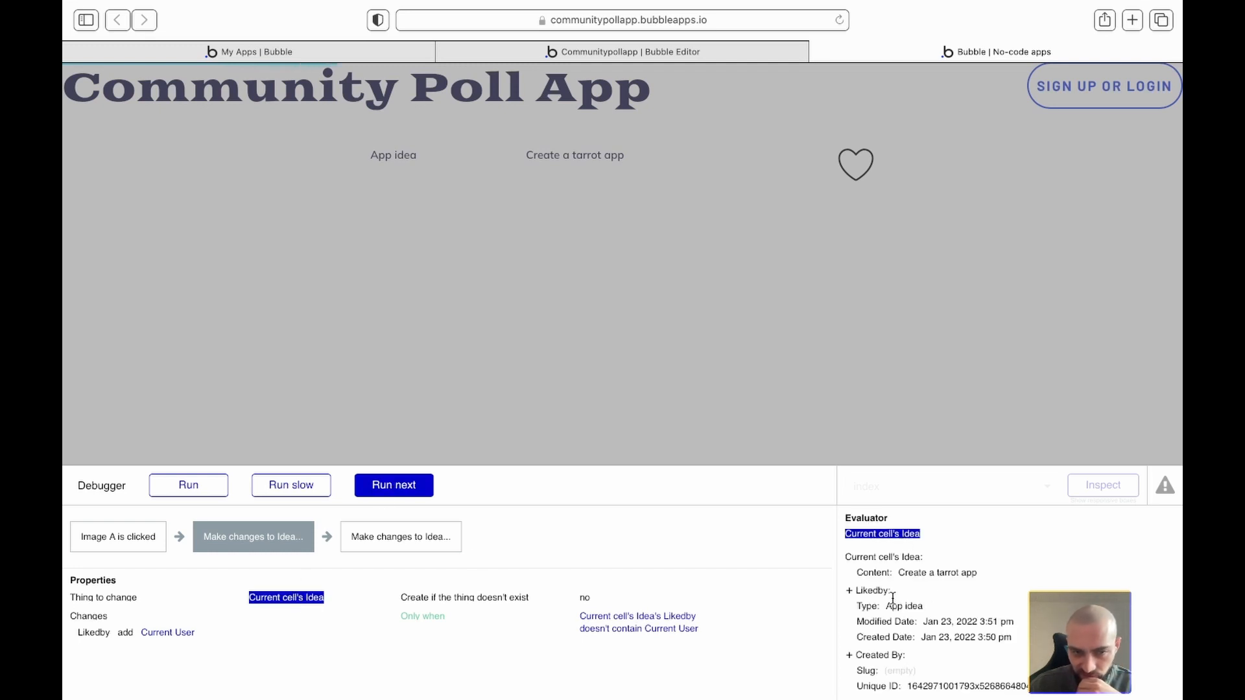
left_click(161, 634)
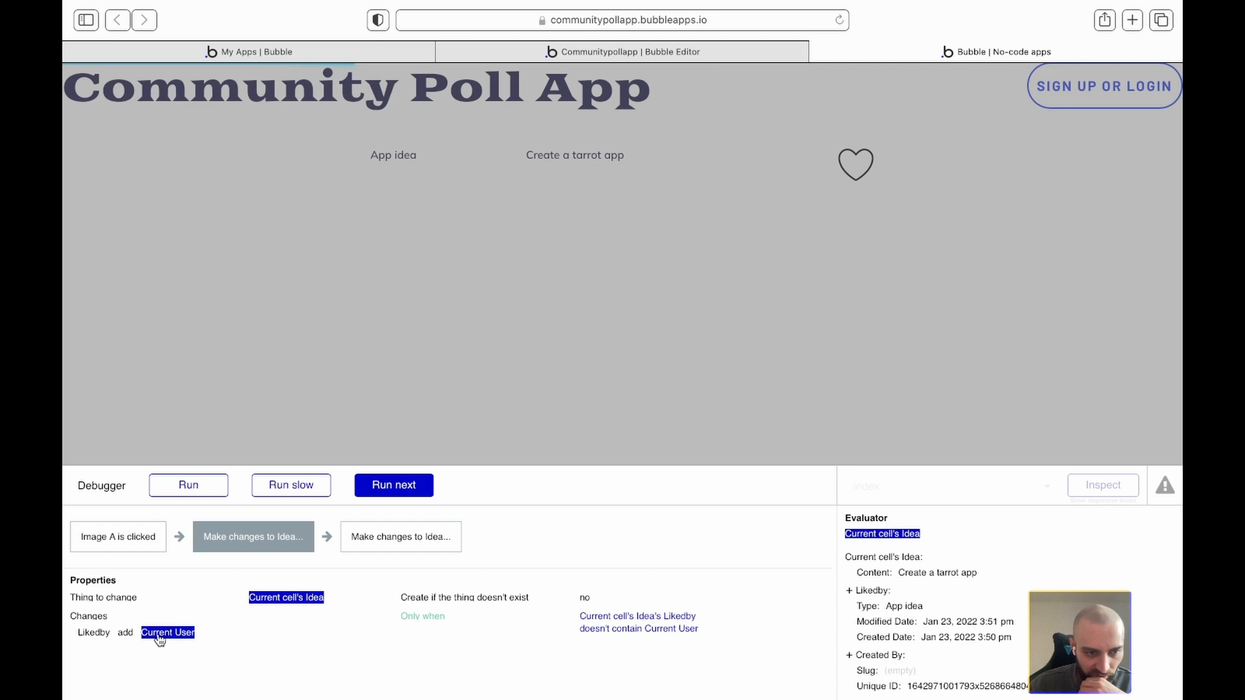
left_click(875, 535)
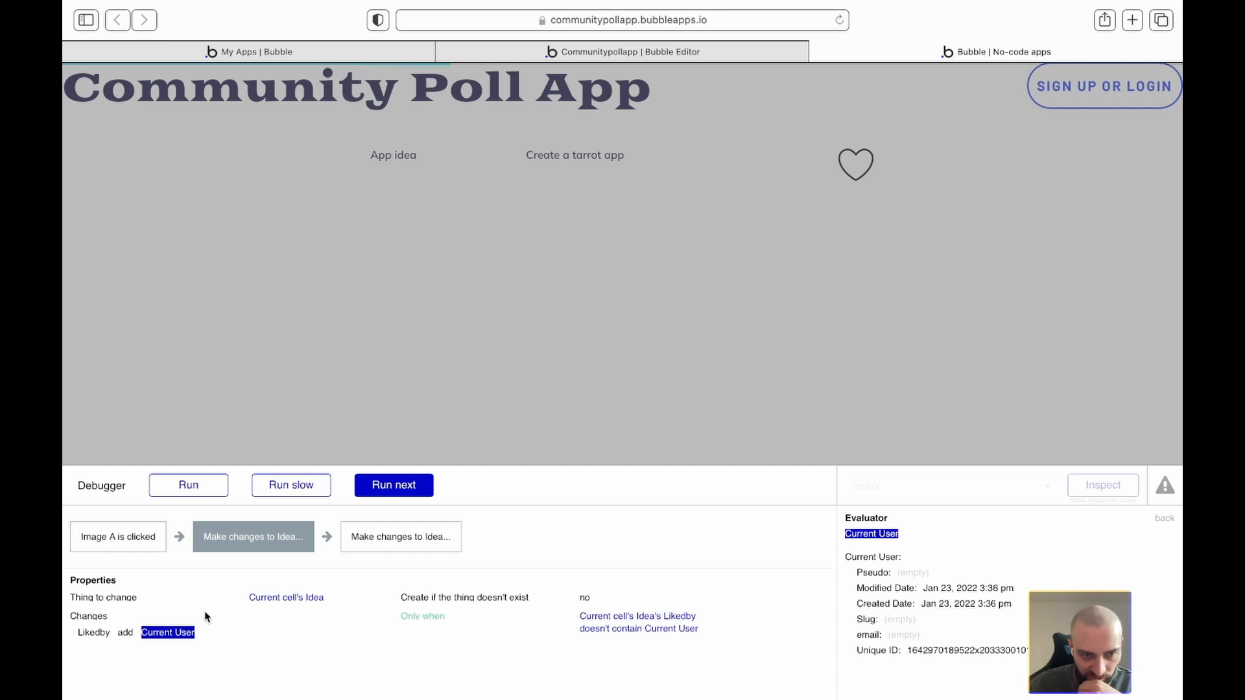
left_click(394, 486)
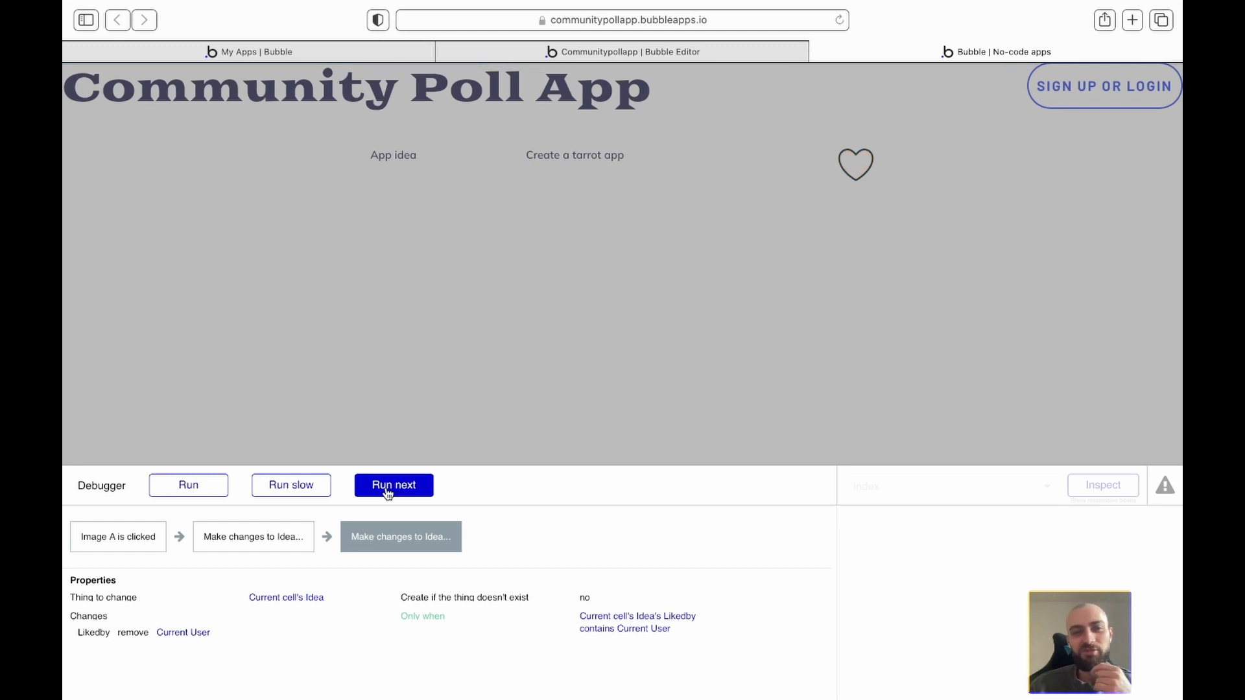
left_click(305, 491)
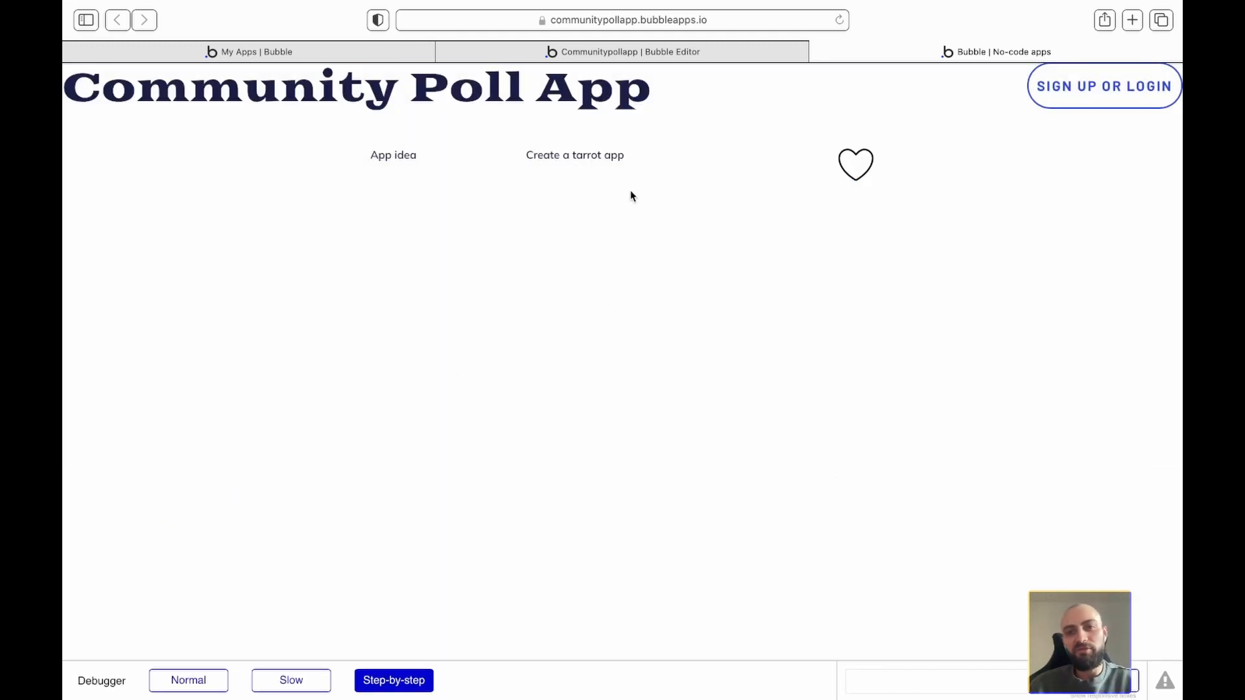
Step: Back in the editor, duplicate the Image A is clicked event with its actions and close the event settings
left_click(557, 60)
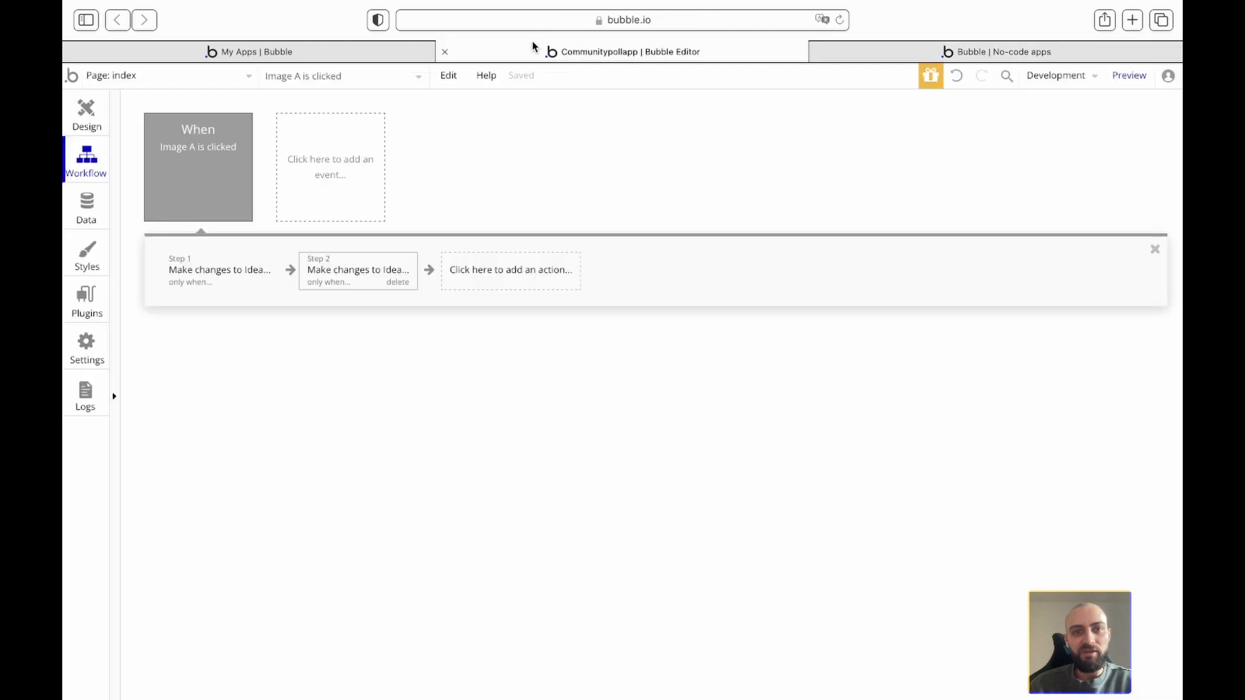
right_click(219, 175)
left_click(255, 258)
right_click(330, 180)
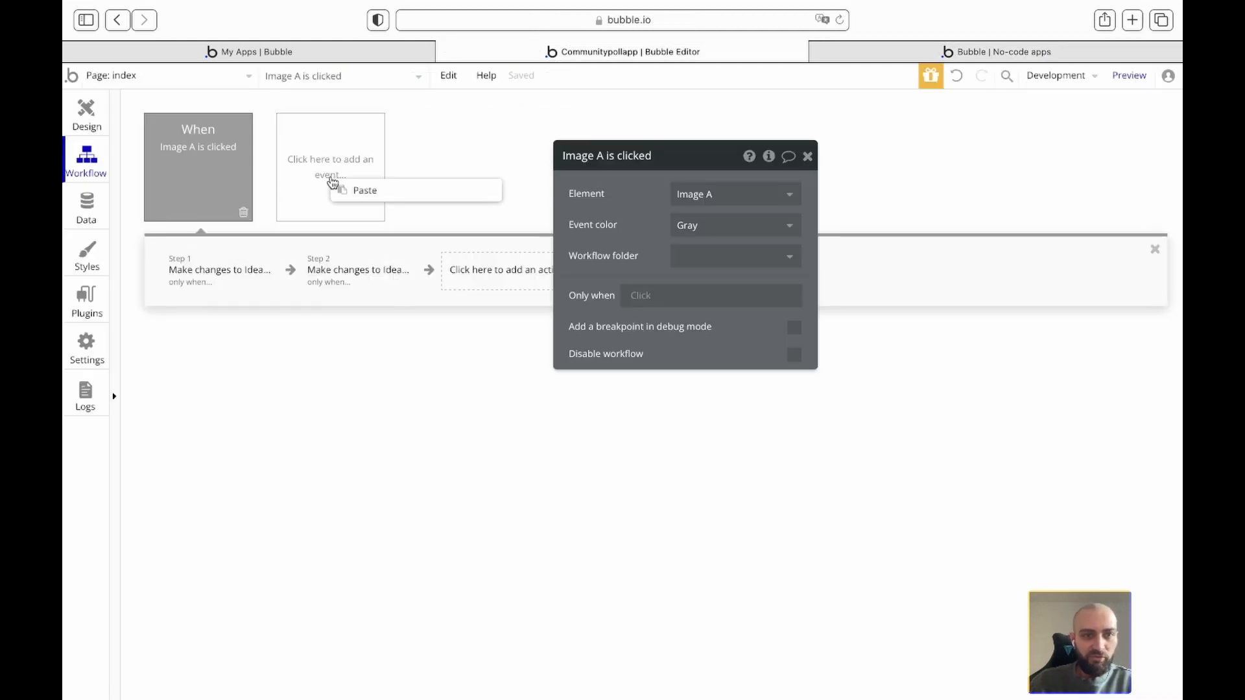
left_click(365, 191)
left_click(807, 156)
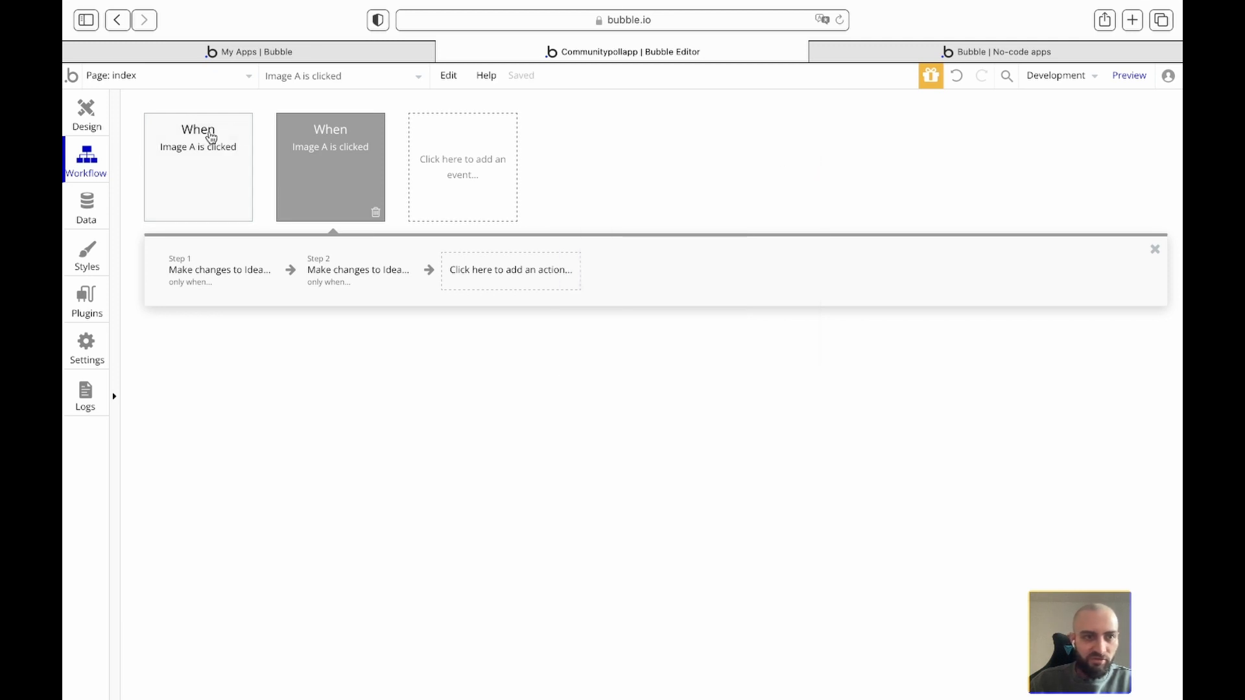
Step: Delete the action that removes Current User from Likedby in the first Image A is clicked workflow
left_click(194, 138)
left_click(323, 266)
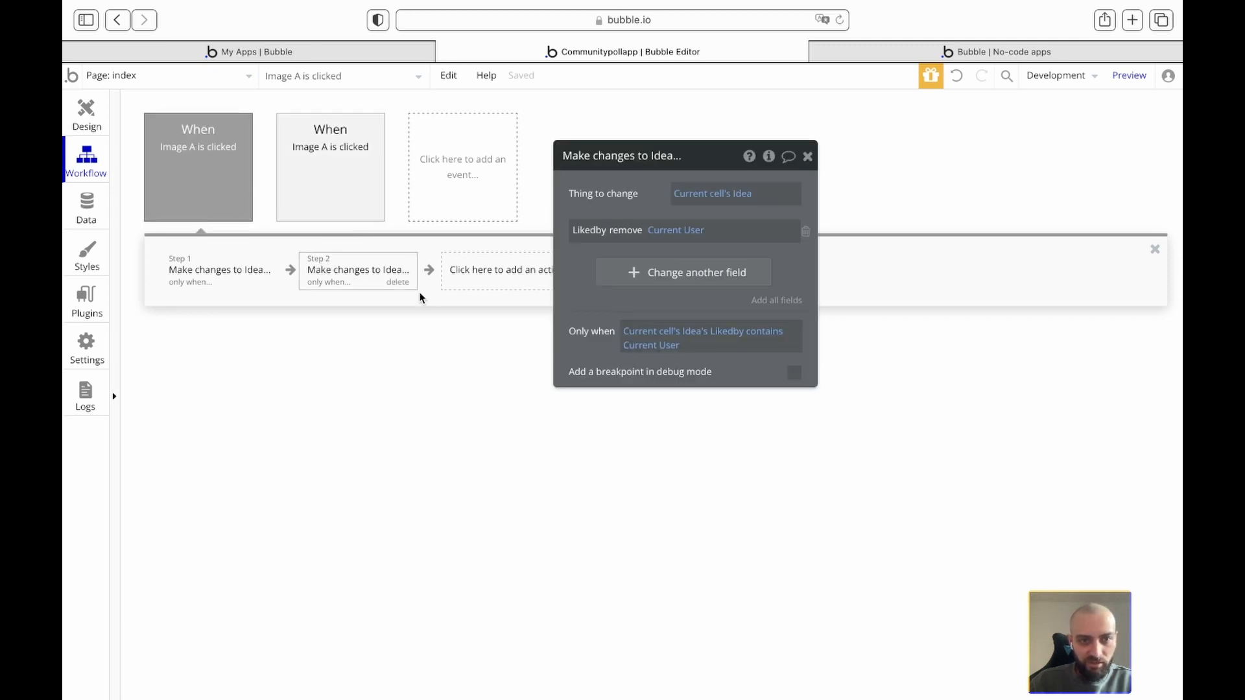
left_click(397, 282)
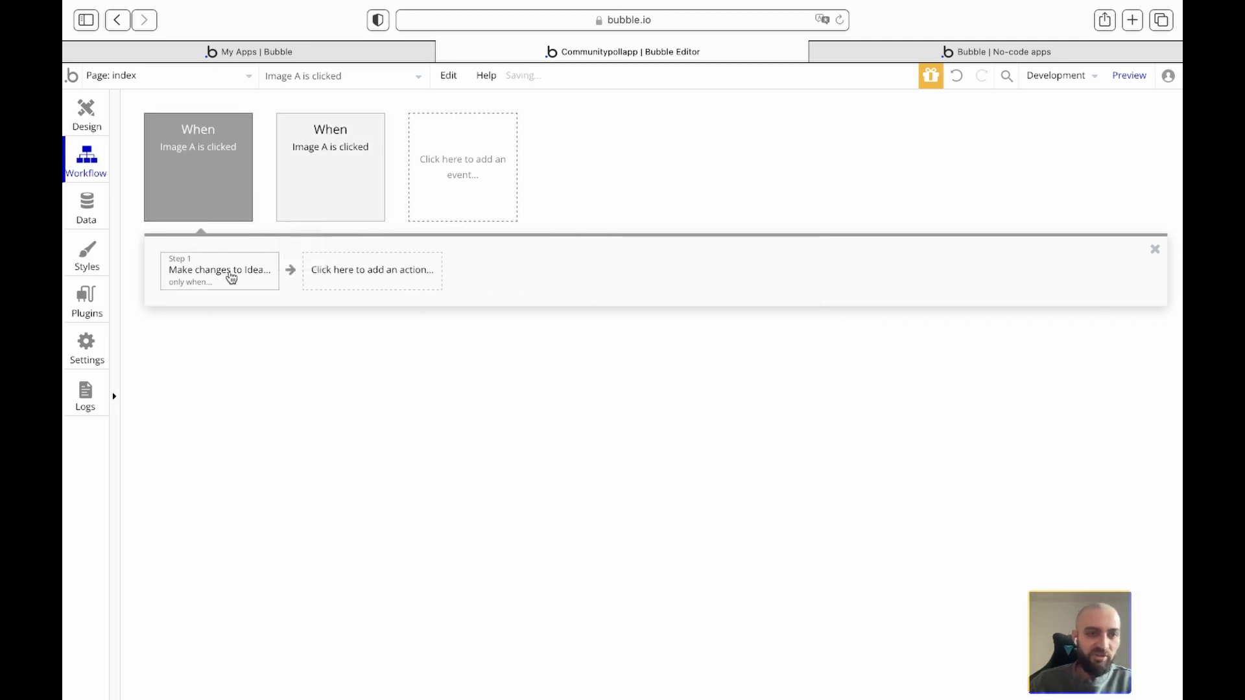
Step: Delete the action that adds Current User to Likedby in the second Image A is clicked workflow
left_click(324, 174)
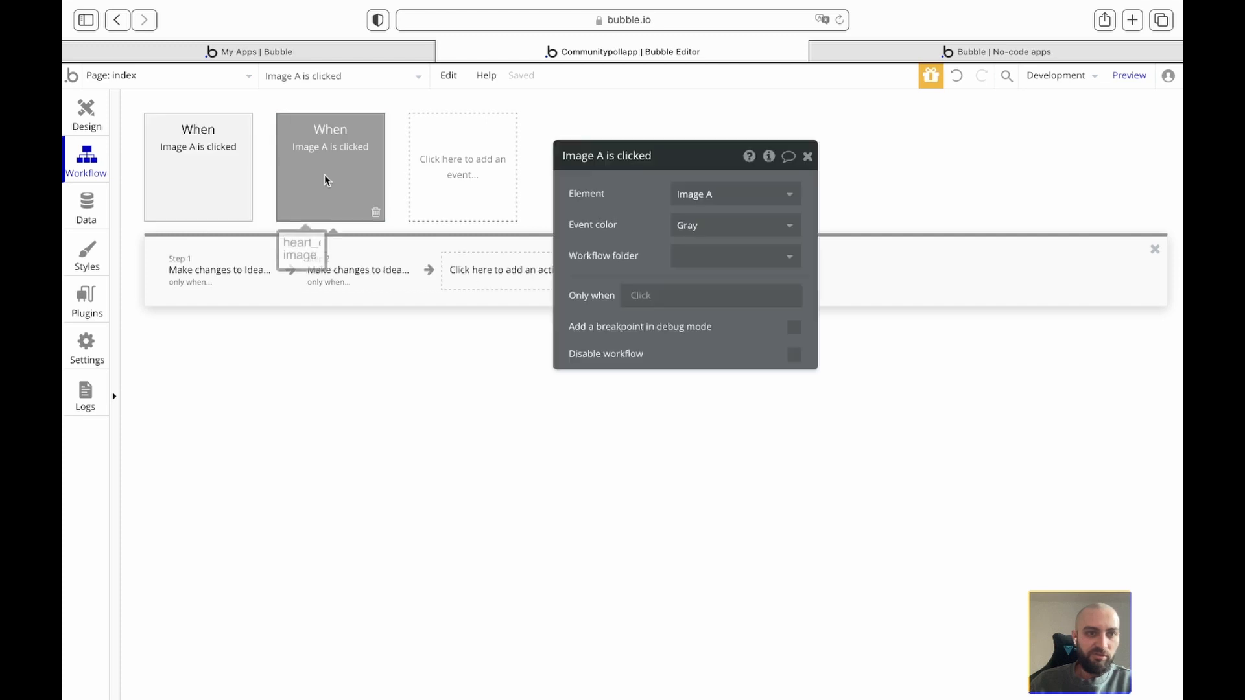
left_click(225, 288)
left_click(259, 283)
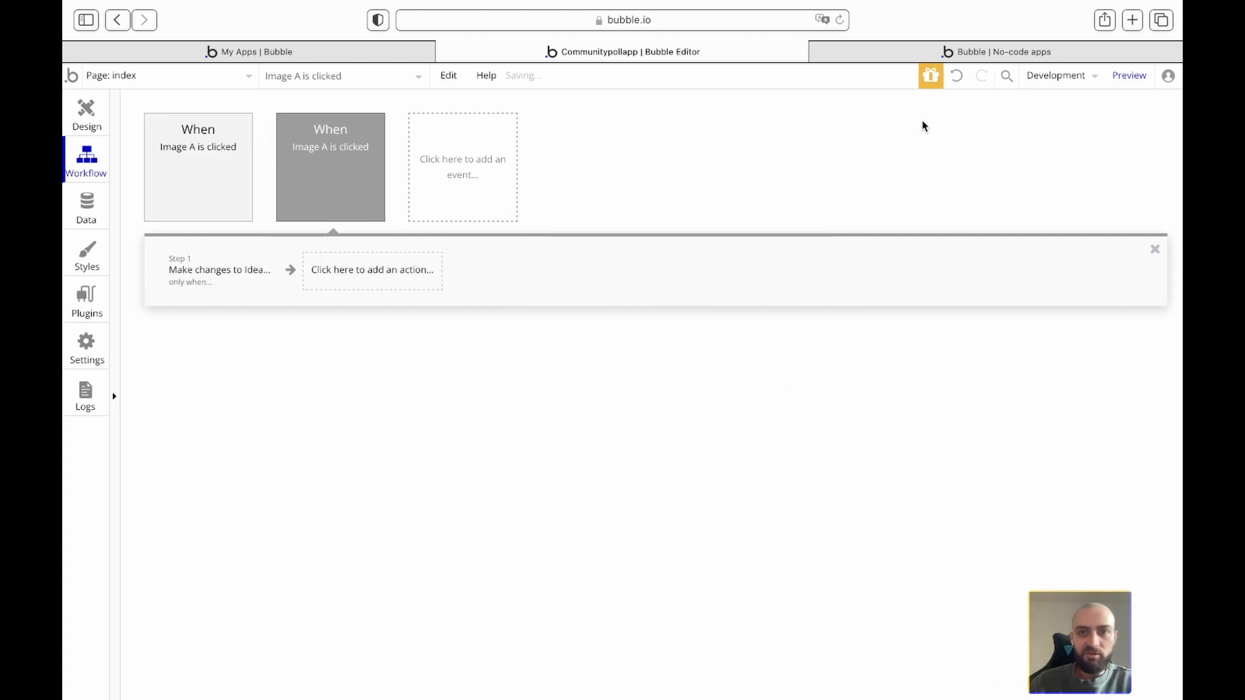
Step: Switch to the app preview, load the updated page, and run the heart icon's workflow through the debugger
left_click(892, 48)
left_click(731, 80)
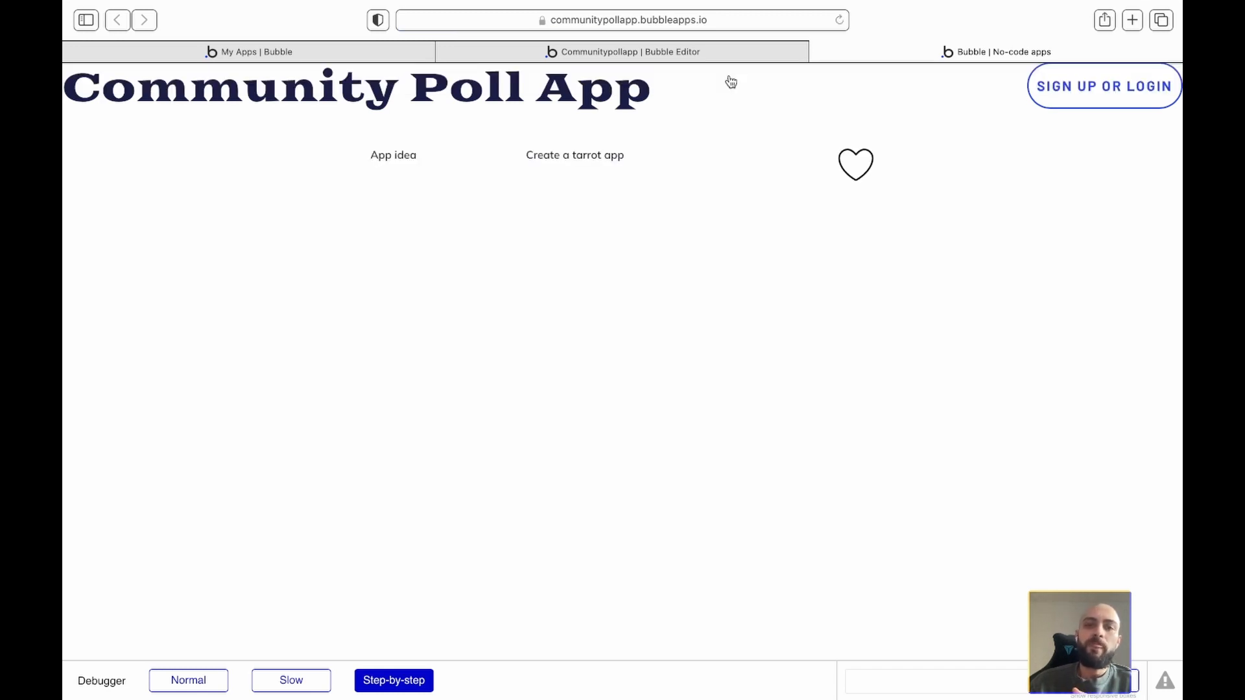
left_click(862, 166)
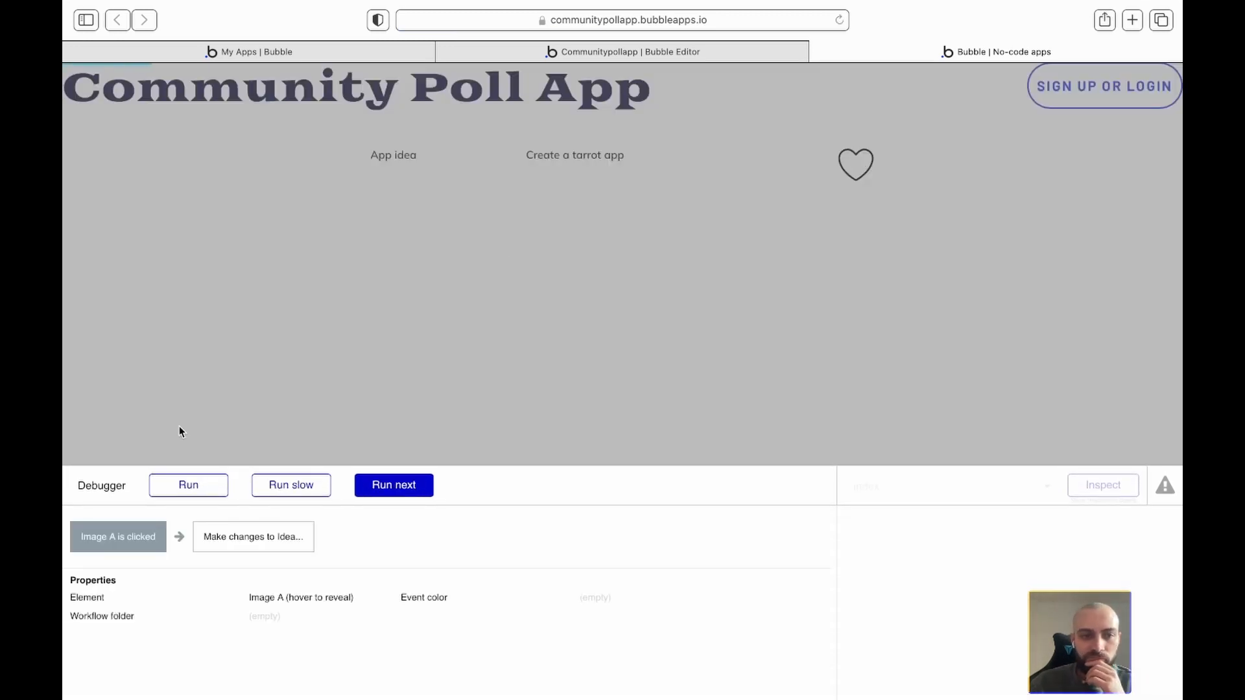
left_click(185, 484)
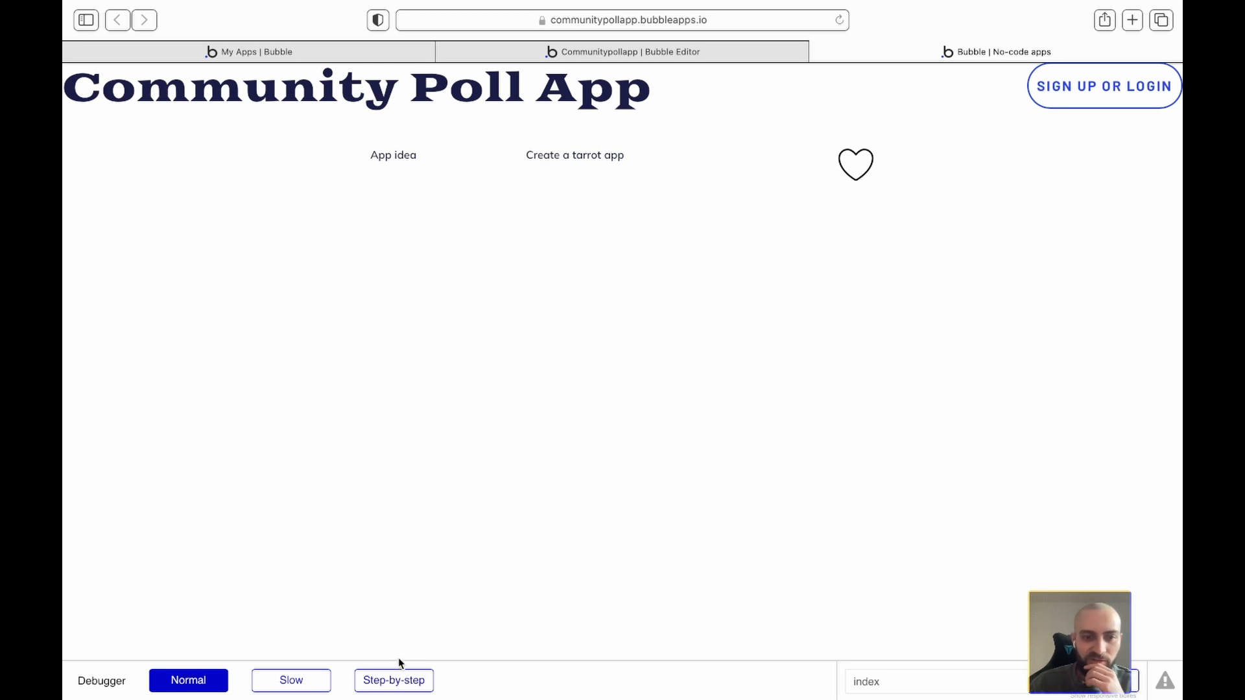
Step: Run the heart icon's workflows step by step in the debugger, evaluating the Likedby part of the add action's condition
left_click(386, 680)
left_click(860, 172)
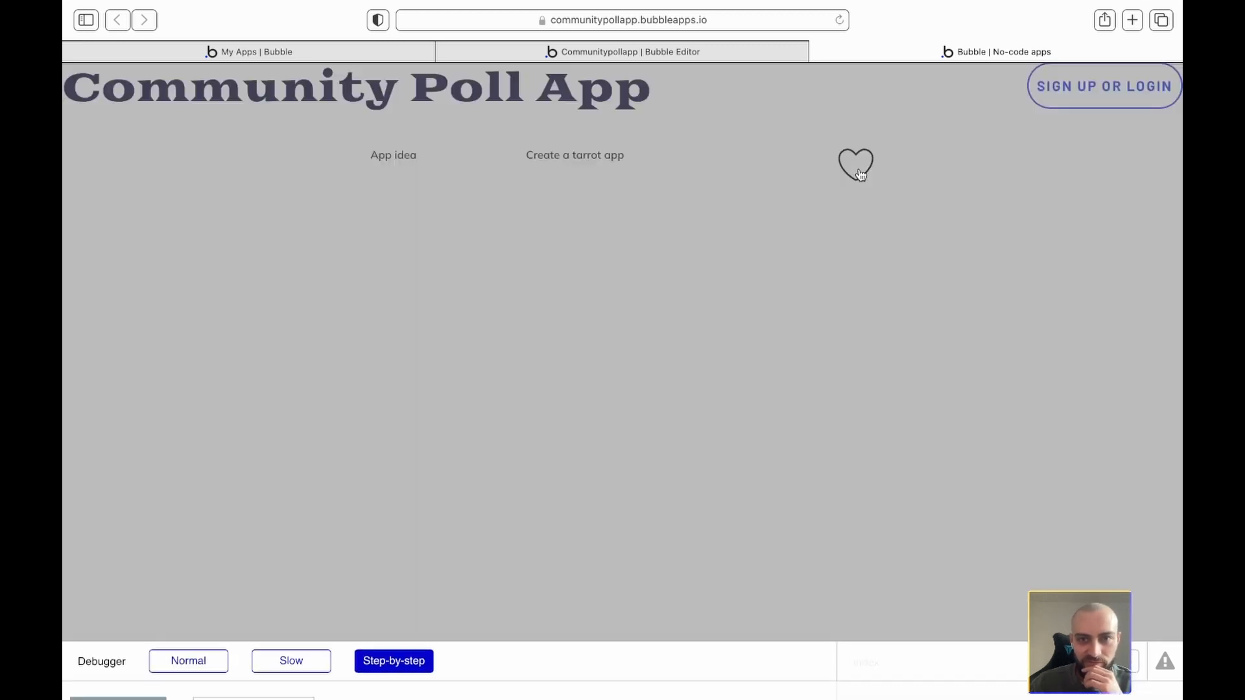
left_click(402, 487)
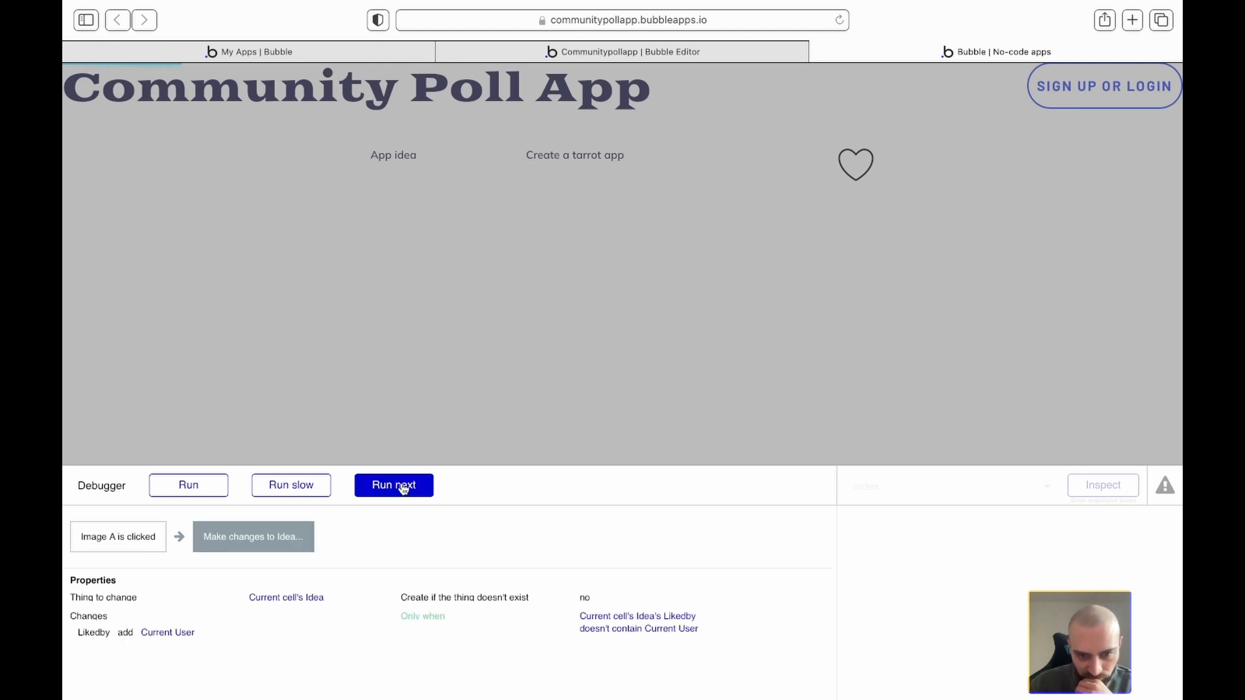
left_click(616, 617)
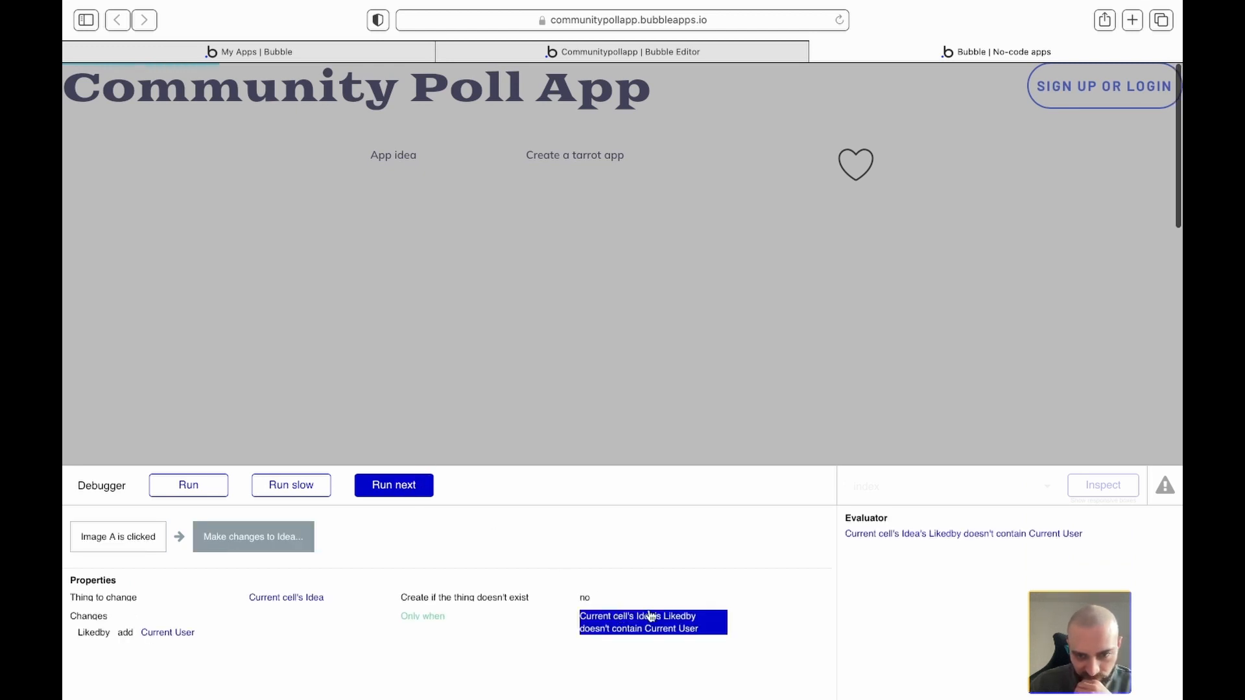
left_click(949, 535)
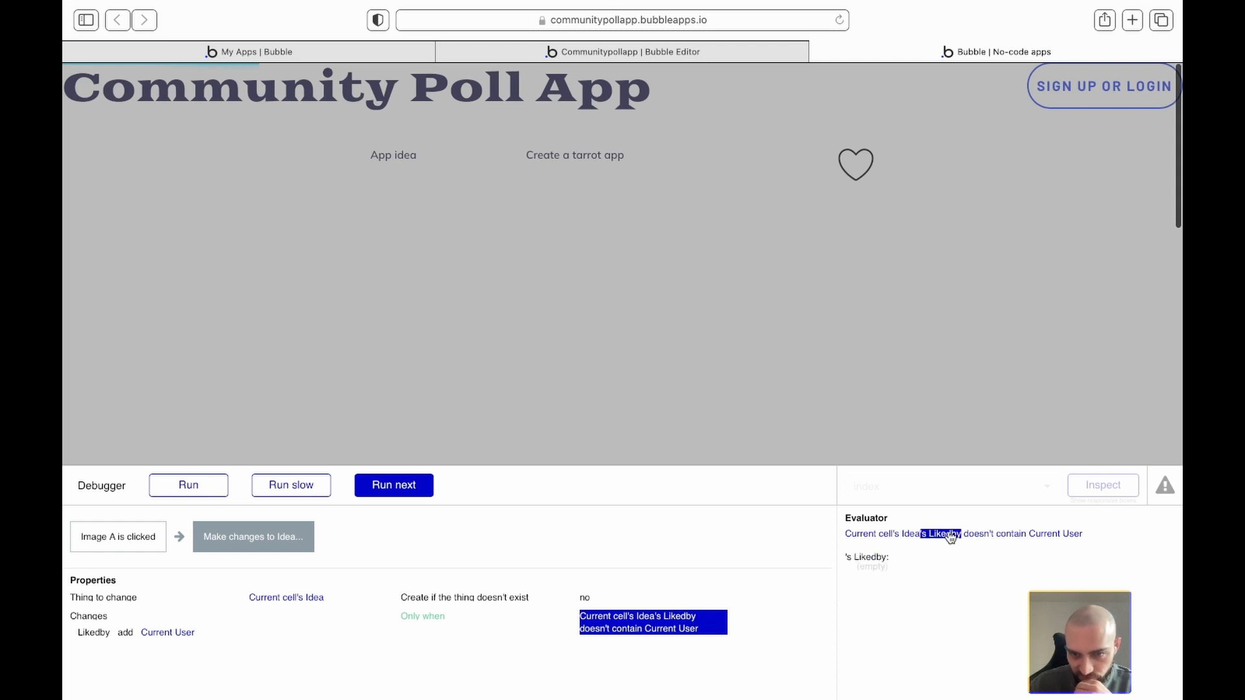
left_click(383, 491)
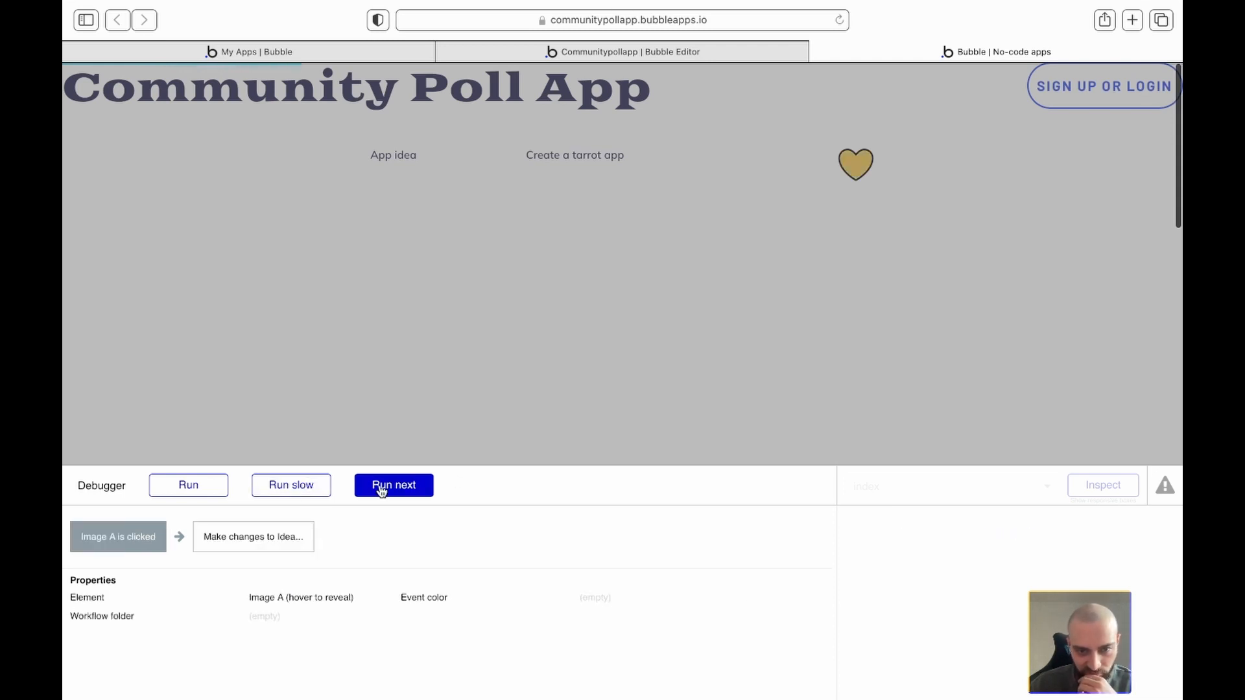
left_click(384, 490)
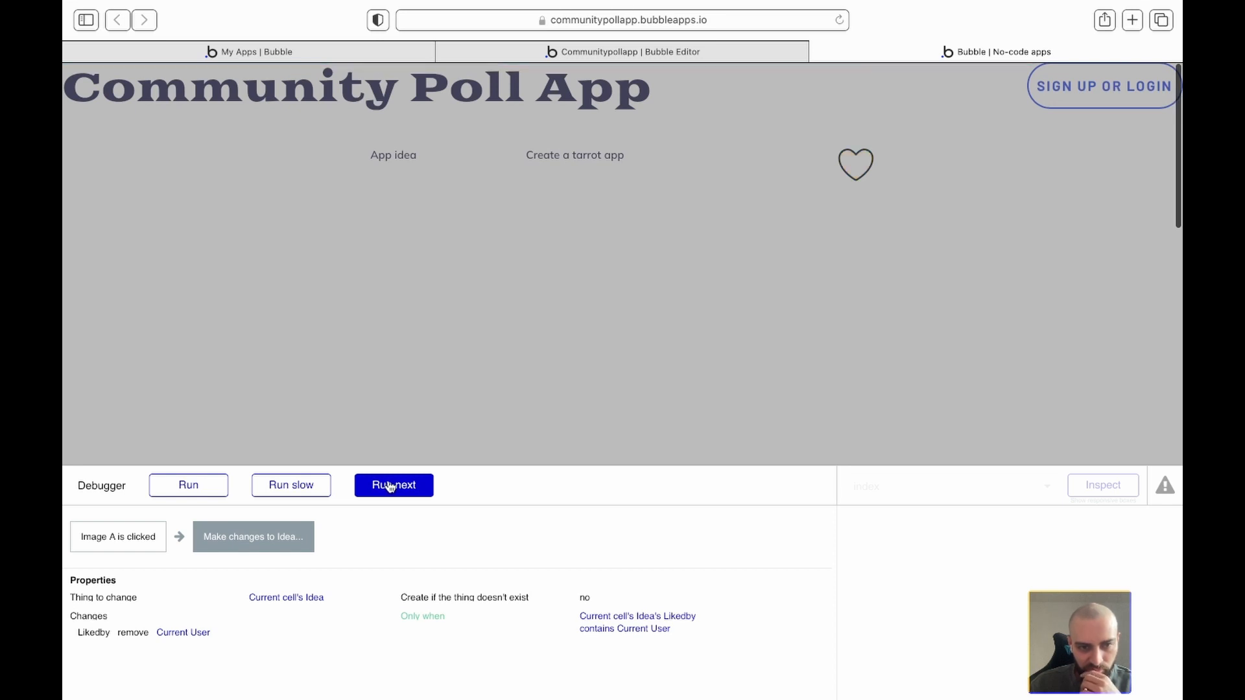
left_click(389, 487)
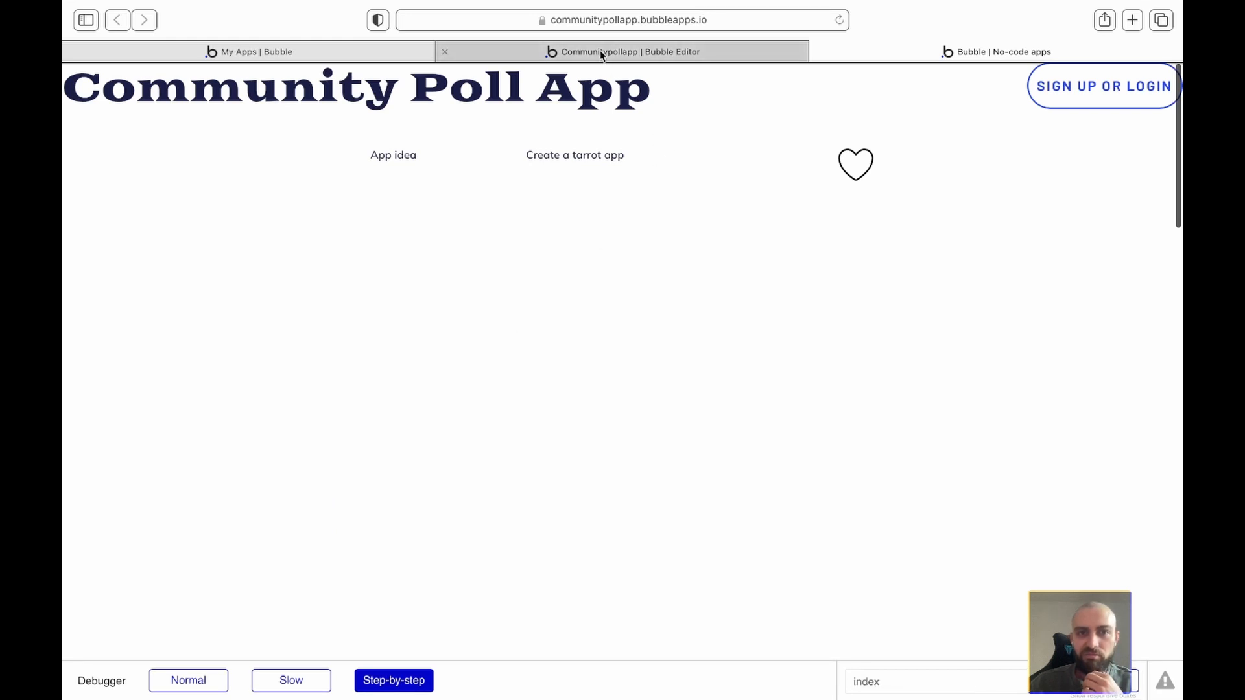
Step: Relaunch the app preview from the editor and run the heart icon's workflow at normal debugger speed
left_click(600, 52)
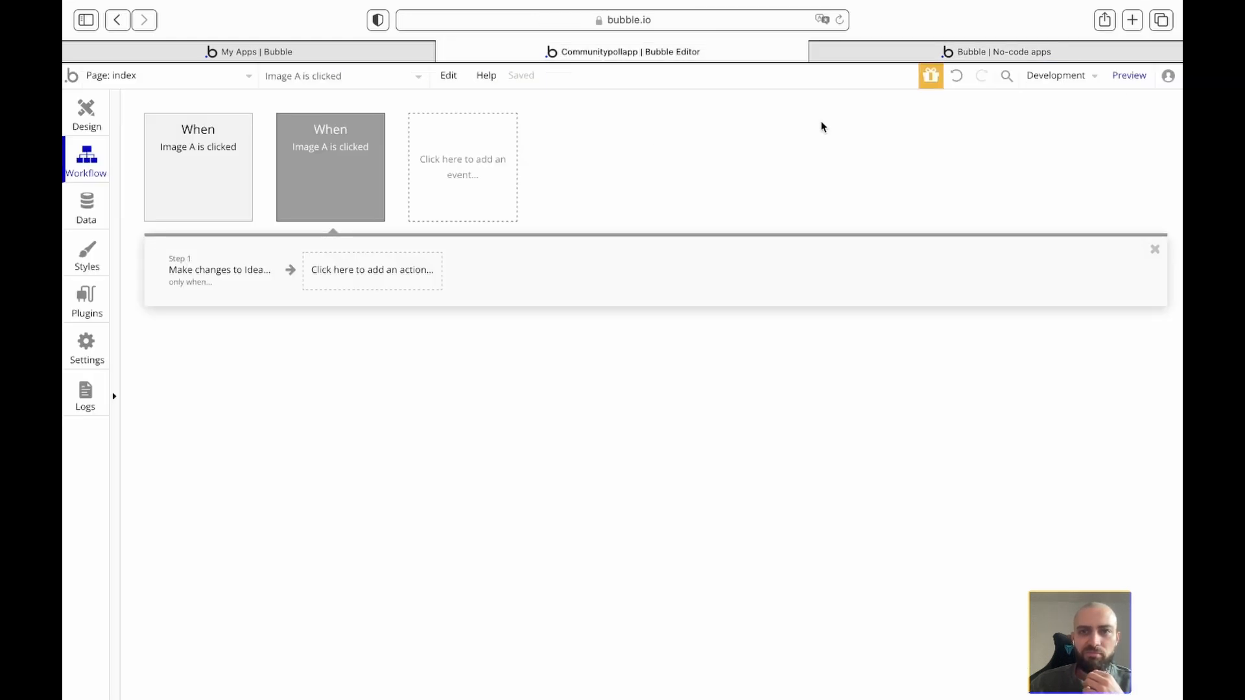
left_click(1127, 76)
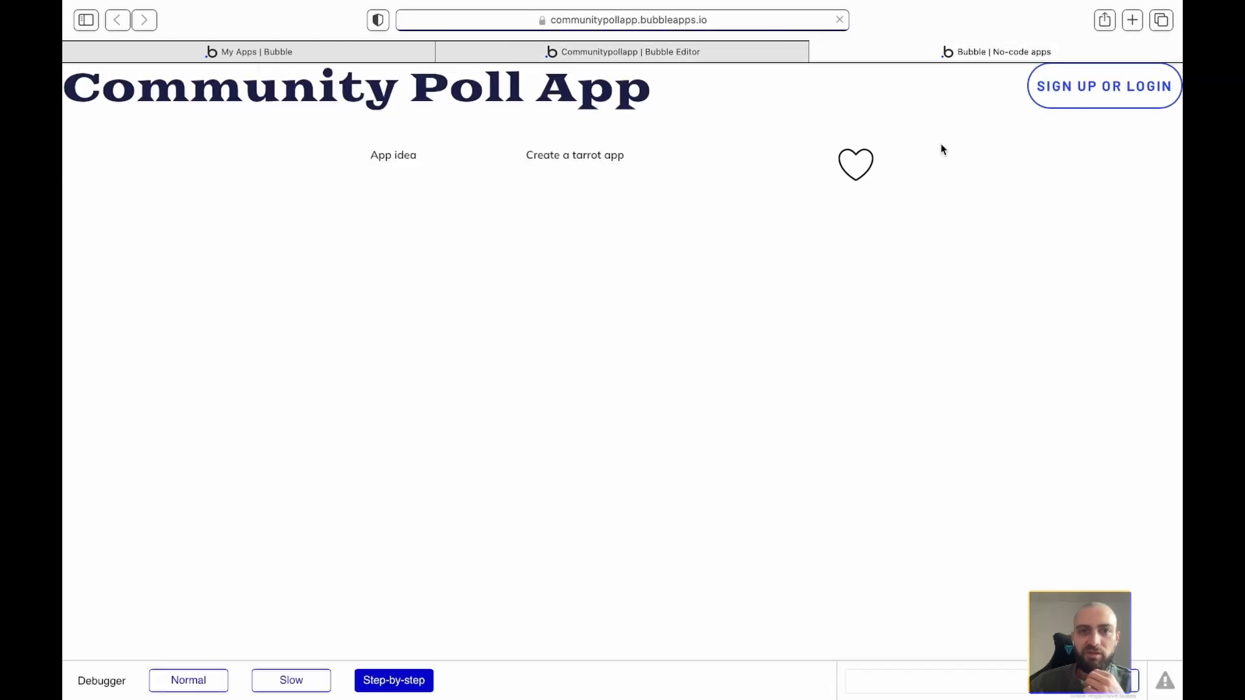
left_click(856, 169)
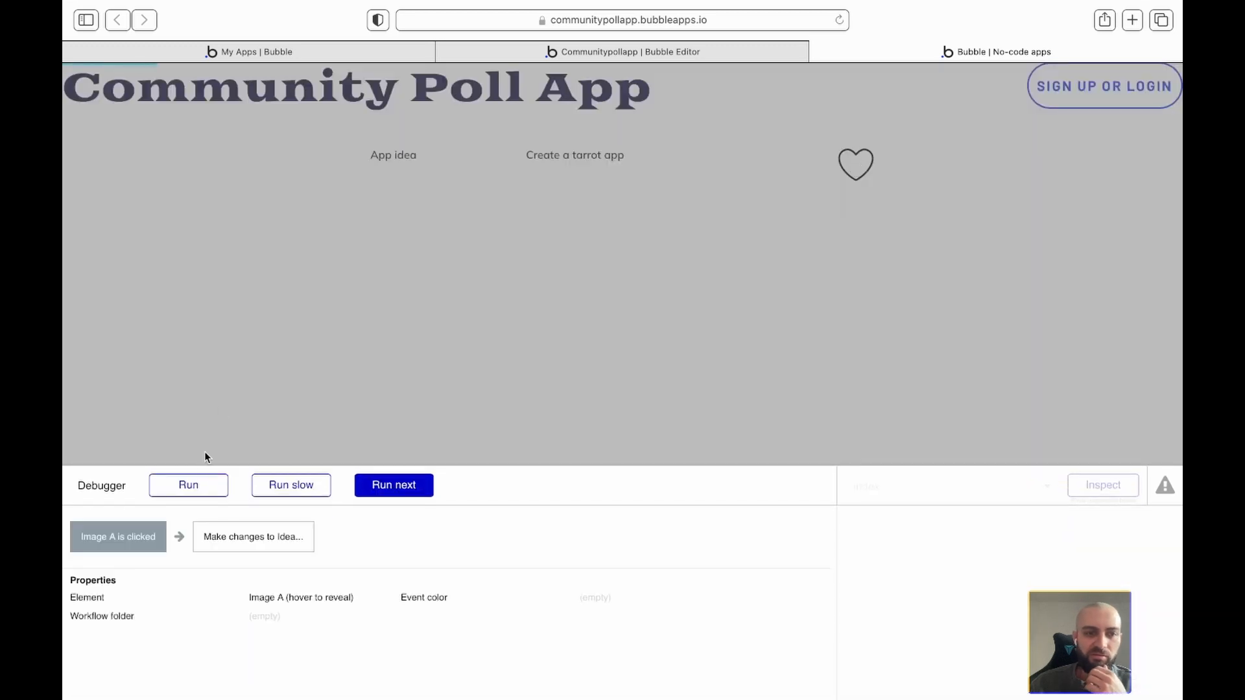
left_click(188, 485)
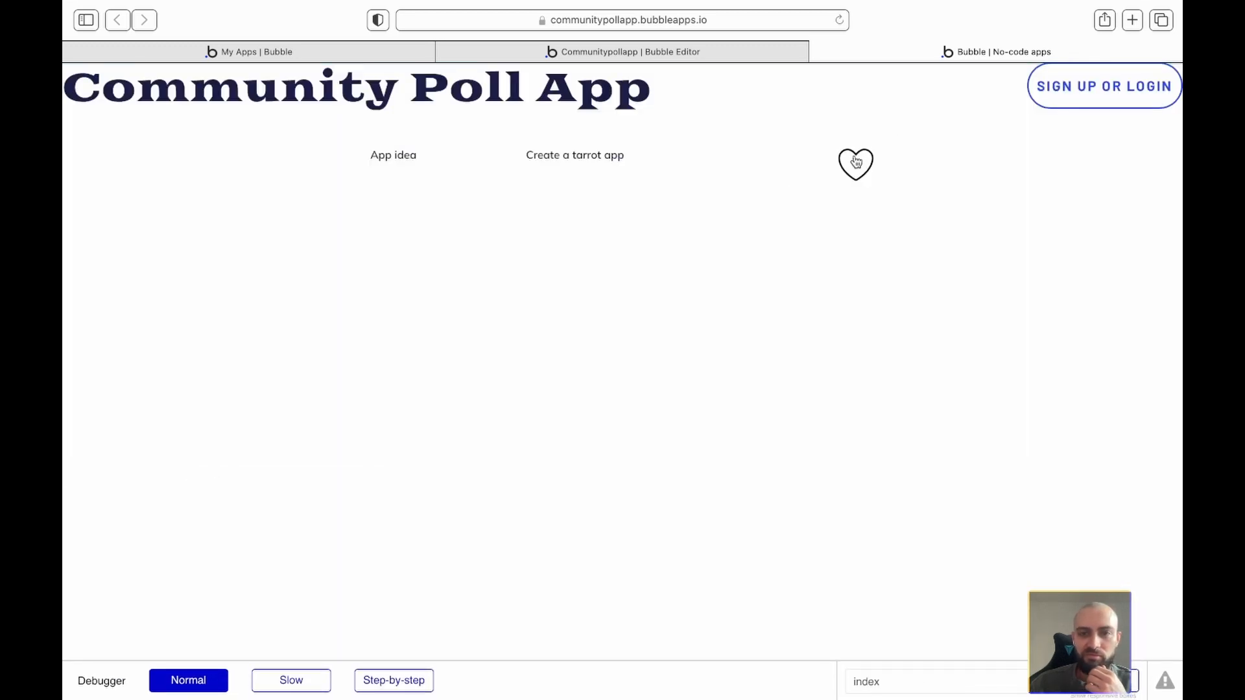
Step: Back in the editor, review the Make changes to Idea action in each of the two Image A is clicked workflows
left_click(584, 52)
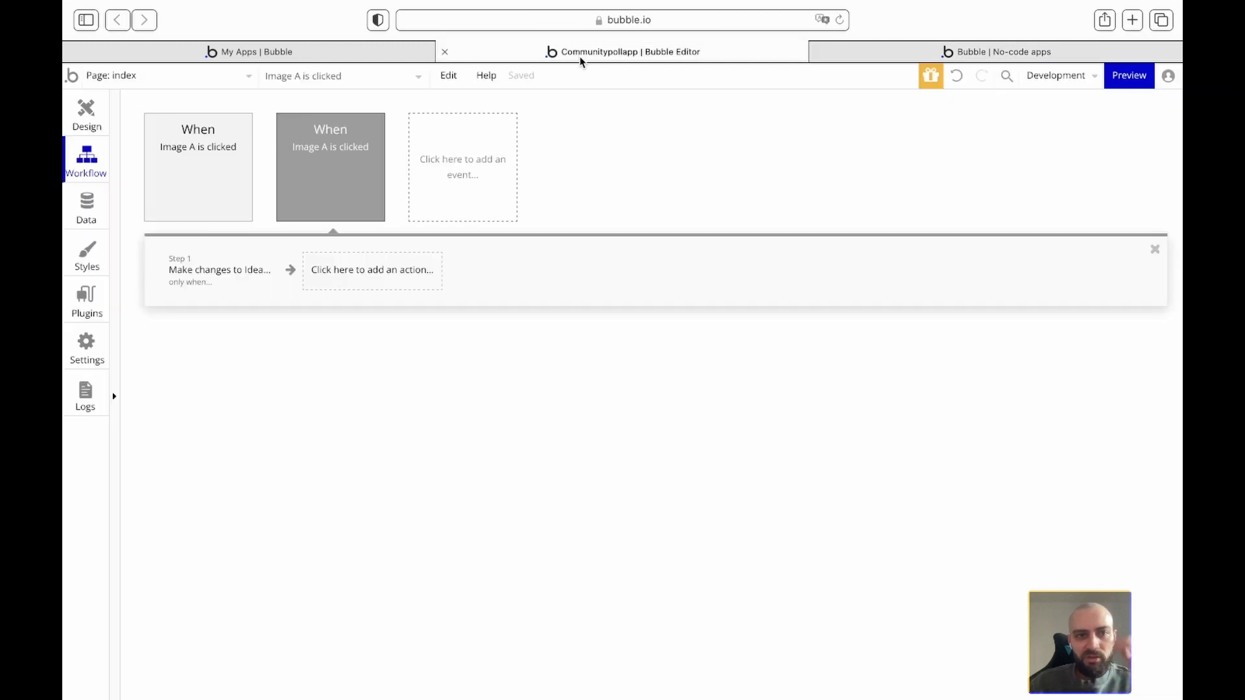
left_click(214, 152)
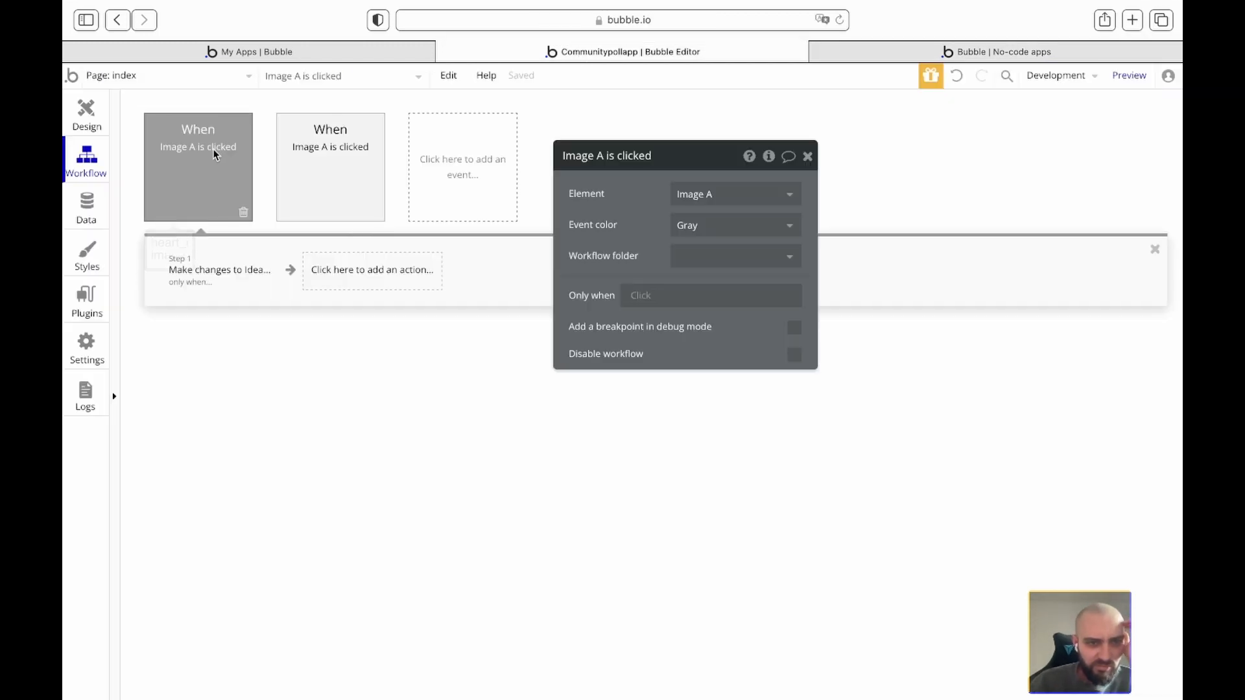
left_click(222, 272)
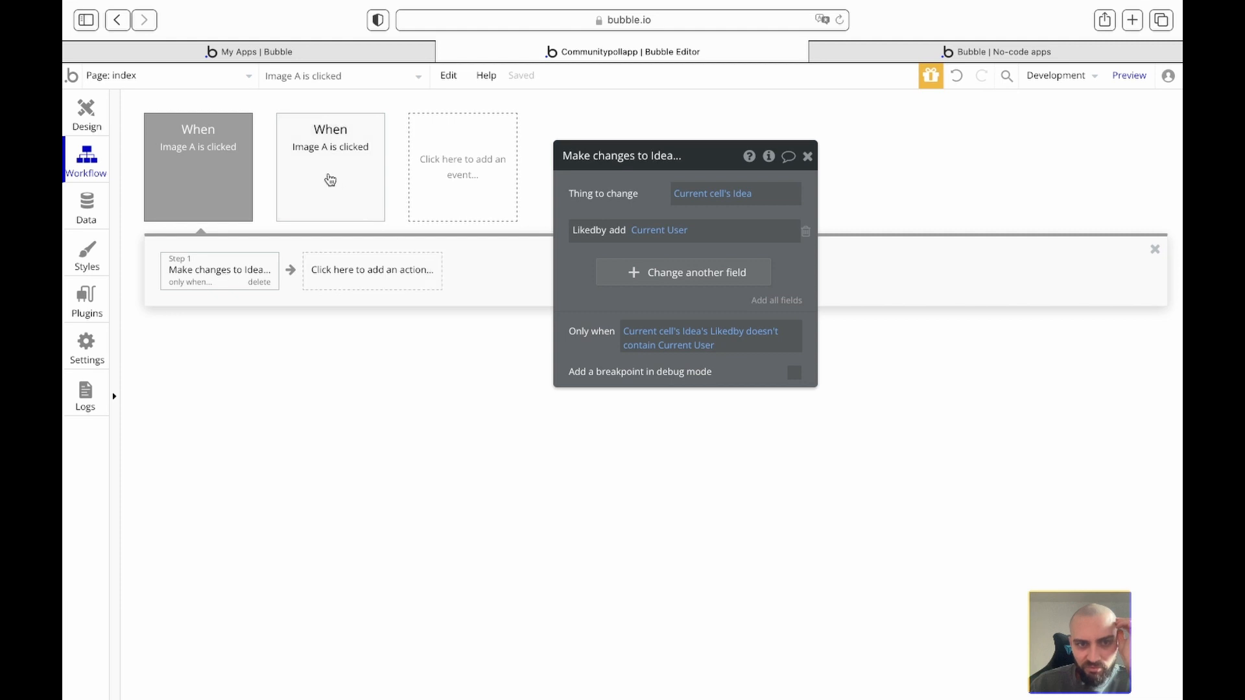
left_click(330, 180)
left_click(220, 271)
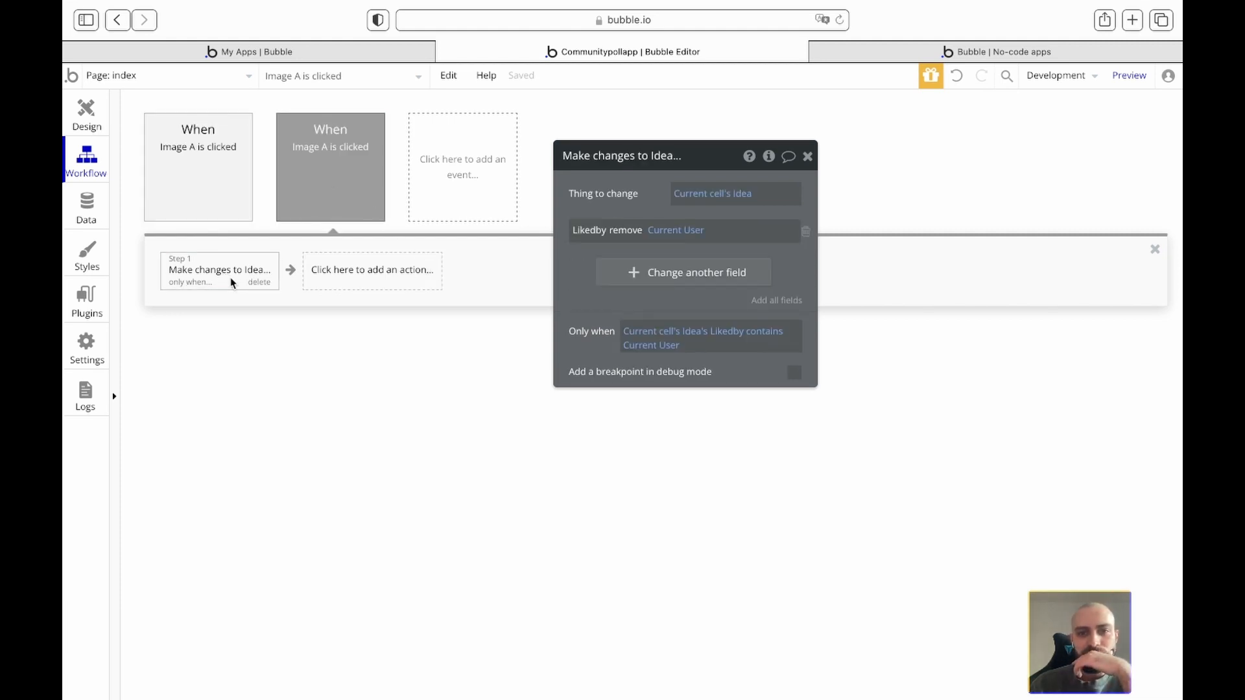
Step: Copy the add action's condition, Current cell's Idea's Likedby doesn't contain Current User, into its Image A is clicked event
left_click(227, 178)
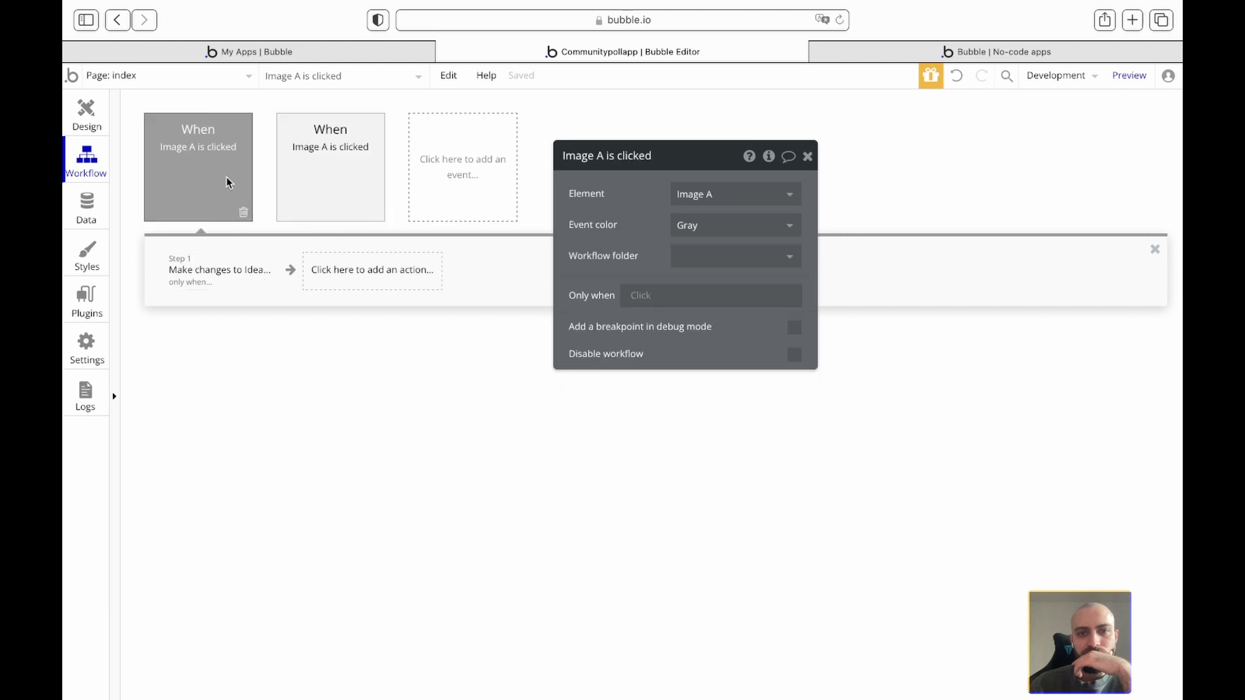
left_click(204, 270)
right_click(752, 330)
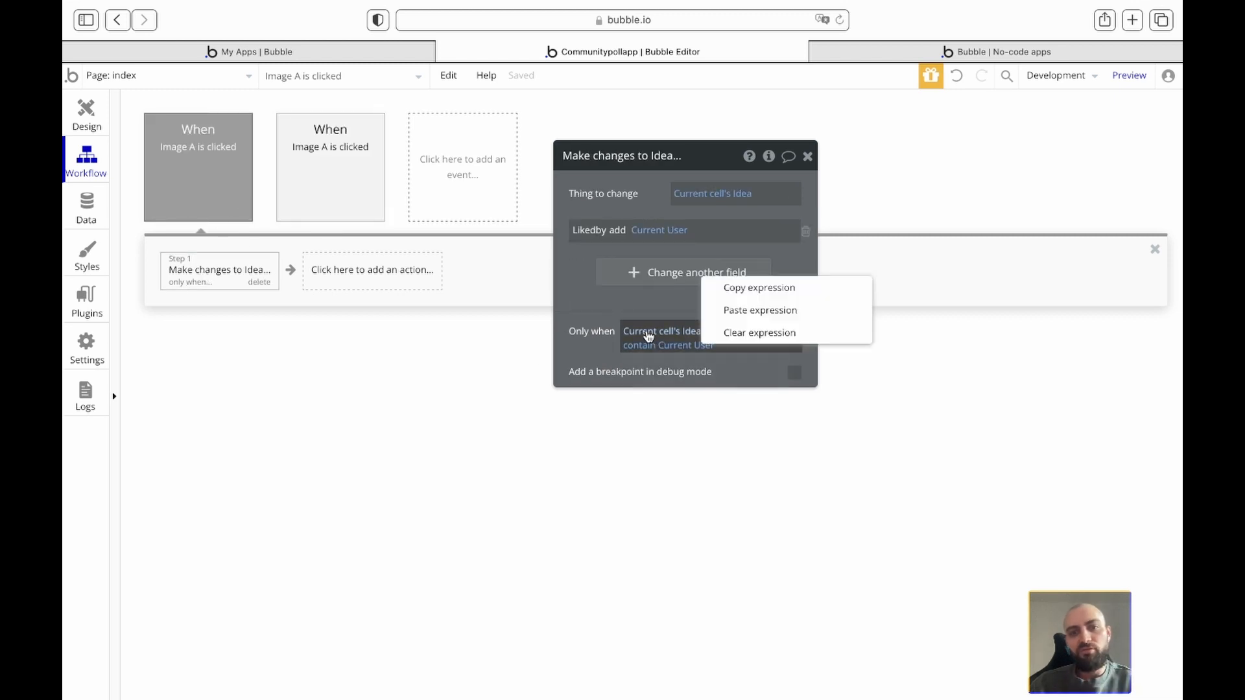
left_click(749, 289)
left_click(245, 191)
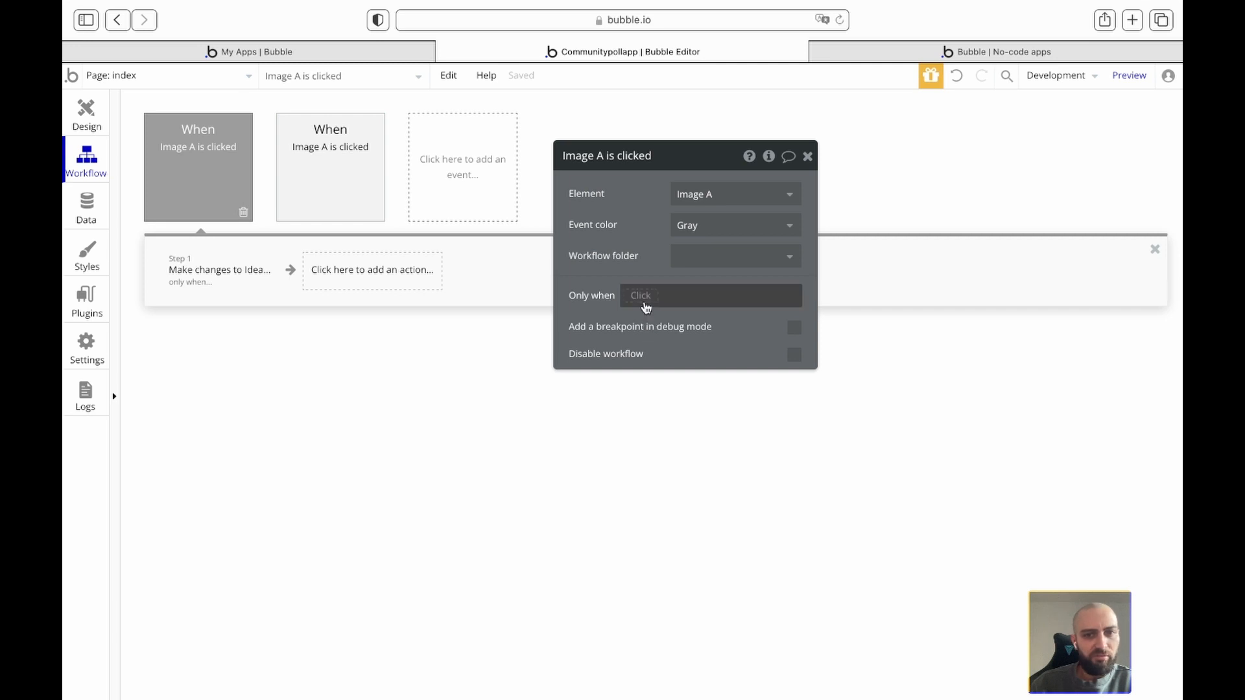
right_click(644, 297)
left_click(738, 279)
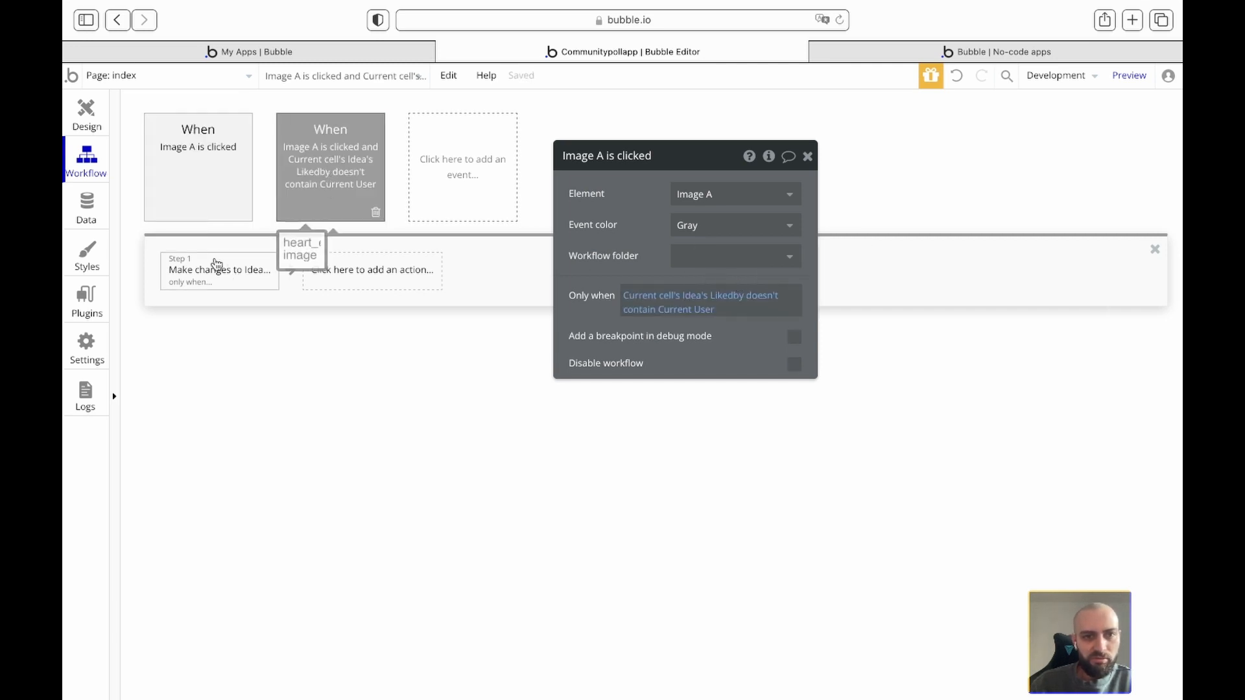
Step: Clear the Only when condition from the action that adds Current User to Likedby, and check its event's condition
left_click(208, 266)
left_click(700, 347)
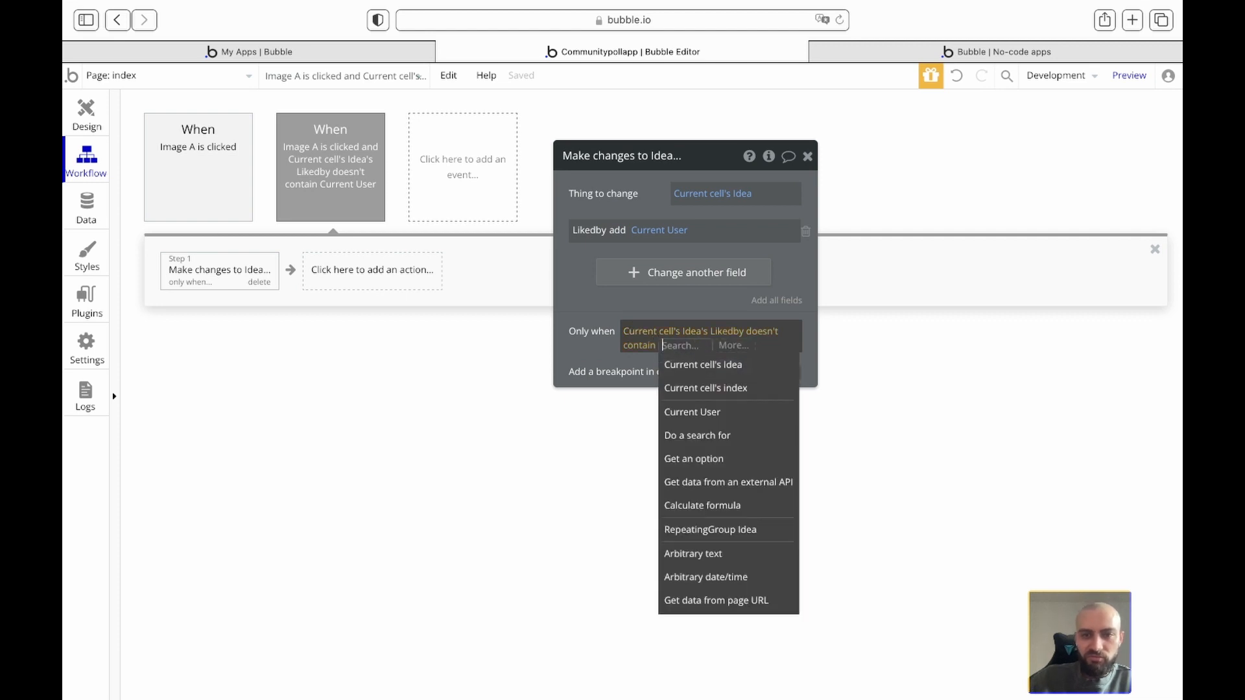
key("BackSpace")
key("BackSpace")
key("BackSpace")
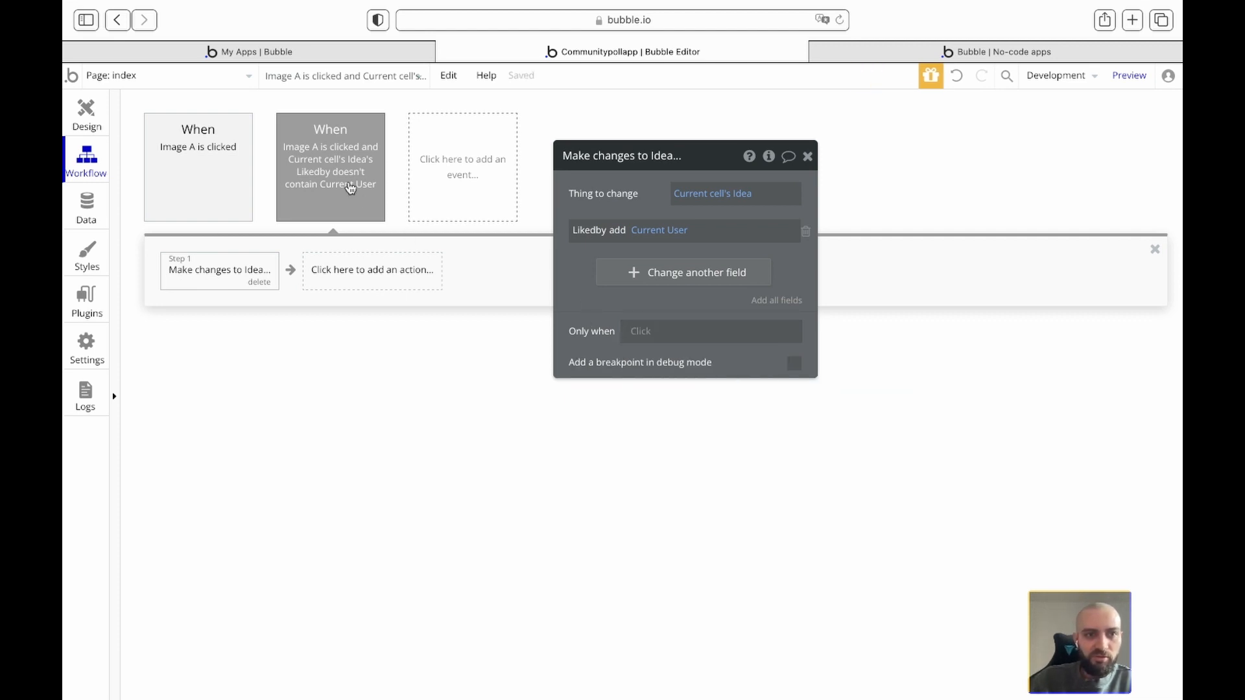
left_click(344, 175)
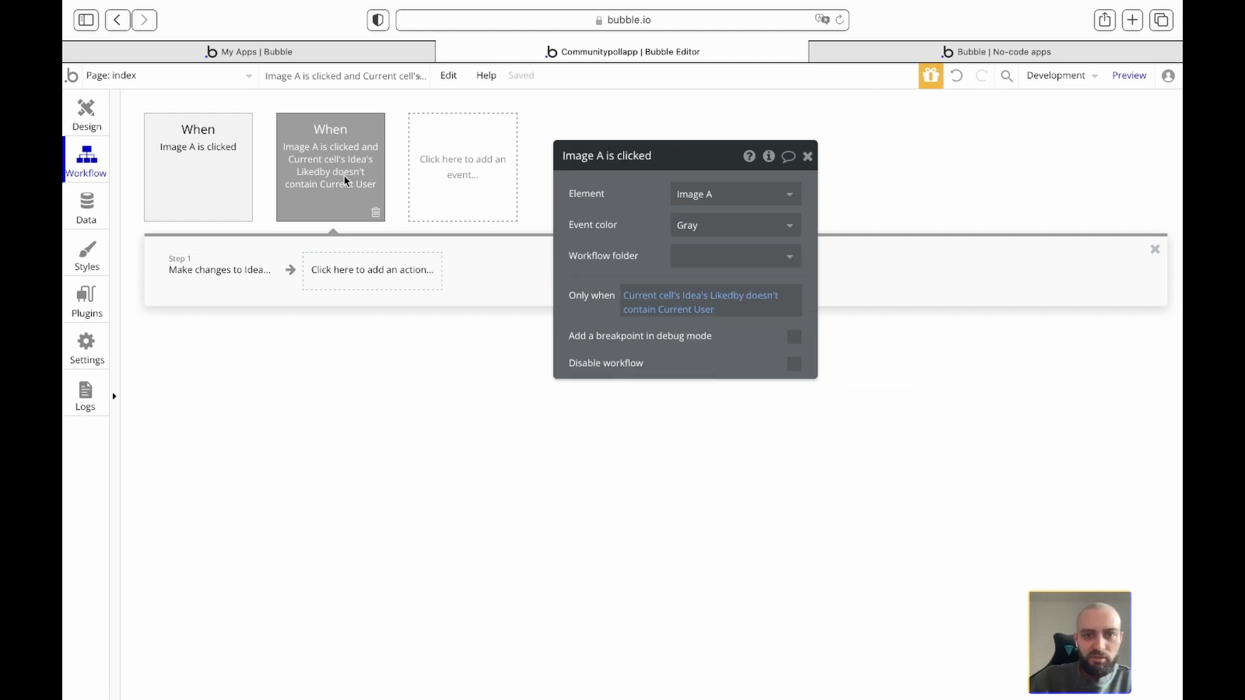
left_click(222, 289)
Step: Copy the remove action's condition, Current cell's Idea's Likedby contains Current User, into its Image A is clicked event
left_click(177, 149)
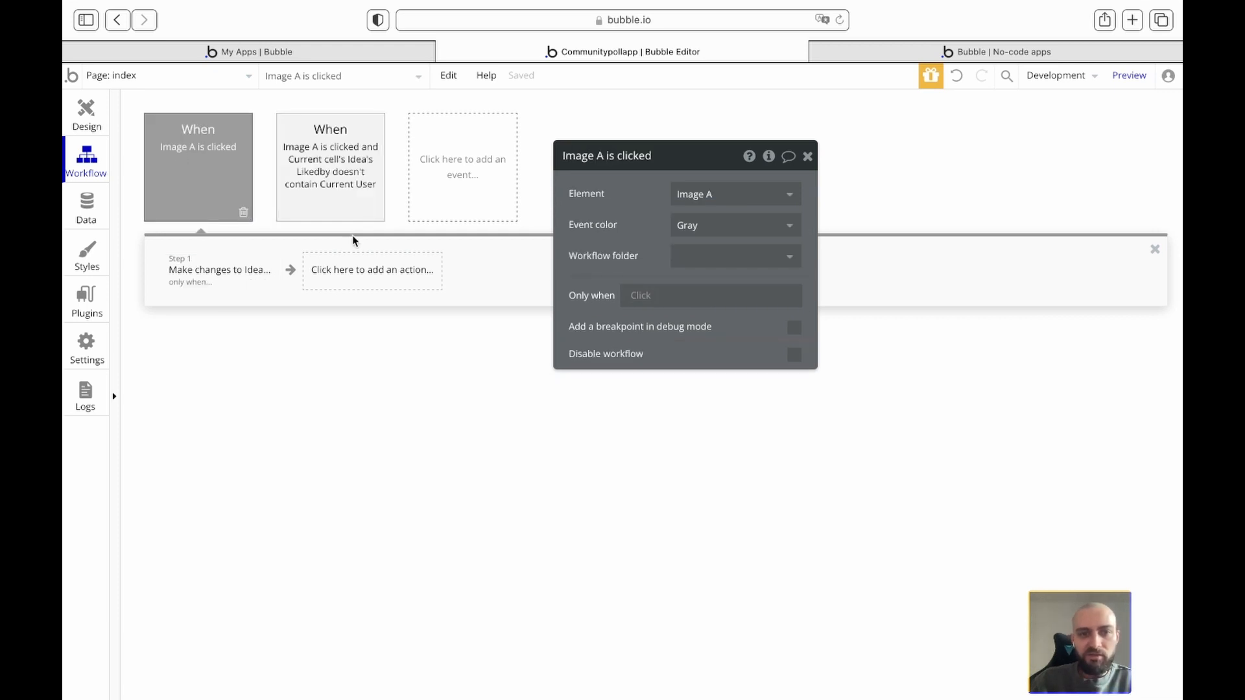
left_click(199, 267)
left_click(660, 338)
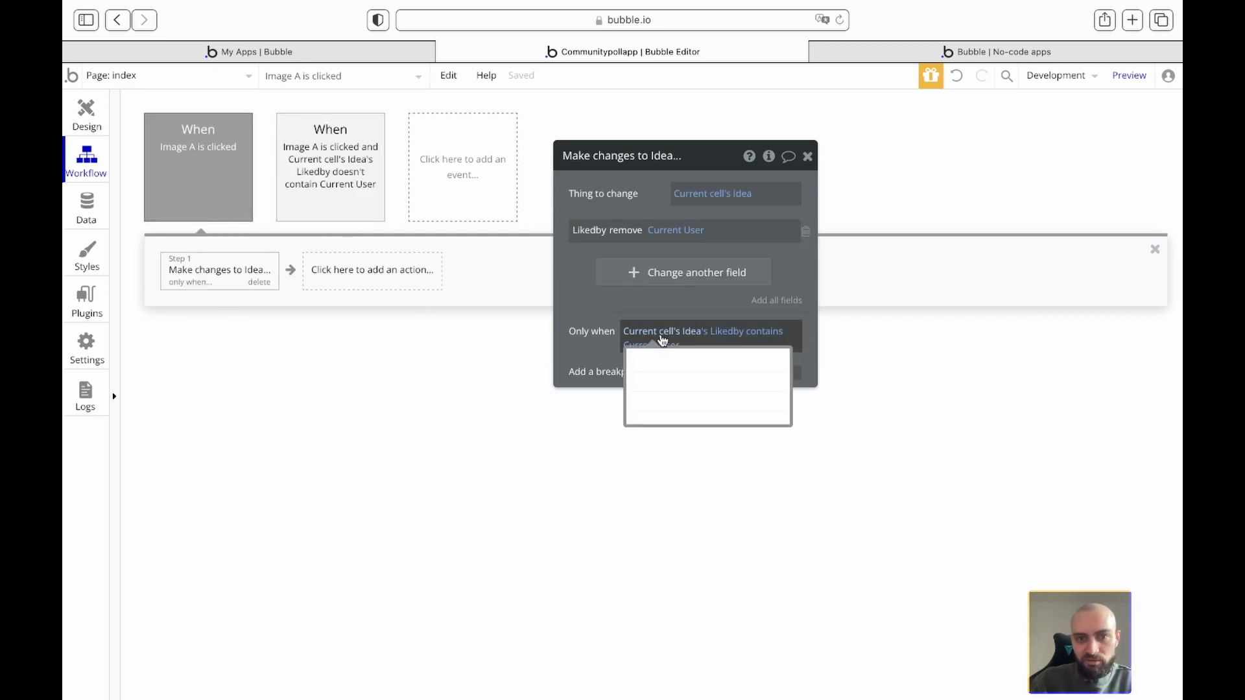
right_click(659, 340)
left_click(780, 297)
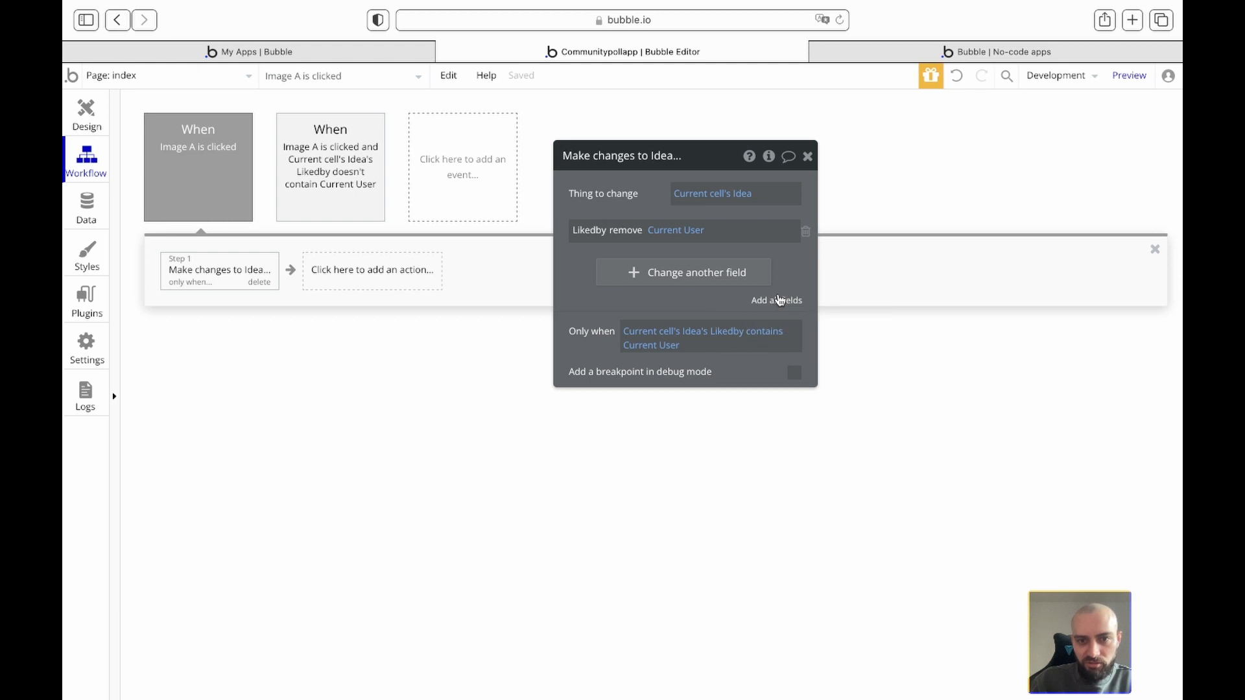
left_click(197, 190)
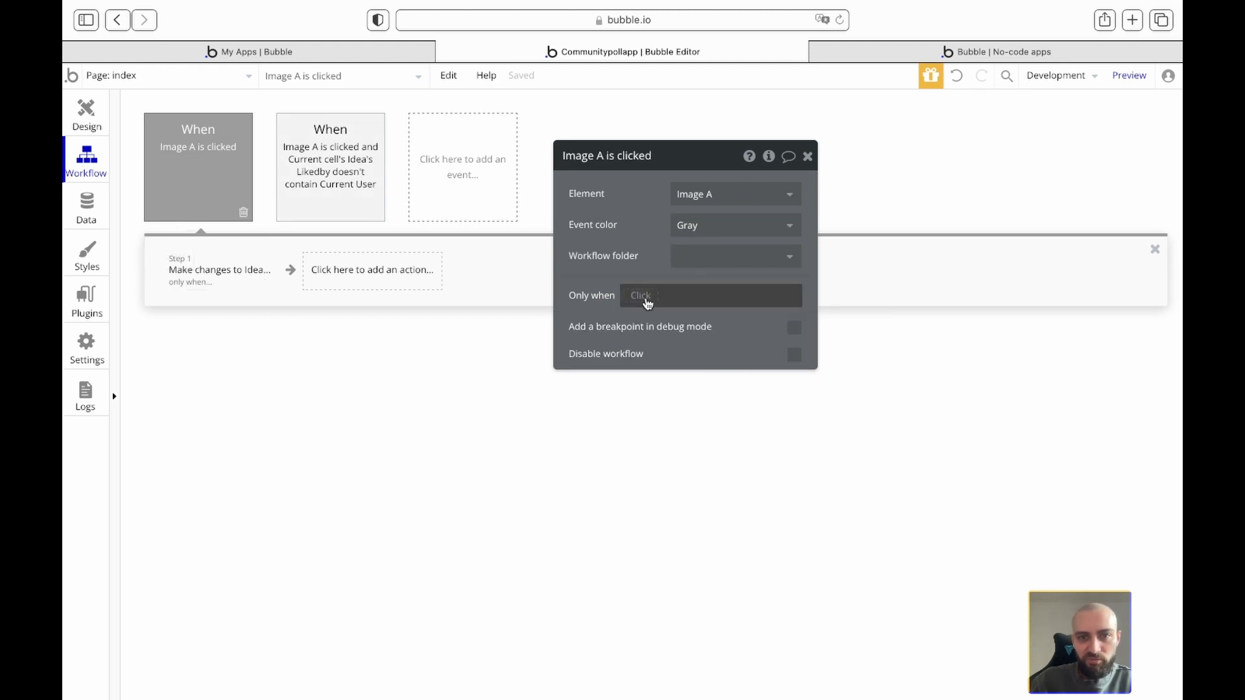
right_click(646, 301)
left_click(768, 279)
Step: Clear the Only when condition from the action that removes Current User from Likedby
left_click(223, 269)
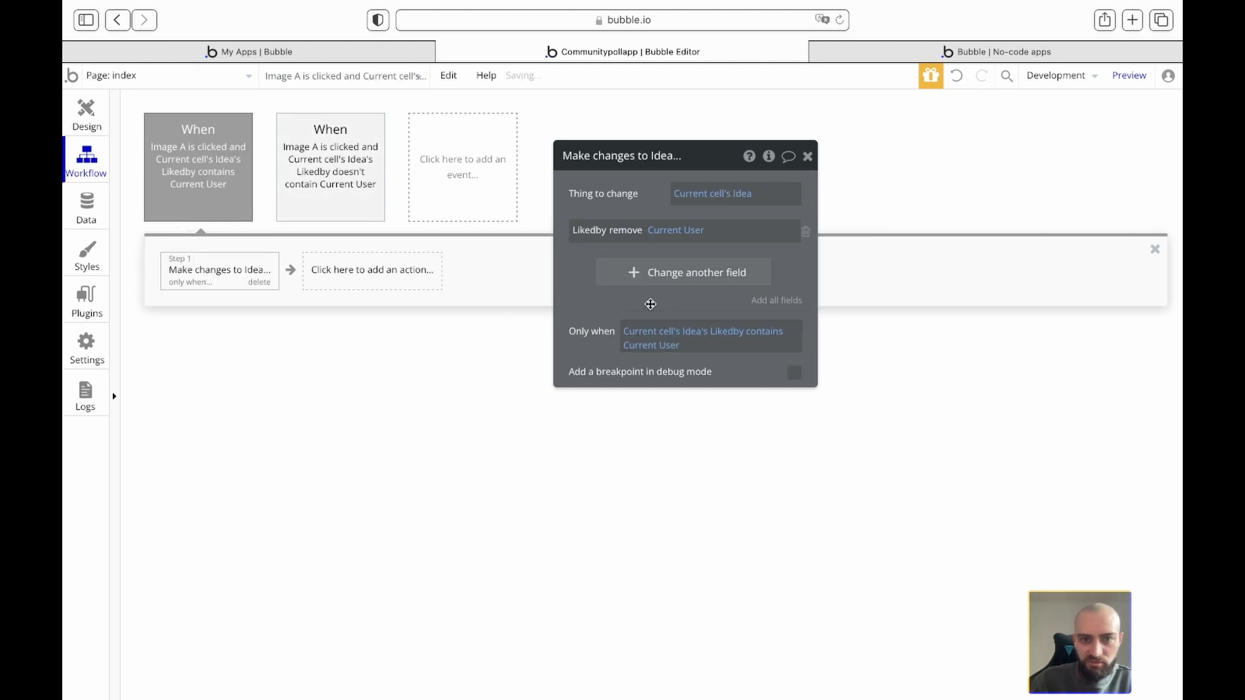
left_click(674, 345)
key("BackSpace")
key("BackSpace")
key("BackSpace")
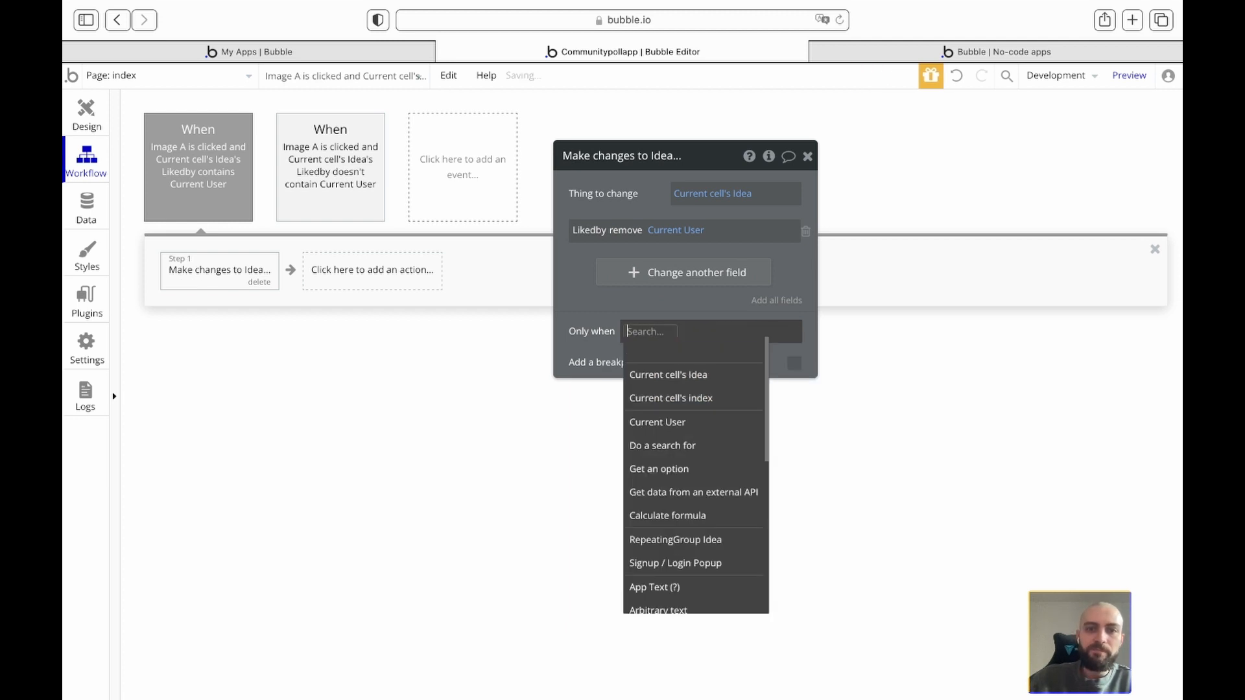
left_click(557, 296)
left_click(604, 284)
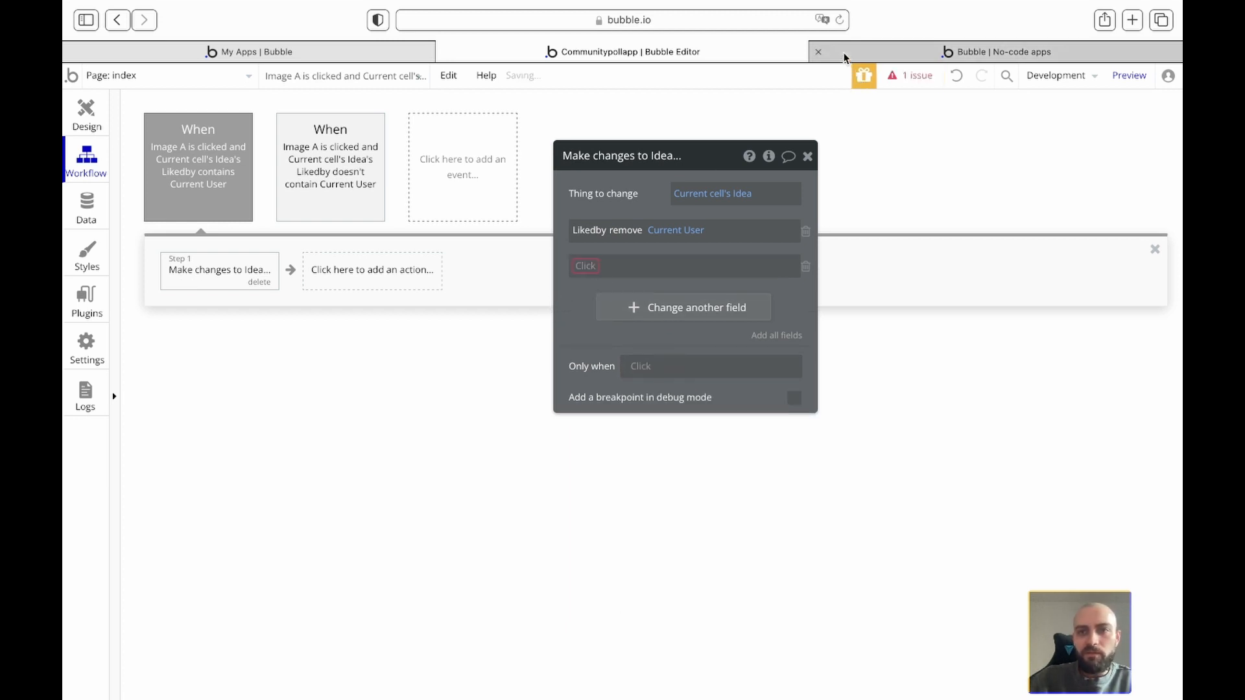
left_click(911, 75)
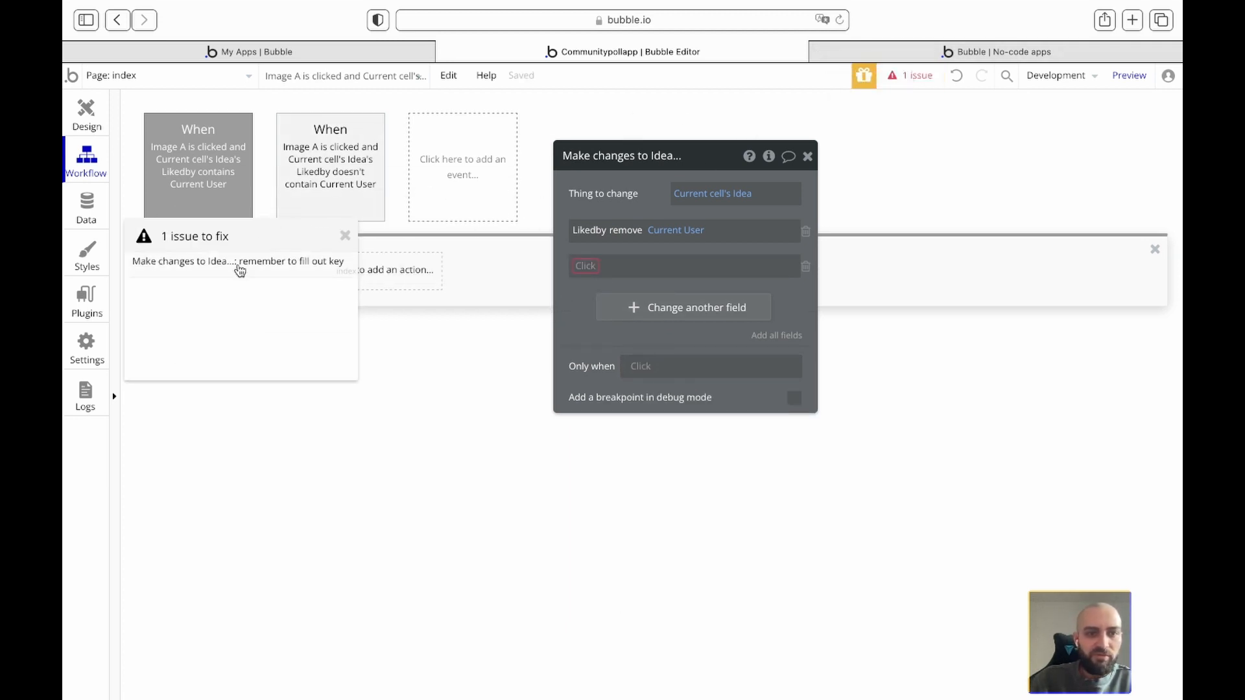
left_click(806, 267)
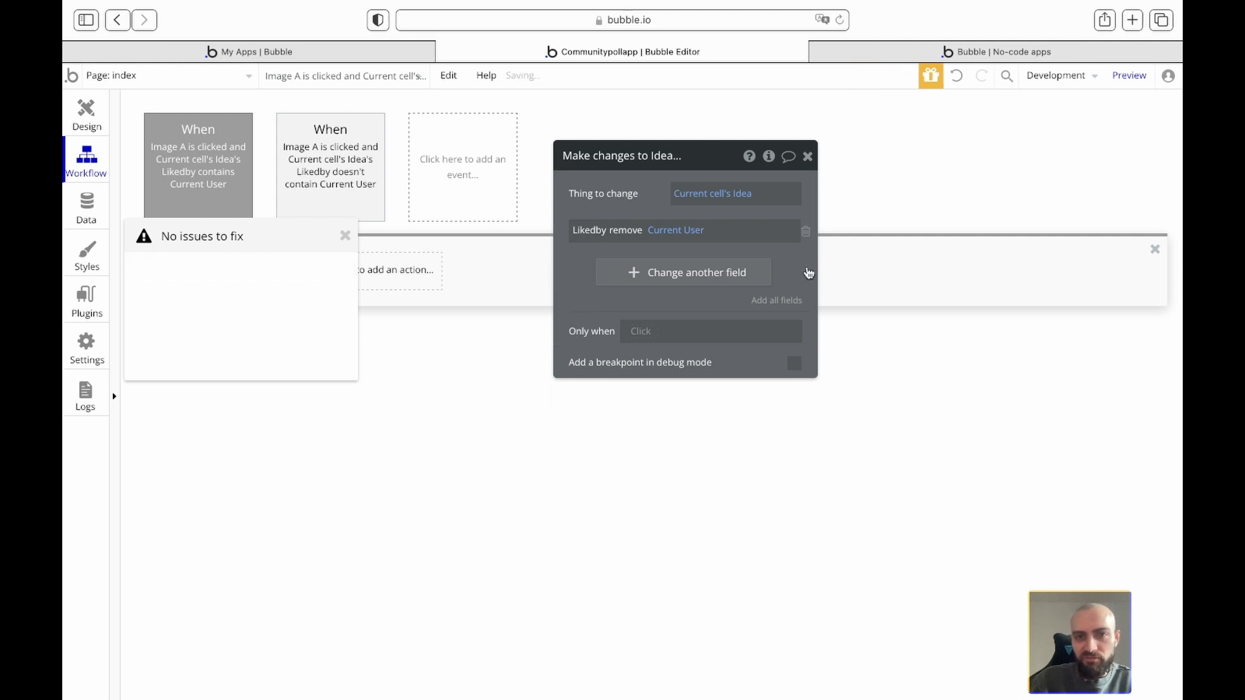
Step: Switch to the app preview, reload the updated page, and test liking the idea with its heart icon
left_click(892, 59)
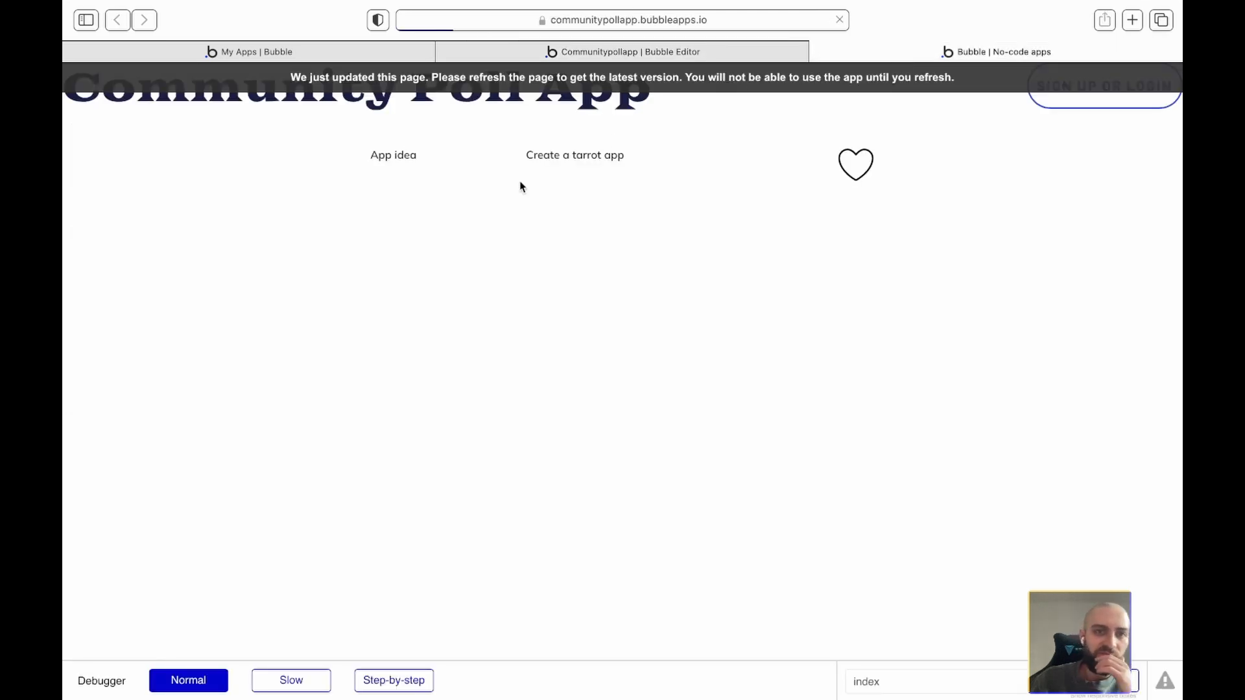
key("super+r")
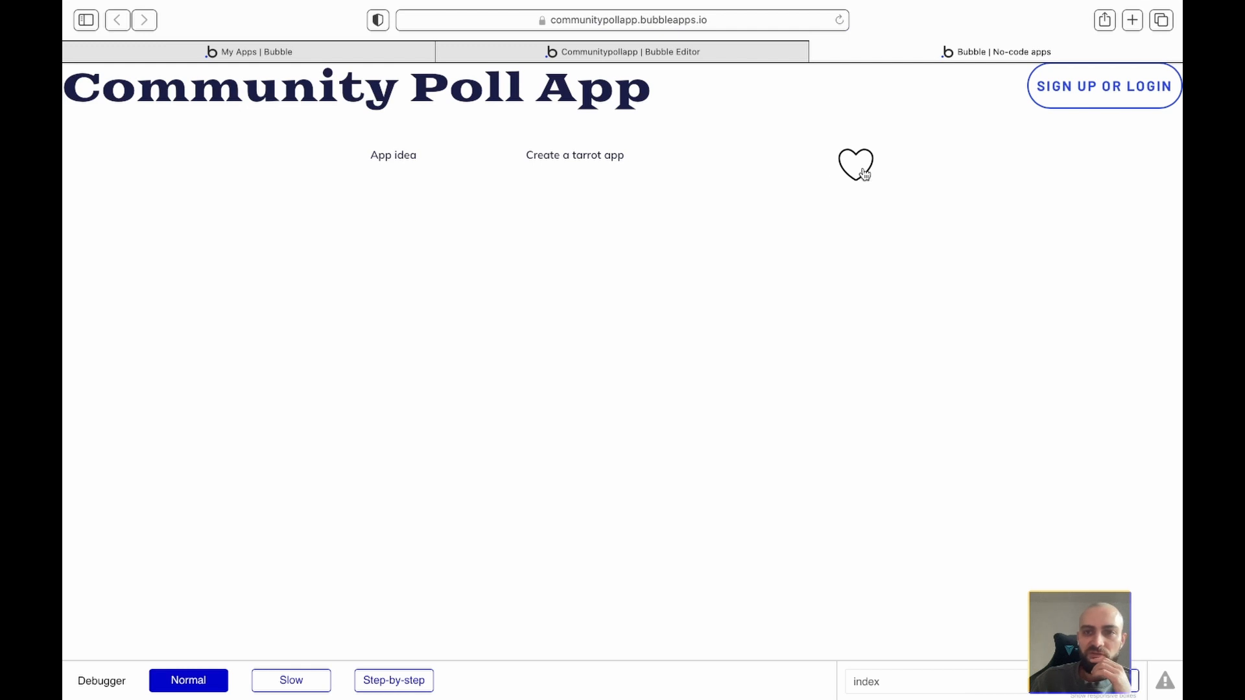
left_click(863, 172)
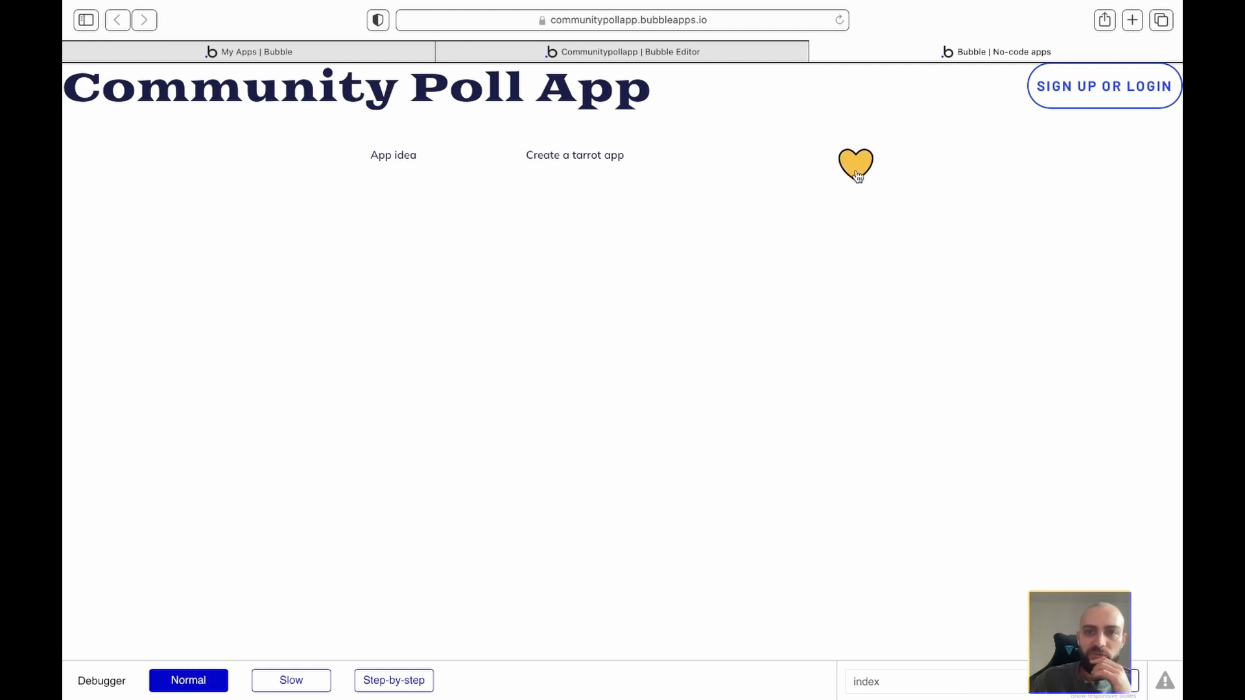